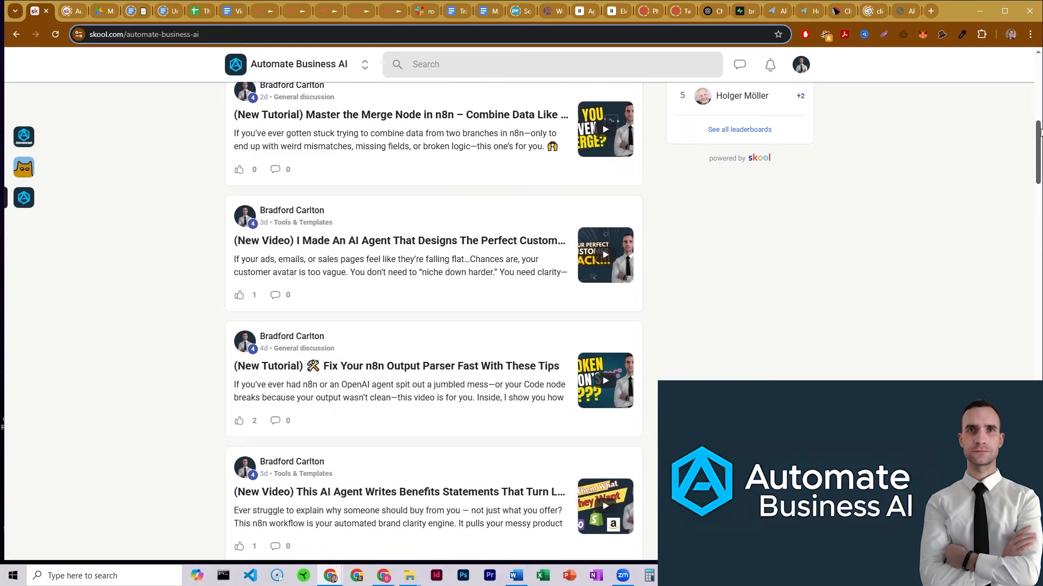
scroll(433, 320, "down", 5)
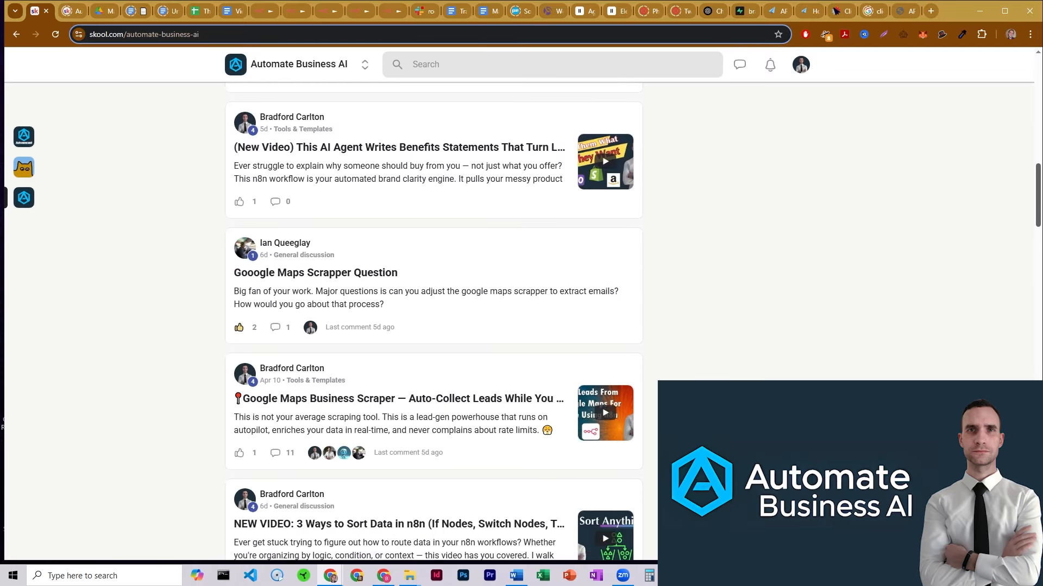
Scroll the Skool community feed, then open the Classroom's Bot Tutorials and How-To's course
left_click_drag(1038, 216, 1037, 87)
left_click(304, 93)
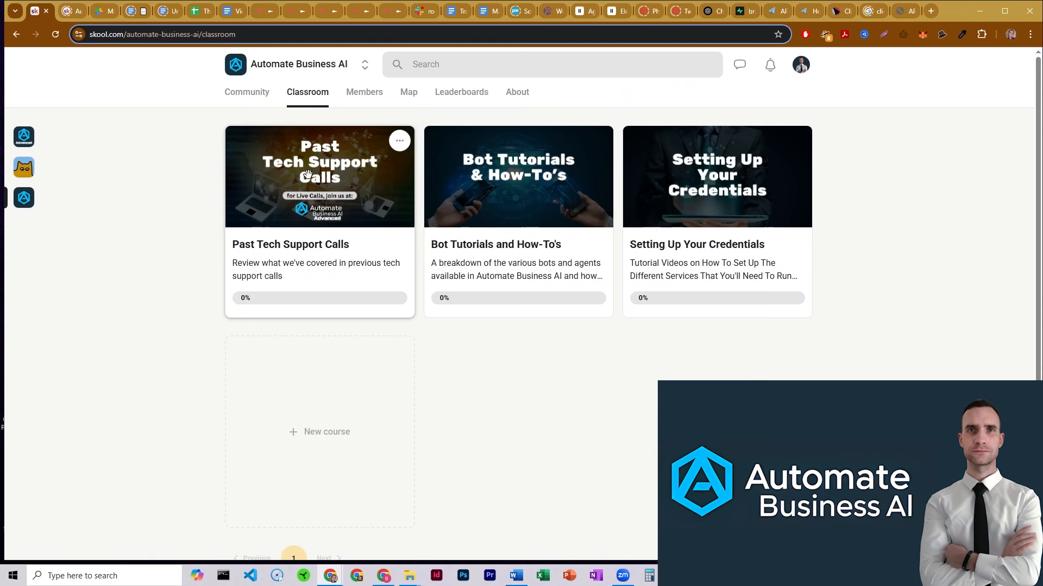
left_click(541, 210)
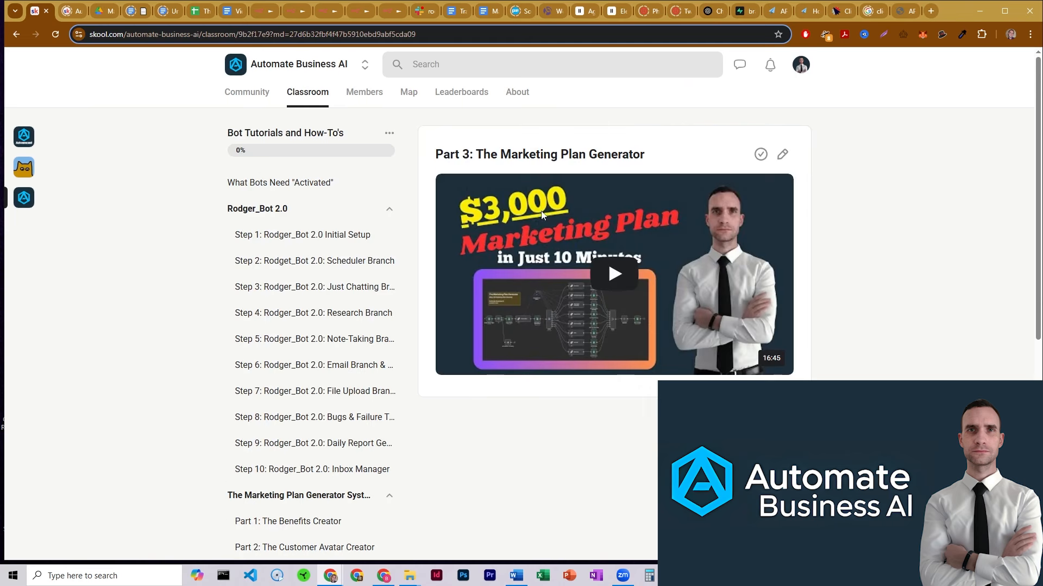
scroll(205, 284, "down", 2)
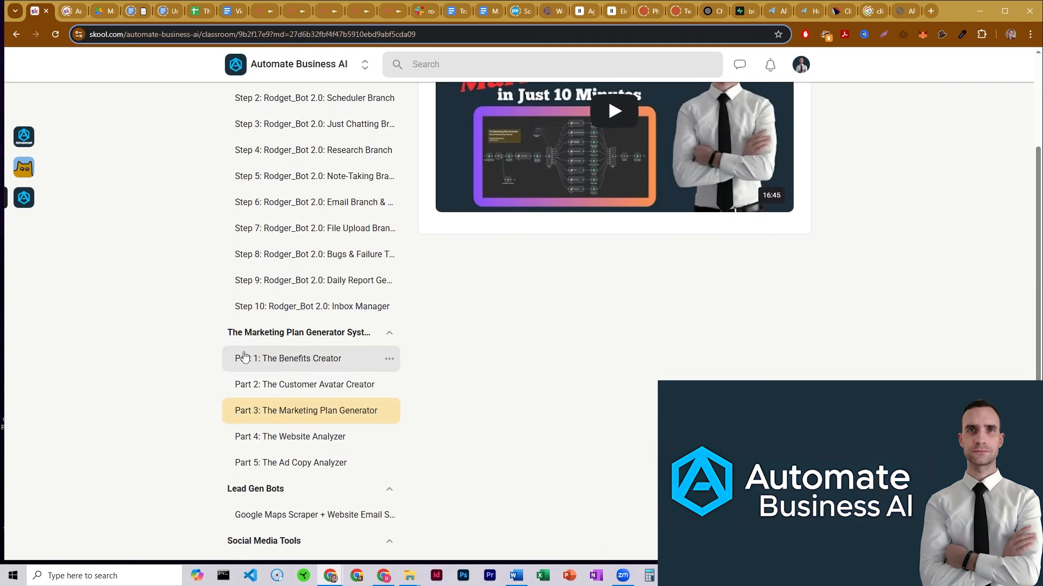
View the Benefits Creator lesson and the OpenAI API credentials lesson, and expand the Rodger_Bot 2.0 post
left_click(259, 357)
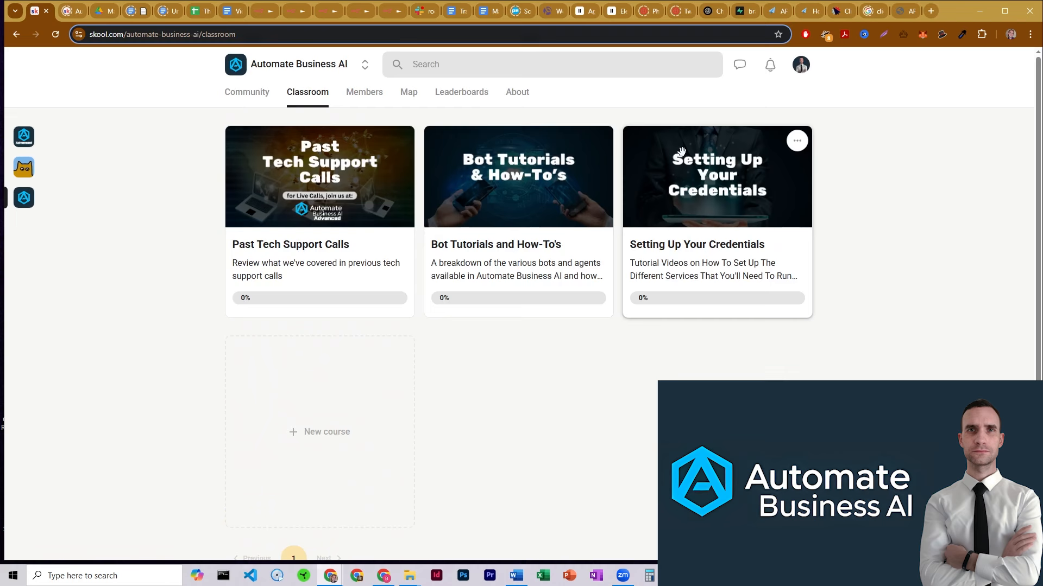
left_click(682, 152)
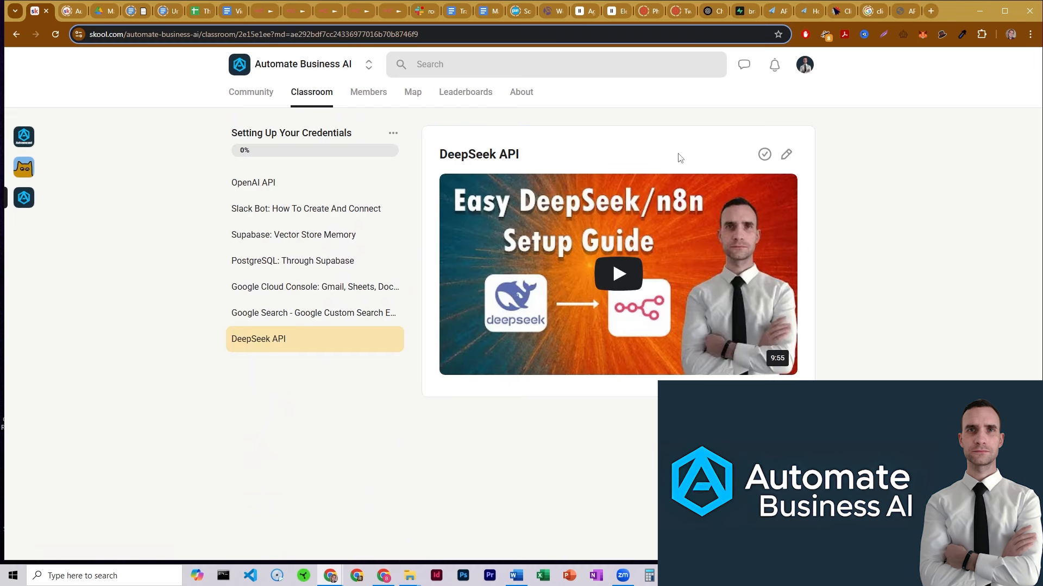
left_click(286, 186)
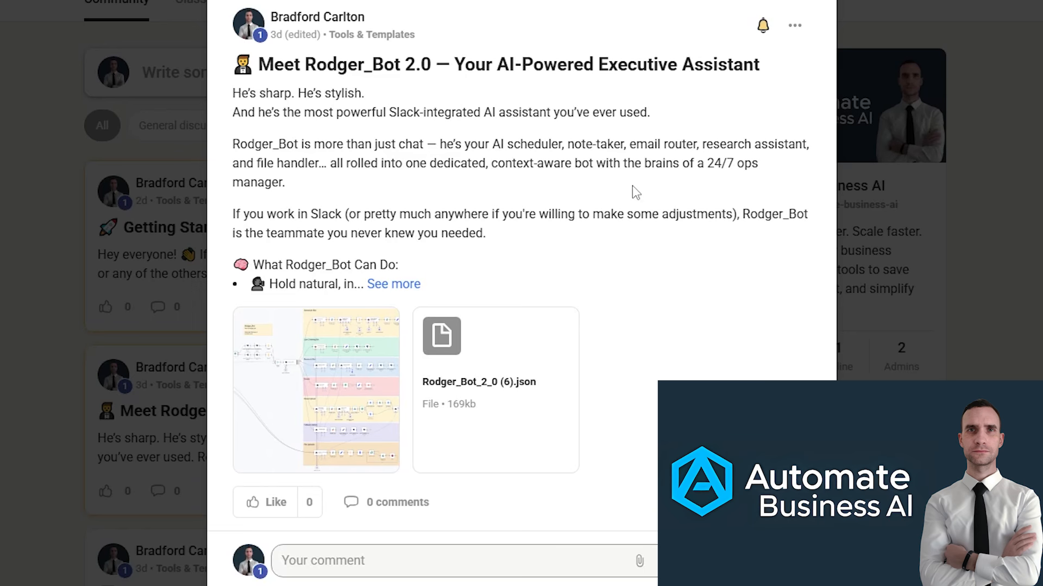
left_click(399, 283)
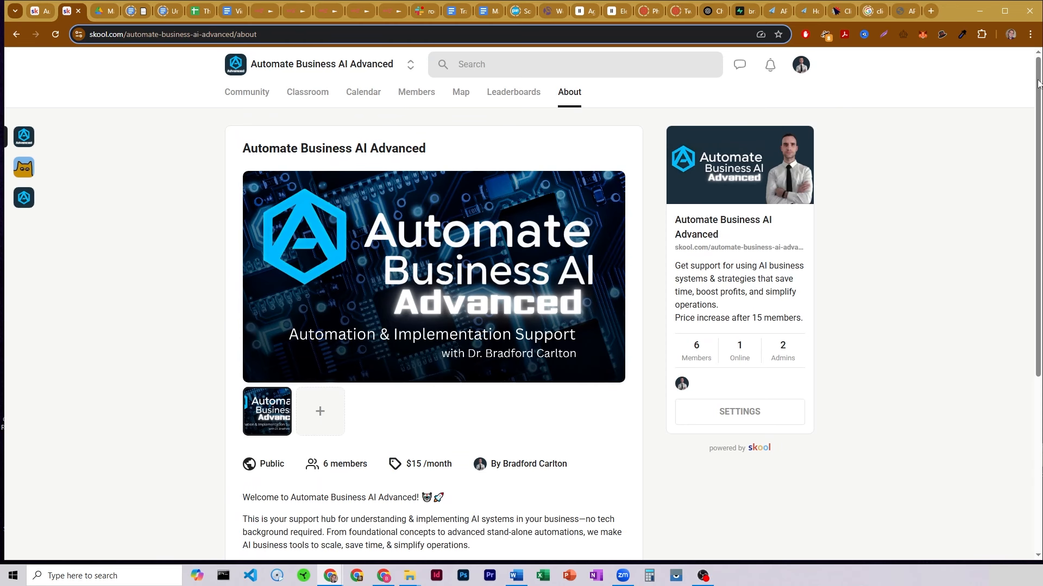
left_click_drag(1038, 82, 1037, 285)
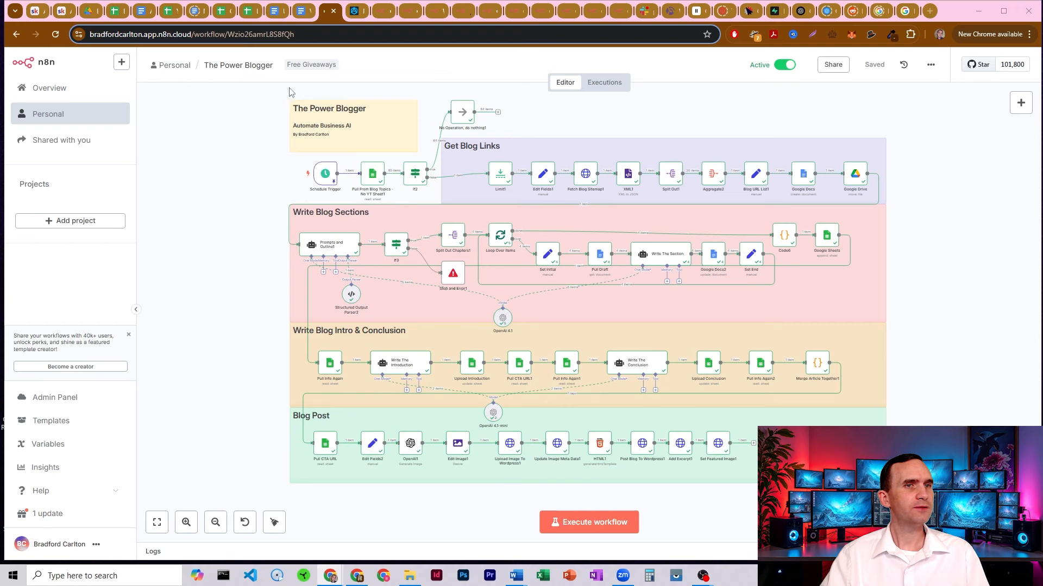
Refresh the WordPress posts list, check the 11:29 draft, and open it in the editor
key("ctrl+Tab")
left_click(57, 34)
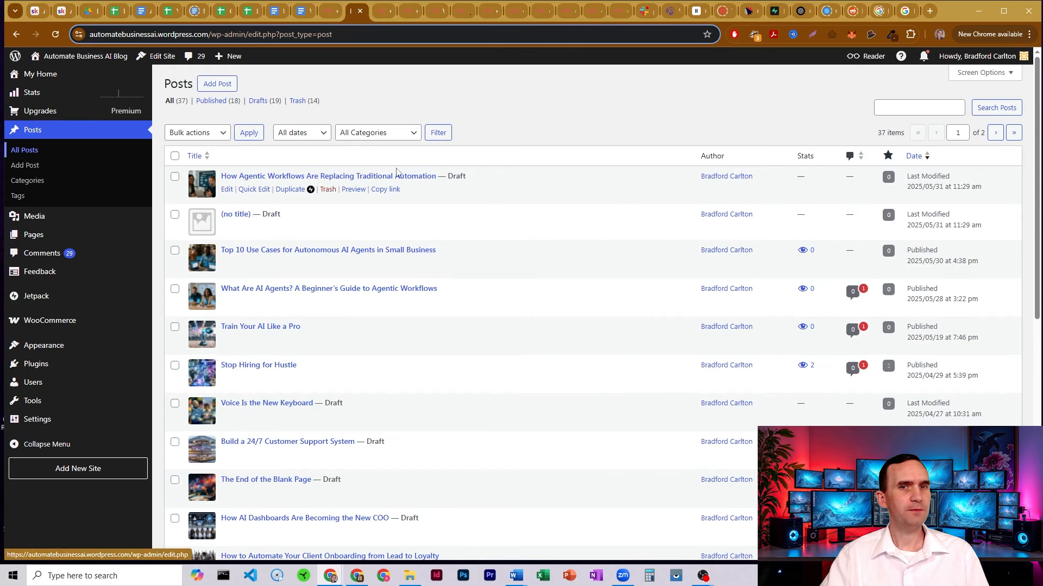
left_click_drag(972, 187, 954, 188)
left_click(954, 188)
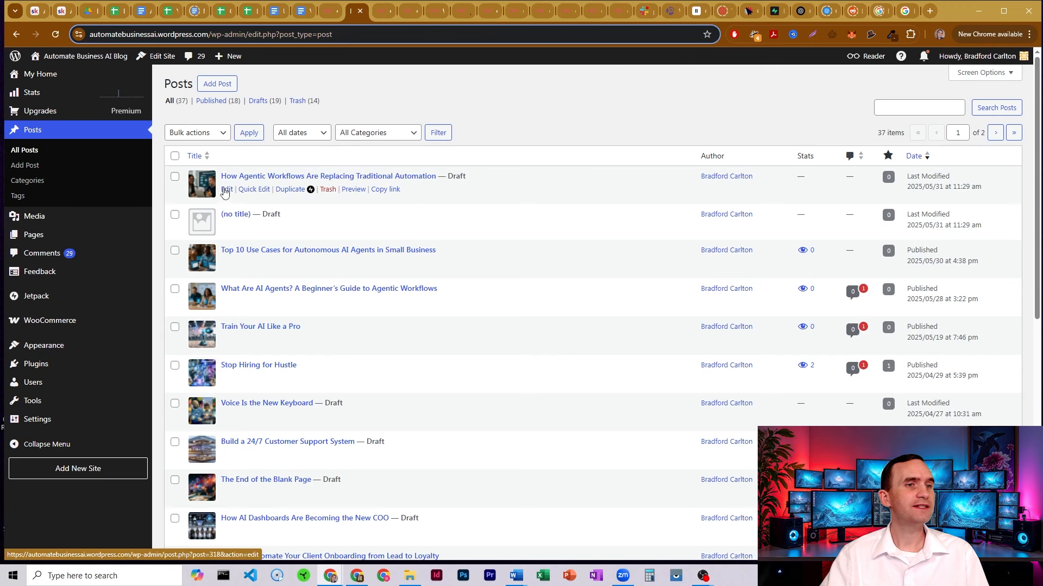
left_click(226, 190)
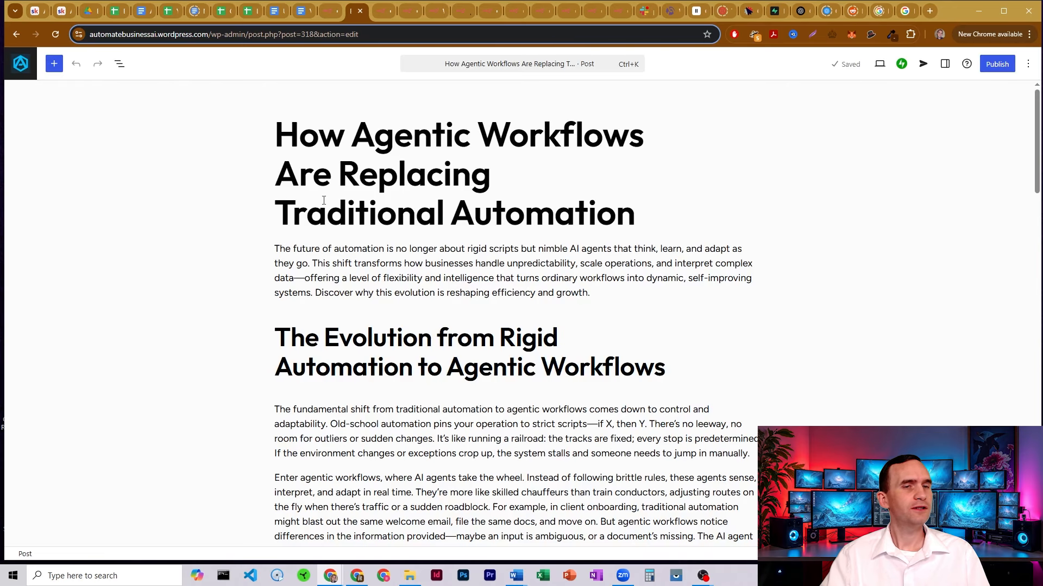
Read the Agentic Workflows draft from top to its Final words section
scroll(331, 198, "down", 2)
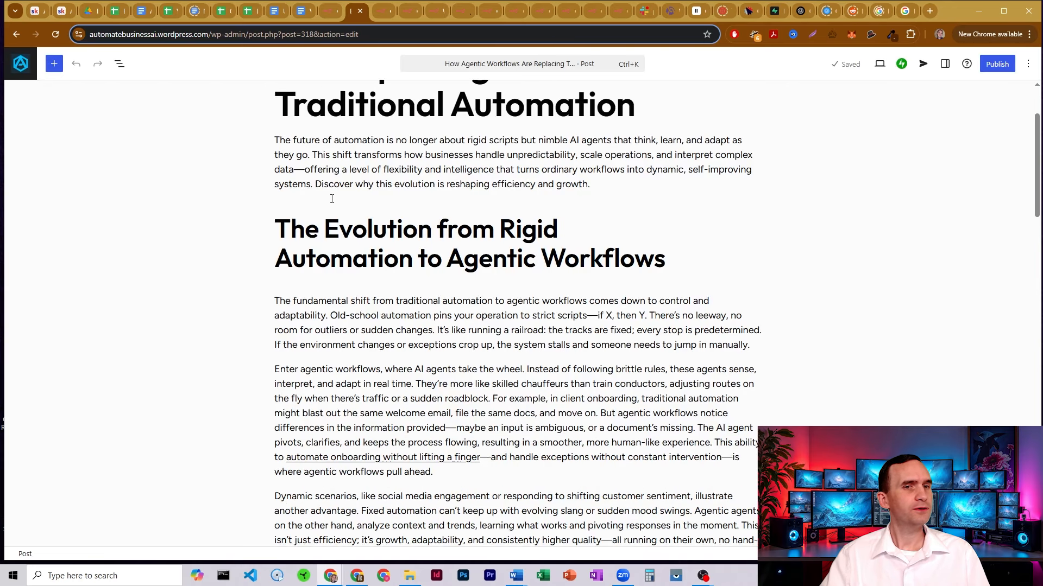
scroll(333, 202, "down", 1)
scroll(321, 207, "down", 2)
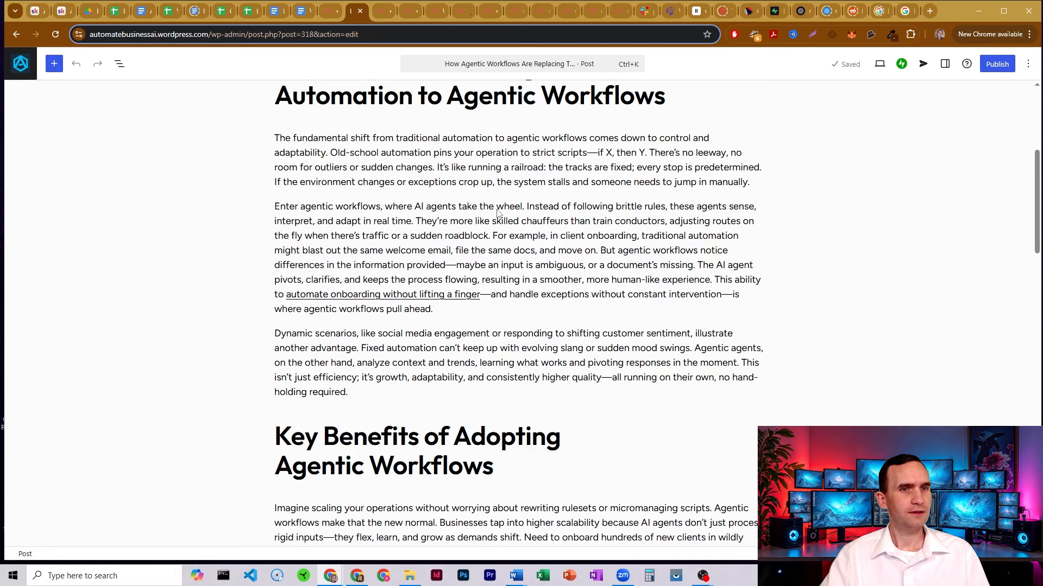
scroll(497, 213, "down", 7)
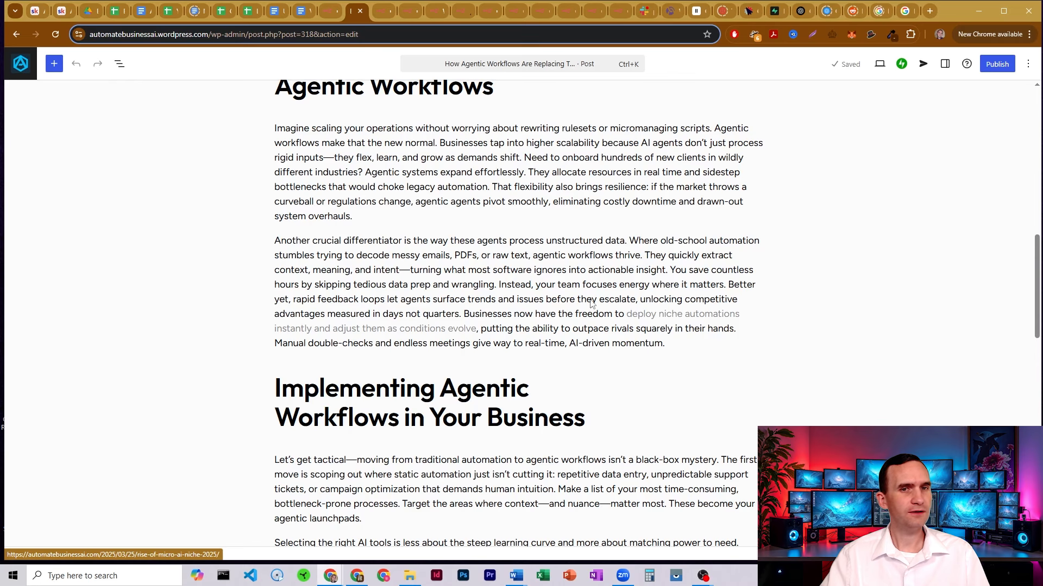
scroll(248, 228, "down", 6)
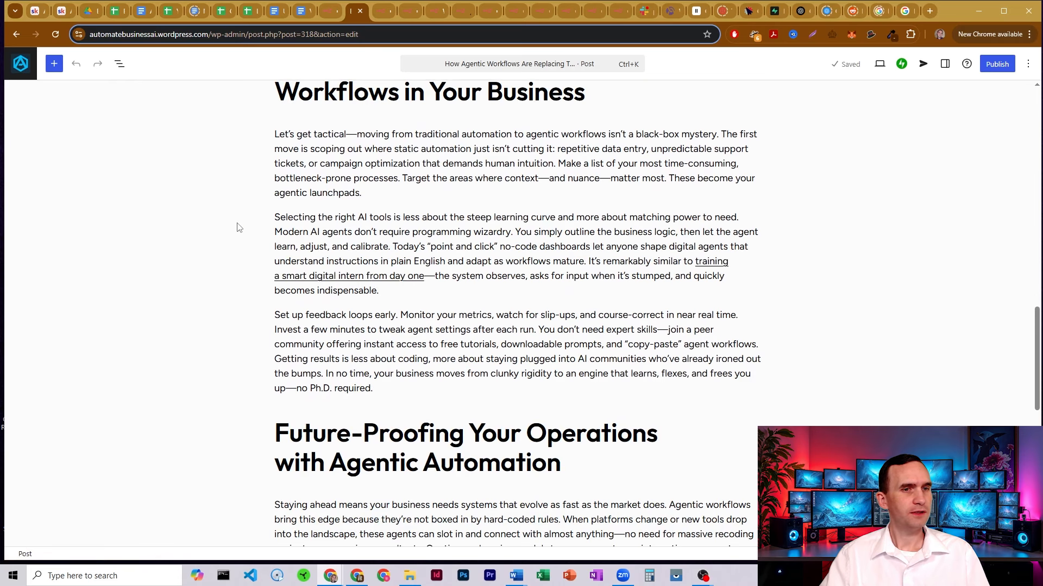
scroll(239, 226, "down", 5)
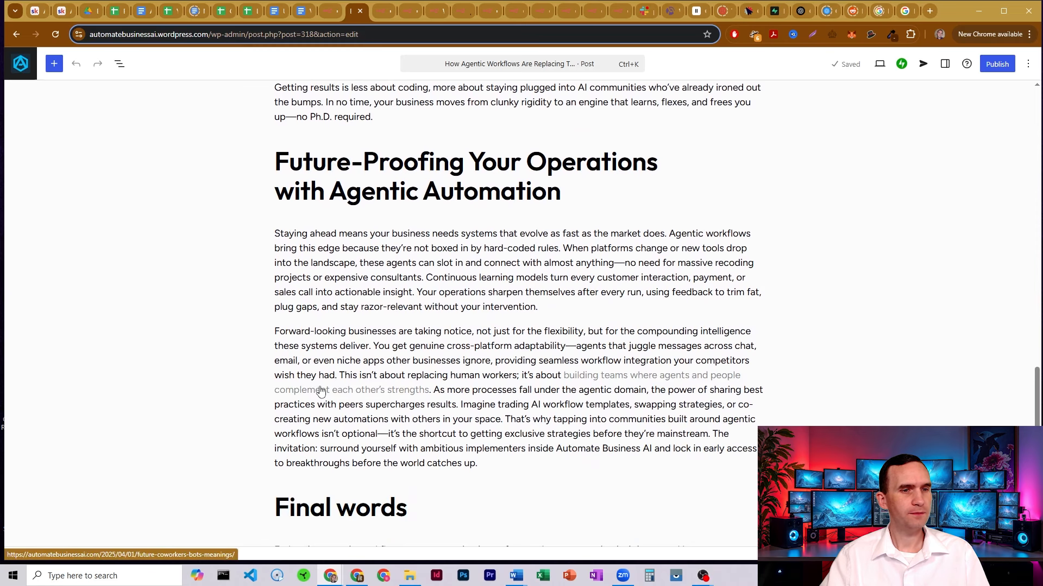
scroll(478, 323, "down", 3)
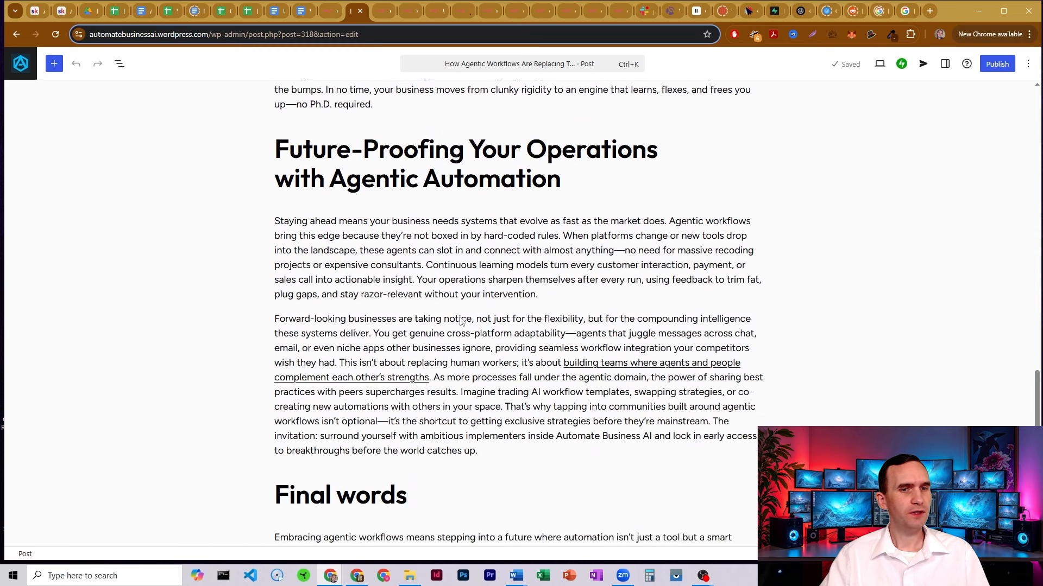
scroll(486, 319, "down", 1)
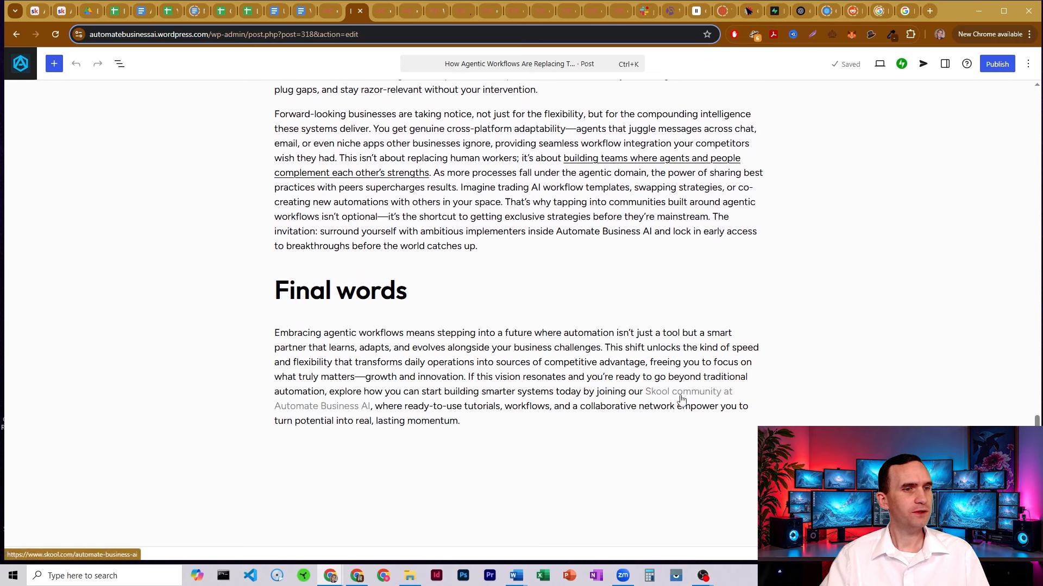
Review the post's suggested tags, visibility and publish-date settings in the pre-publish panel
left_click(996, 66)
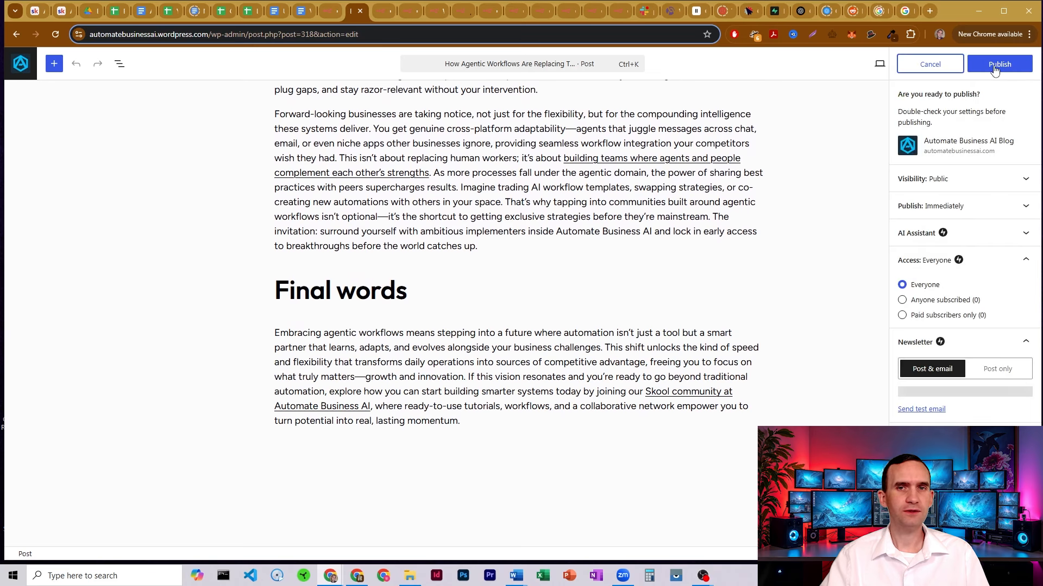
left_click(1026, 236)
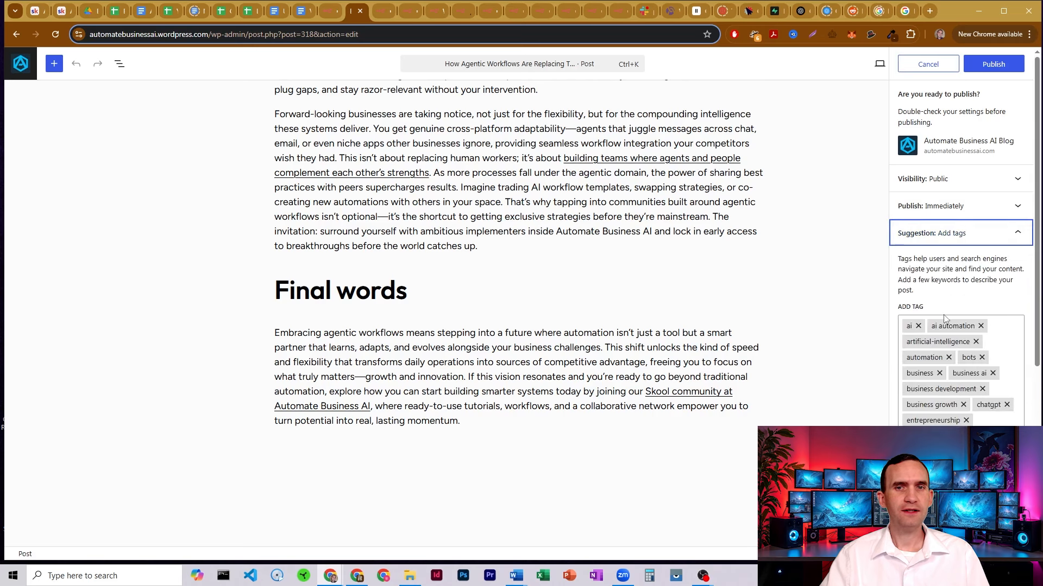
scroll(968, 264, "down", 3)
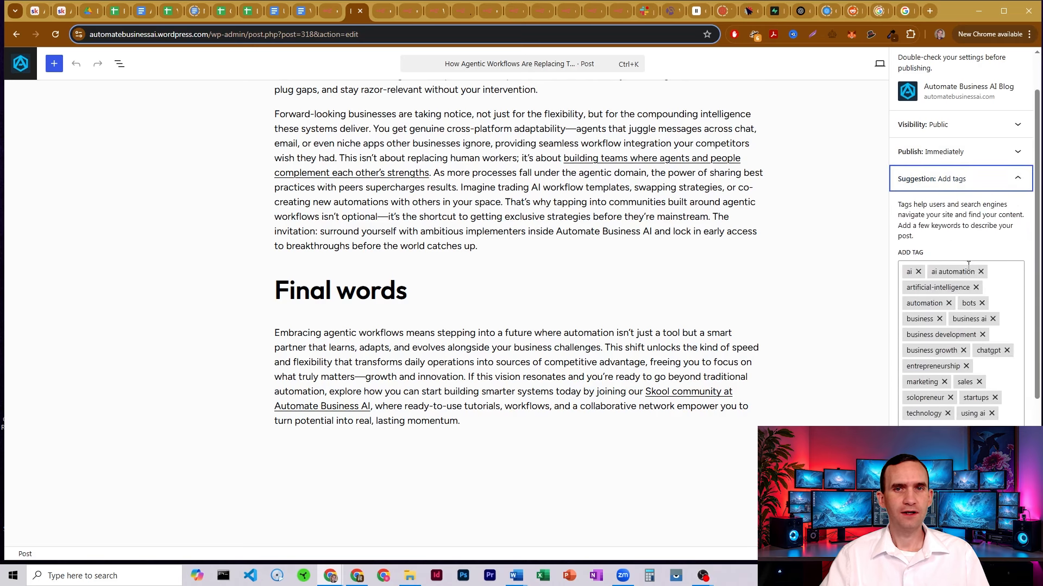
scroll(979, 265, "up", 3)
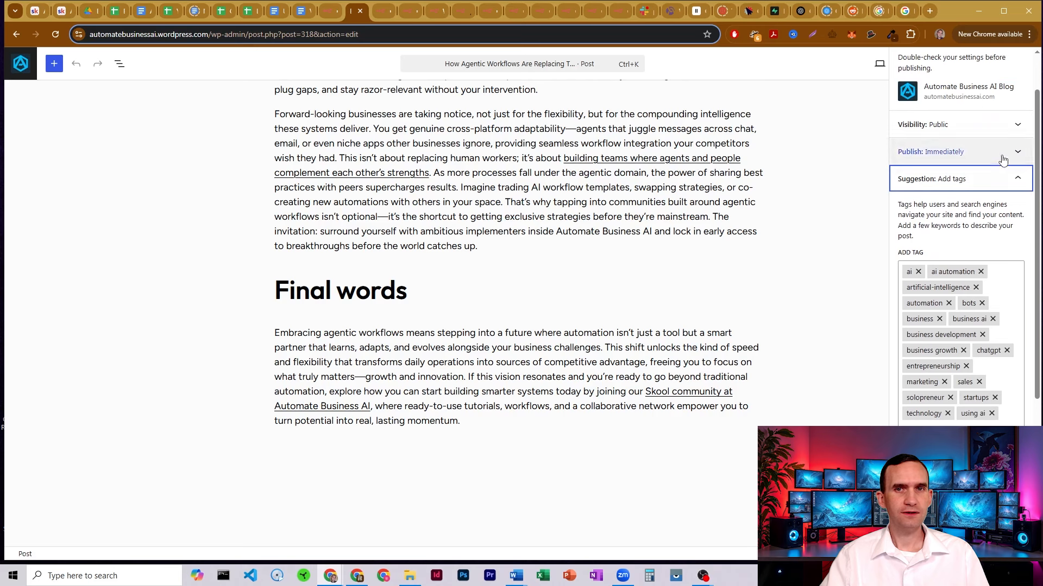
left_click(978, 126)
left_click(1012, 285)
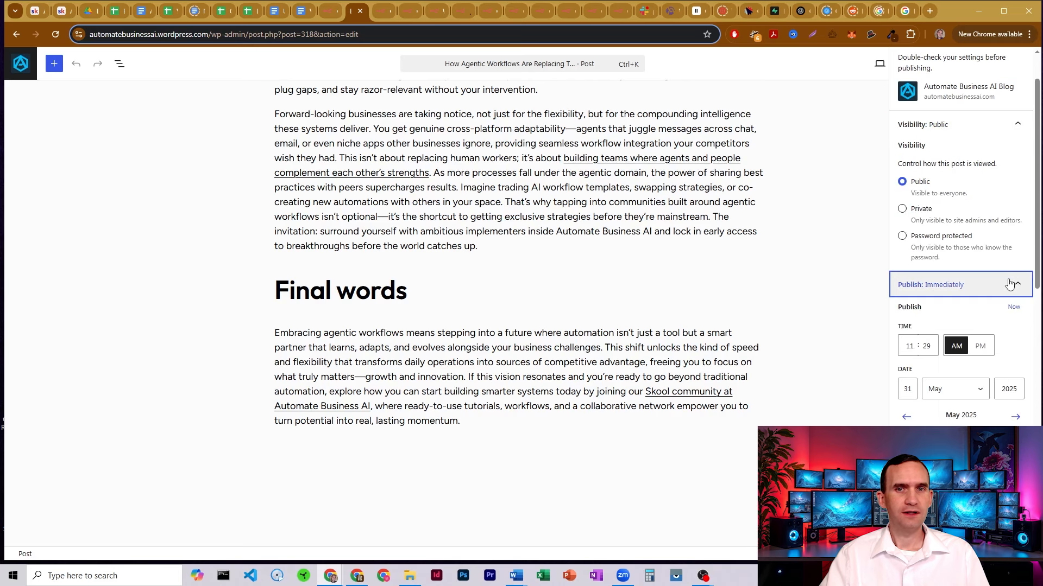
scroll(993, 271, "down", 4)
scroll(981, 265, "up", 5)
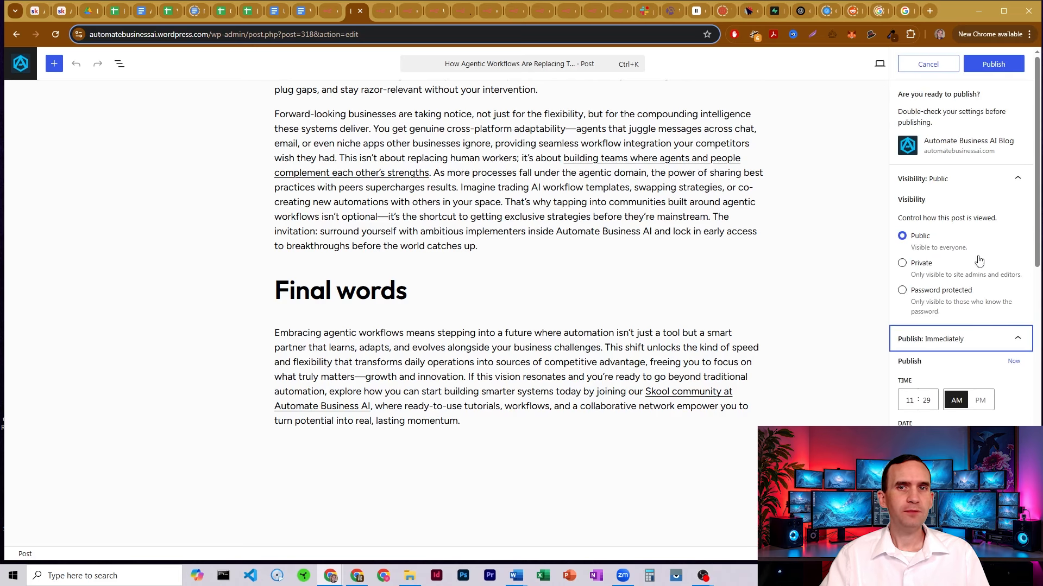
Publish the post, dismiss the recommended tags popup, and return to All Posts
left_click(994, 65)
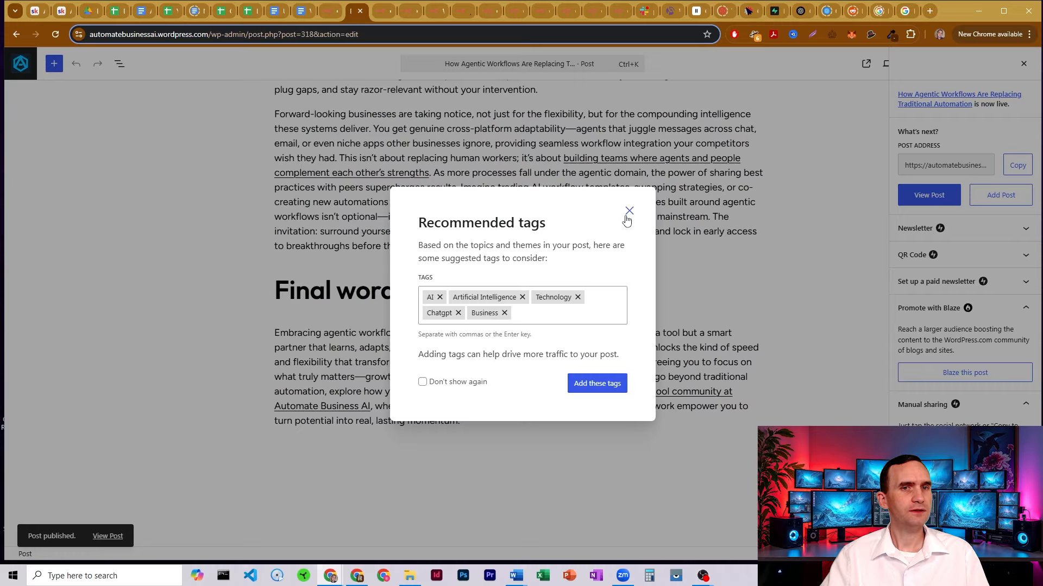
left_click(629, 210)
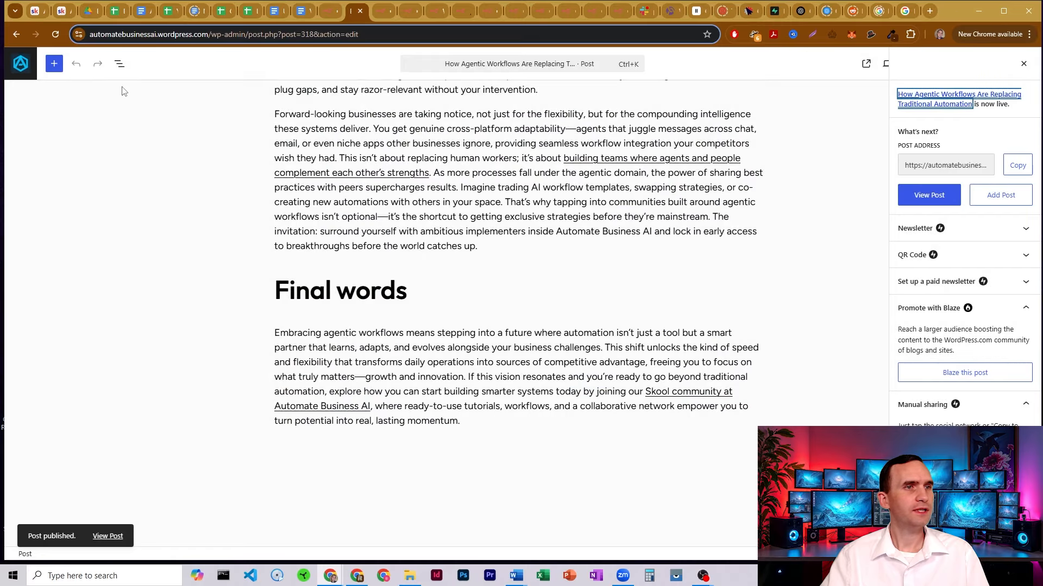
left_click(20, 63)
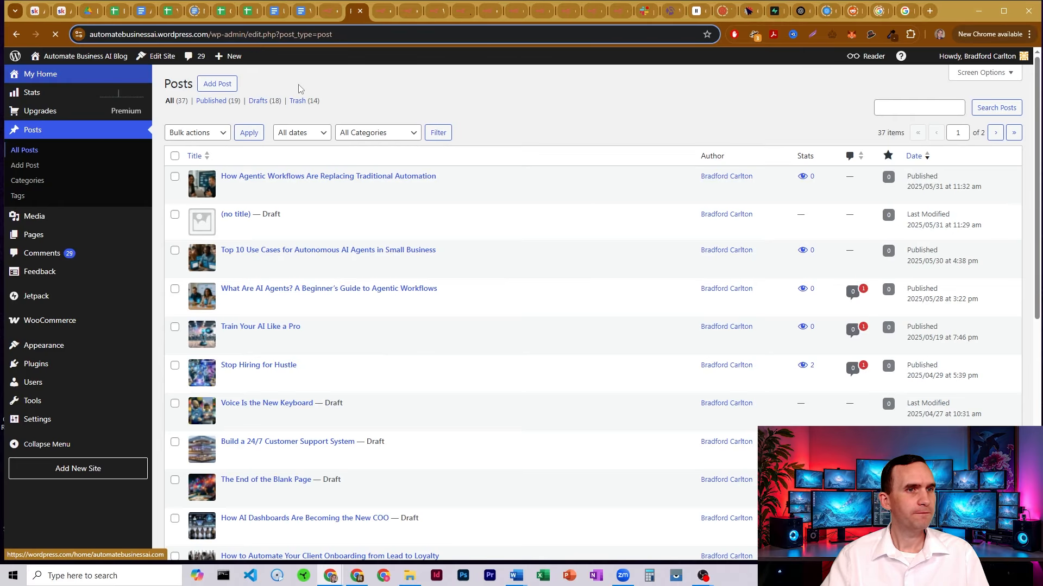
Copy the newest post's link and load it in a new browser tab
mouse_move(472, 192)
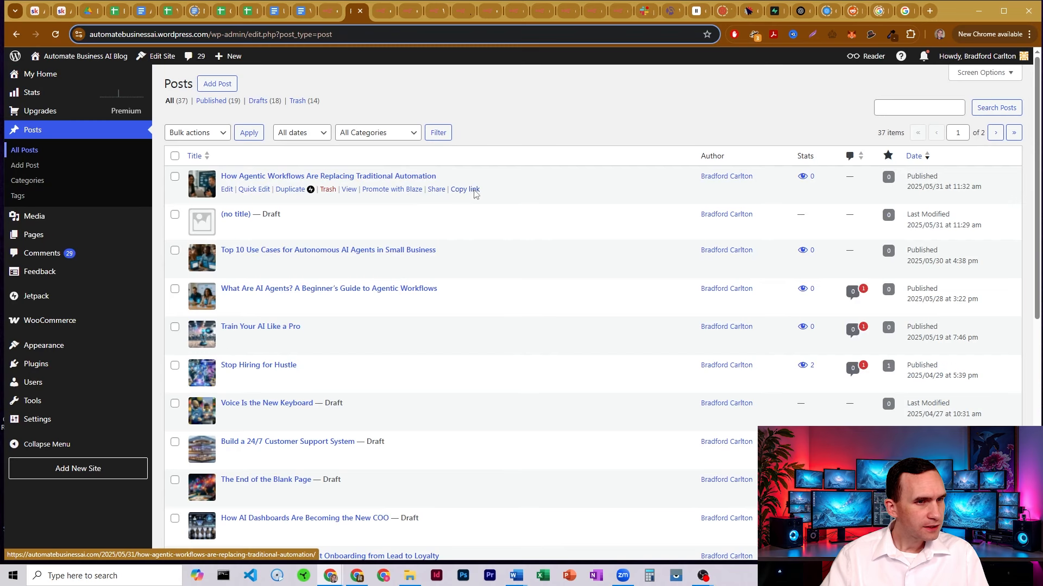
left_click(474, 193)
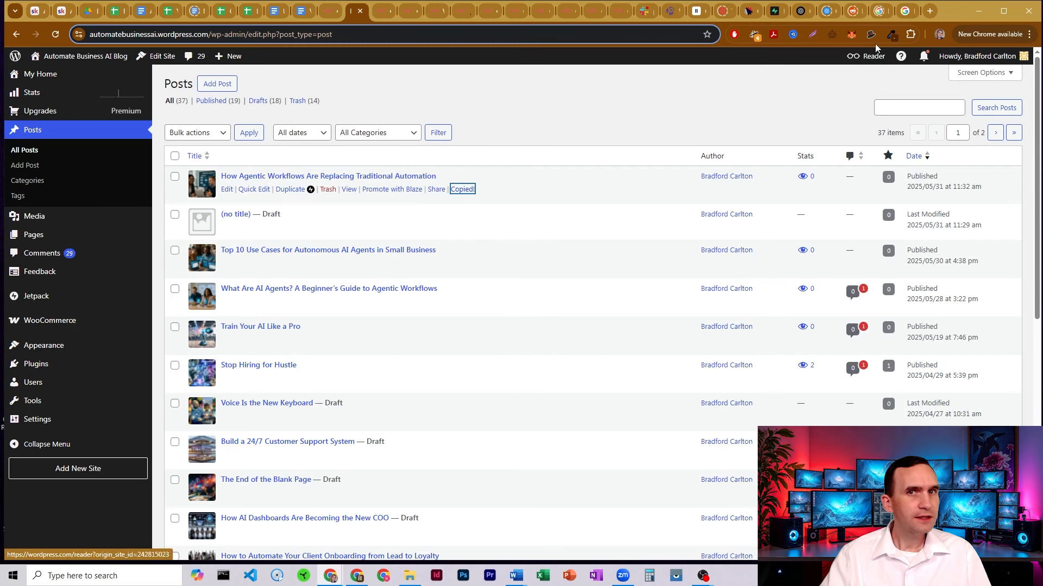
left_click(930, 10)
key("ctrl+v")
key("Return")
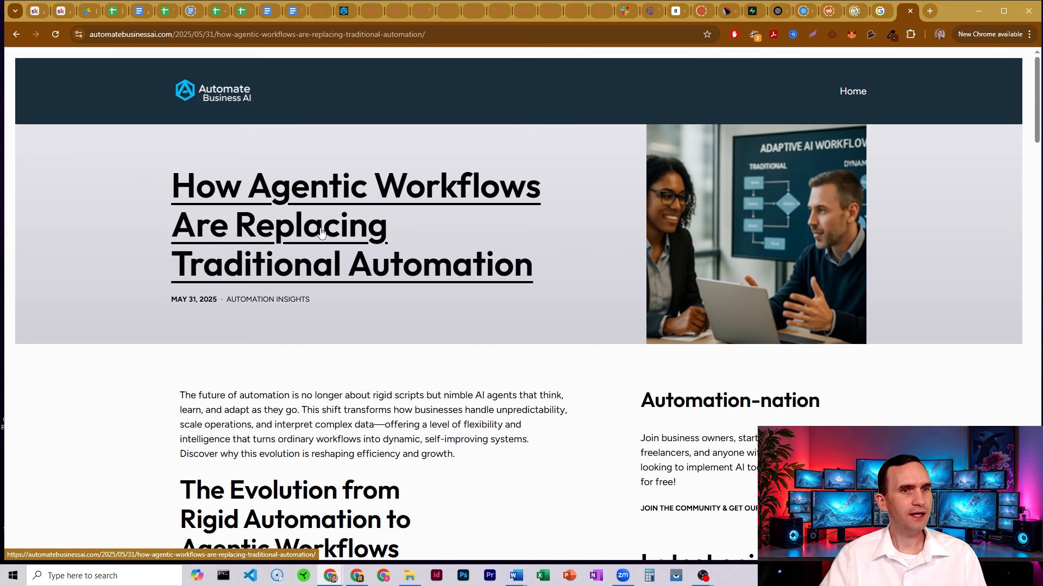
View the live Agentic Workflows article, then return to The Power Blogger workflow
left_click(327, 204)
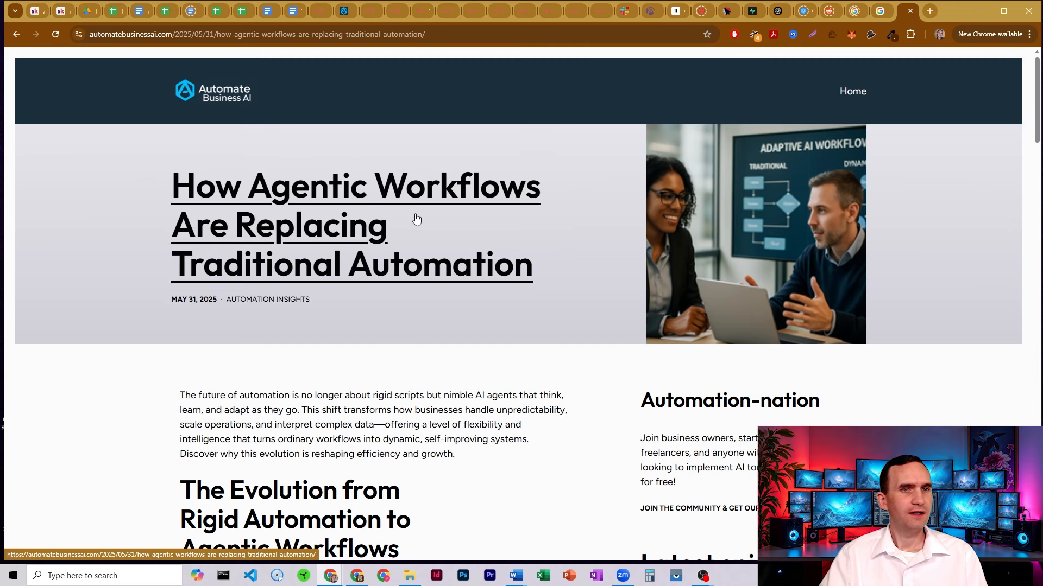
scroll(535, 228, "down", 5)
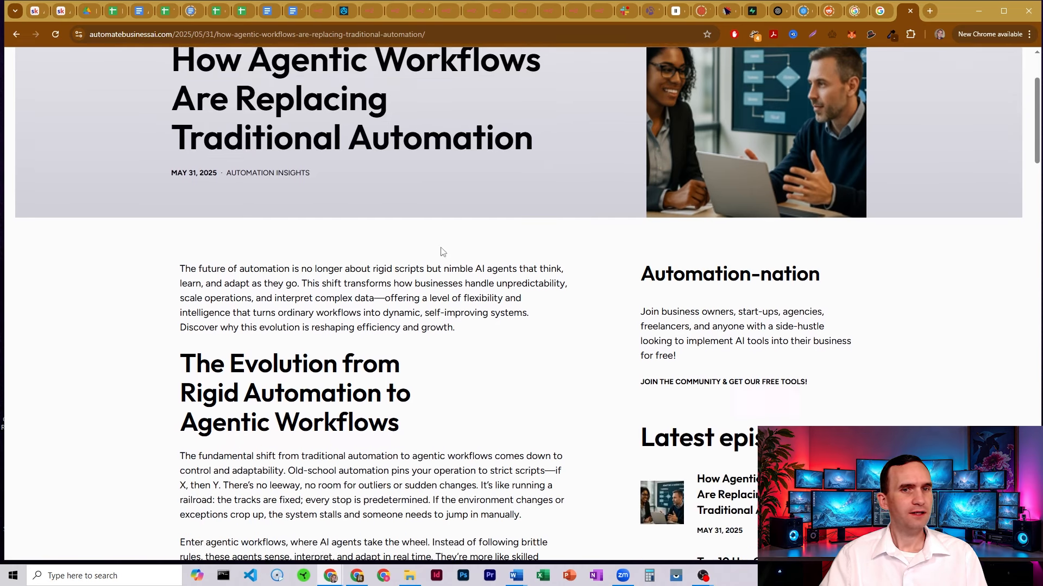
scroll(541, 242, "up", 5)
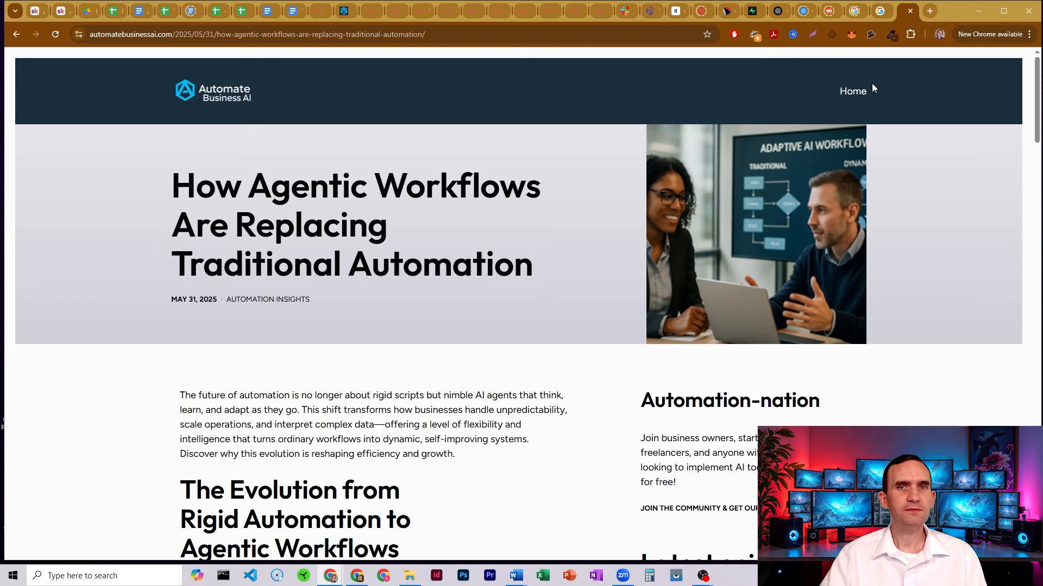
left_click(320, 9)
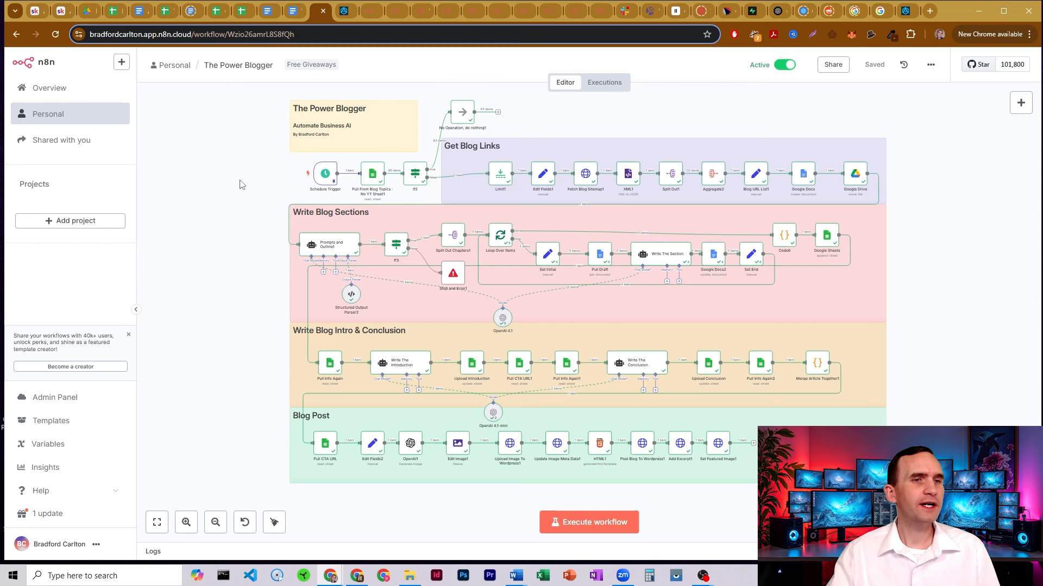
Check the Schedule Trigger's daily 10:30am settings, then switch to the Blog Topics - No YT sheet
mouse_move(286, 185)
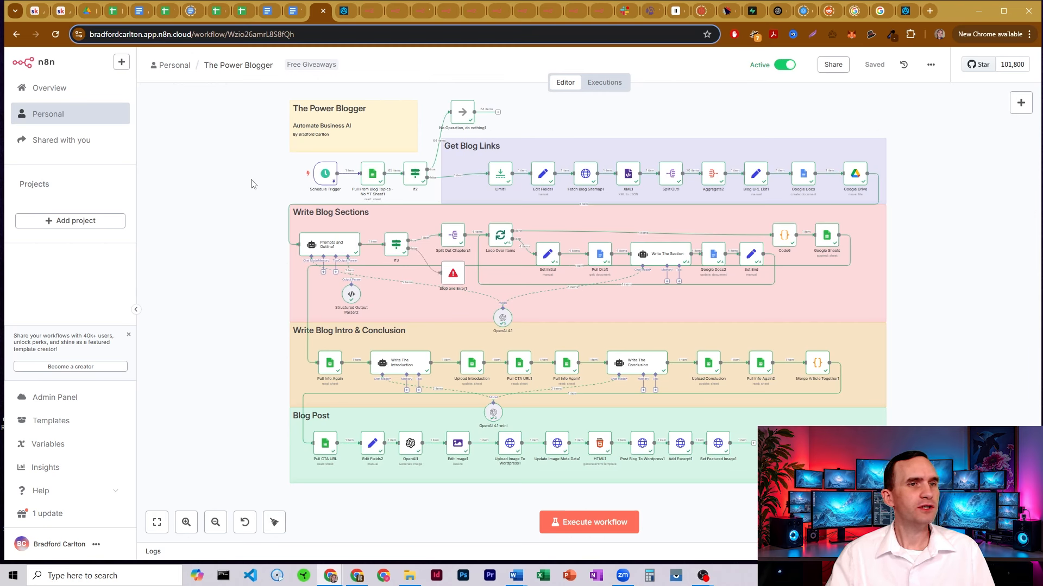
double_click(324, 173)
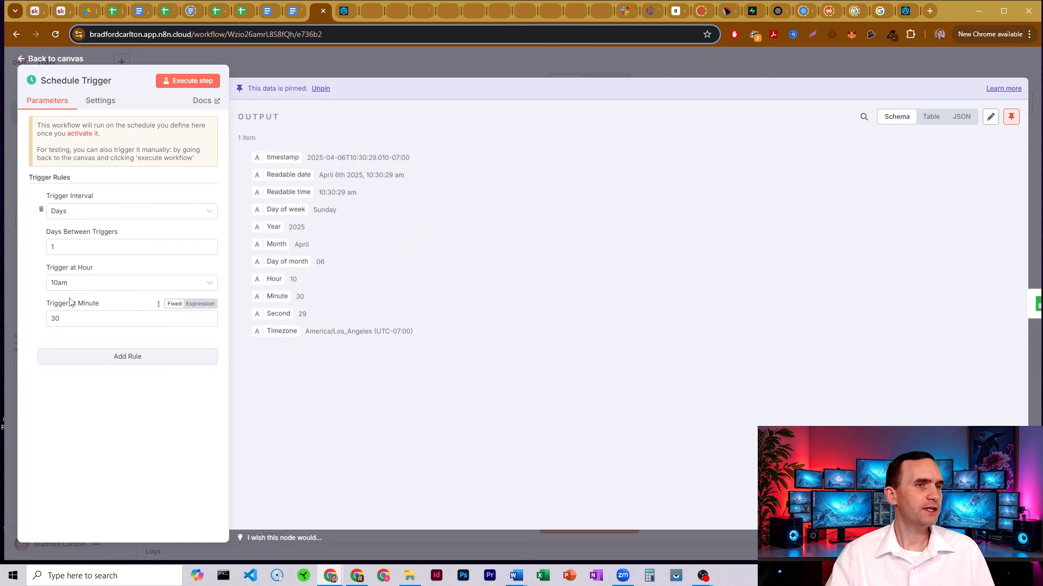
left_click(296, 63)
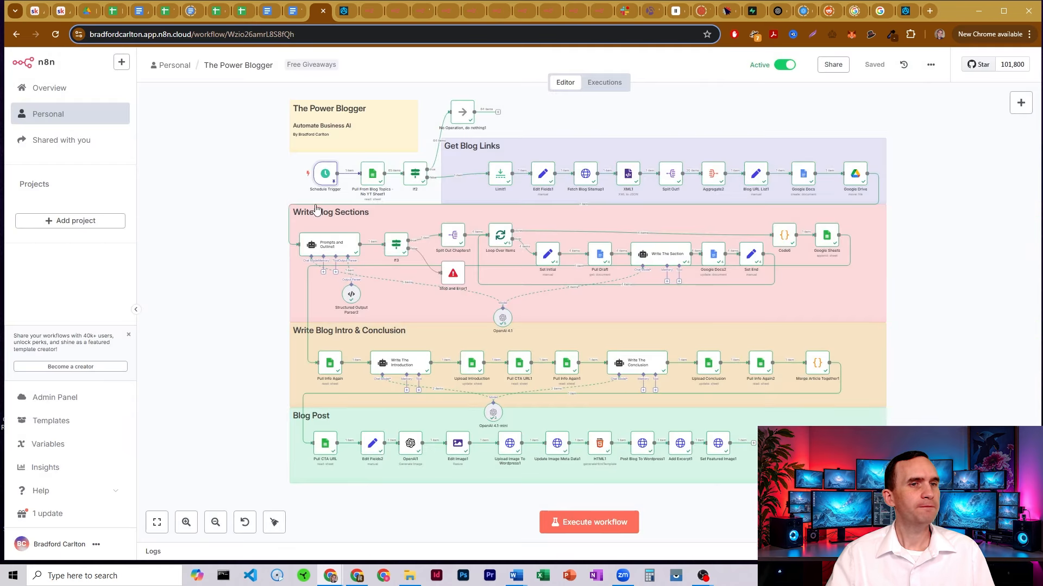
left_click(116, 12)
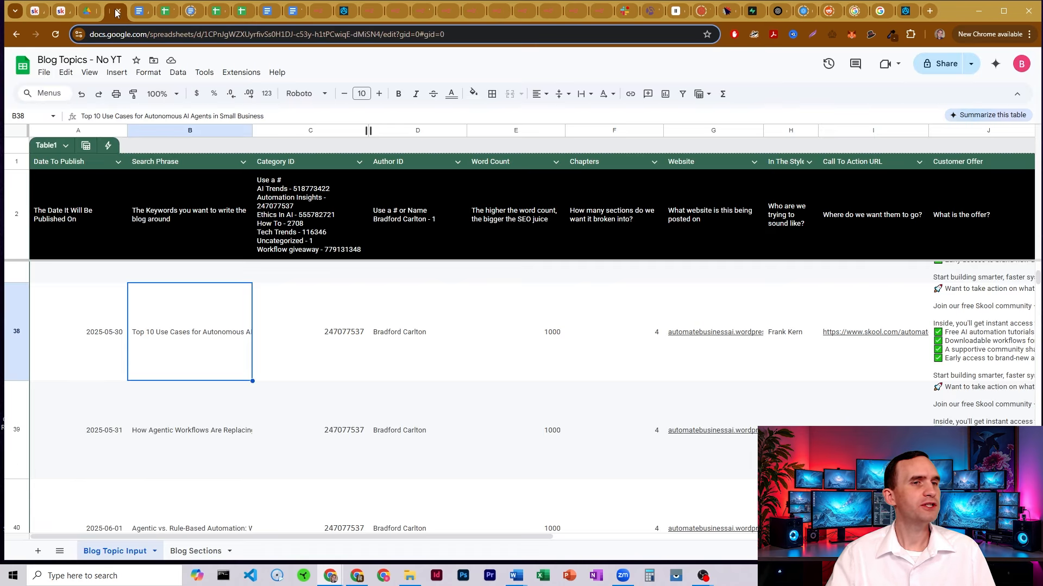
Check row 39's 2025-05-31 publish date in the sheet, then go back to n8n
left_click(109, 429)
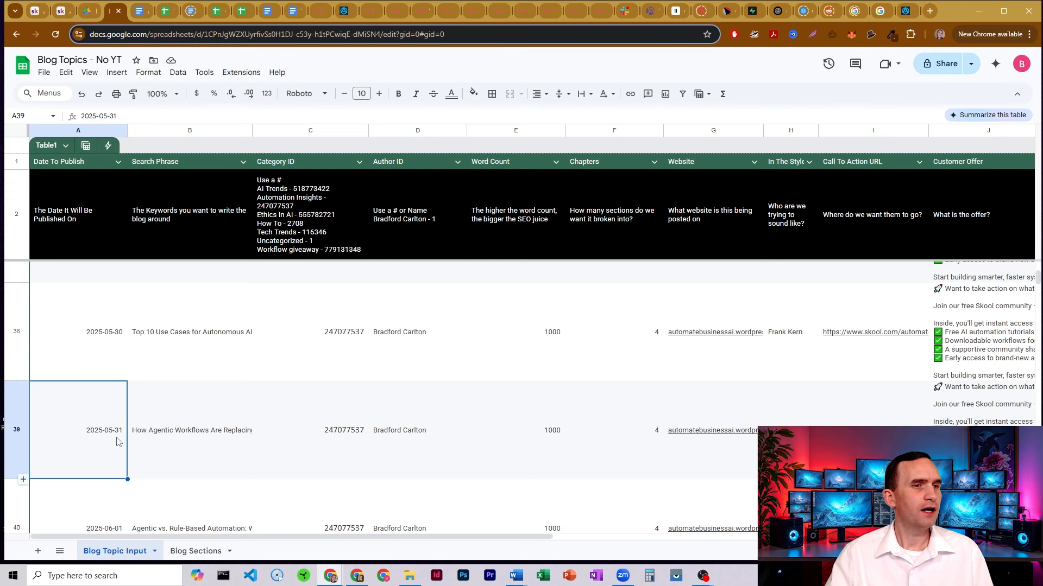
scroll(163, 347, "down", 3)
scroll(164, 350, "up", 10)
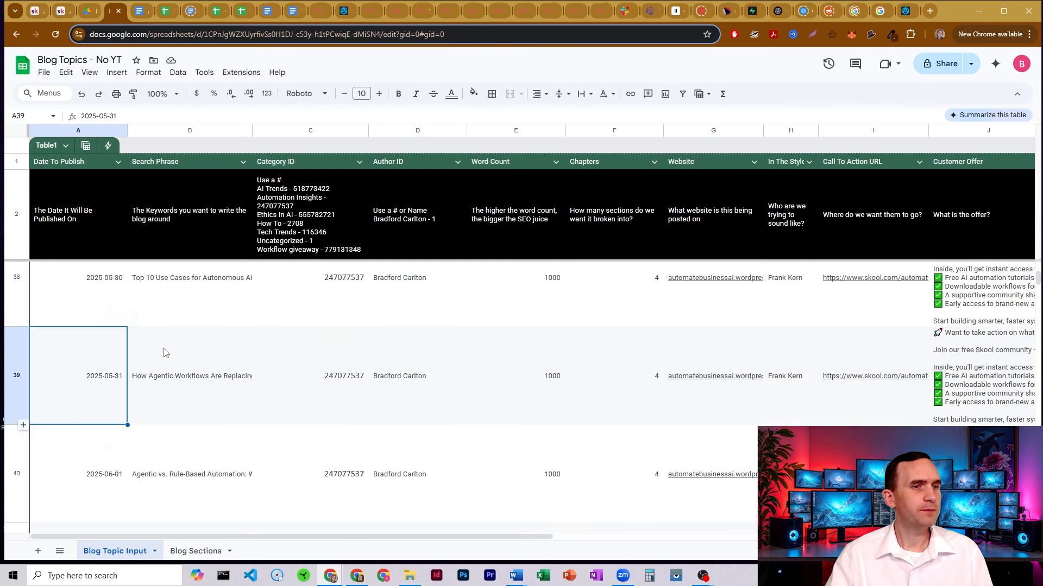
scroll(164, 352, "down", 10)
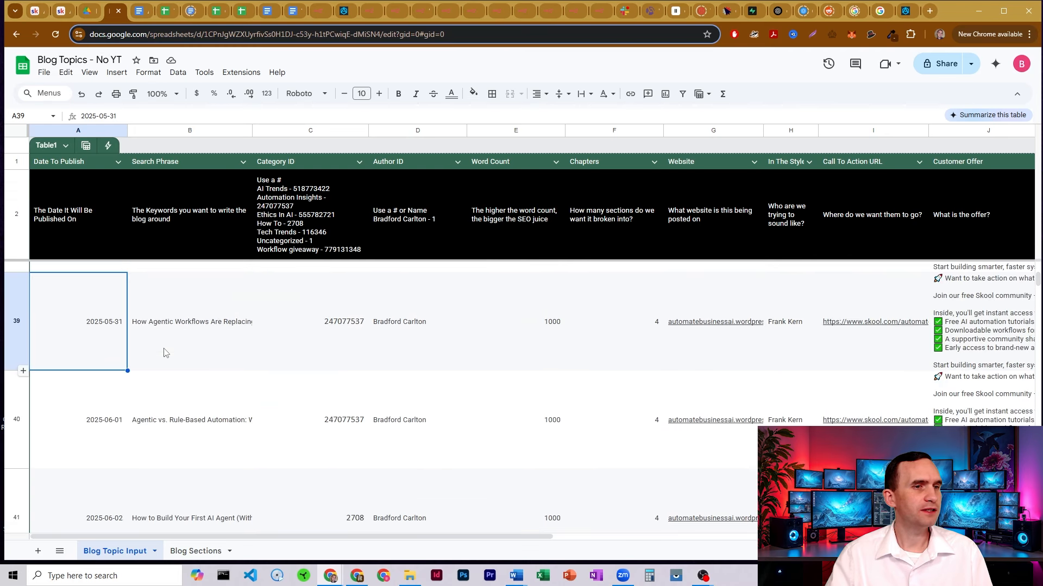
scroll(165, 353, "up", 3)
scroll(165, 353, "up", 1)
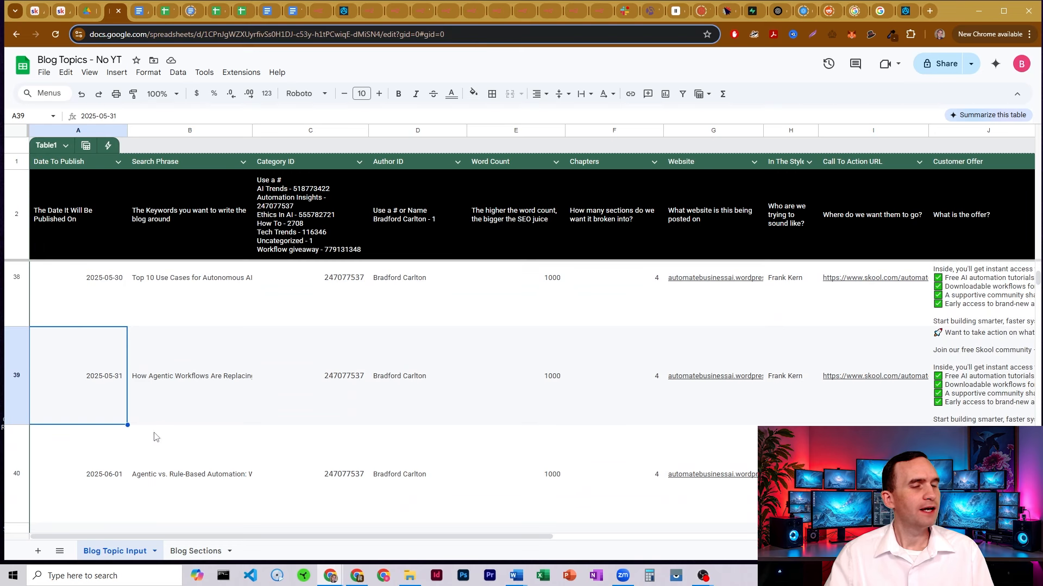
left_click(321, 11)
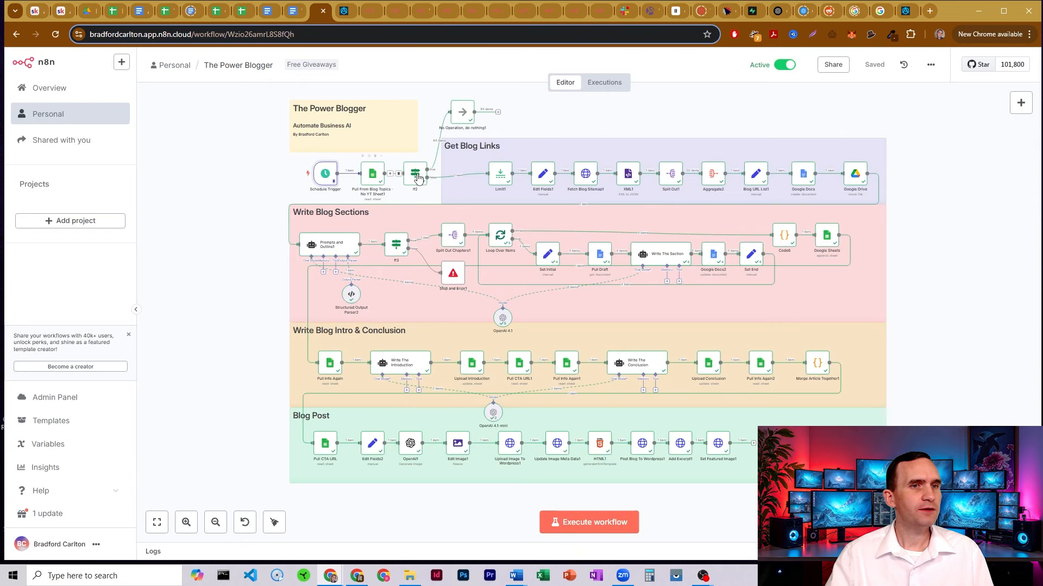
Open If2 and preview today's-date expression resolving to 2025-05-31, then return to the sheet
double_click(418, 183)
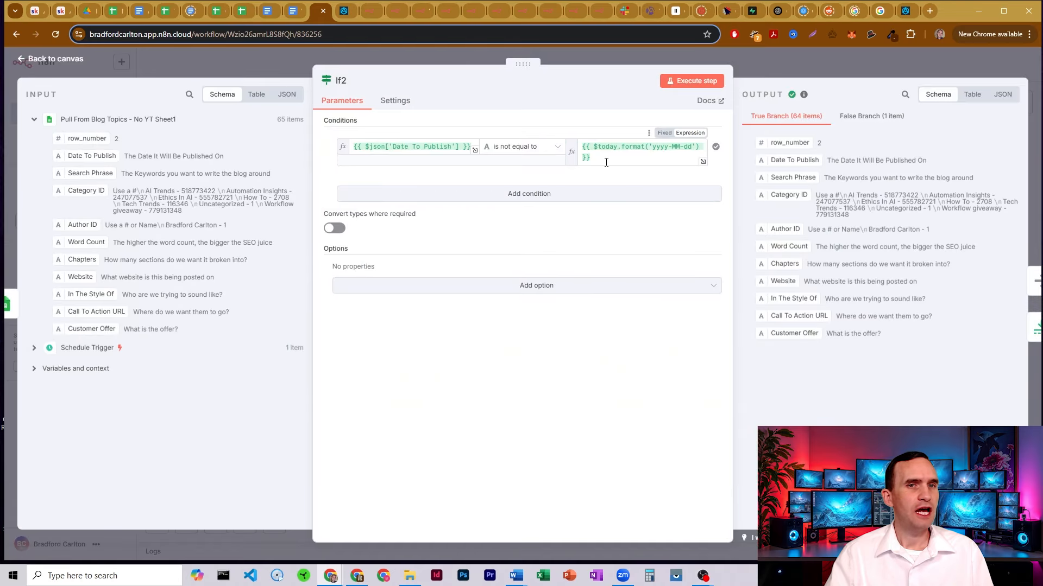
left_click_drag(605, 158, 577, 138)
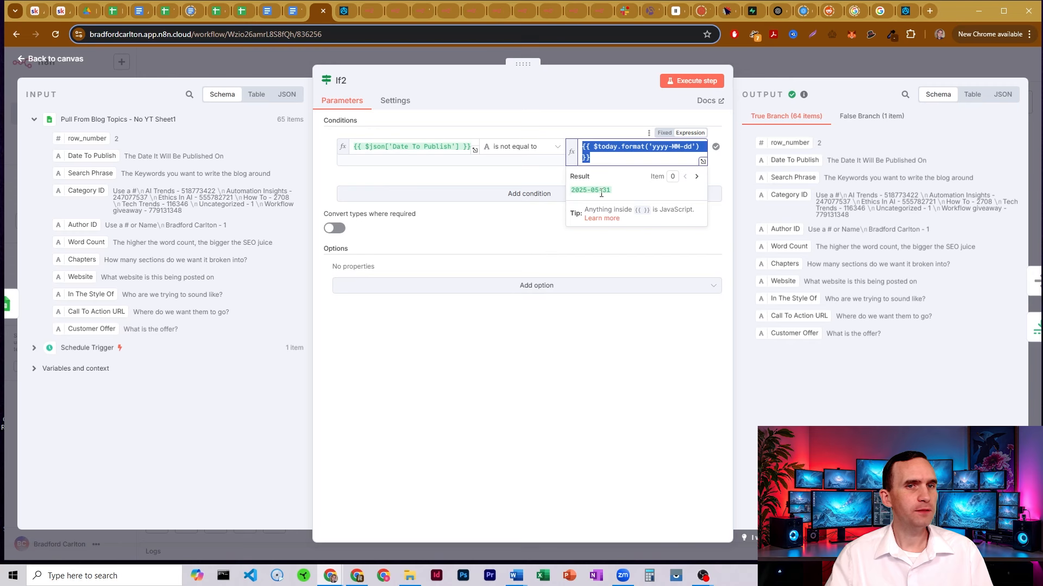
left_click(112, 11)
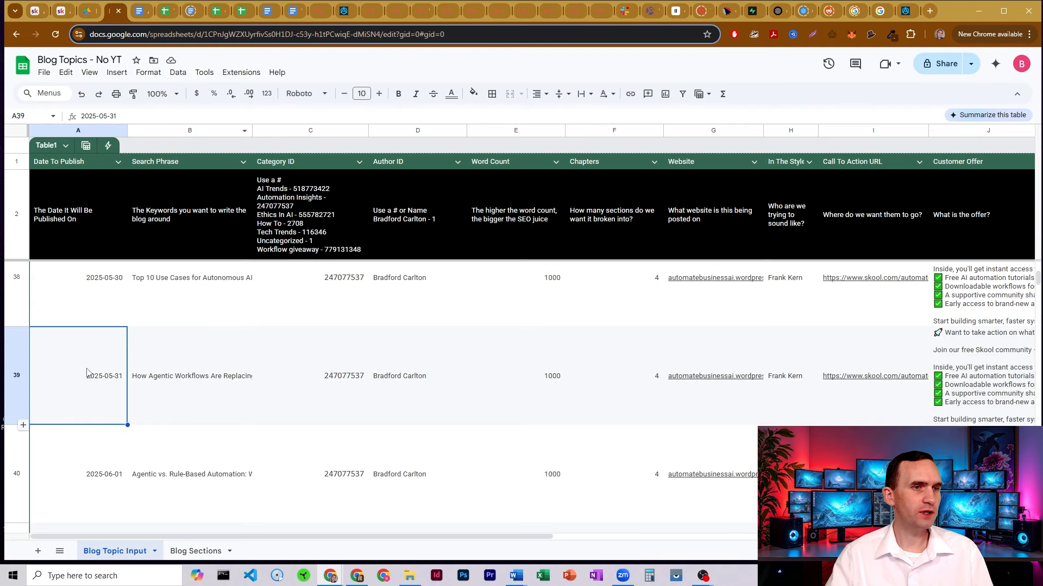
Select row 39 and read its full Agentic Workflows search phrase, then return to n8n
left_click(14, 348)
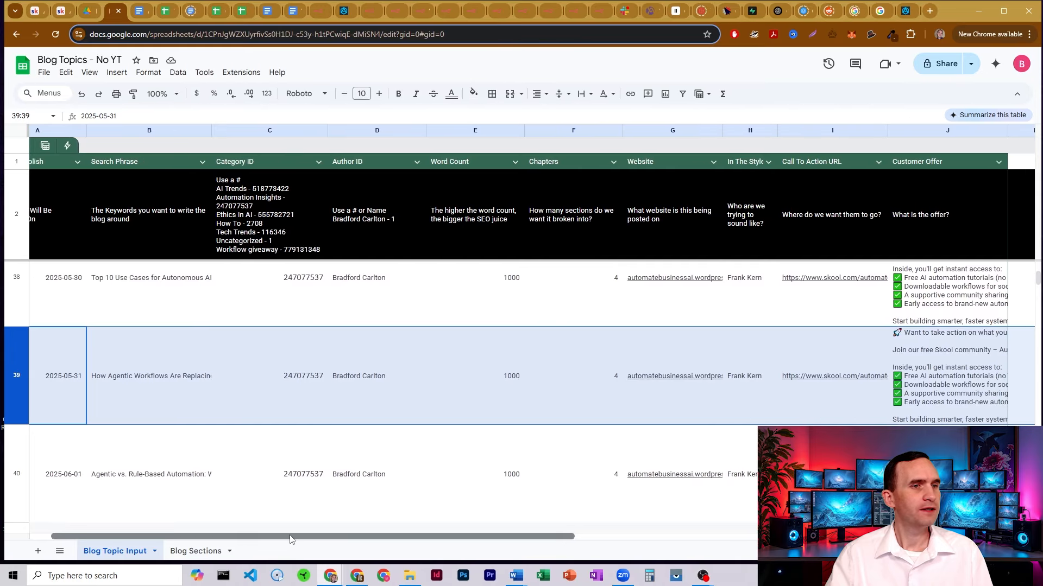
left_click(196, 384)
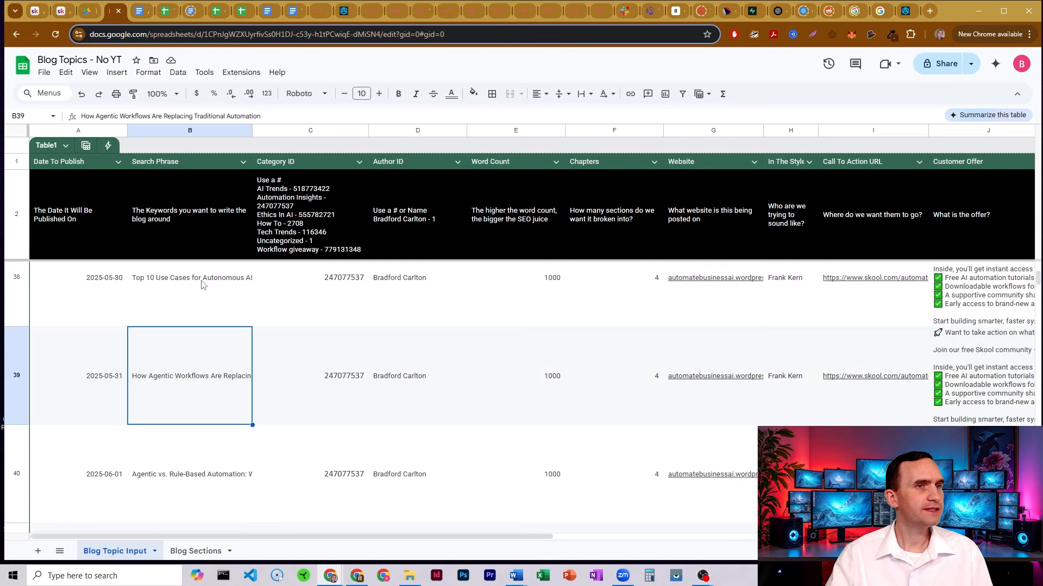
left_click(317, 16)
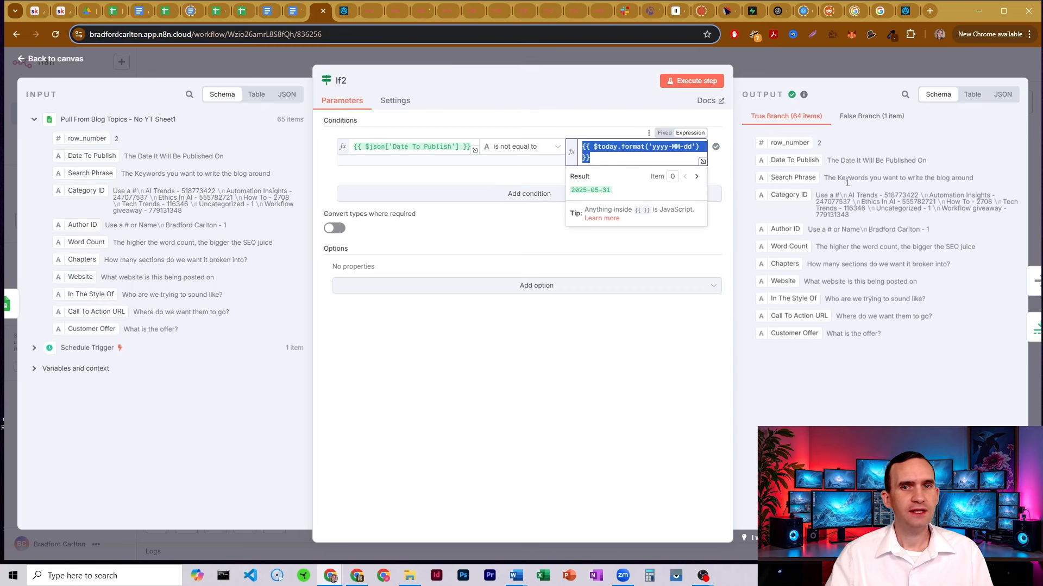
Show If2's single false-branch item, highlight its Search Phrase, and close the node
left_click(860, 117)
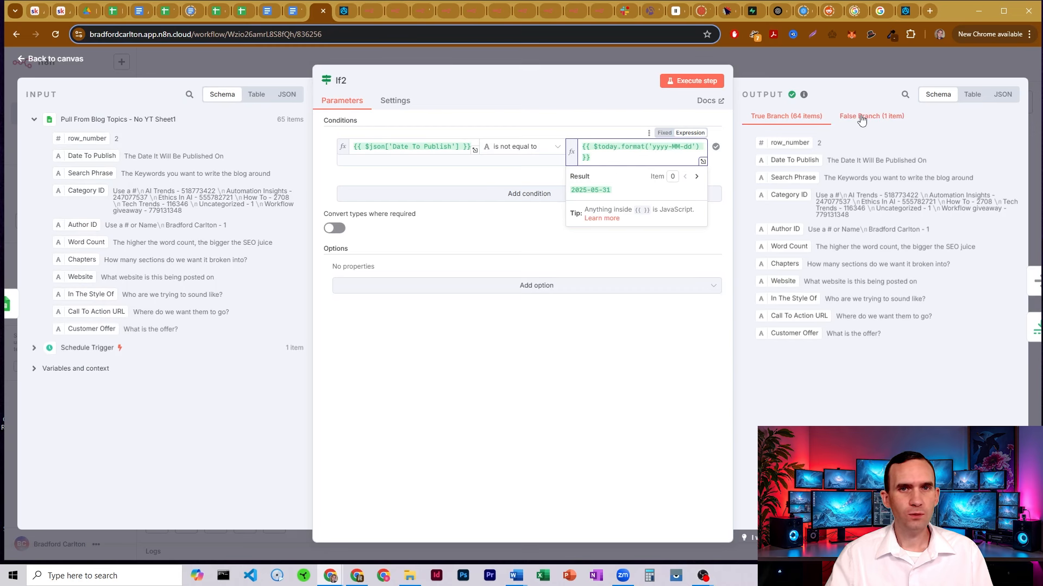
left_click_drag(825, 178, 1016, 178)
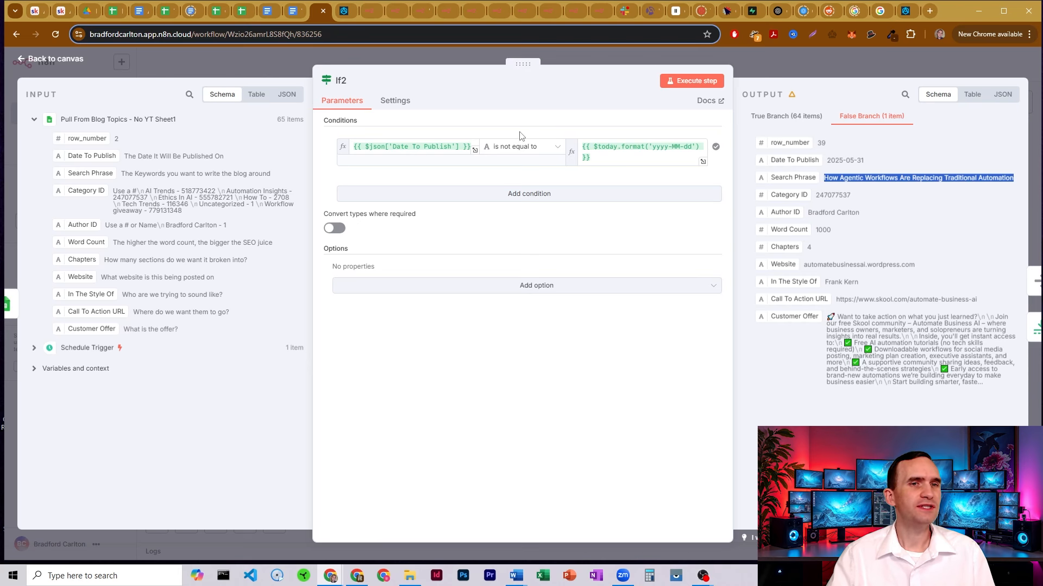
left_click(751, 63)
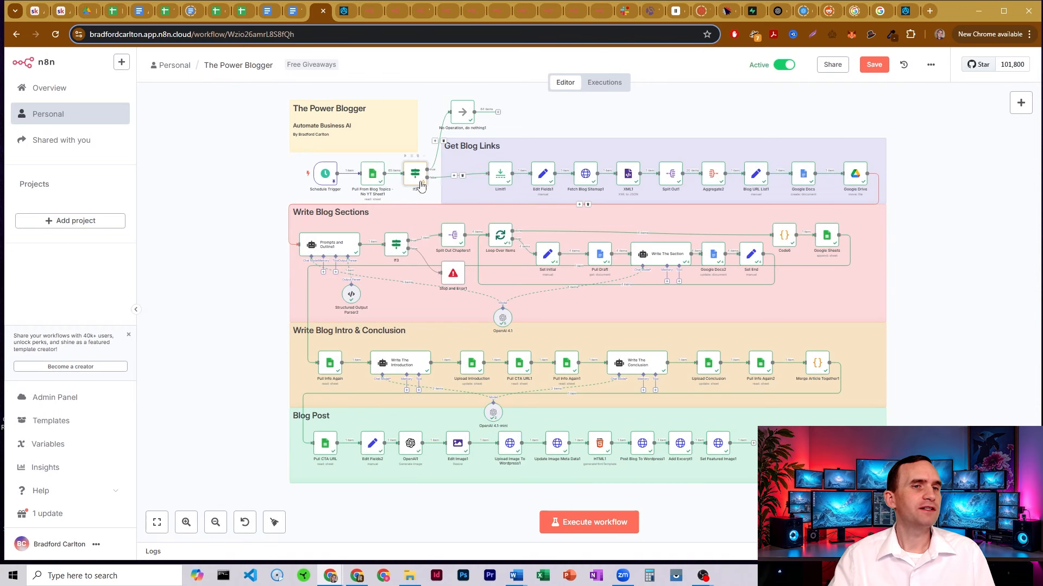
Confirm Limit1 keeps only the first item (Max Items 1), then return to the Blog Topics sheet
double_click(501, 177)
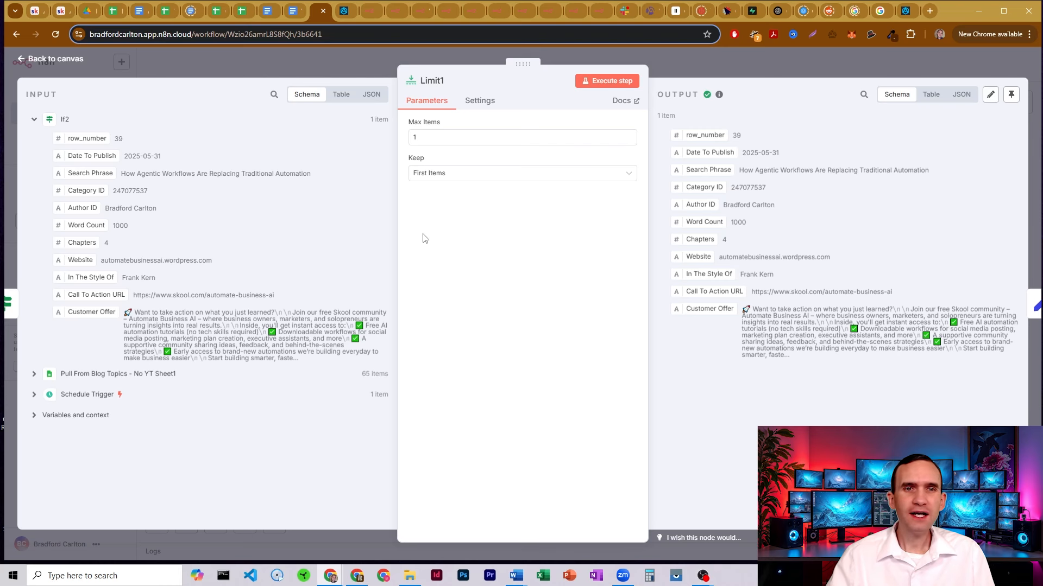
left_click(674, 56)
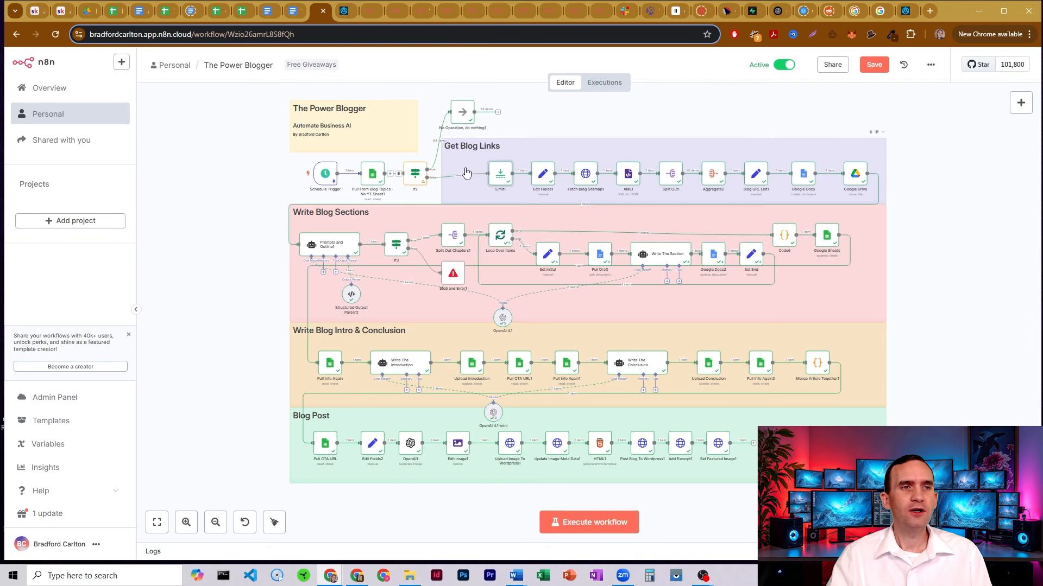
left_click(113, 10)
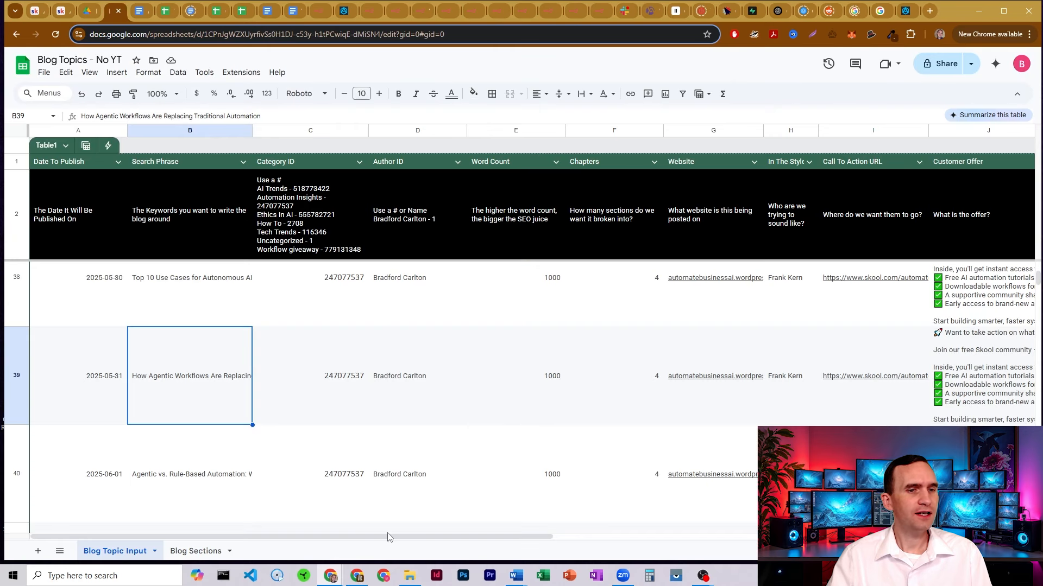
Scroll the Blog Topics sheet across columns E–R to review Customer Offer, then return to n8n
left_click_drag(388, 536, 627, 546)
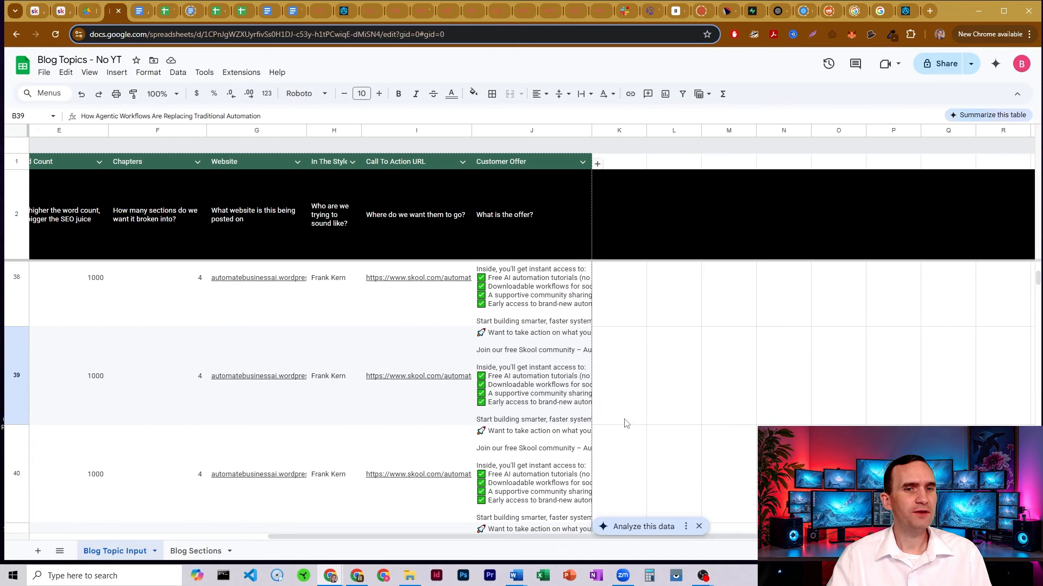
left_click(316, 5)
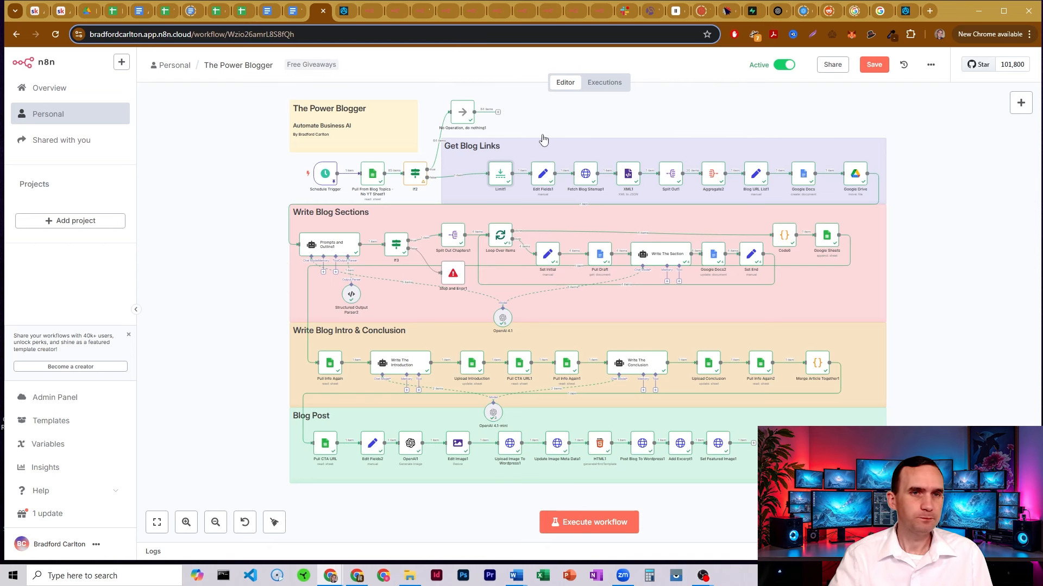
Open Edit Fields1 and inspect the website field's expression
double_click(541, 180)
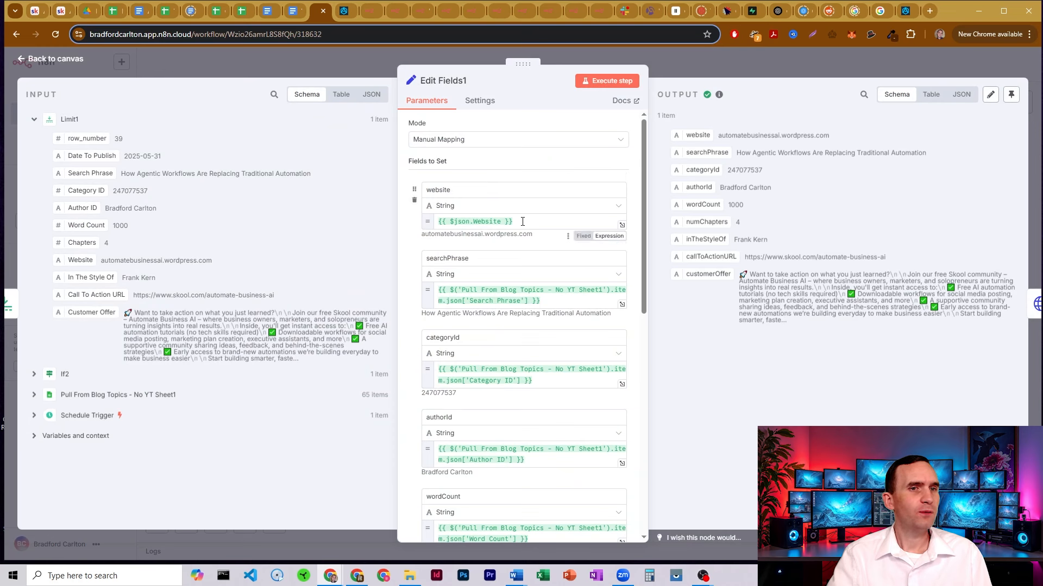
left_click_drag(522, 221, 454, 221)
left_click(505, 190)
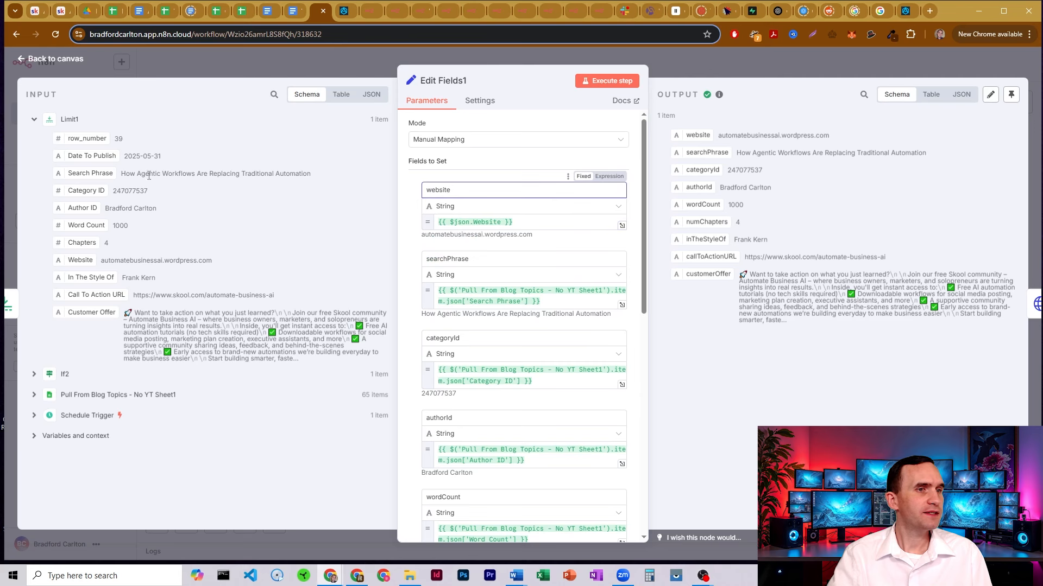
Expand the Pull From Blog Topics - No YT Sheet1 input fields, then bring up WordPress posts
scroll(511, 254, "down", 1)
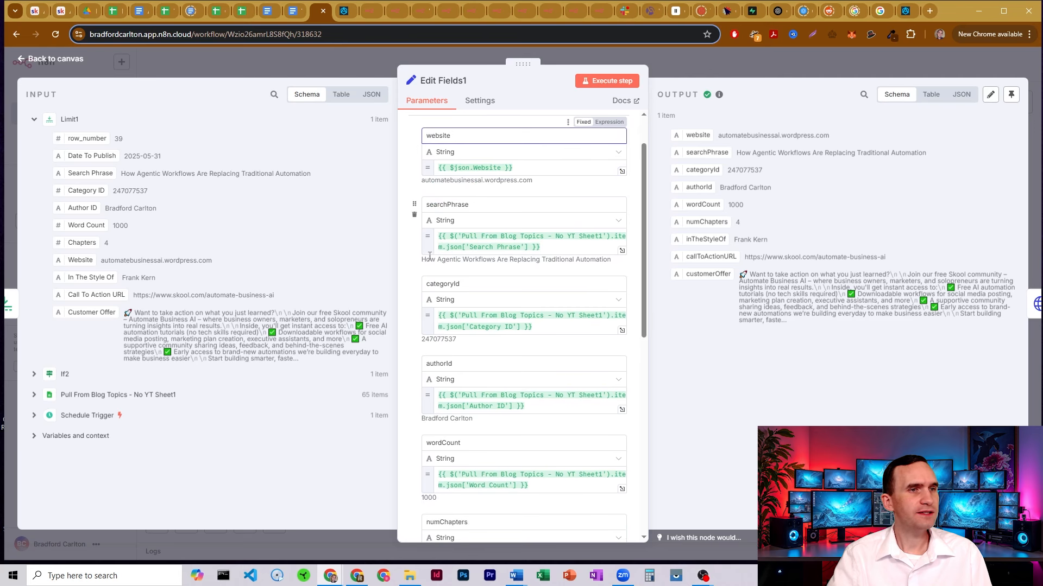
left_click(60, 395)
scroll(102, 348, "down", 2)
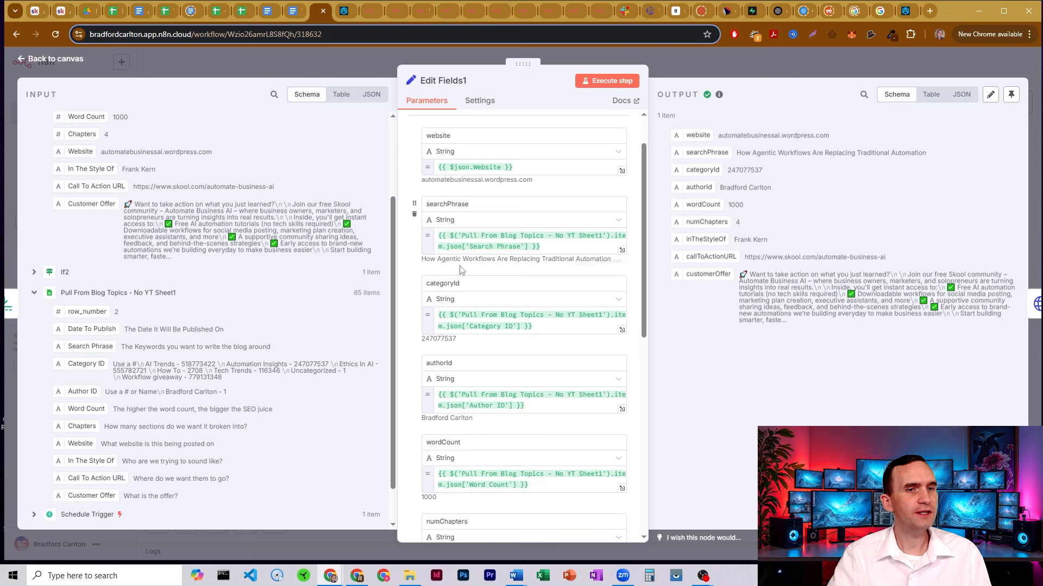
scroll(520, 266, "down", 1)
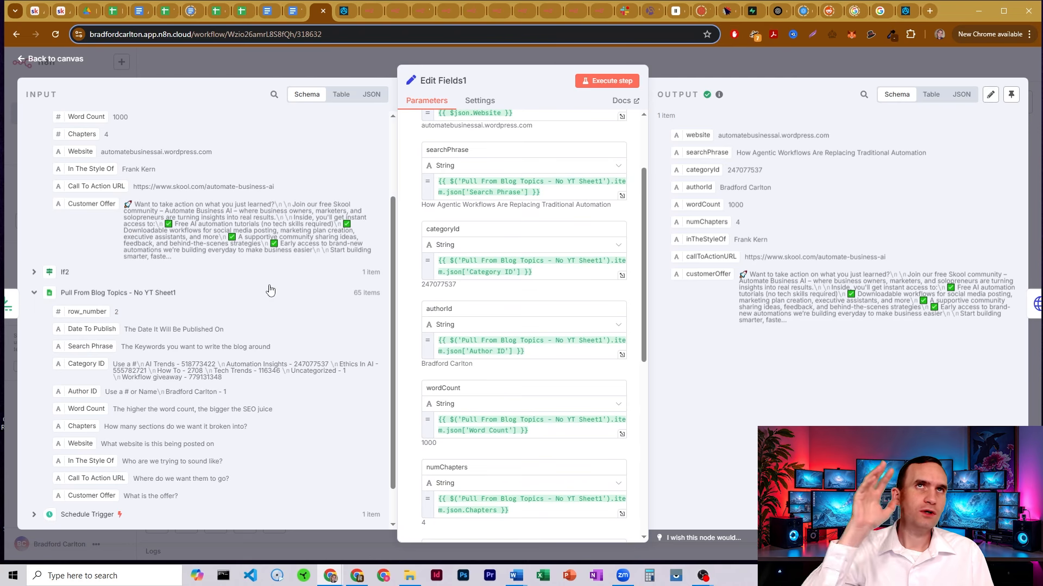
left_click(343, 13)
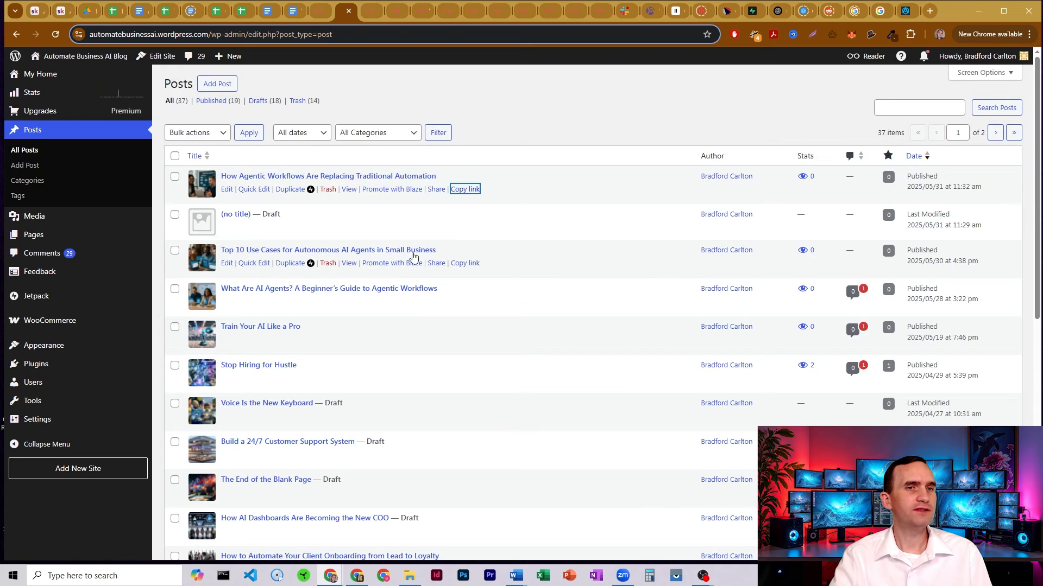
Review the WordPress blog's post Categories list, then return to n8n's Edit Fields1 node
left_click(37, 183)
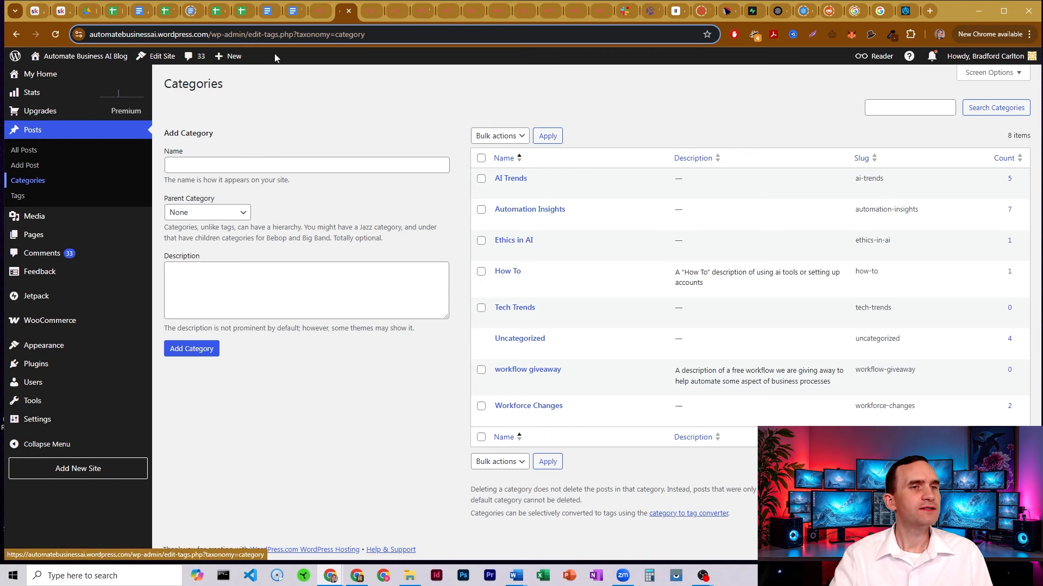
left_click(320, 11)
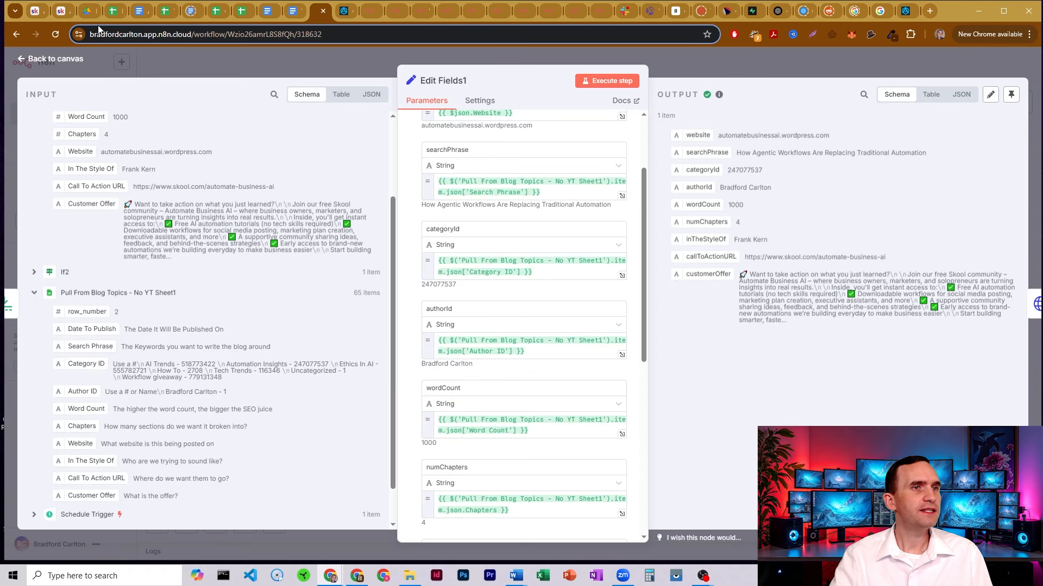
Read the sheet's Category ID note and row 39's category 247077537, then return to n8n
left_click(112, 11)
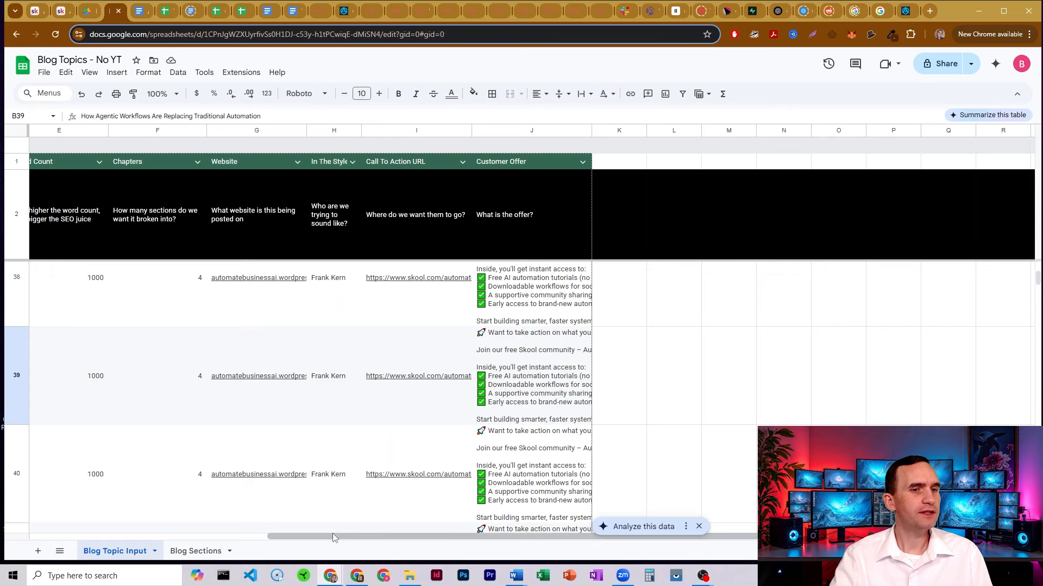
left_click_drag(333, 537, 94, 537)
left_click(292, 219)
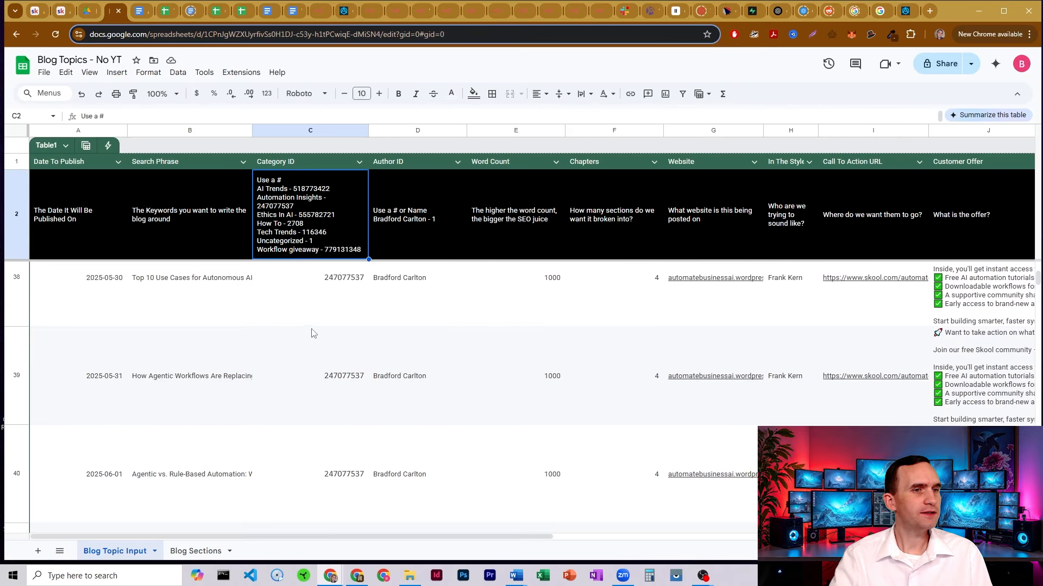
left_click(321, 383)
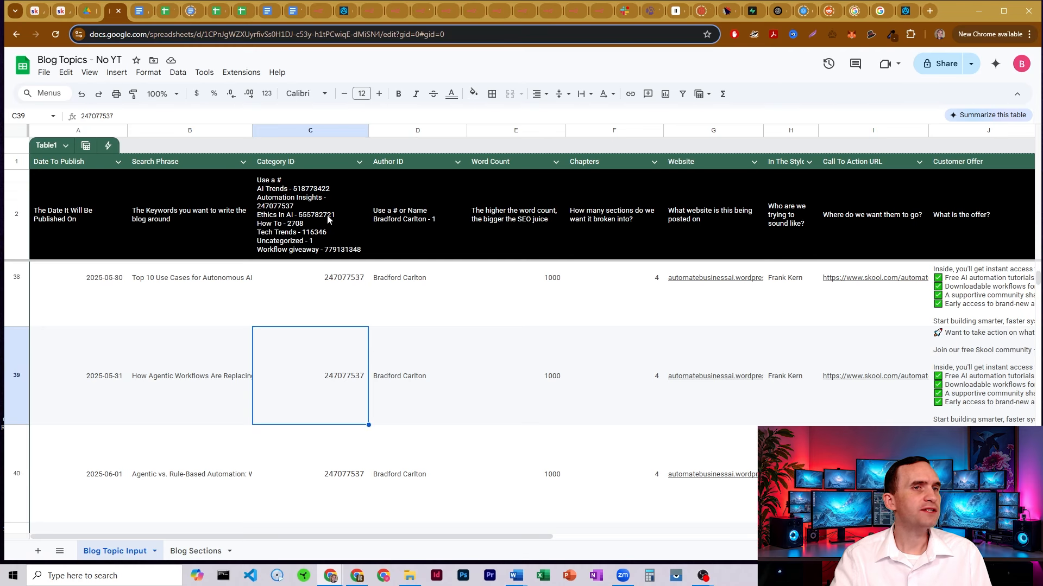
left_click(319, 15)
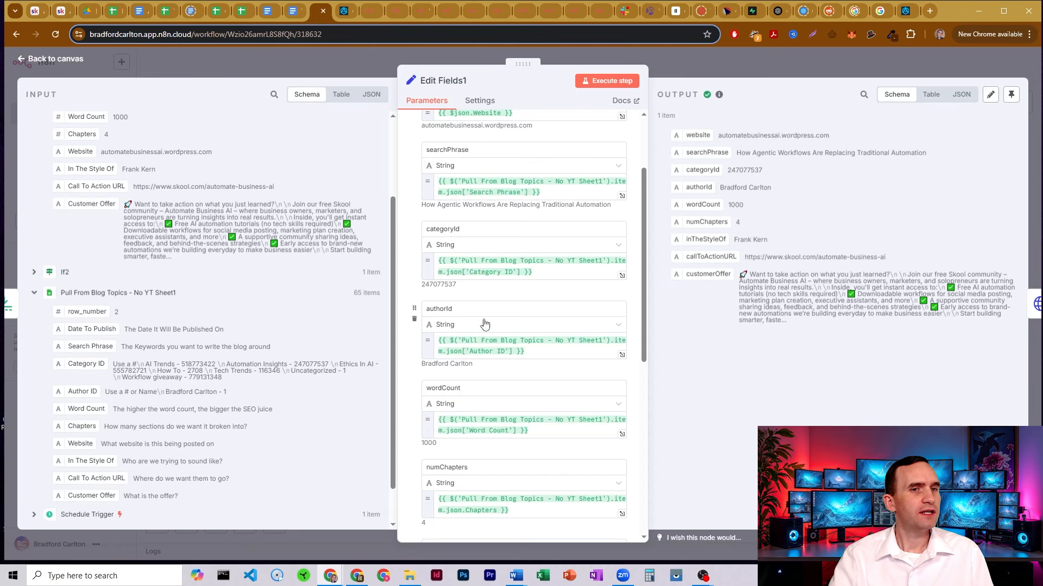
Inspect the authorId expression in Edit Fields1 and its resulting author
left_click(466, 308)
left_click(454, 343)
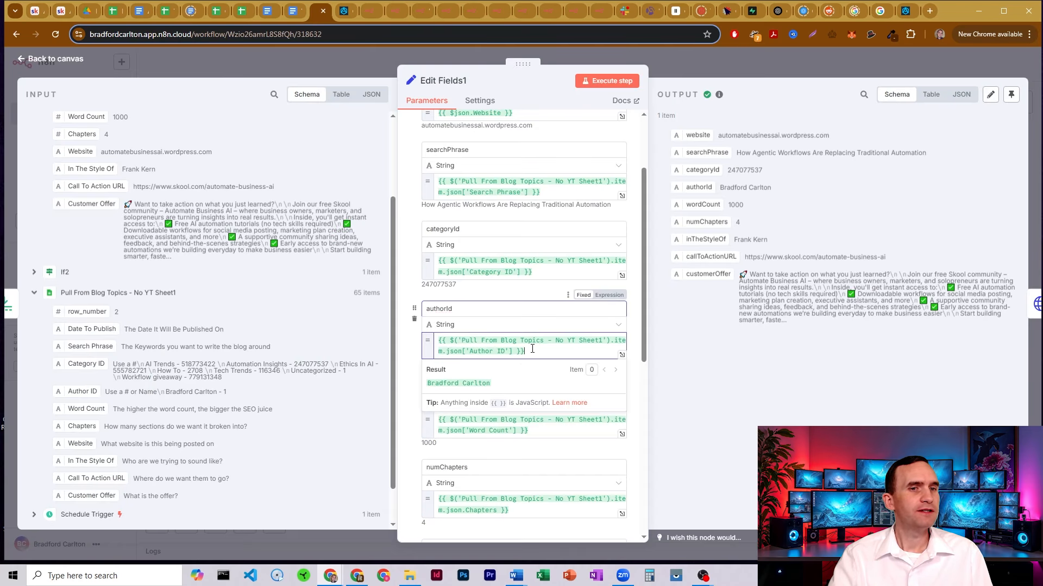
key("ctrl+a")
left_click(526, 350)
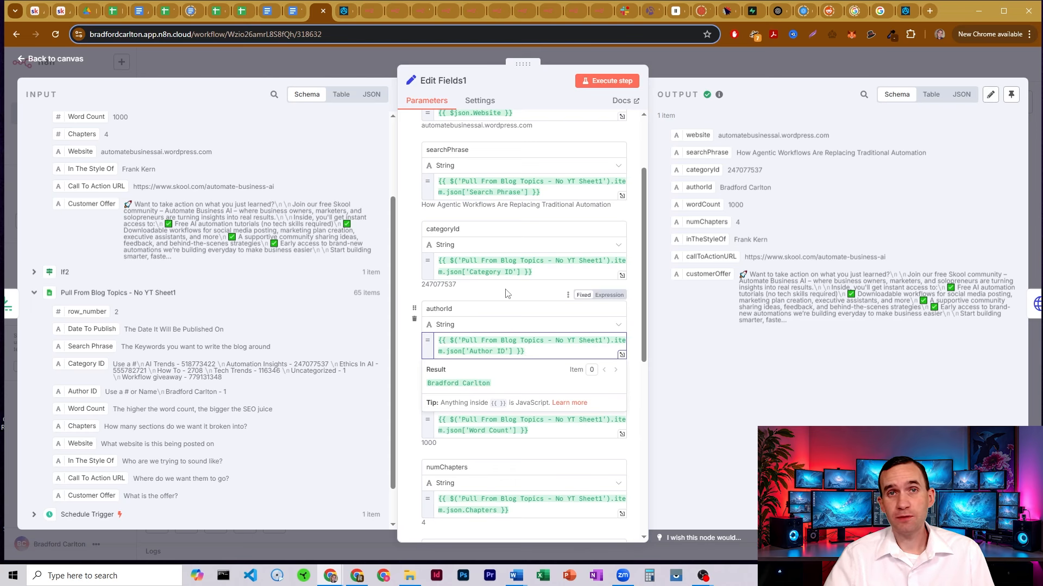
scroll(506, 294, "down", 1)
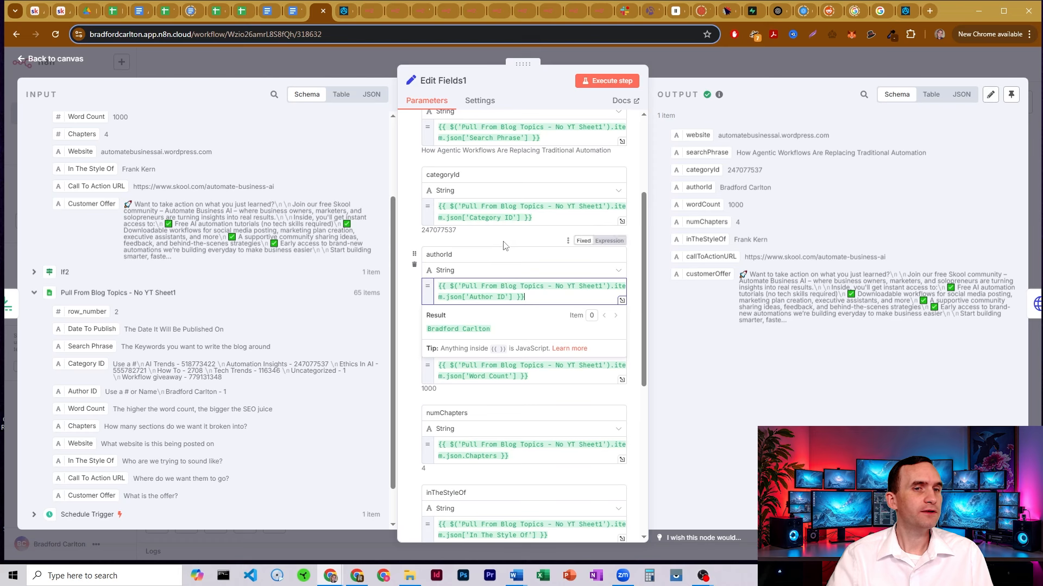
left_click(471, 322)
left_click_drag(476, 313, 419, 313)
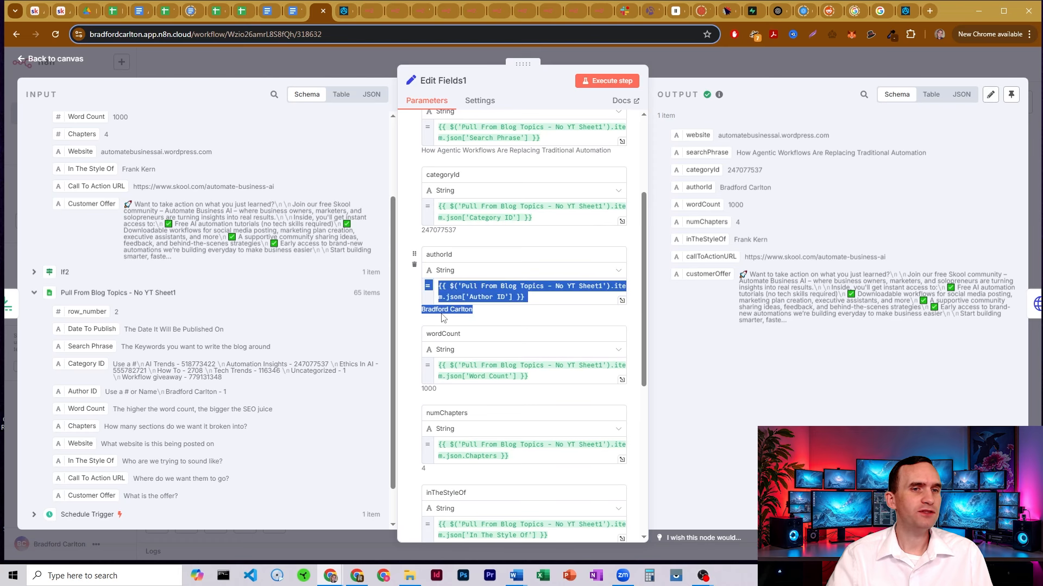
left_click(441, 313)
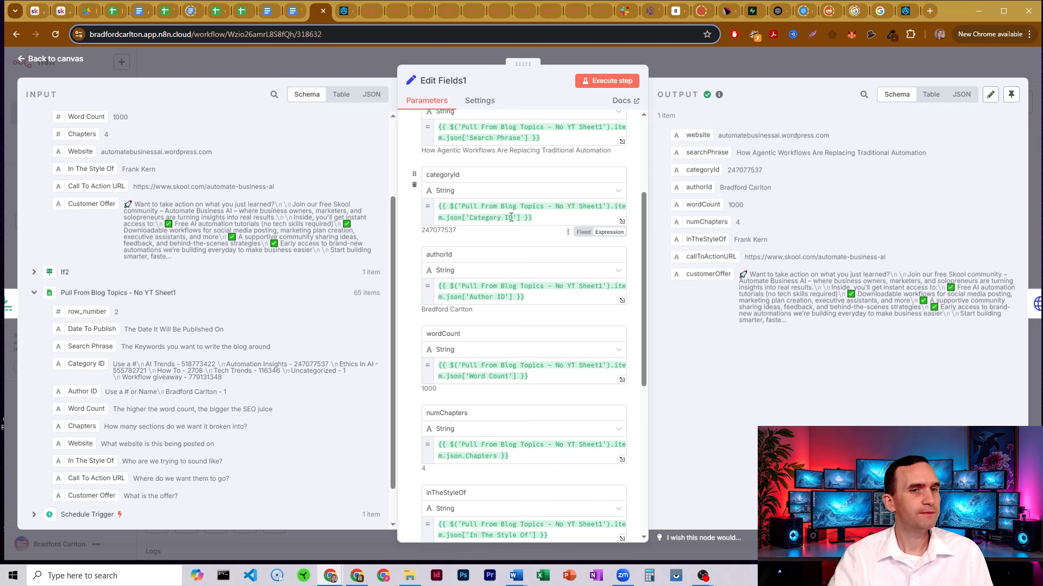
Check the numChapters expression result against row 40's Chapters value in the sheet
scroll(477, 296, "down", 1)
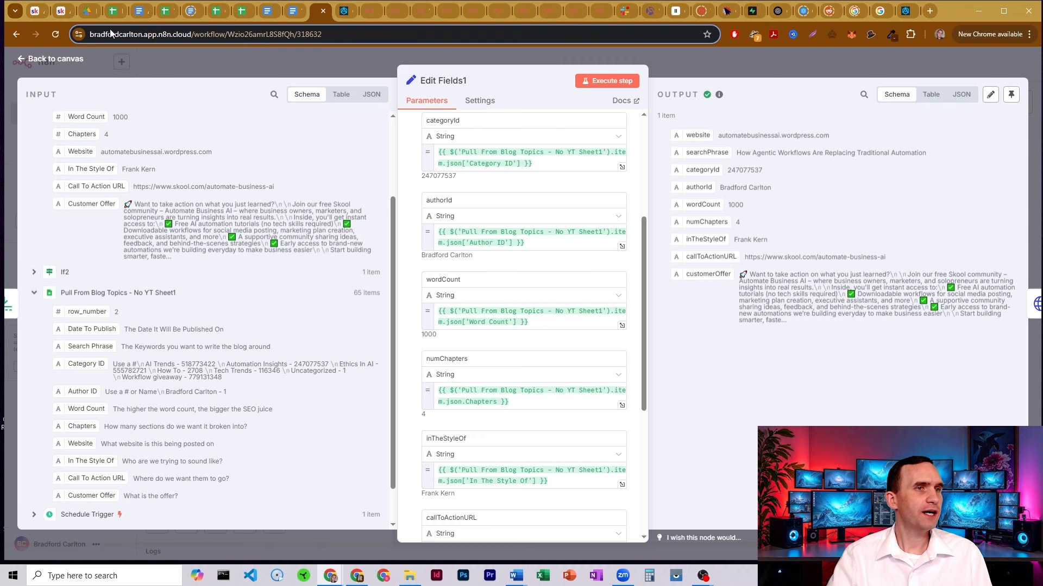
scroll(521, 272, "down", 1)
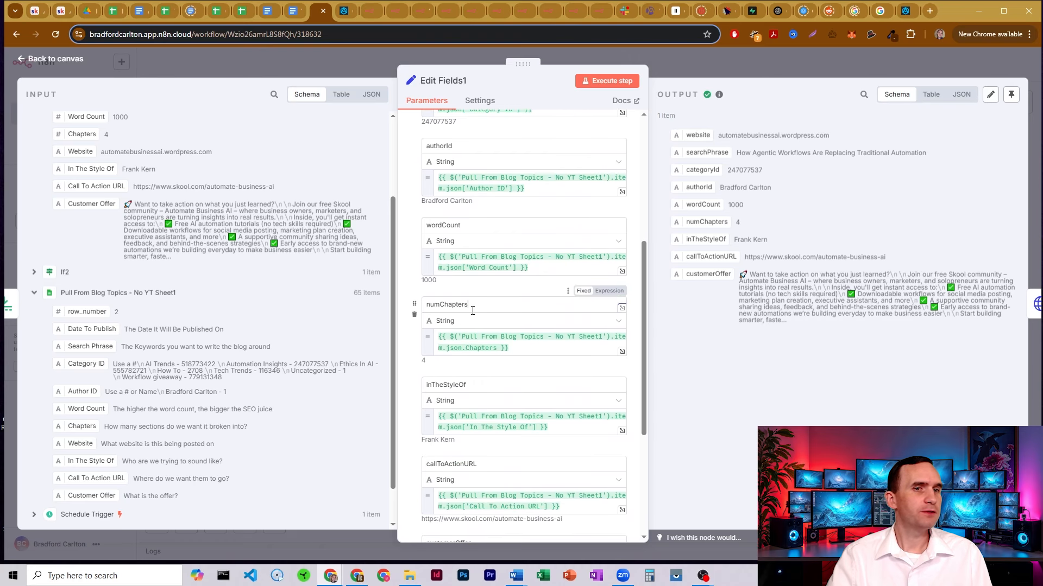
left_click_drag(470, 304, 418, 300)
left_click(468, 296)
left_click_drag(534, 351, 427, 331)
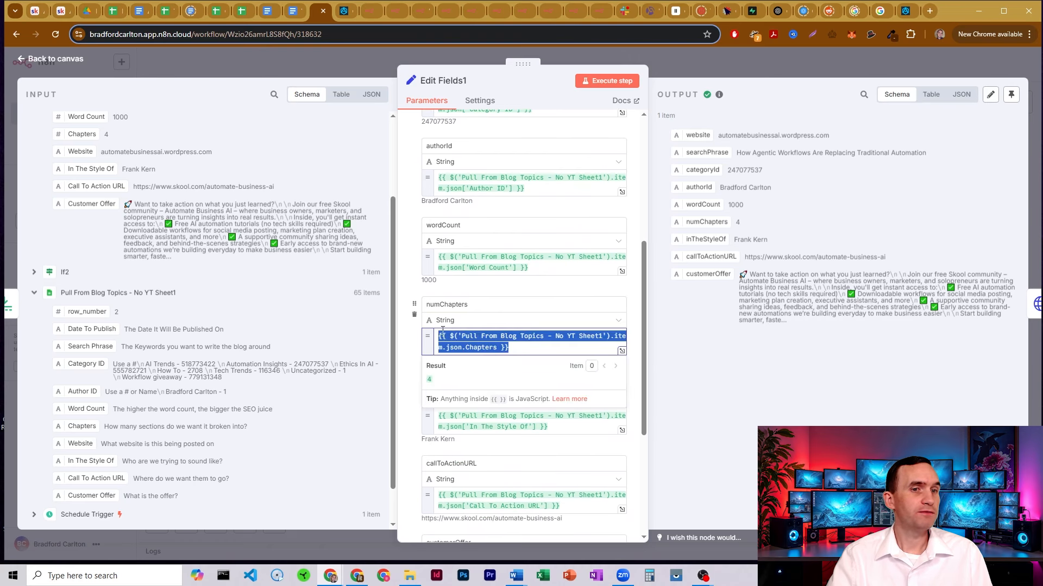
left_click(117, 13)
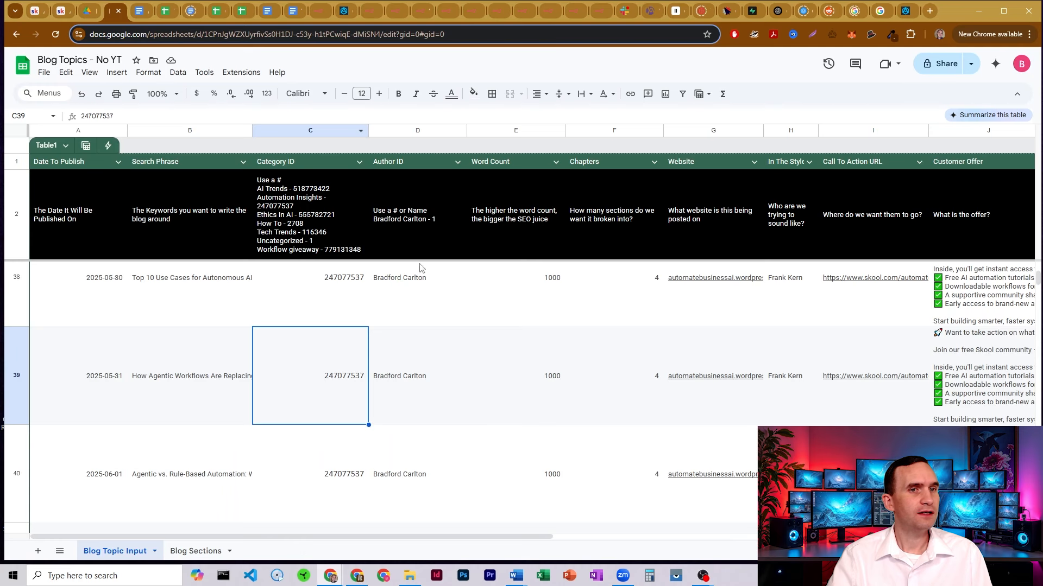
left_click(603, 134)
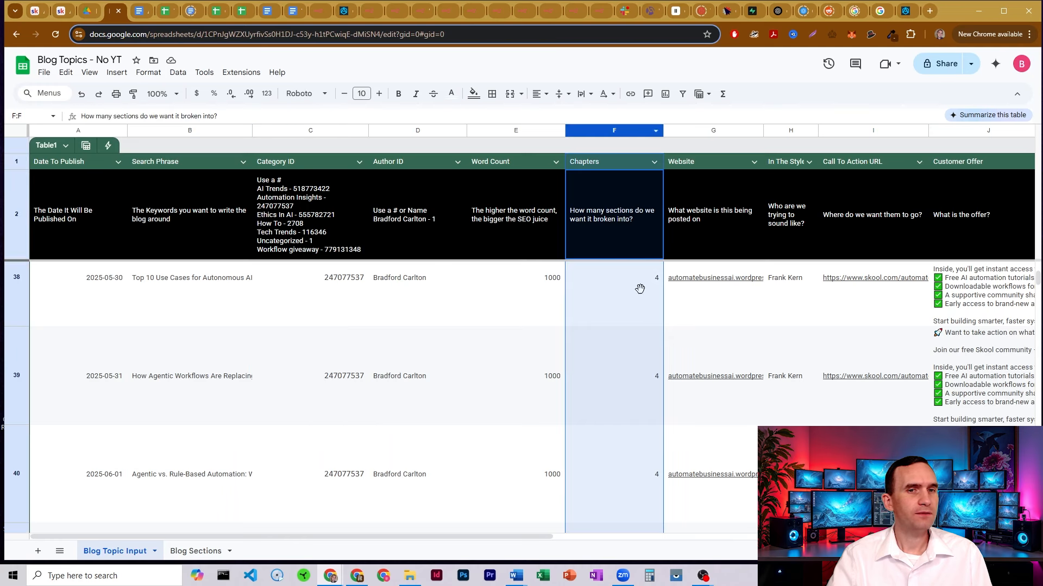
left_click(629, 429)
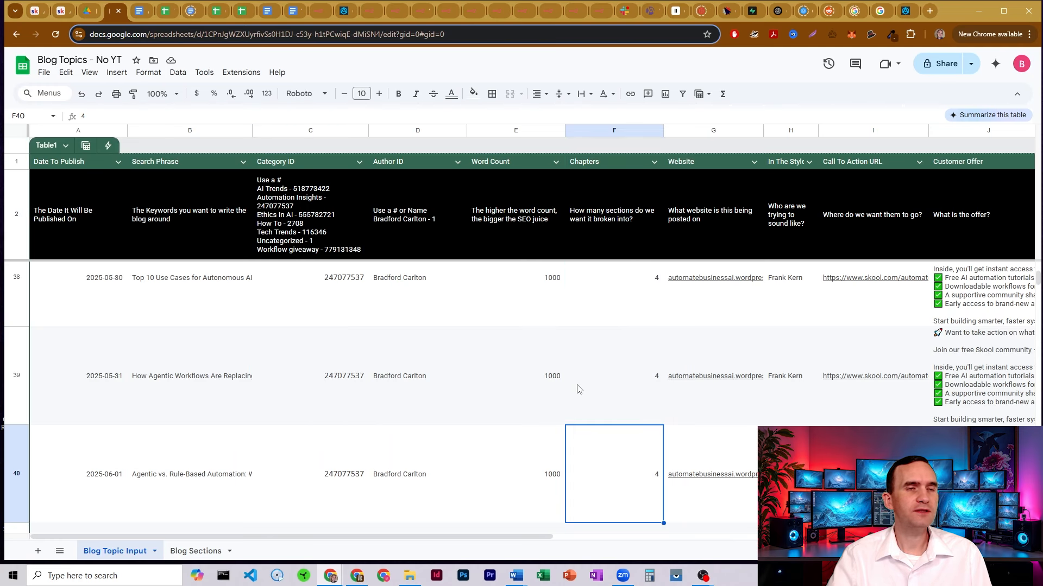
left_click(325, 13)
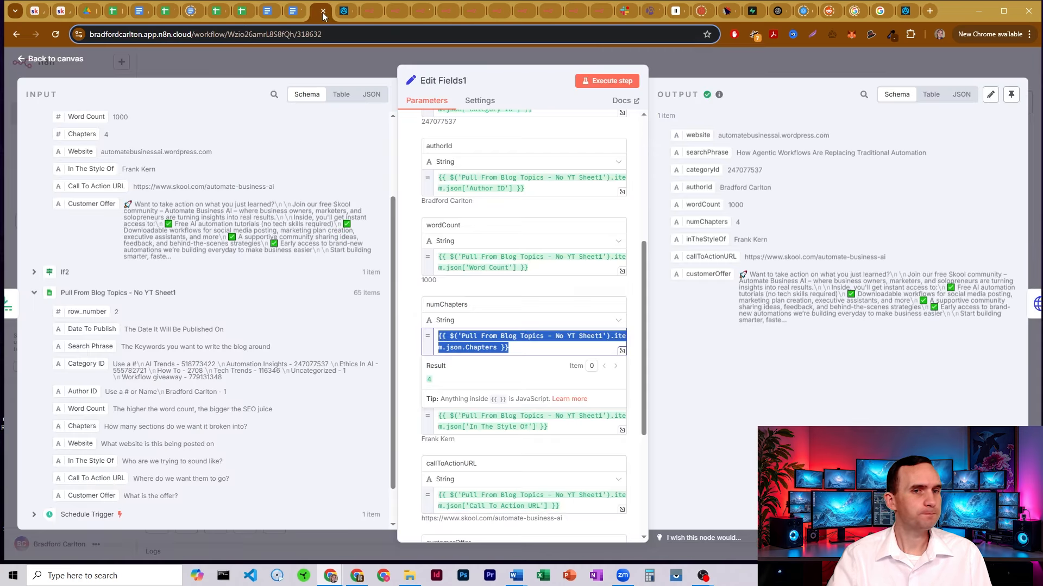
left_click(411, 352)
Review the inTheStyleOf and remaining mappings, then switch to the Blog Topics - No YT sheet
scroll(528, 334, "down", 2)
left_click(484, 270)
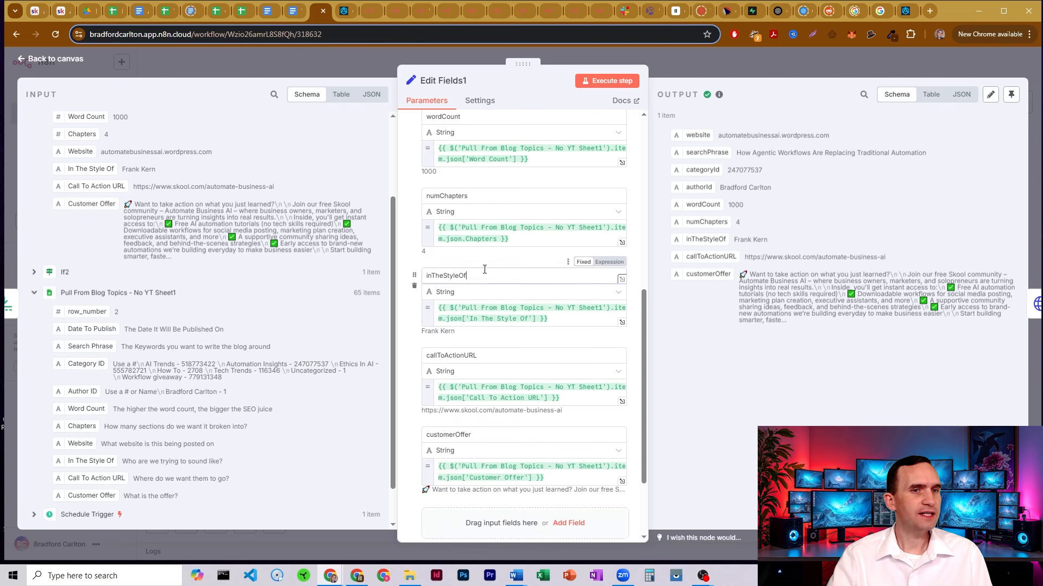
left_click_drag(484, 270, 425, 273)
left_click(462, 273)
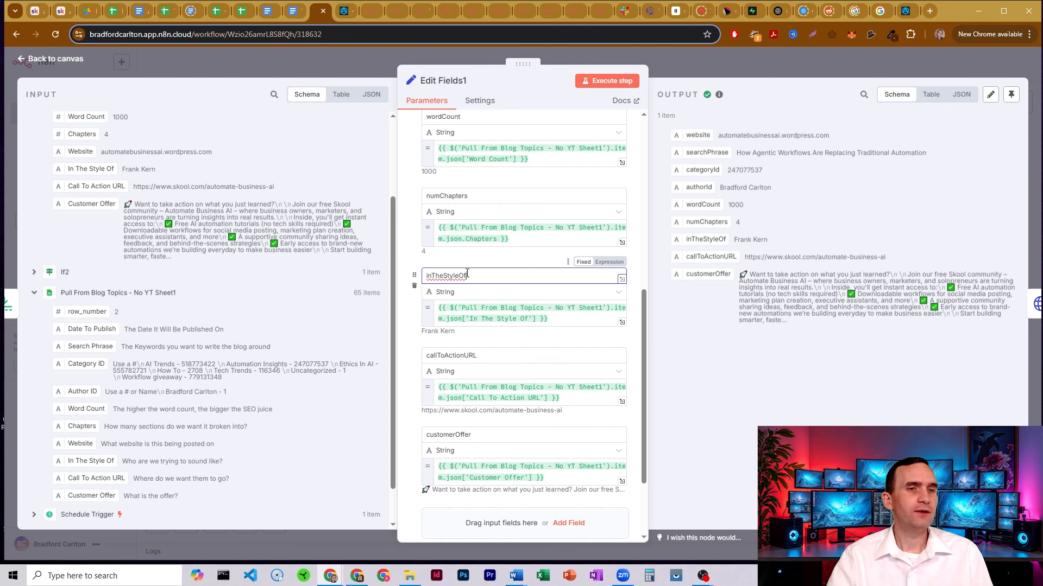
double_click(467, 273)
left_click(451, 265)
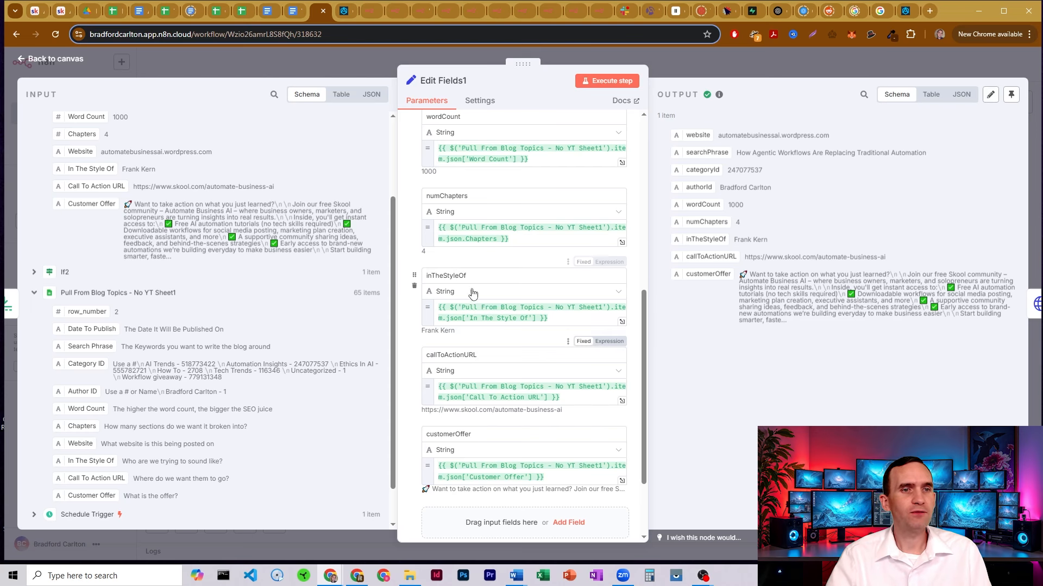
scroll(495, 261, "down", 2)
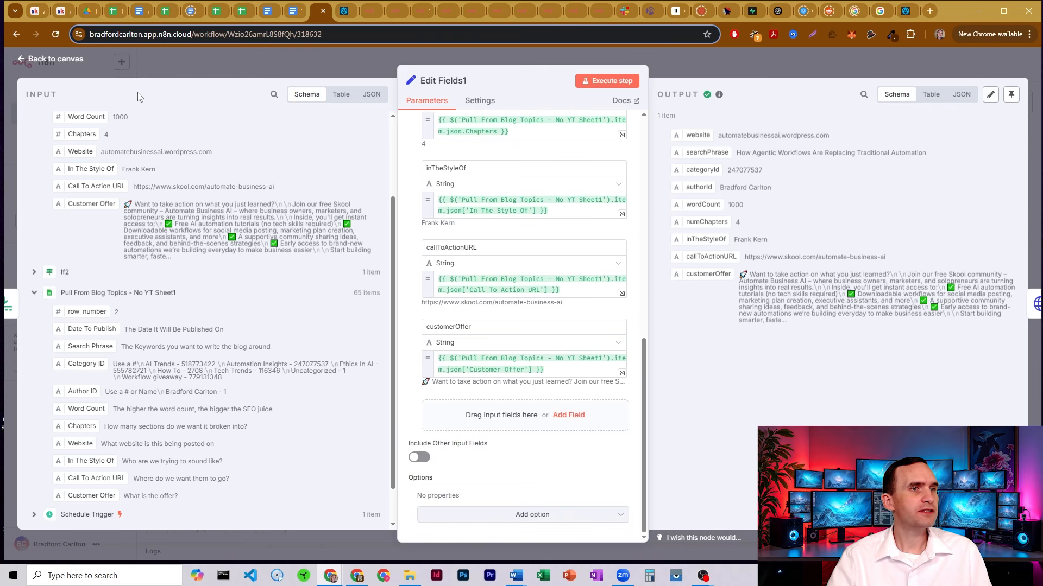
left_click(113, 11)
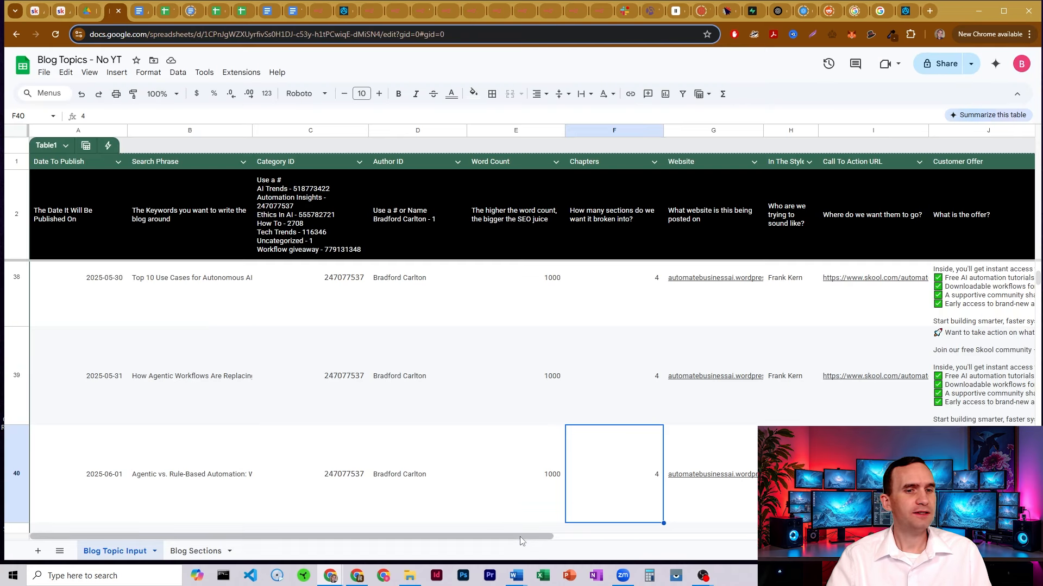
Check row 40's call-to-action URL in I40 and full Skool offer text in J40
left_click_drag(521, 538, 690, 538)
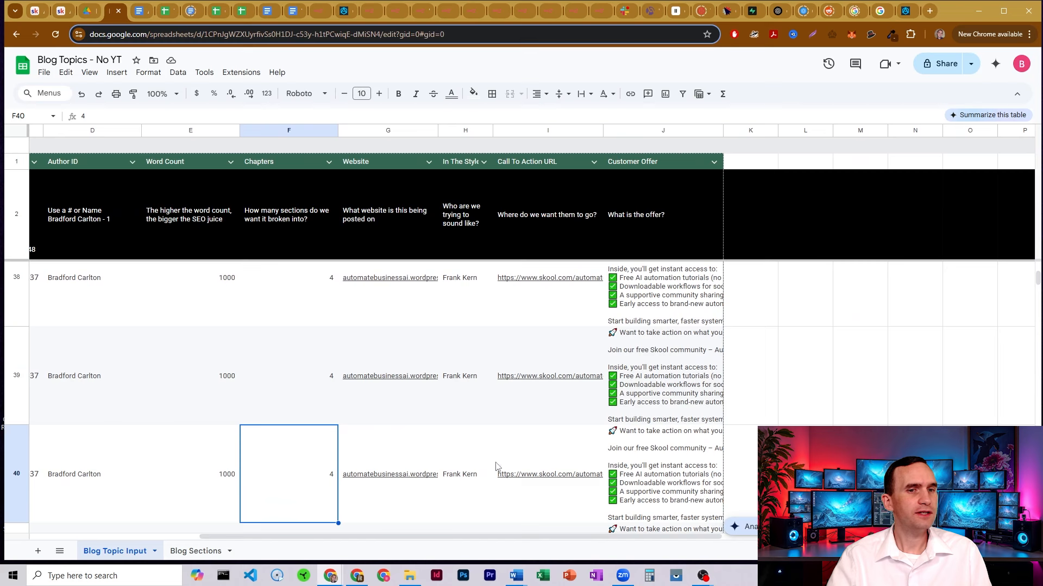
left_click(531, 450)
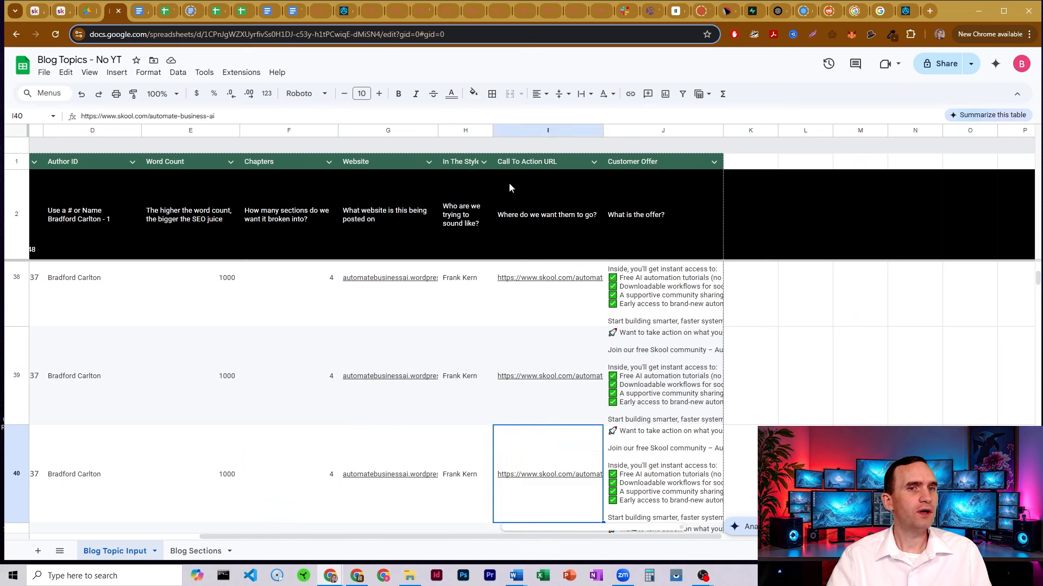
left_click_drag(216, 116, 71, 118)
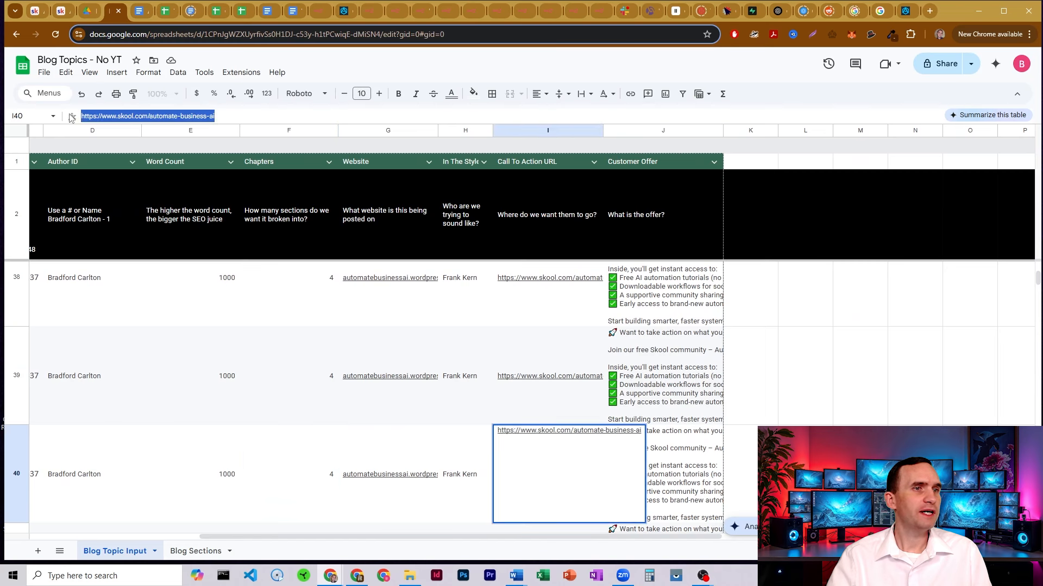
left_click(255, 115)
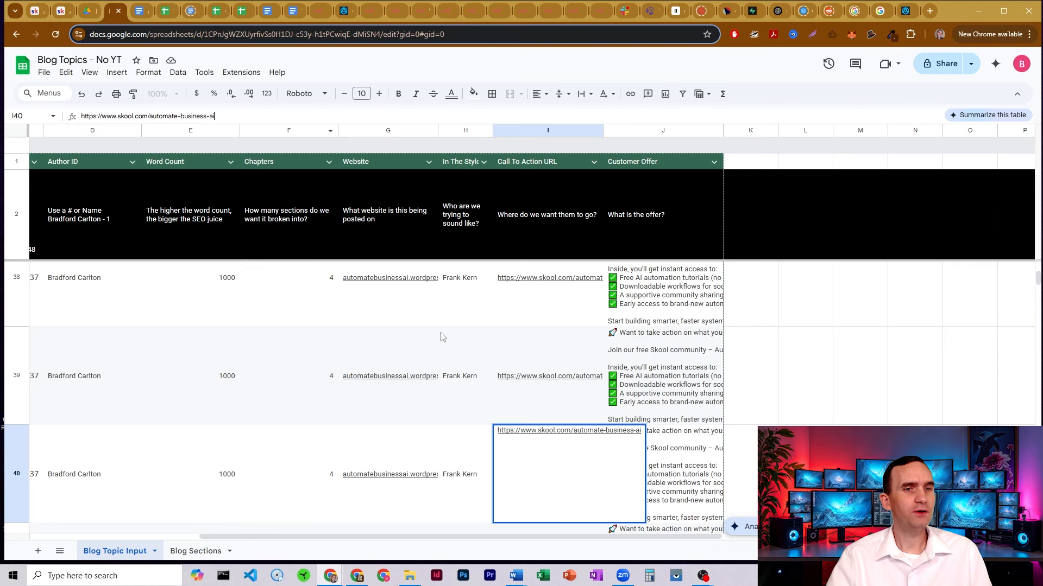
left_click(681, 445)
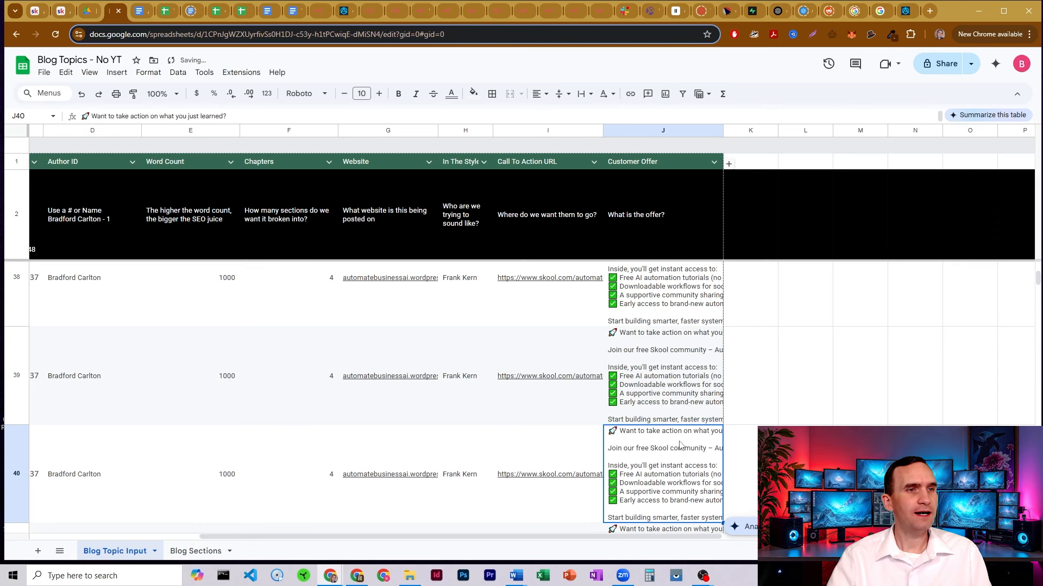
left_click(256, 119)
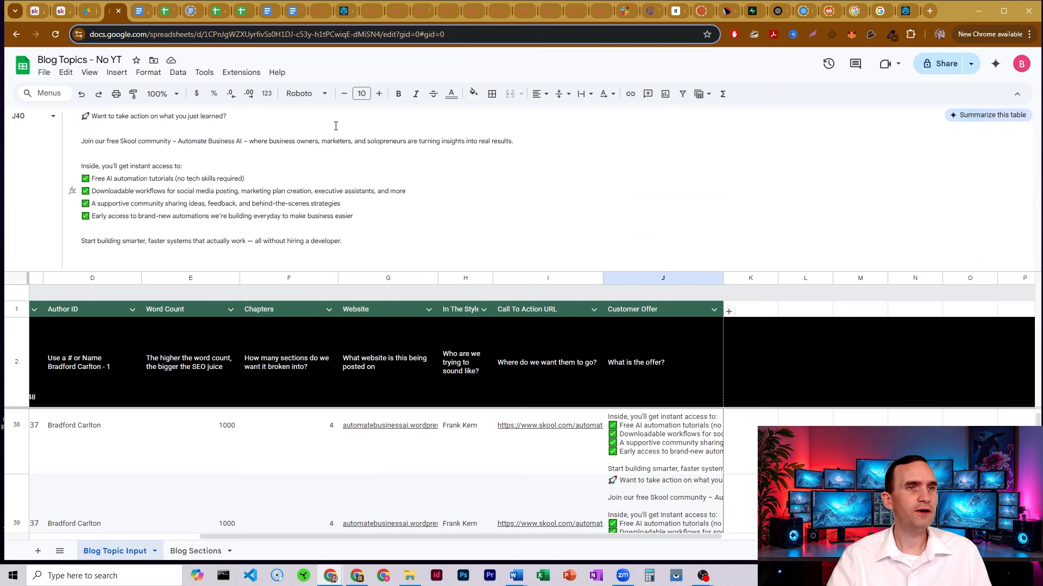
left_click(326, 9)
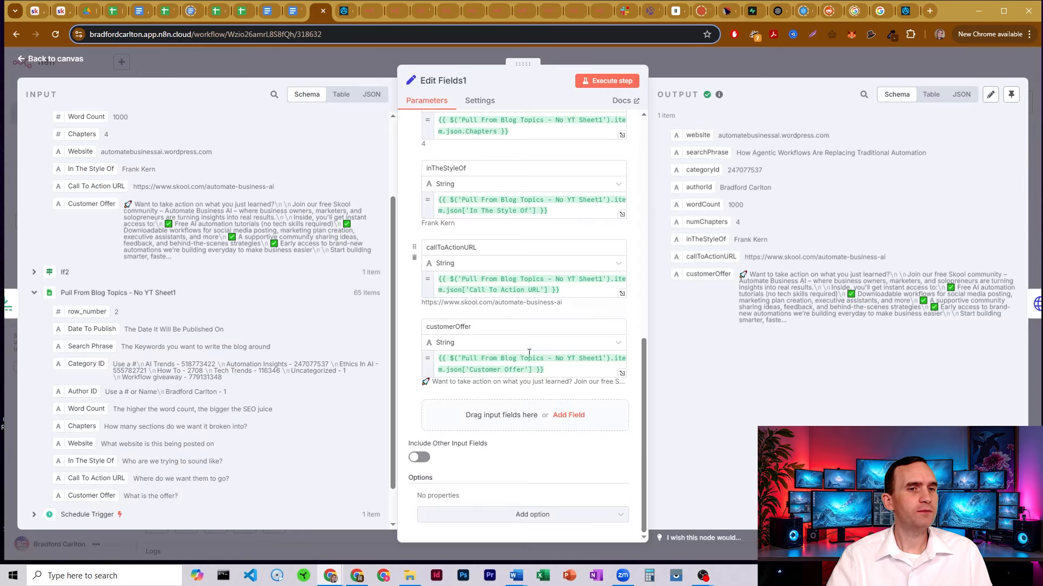
Leave Edit Fields1 and open Fetch Blog Sitemap1, which requests the blog's sitemap.xml
scroll(533, 274, "up", 1)
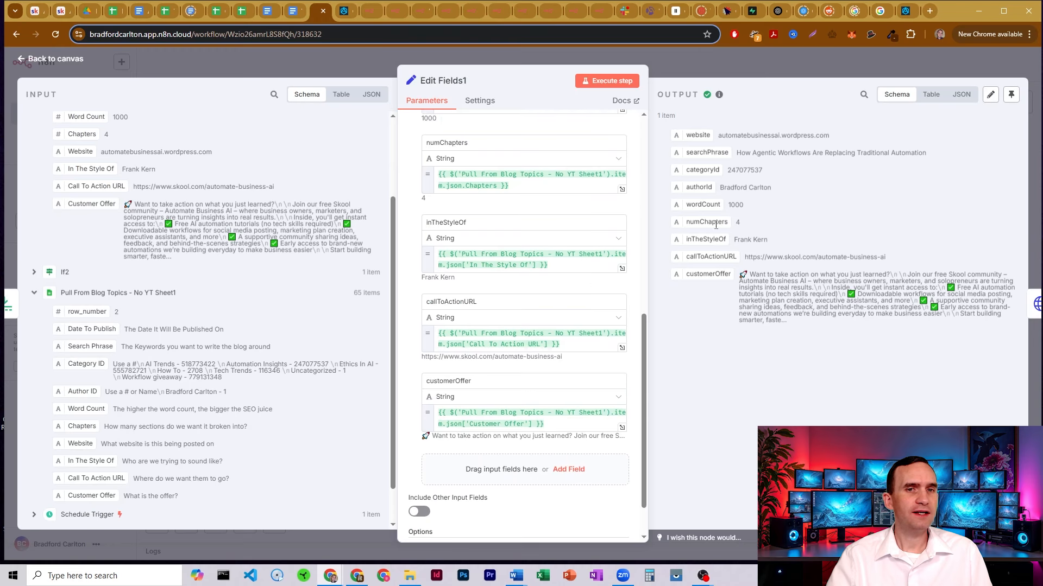
left_click_drag(665, 126, 782, 341)
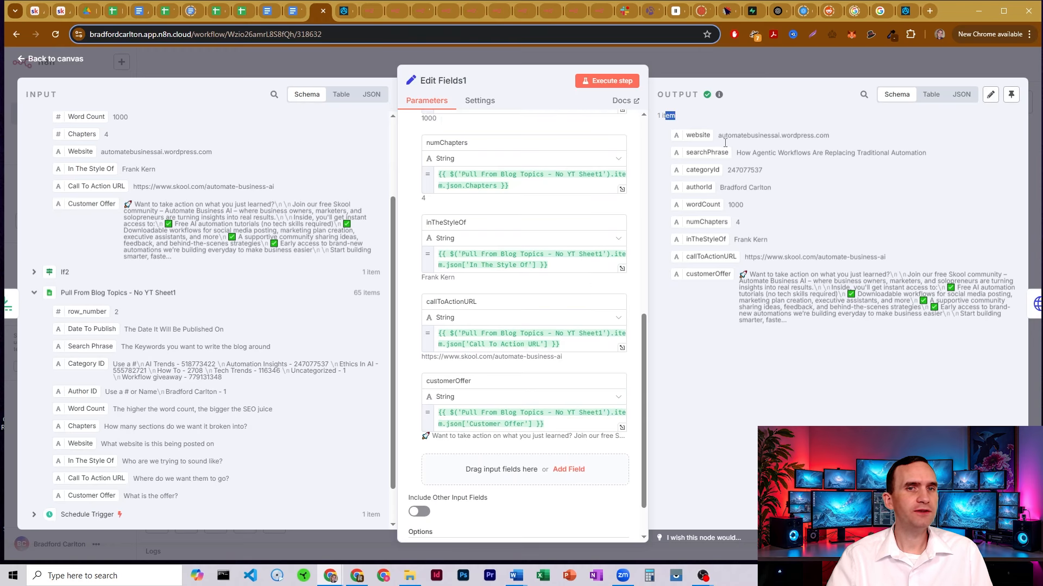
left_click(689, 64)
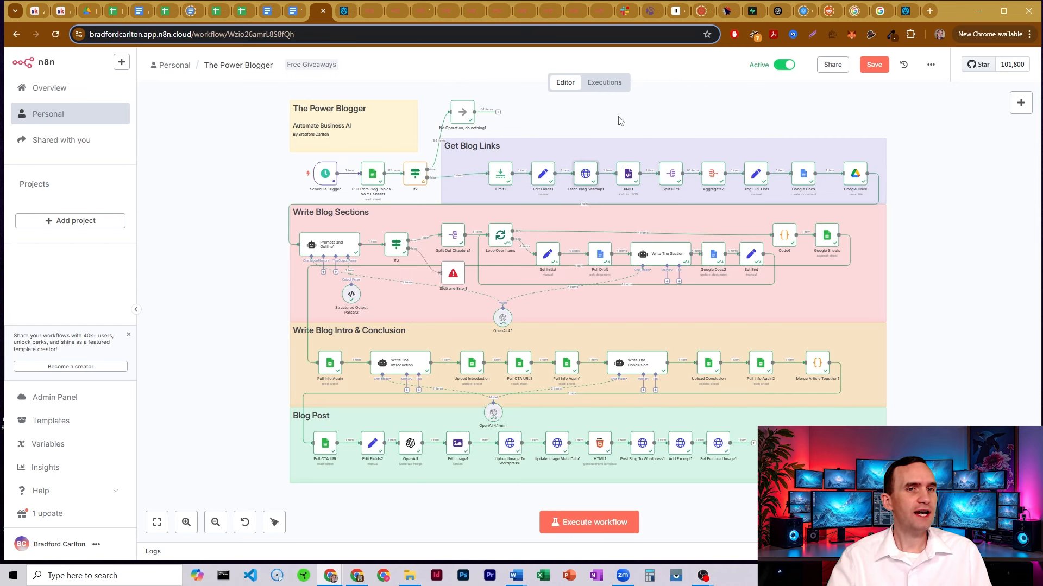
double_click(585, 173)
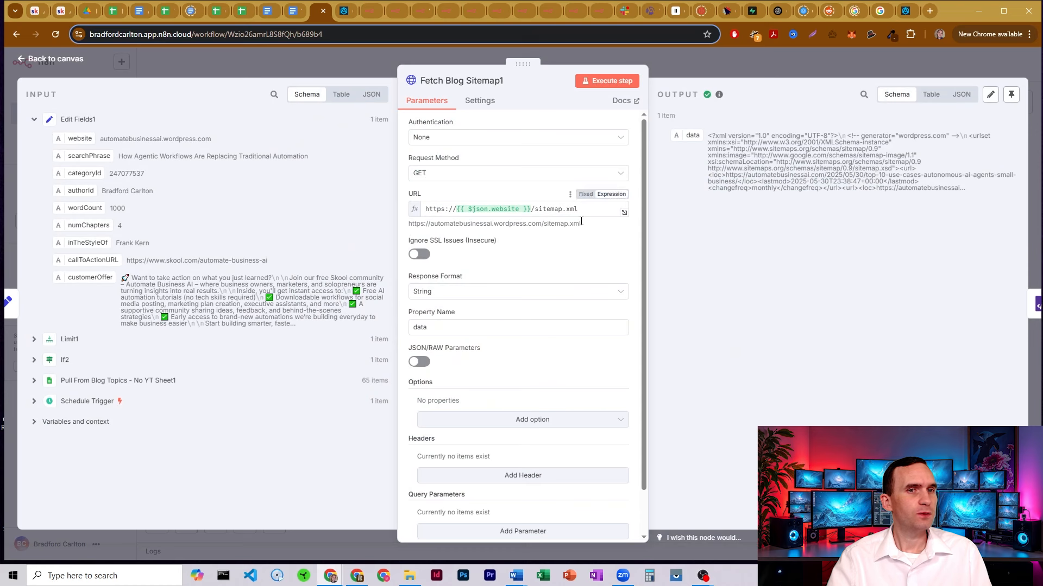
Highlight the blog domain in the resolved sitemap URL, then switch to the Blog Topics sheet
left_click_drag(543, 225, 429, 223)
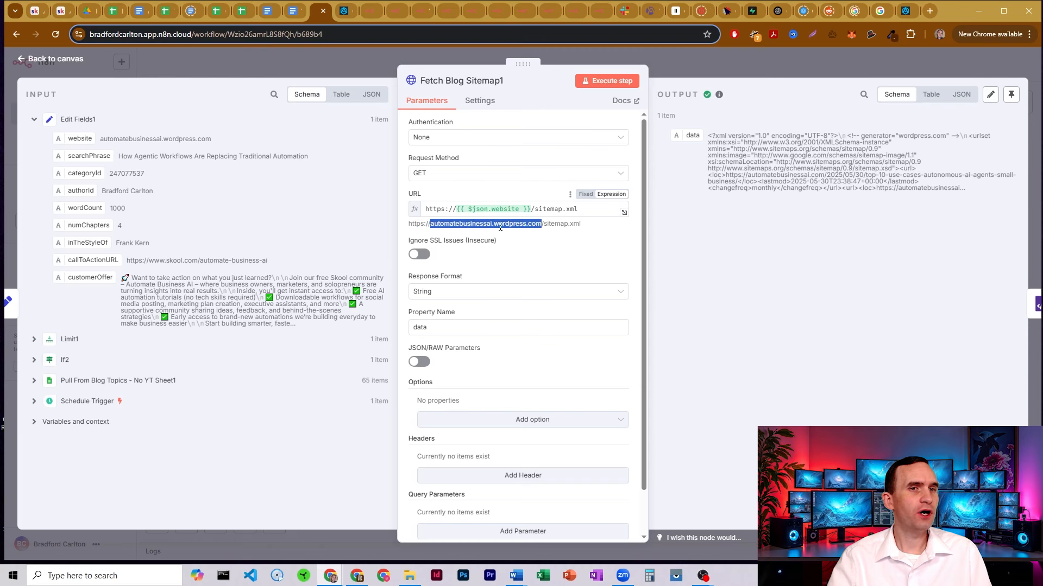
left_click(110, 12)
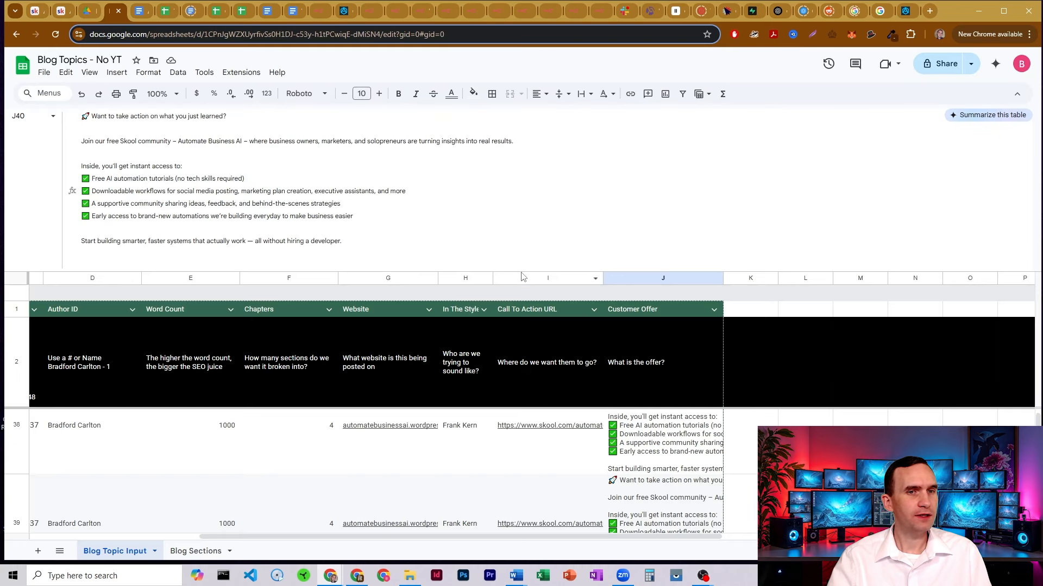
Confirm rows 38 and 39 list website automatebusinessai.wordpress.com, then return to Fetch Blog Sitemap1
left_click_drag(521, 277, 508, 195)
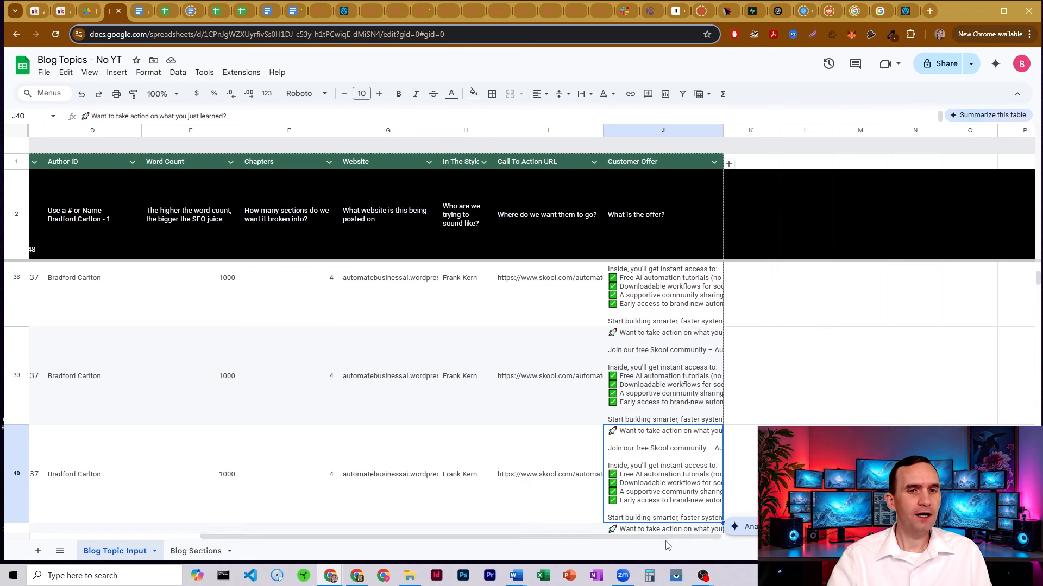
left_click_drag(667, 537, 551, 538)
left_click(600, 304)
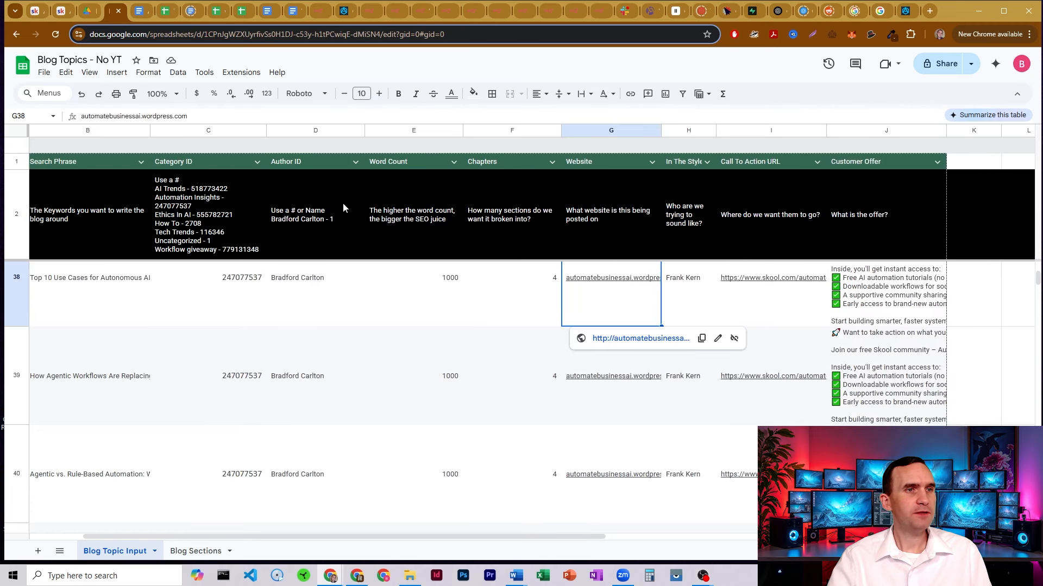
left_click(179, 115)
triple_click(190, 118)
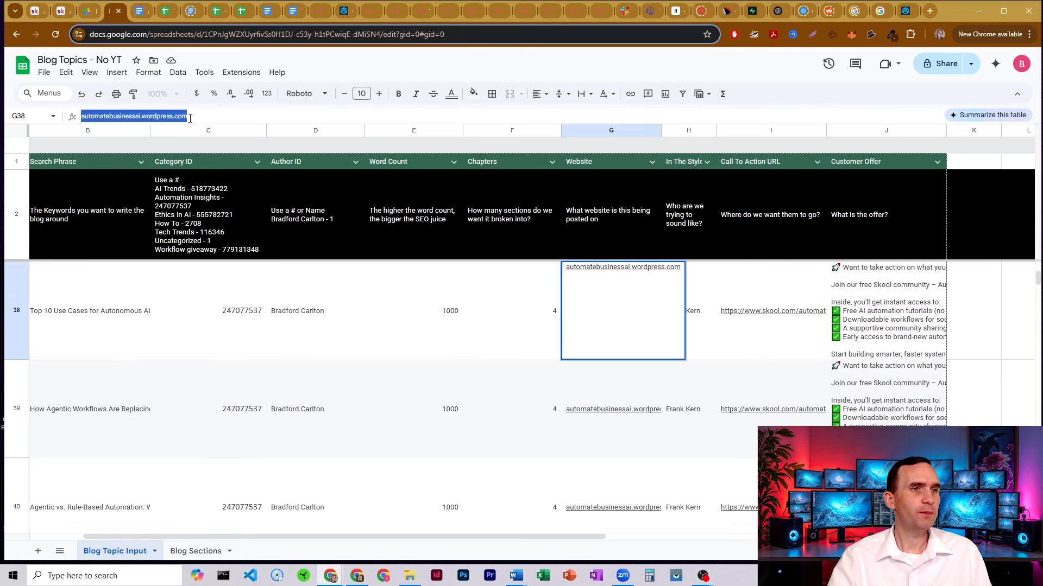
left_click(598, 382)
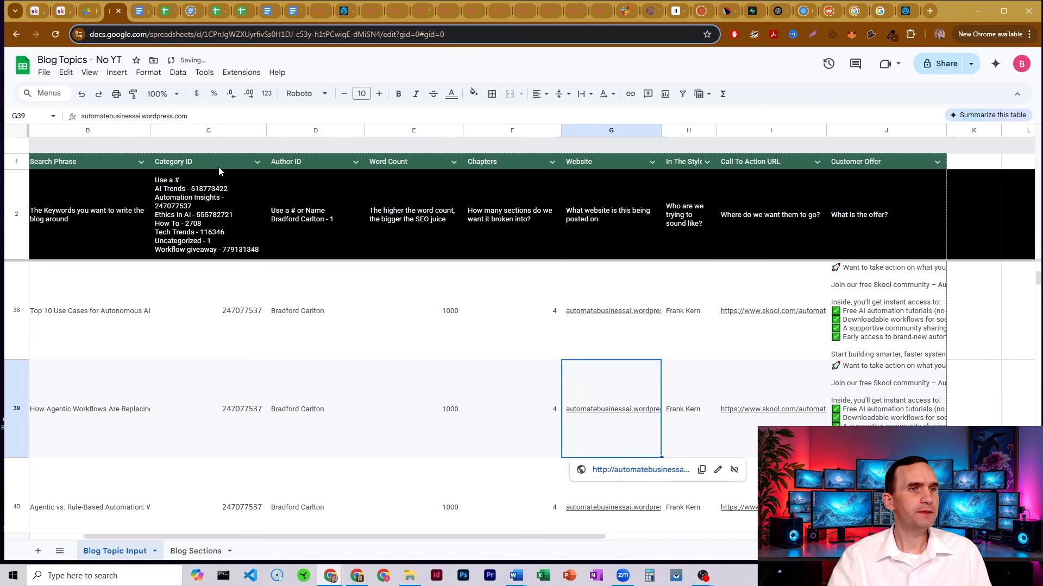
left_click_drag(153, 115, 173, 116)
left_click(207, 113)
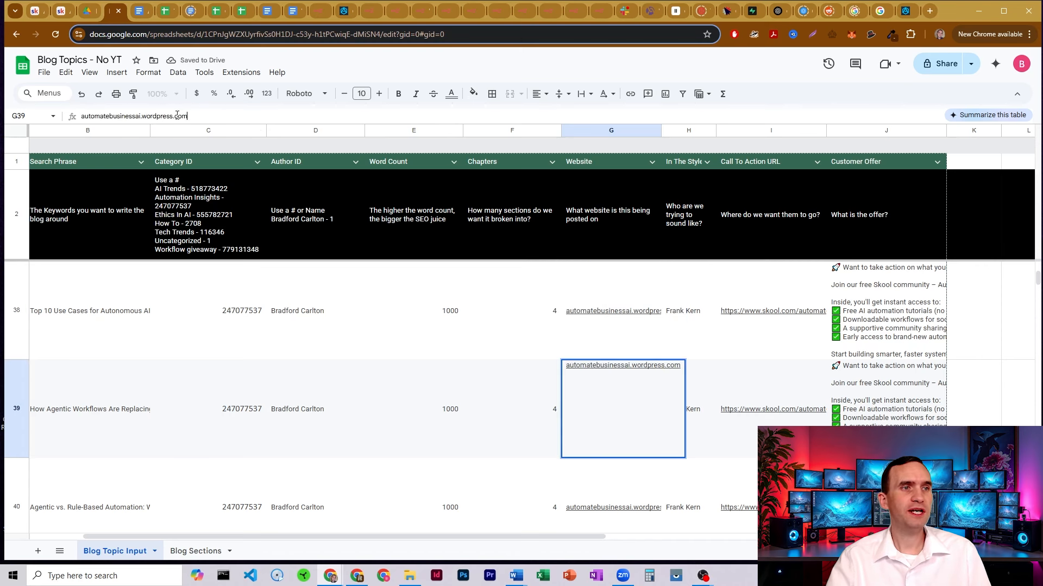
left_click_drag(87, 118, 176, 113)
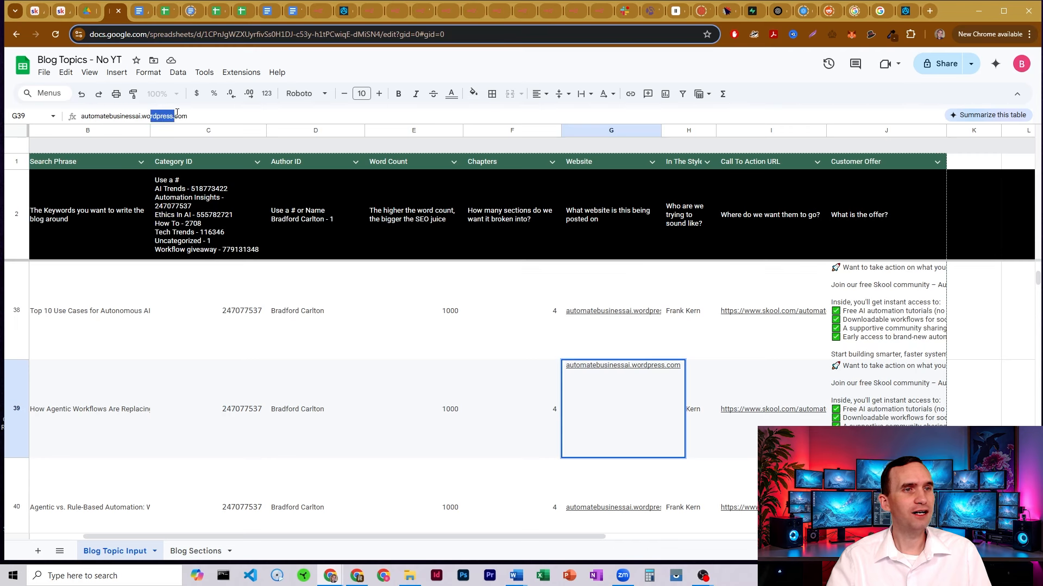
left_click(317, 12)
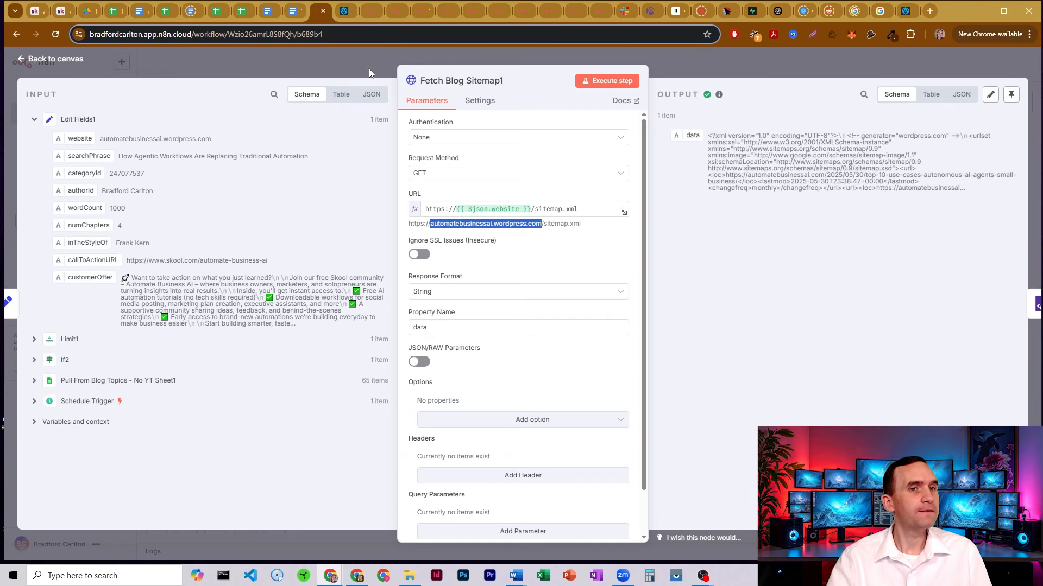
Preview the evaluated result of the Fetch Blog Sitemap1 URL expression
left_click(459, 210)
left_click_drag(431, 207, 467, 208)
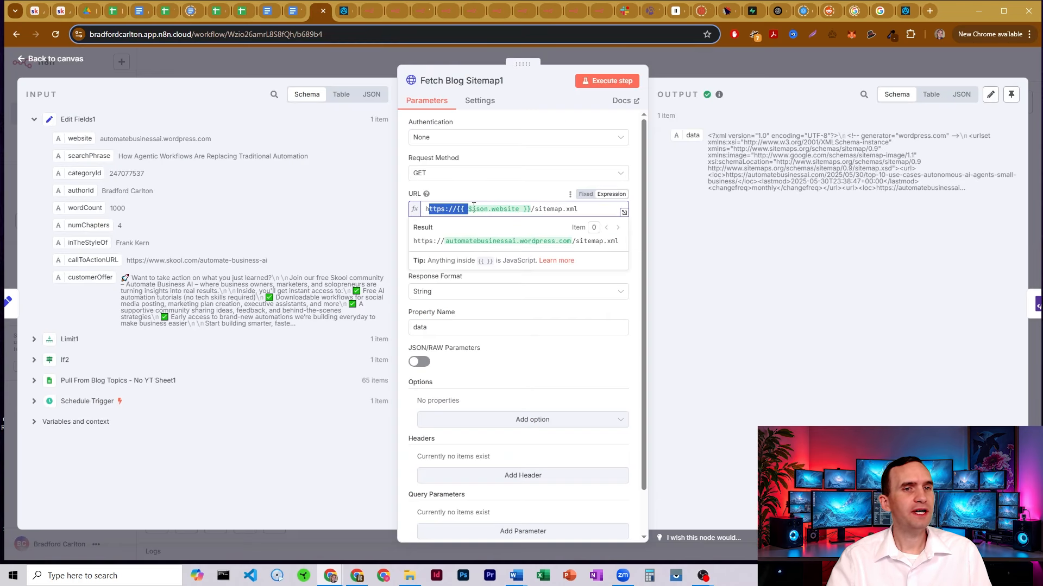
left_click(476, 208)
left_click(455, 197)
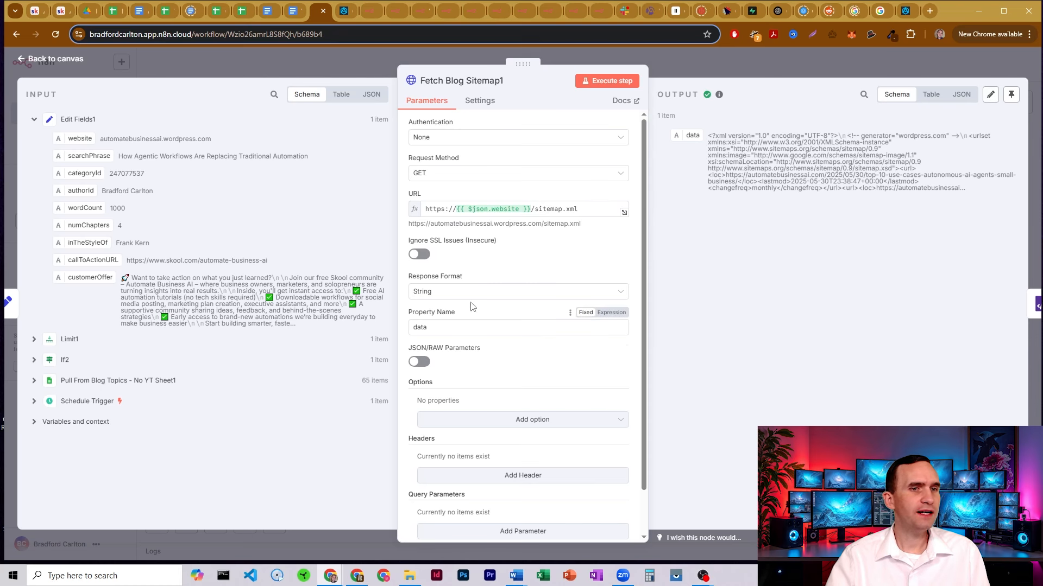
Review the XML sitemap in the node's output, then go back to the canvas
scroll(470, 307, "down", 1)
scroll(478, 307, "up", 1)
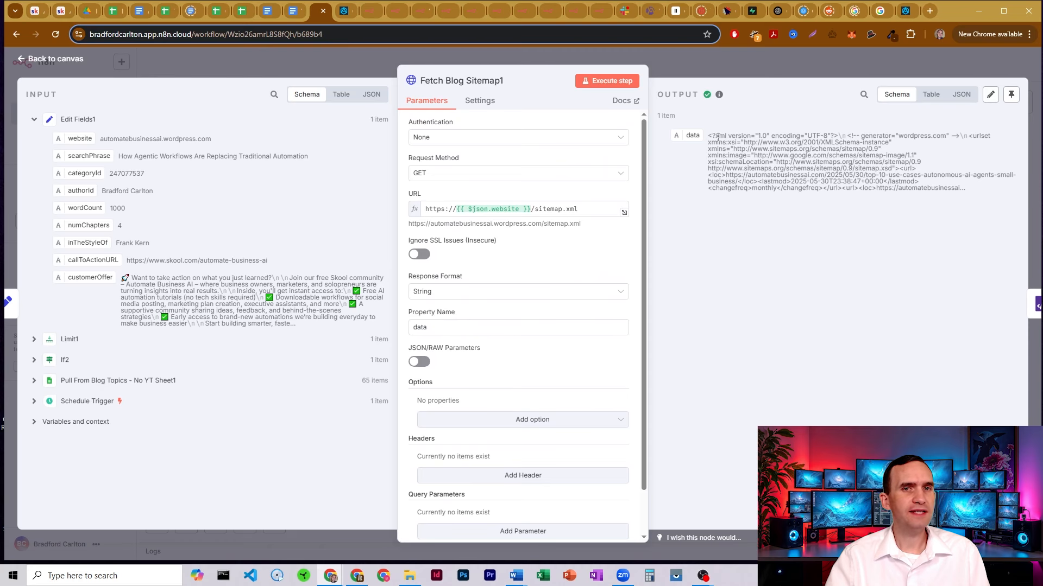
left_click_drag(718, 137, 881, 190)
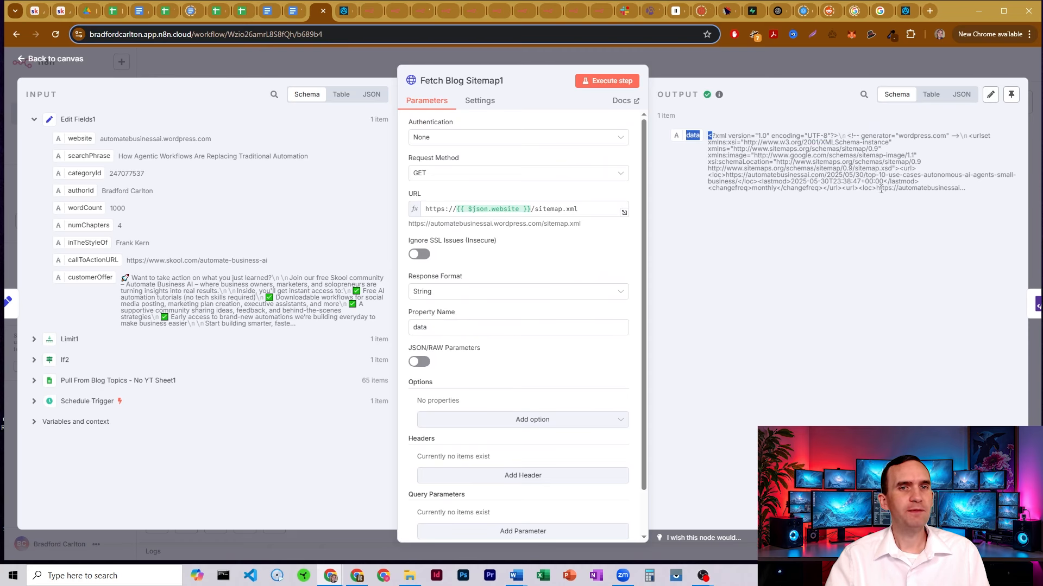
left_click(669, 63)
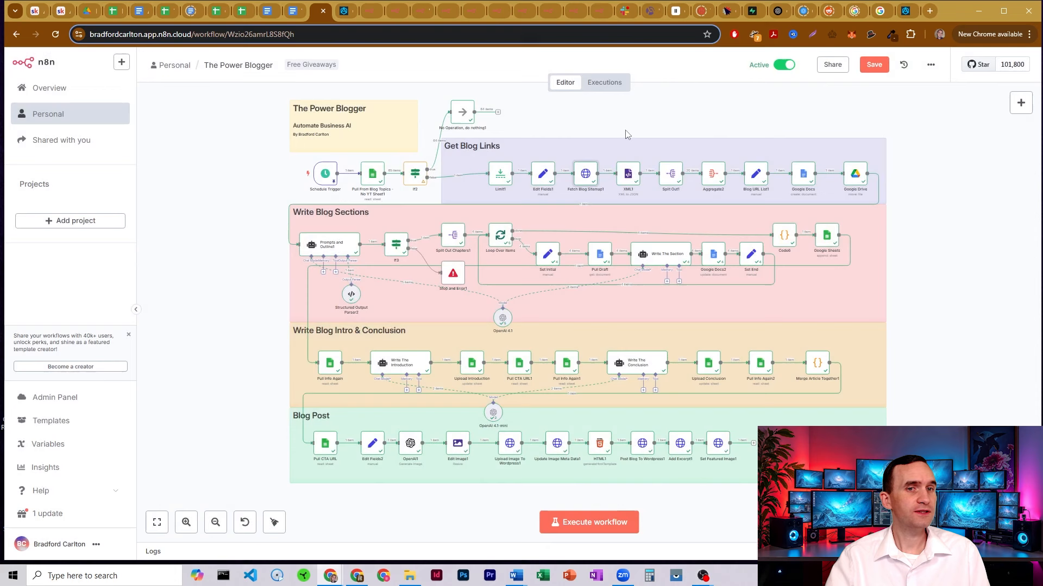
double_click(629, 176)
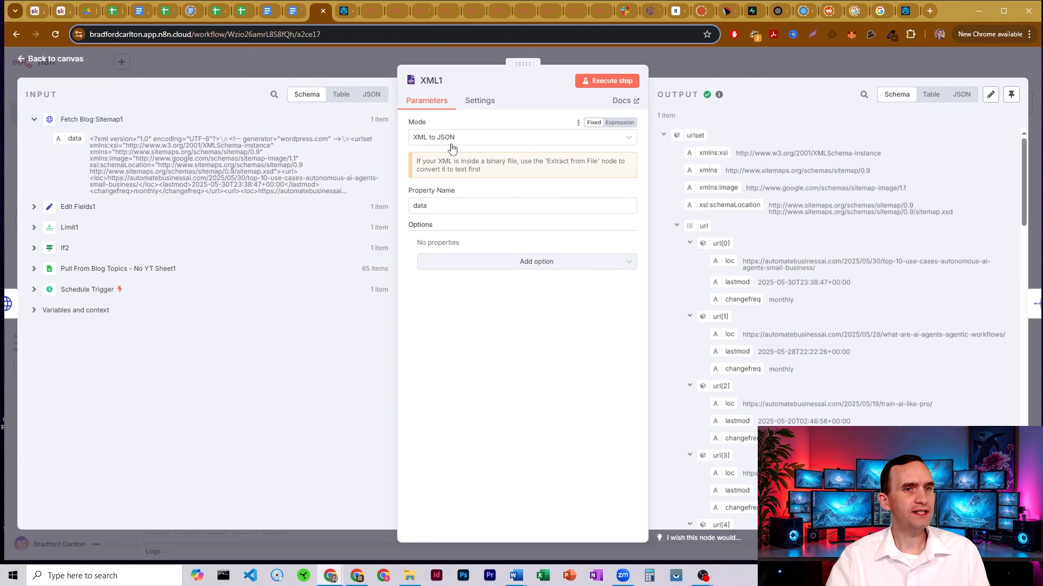
double_click(444, 207)
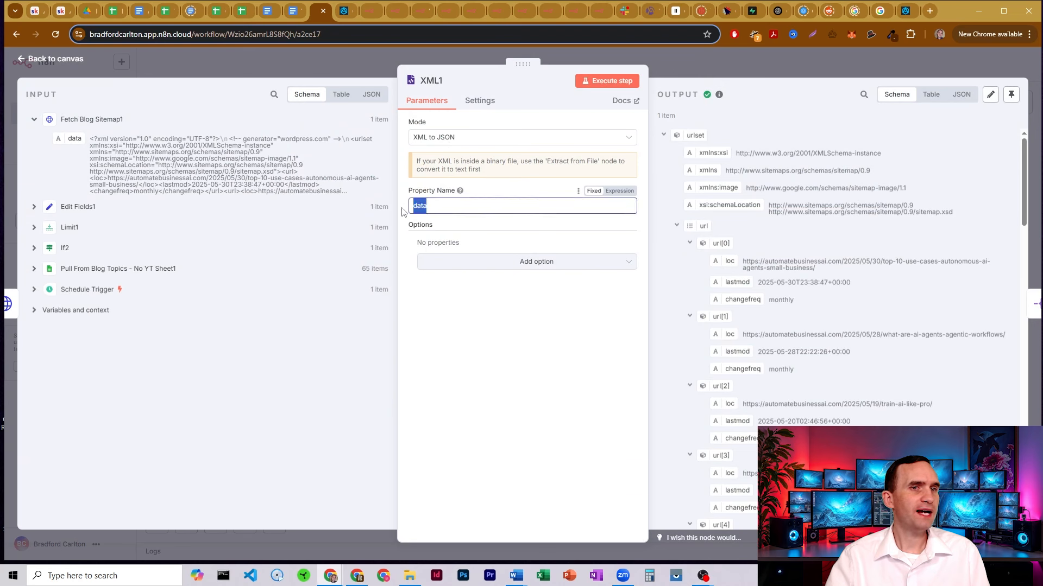
left_click_drag(65, 136, 95, 145)
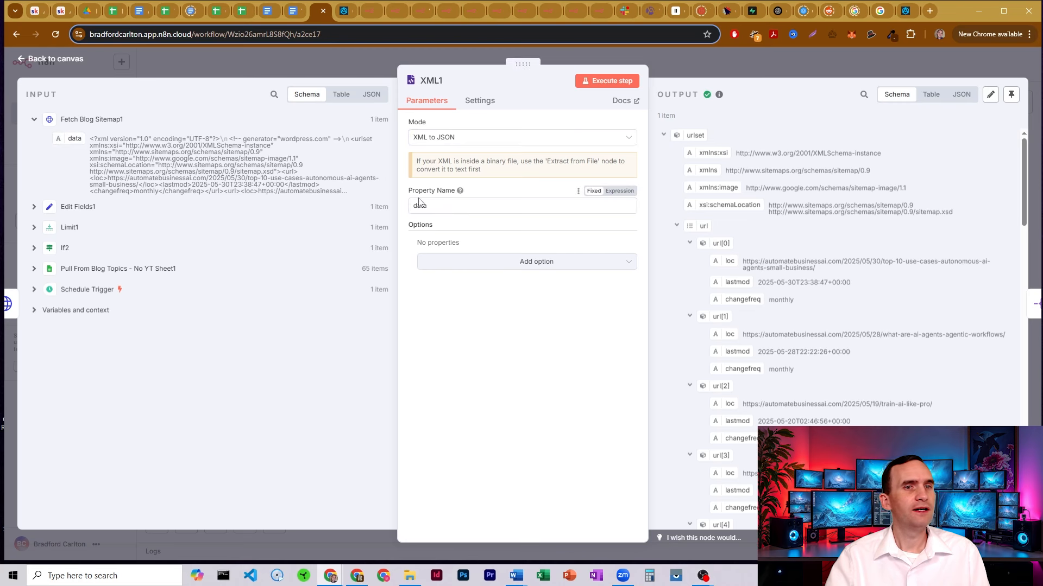
left_click(630, 207)
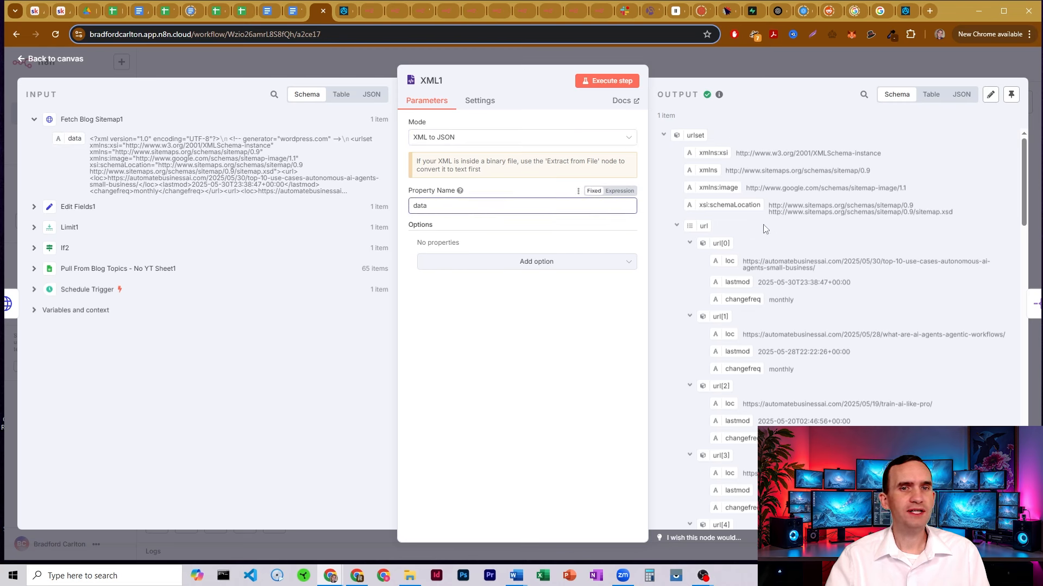
scroll(764, 228, "down", 15)
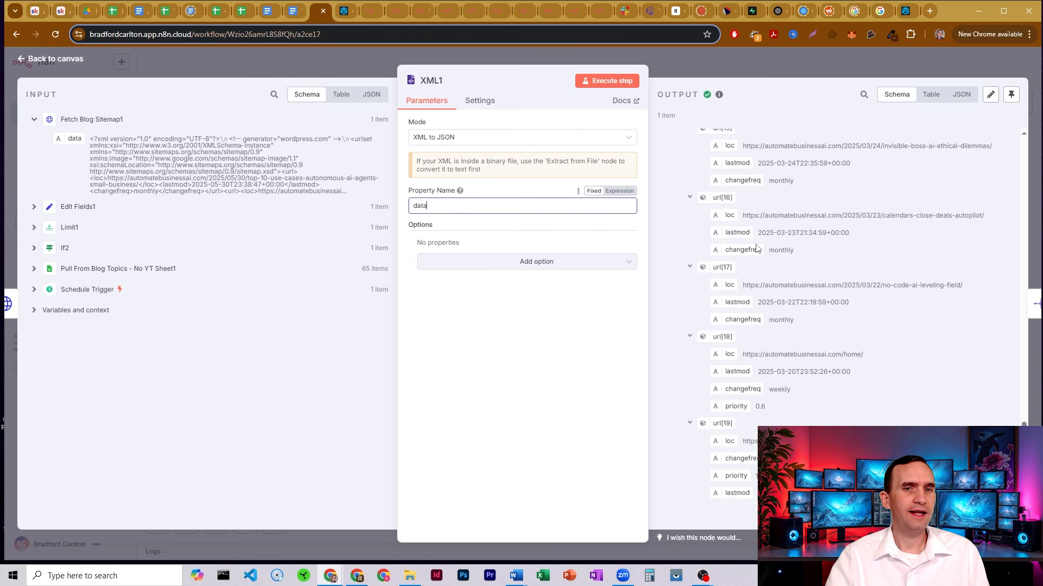
scroll(757, 248, "up", 15)
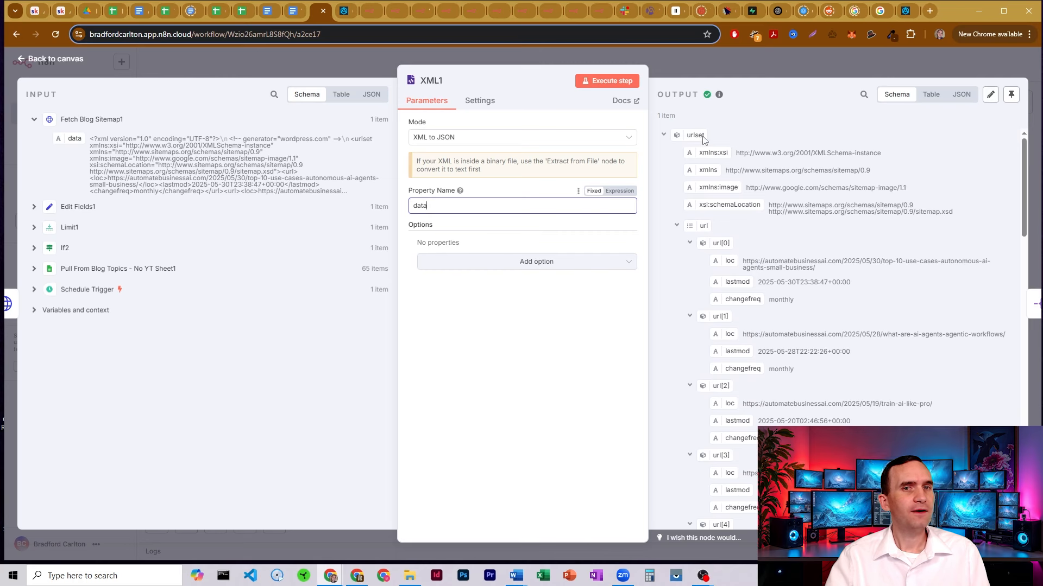
left_click(663, 57)
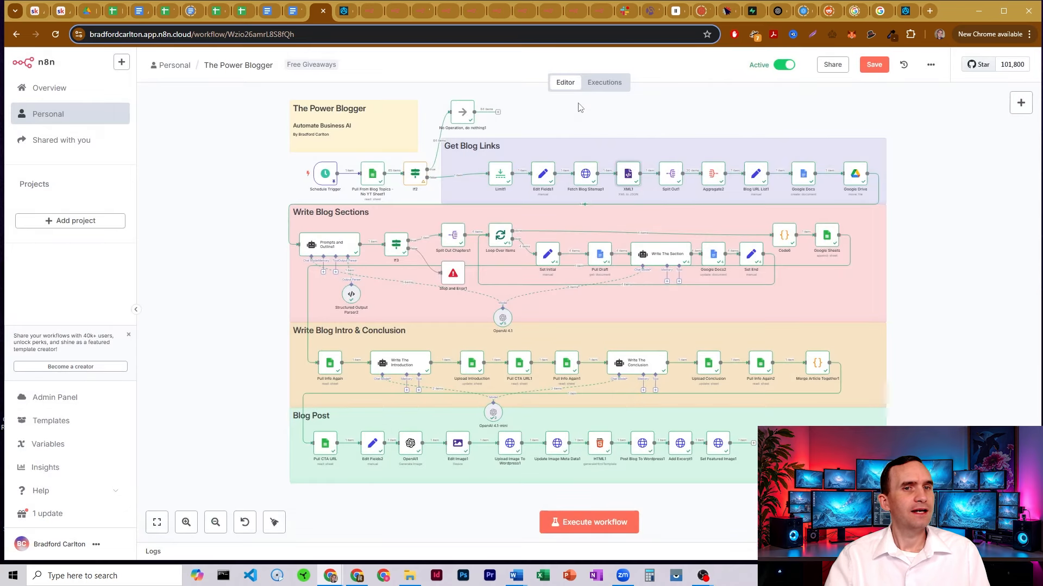
double_click(671, 173)
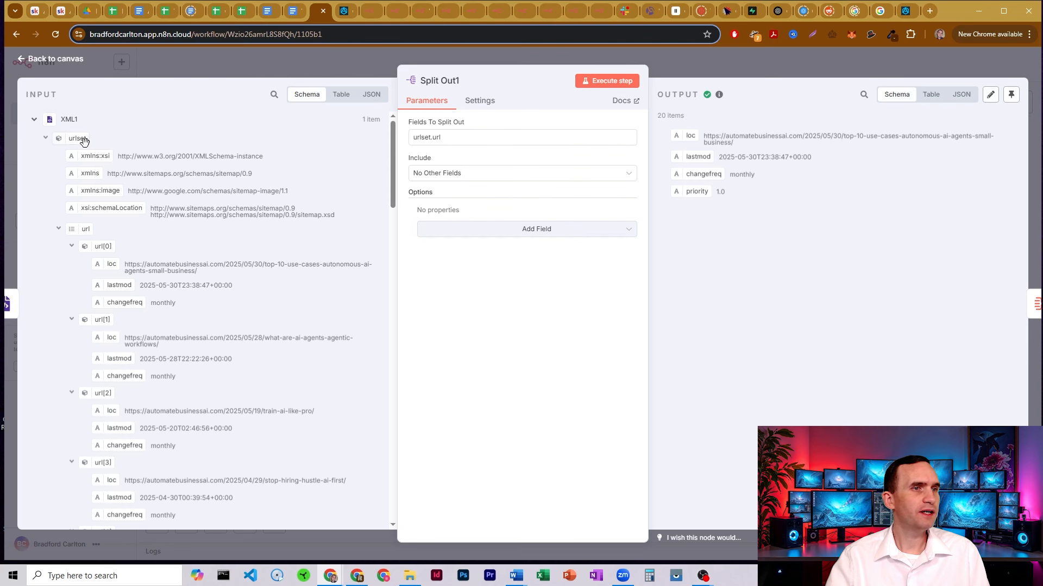
mouse_move(76, 139)
left_mouse_down()
mouse_move(126, 130)
mouse_move(69, 132)
left_mouse_up()
mouse_move(79, 229)
left_mouse_down()
mouse_move(118, 226)
mouse_move(87, 218)
left_mouse_up()
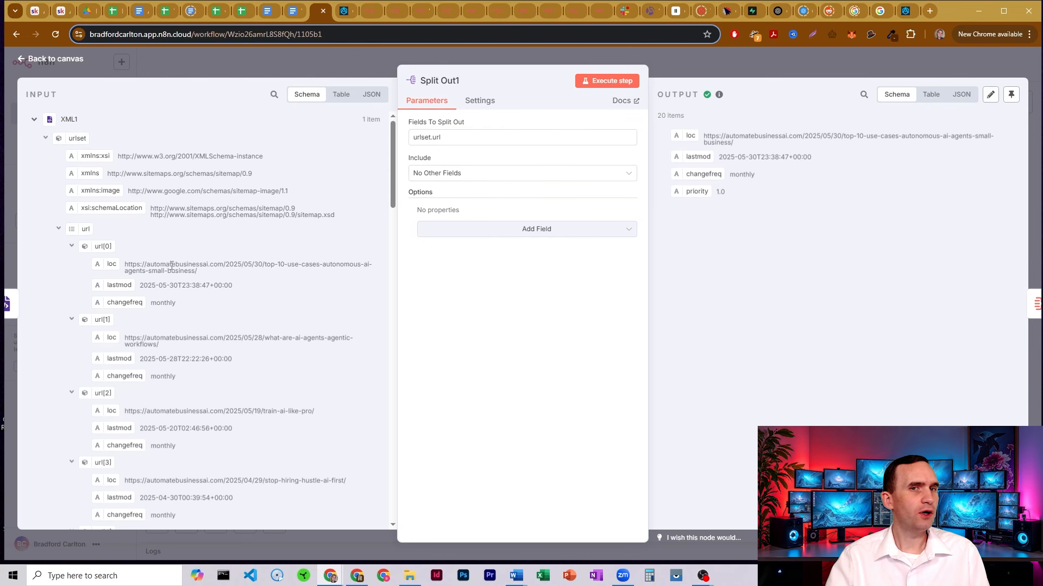
scroll(161, 270, "down", 11)
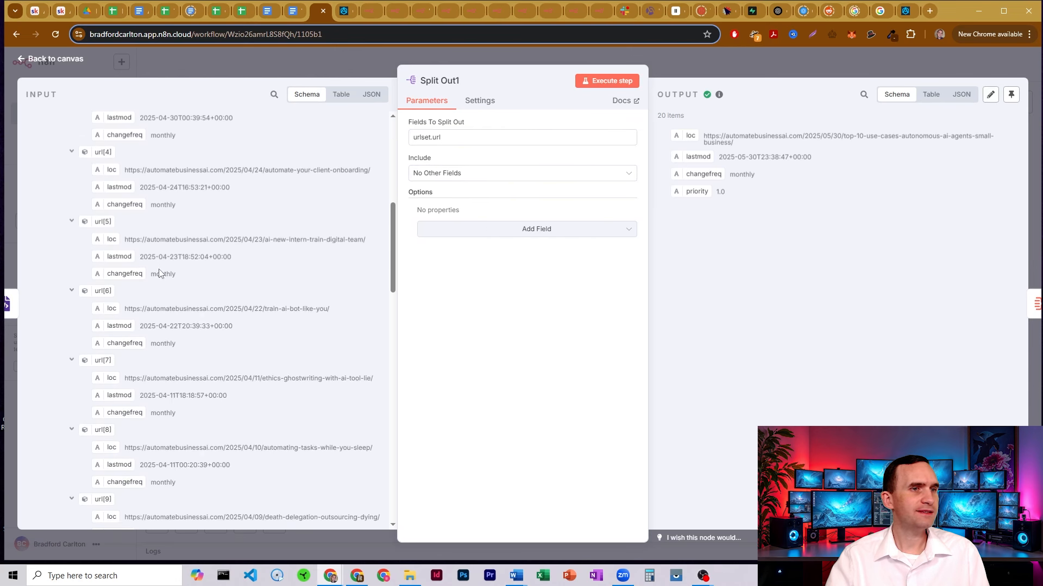
scroll(160, 270, "down", 15)
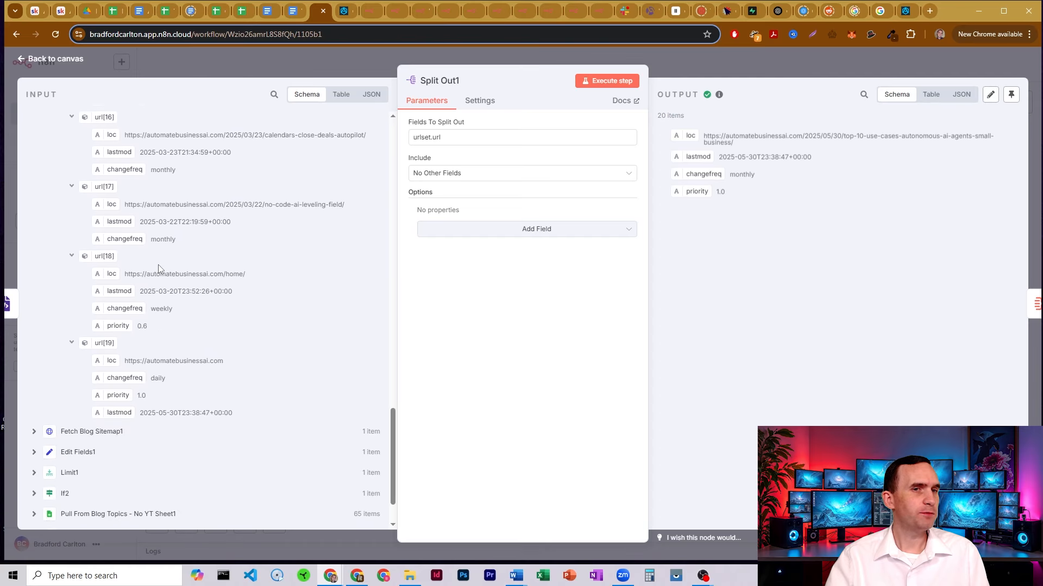
scroll(160, 266, "up", 20)
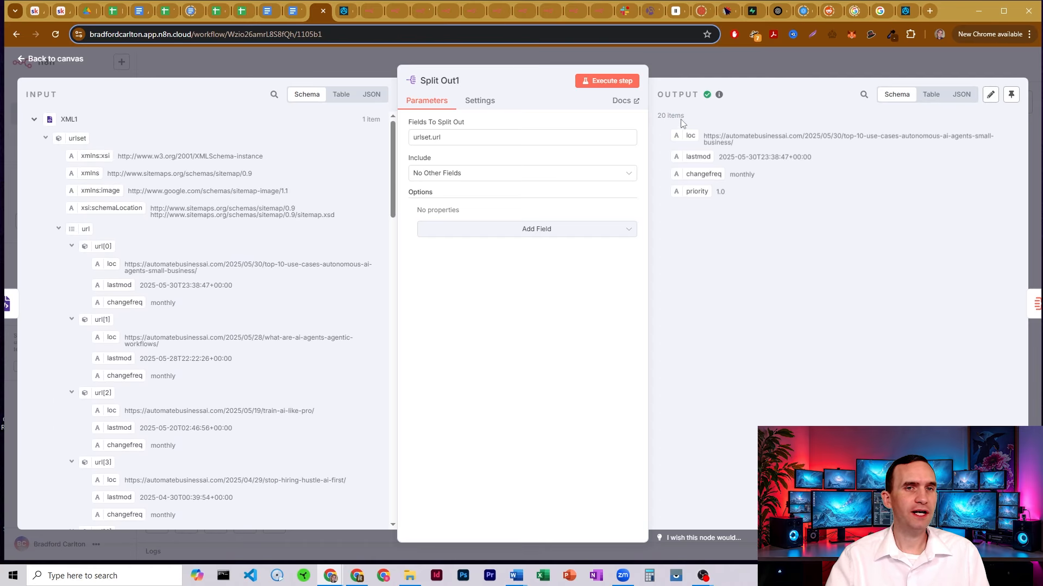
left_click(695, 59)
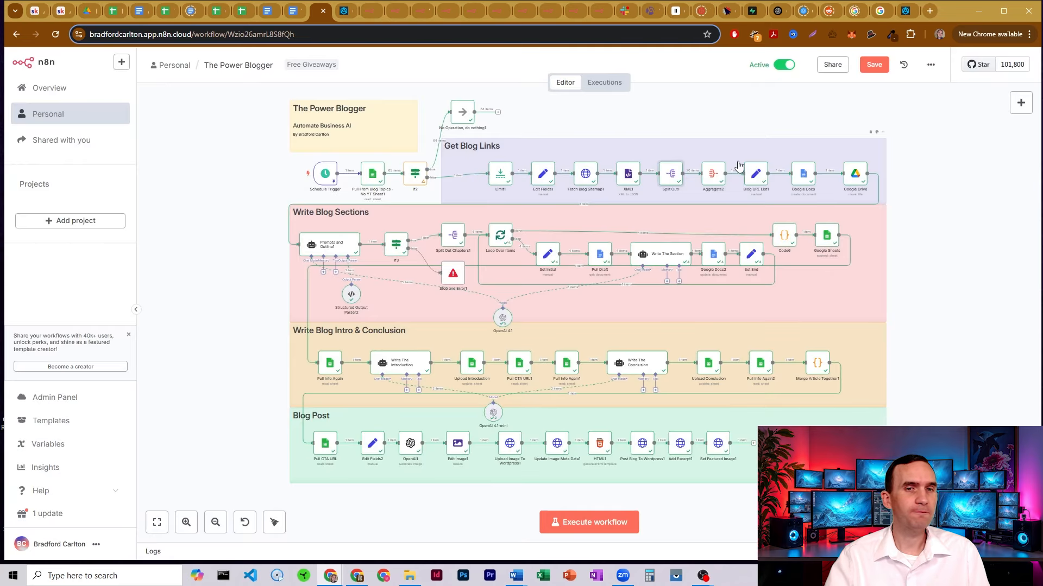
double_click(713, 175)
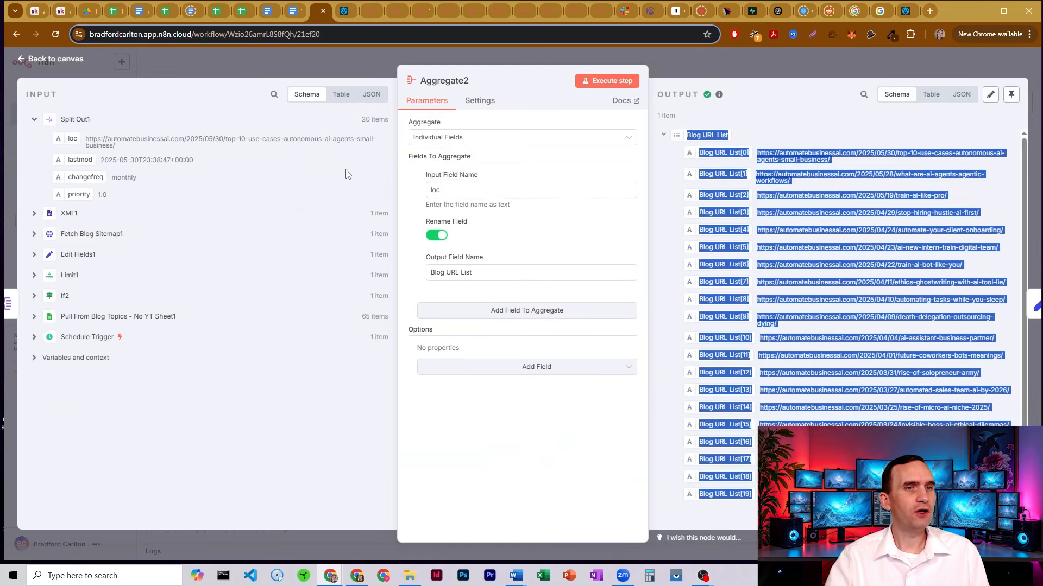
left_click(515, 175)
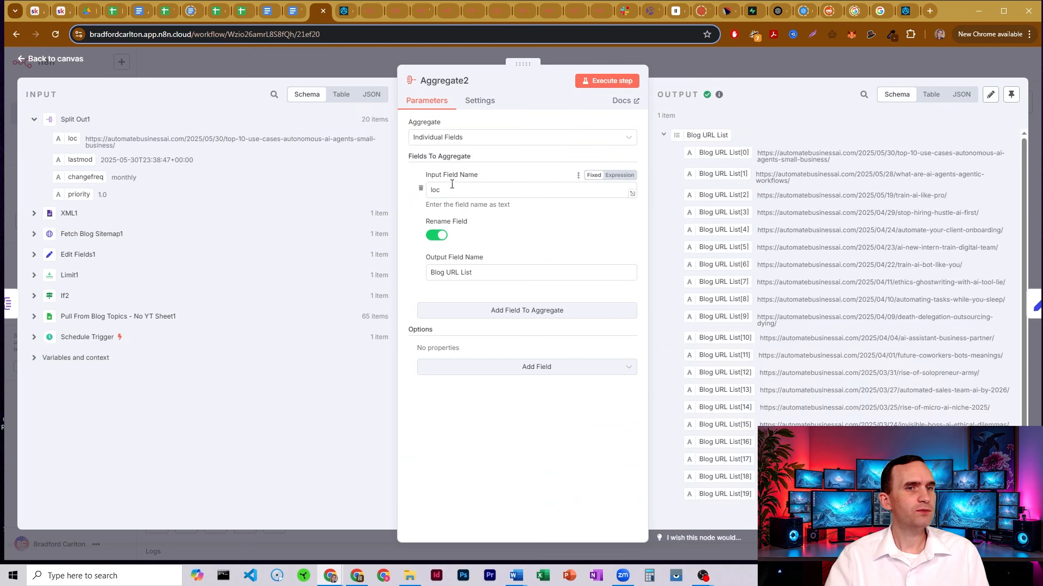
left_click(439, 188)
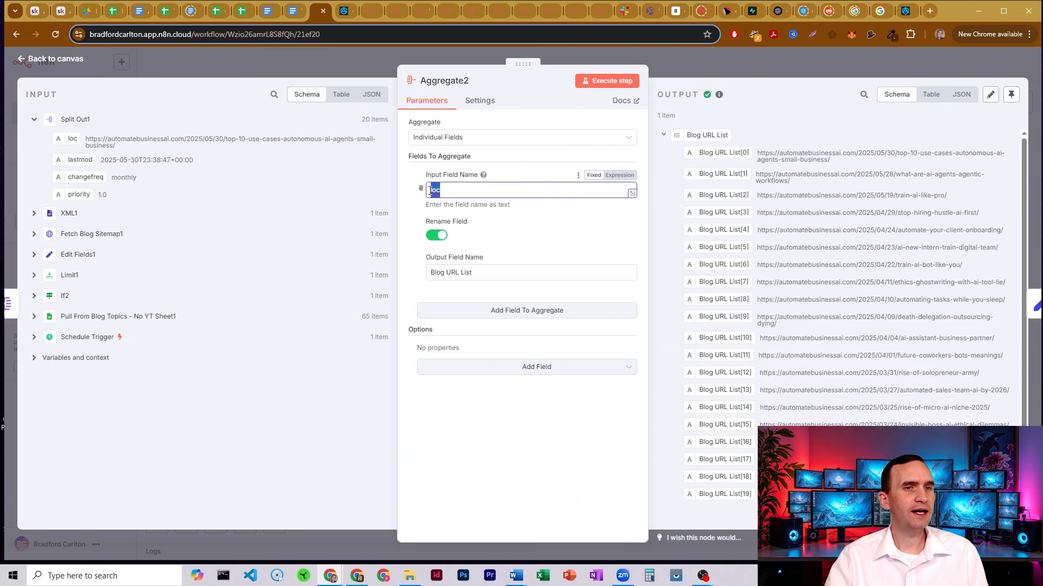
left_click_drag(73, 139, 76, 137)
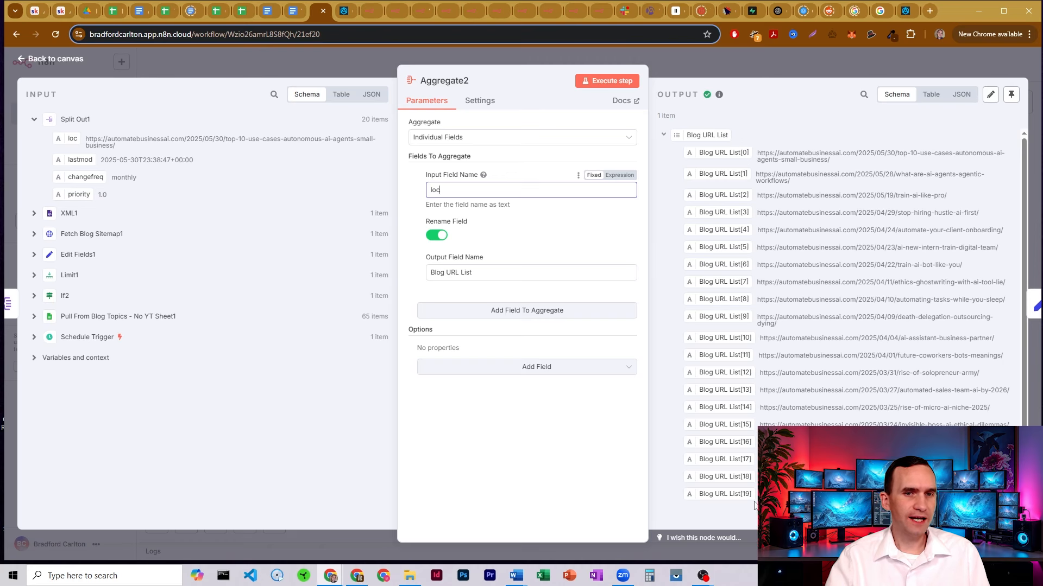
left_click(688, 63)
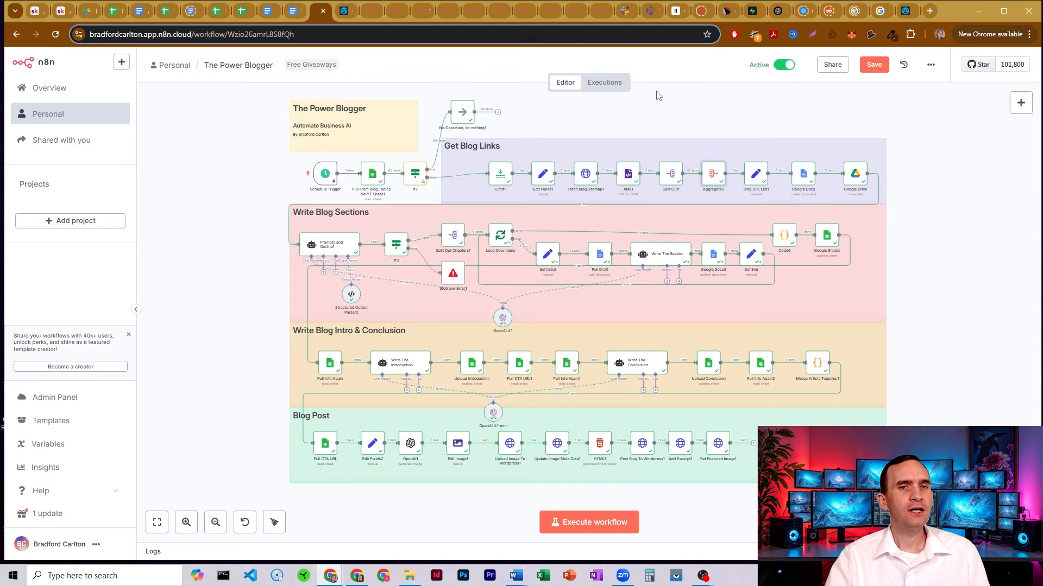
double_click(760, 175)
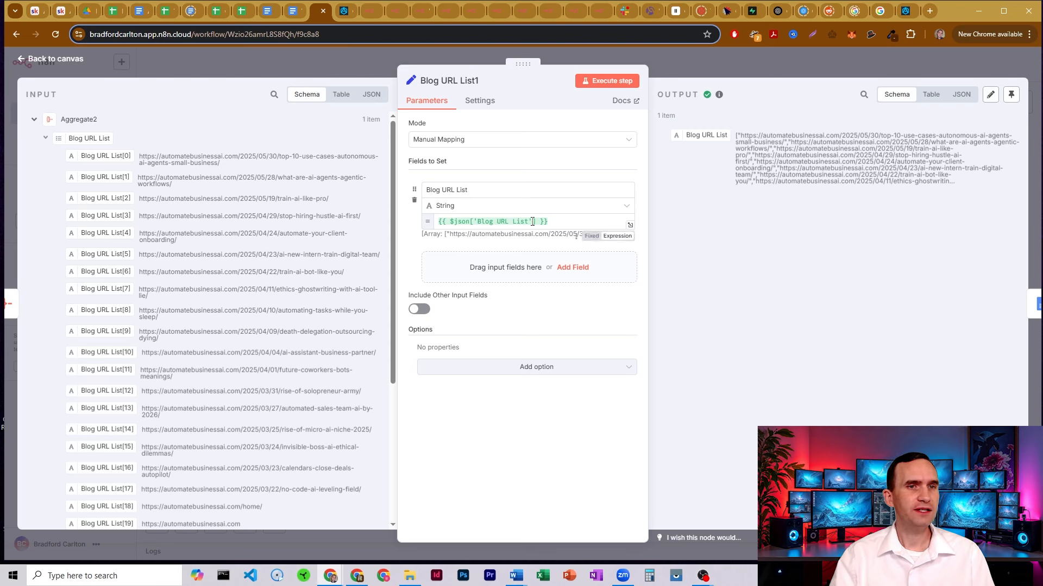
left_click(709, 65)
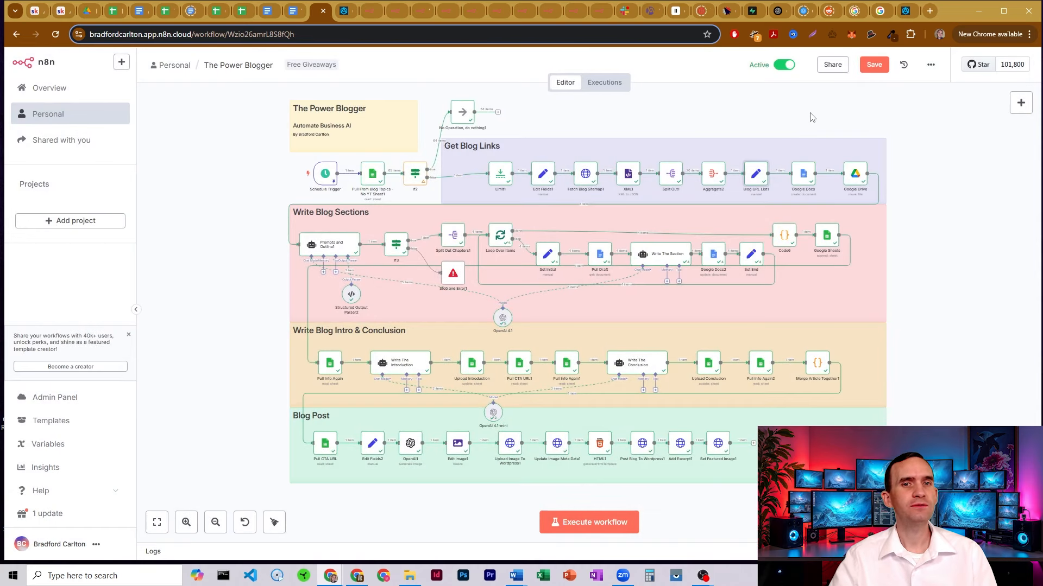
double_click(804, 175)
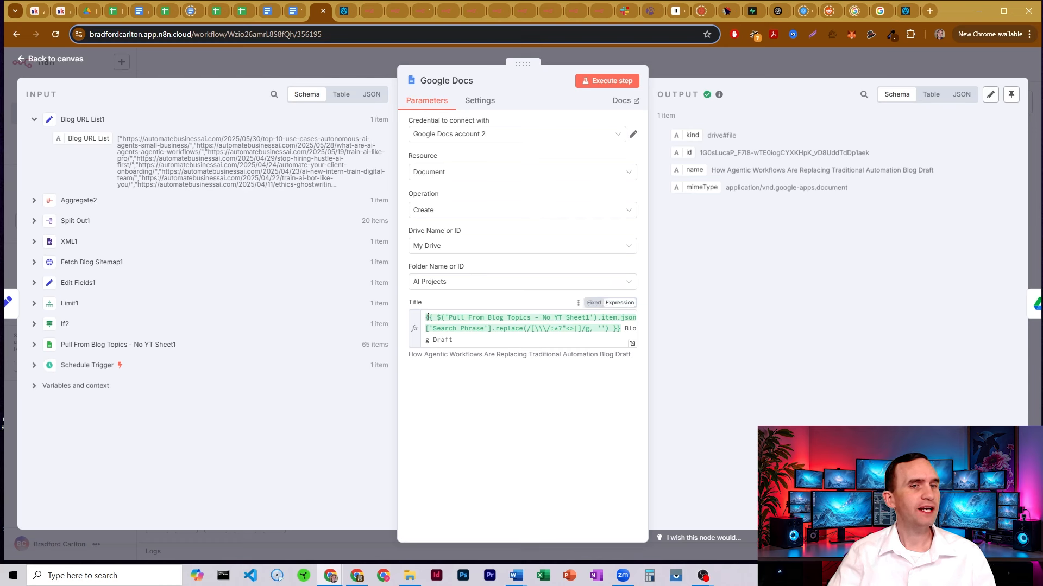
left_click_drag(624, 328, 409, 323)
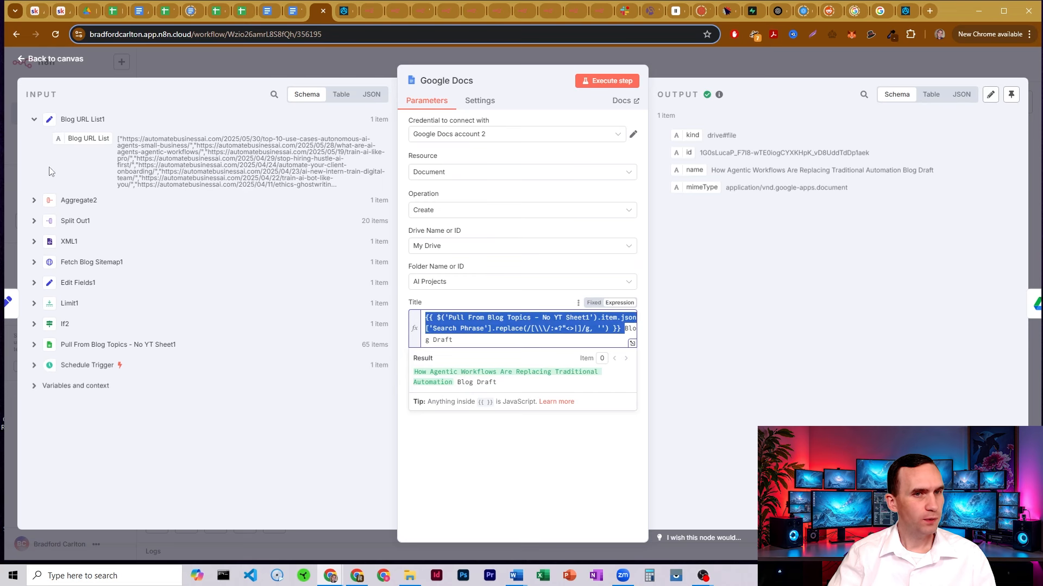
left_click(34, 346)
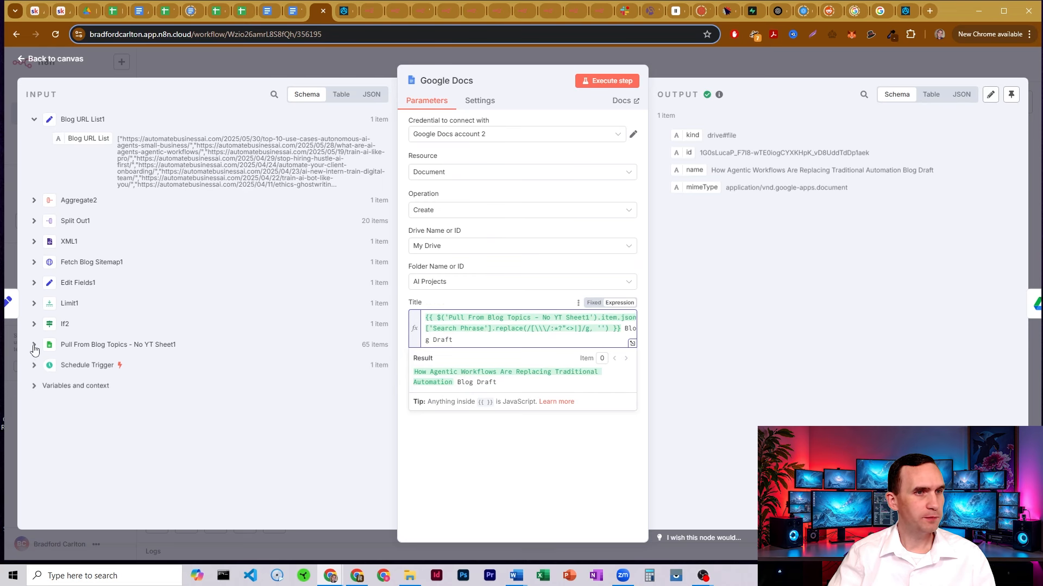
scroll(151, 270, "down", 2)
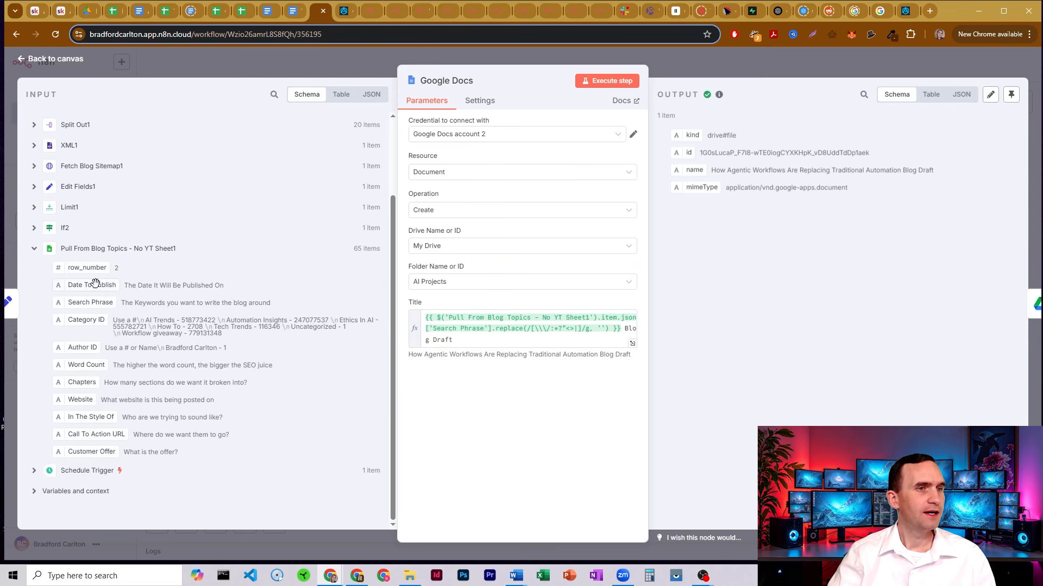
mouse_move(94, 302)
left_mouse_down()
mouse_move(157, 251)
mouse_move(108, 251)
mouse_move(166, 239)
mouse_move(86, 304)
left_mouse_up()
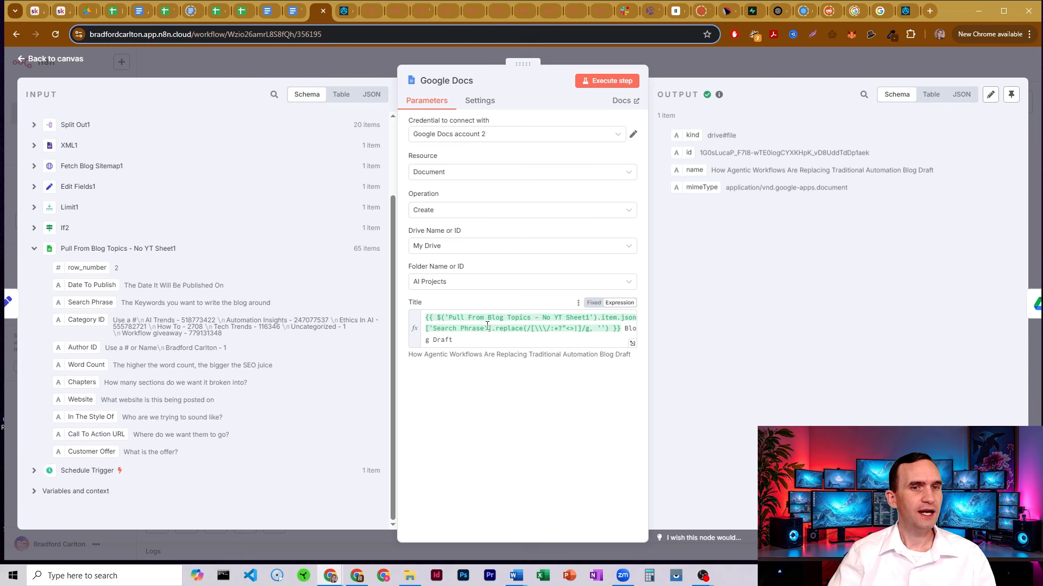
left_click_drag(530, 328, 592, 328)
left_click(591, 328)
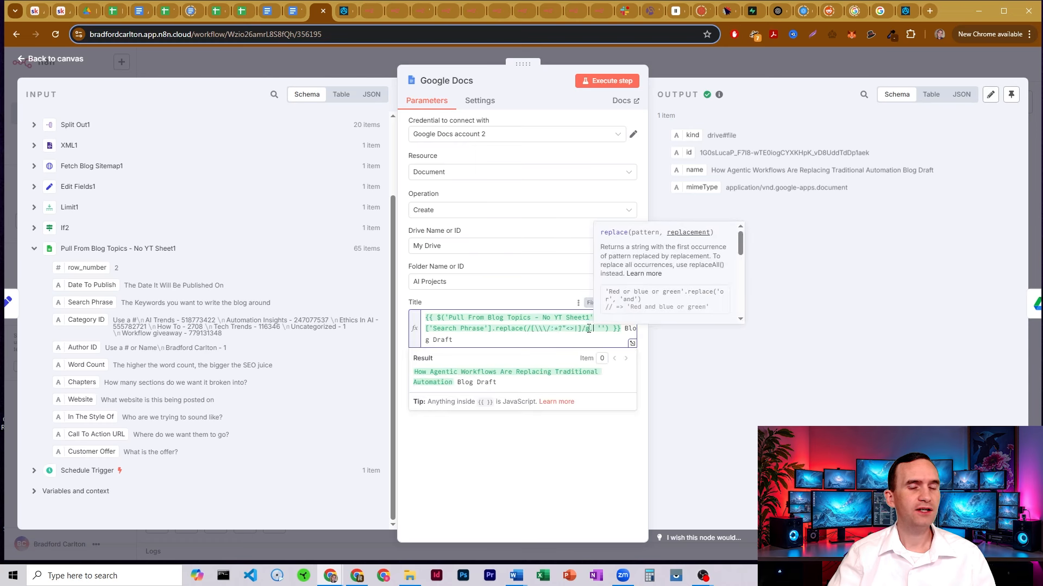
left_click(519, 303)
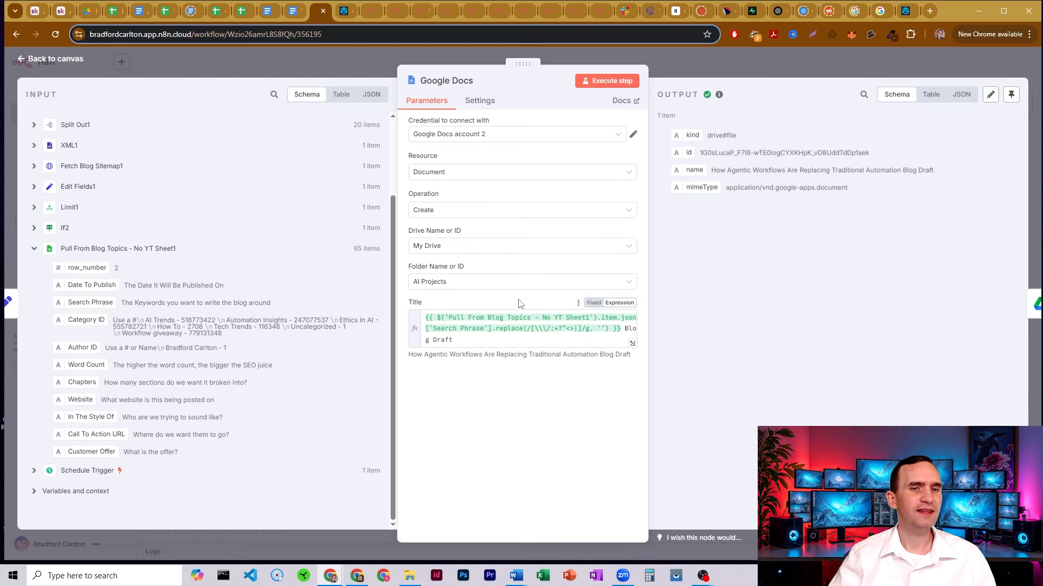
left_click(628, 328)
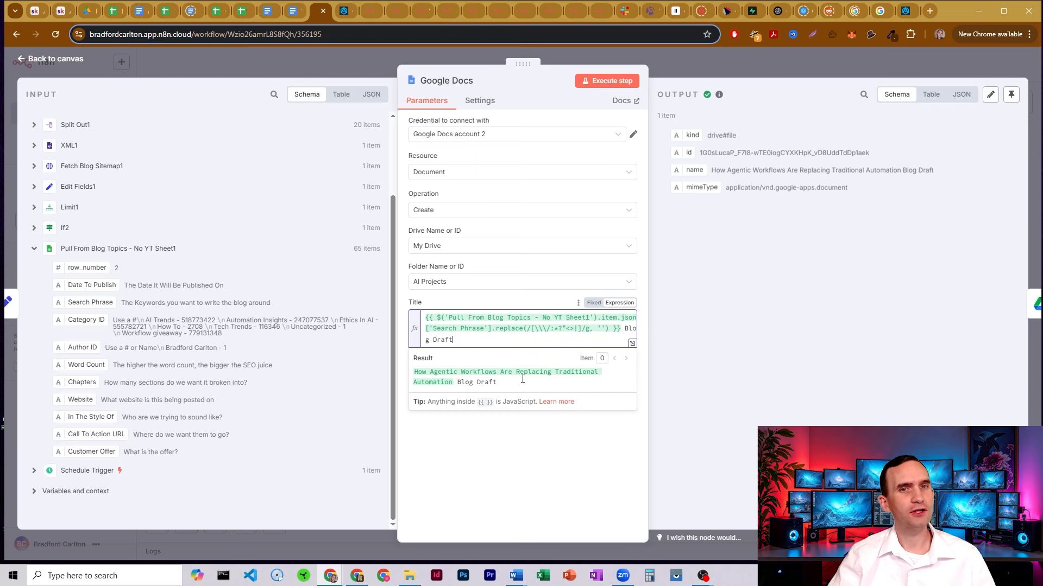
Review the Google Drive node moving the new doc into Blog Drafts, checking the folder in Drive
left_click(709, 60)
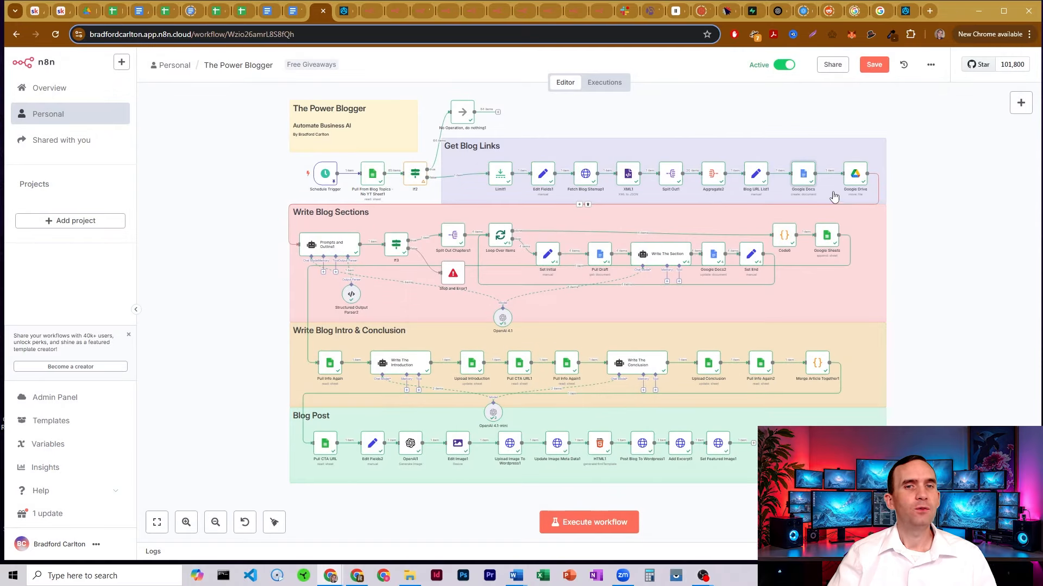
double_click(856, 175)
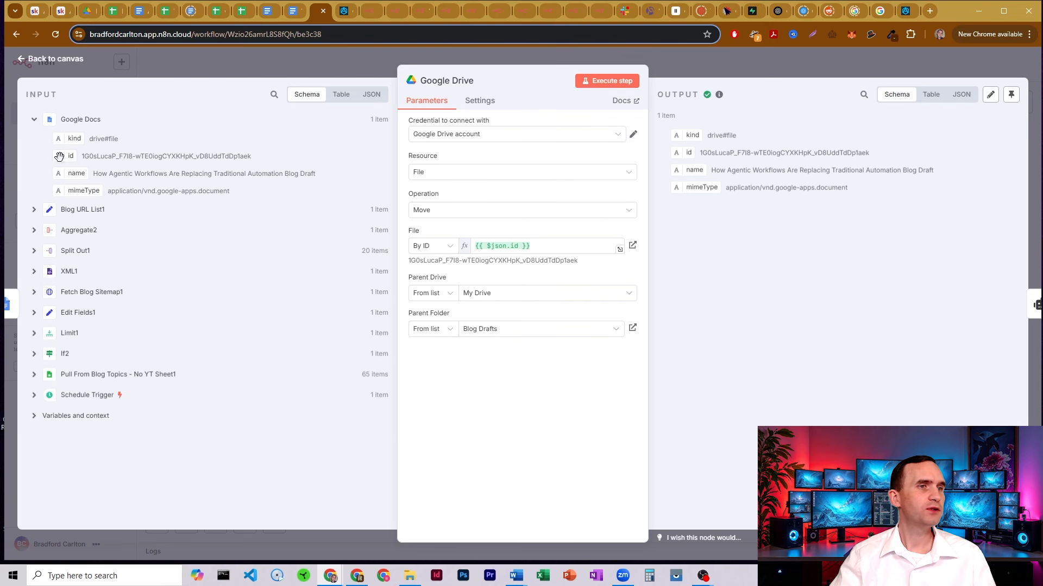
left_click_drag(64, 156, 108, 162)
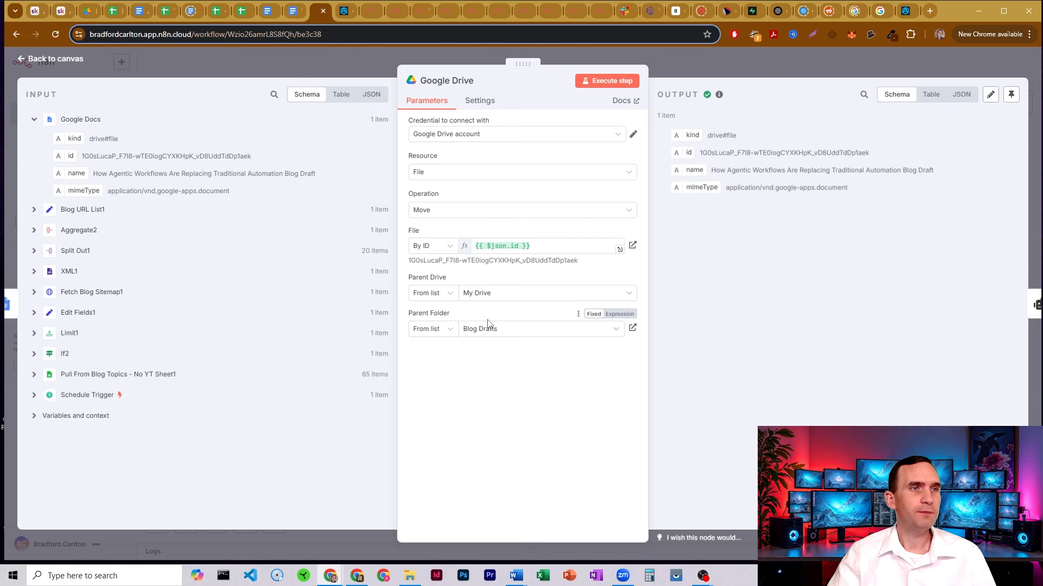
left_click(85, 11)
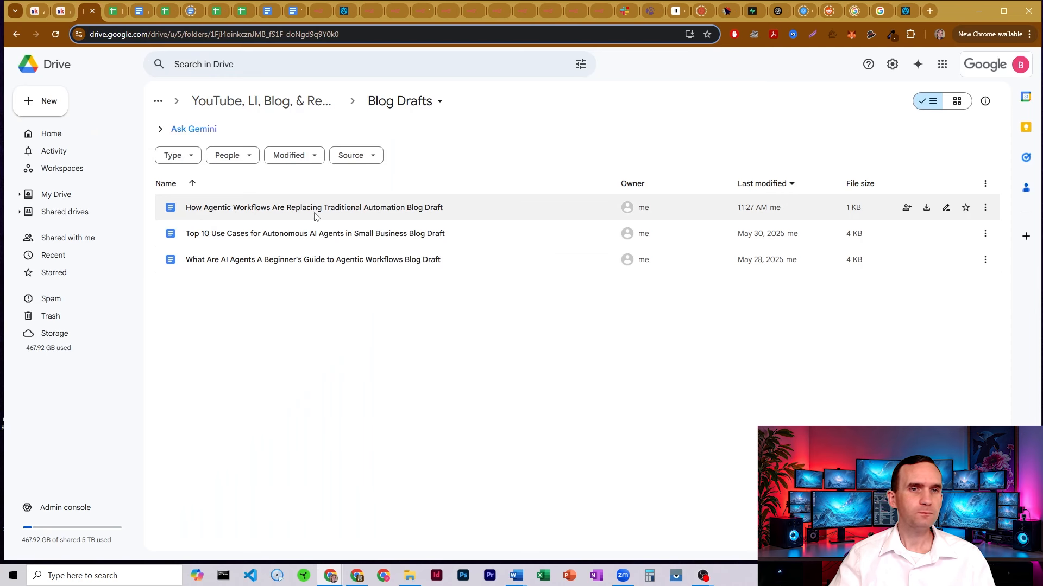
left_click(322, 11)
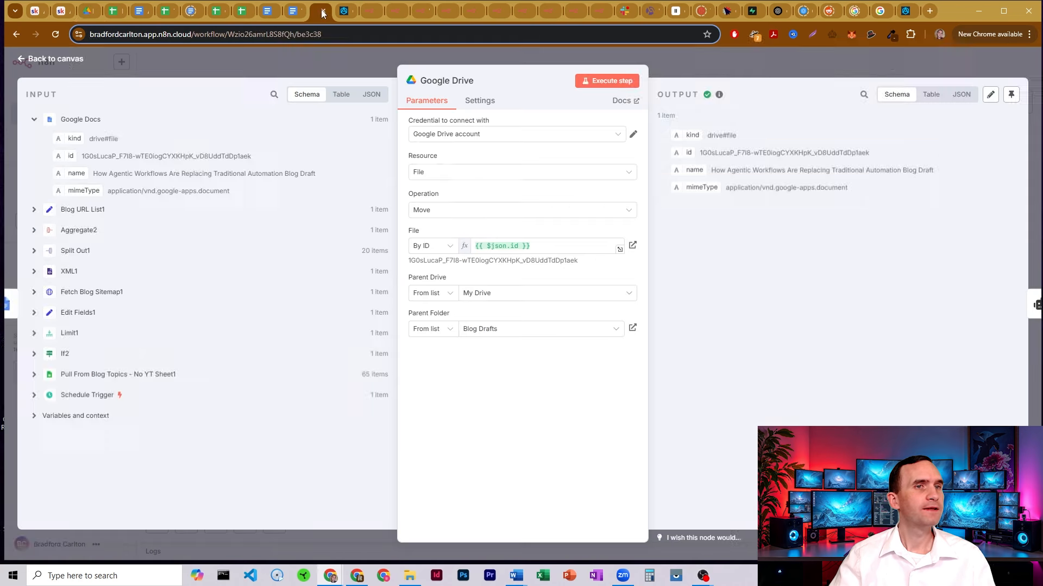
Open the Prompts and Outline1 node from the Write Blog Sections area of the canvas
left_click(723, 66)
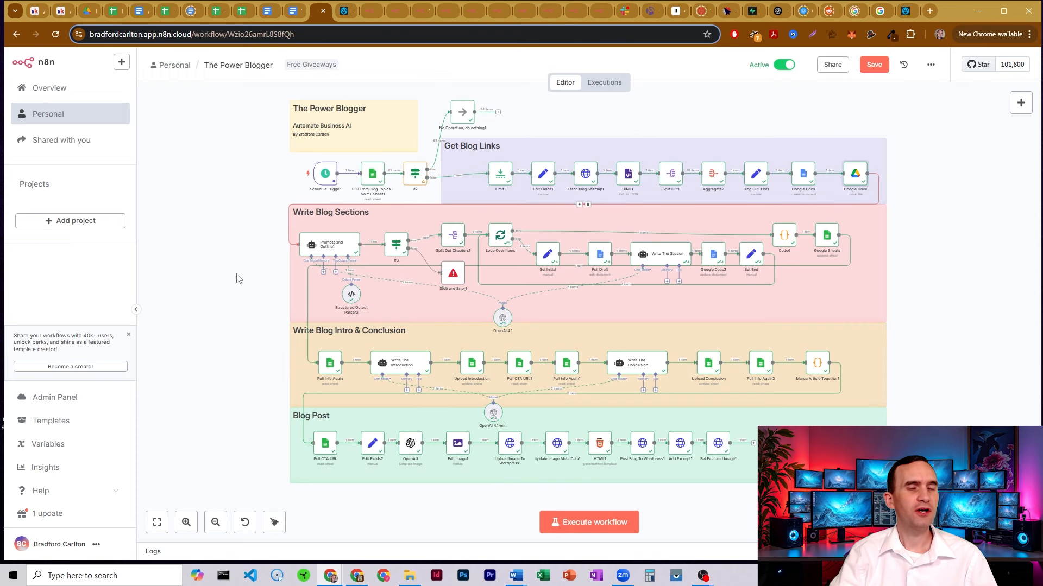
double_click(337, 245)
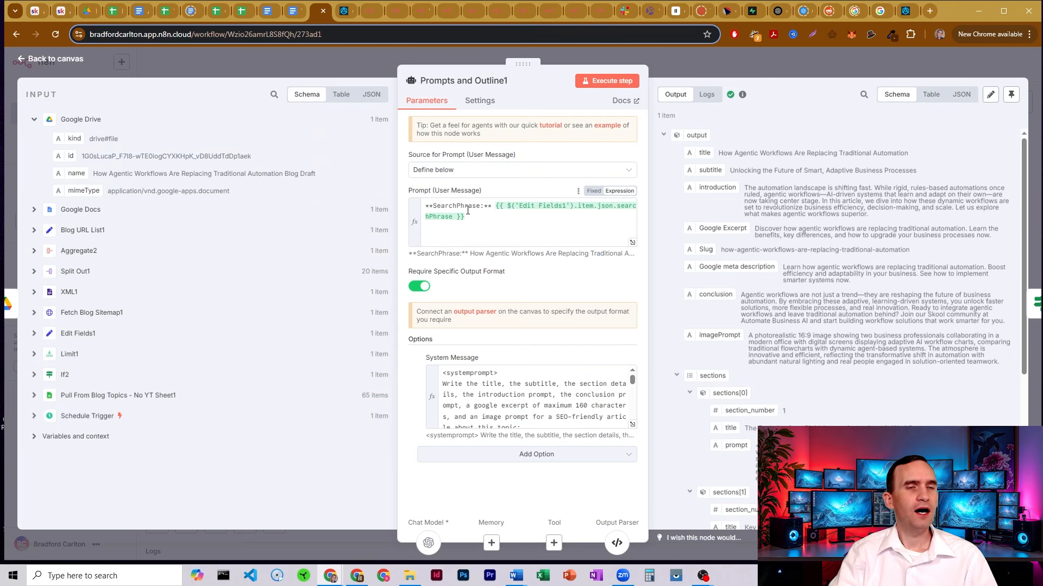
Check the OpenAI 4.1 chat model settings, then reopen Prompts and Outline1
left_click(428, 544)
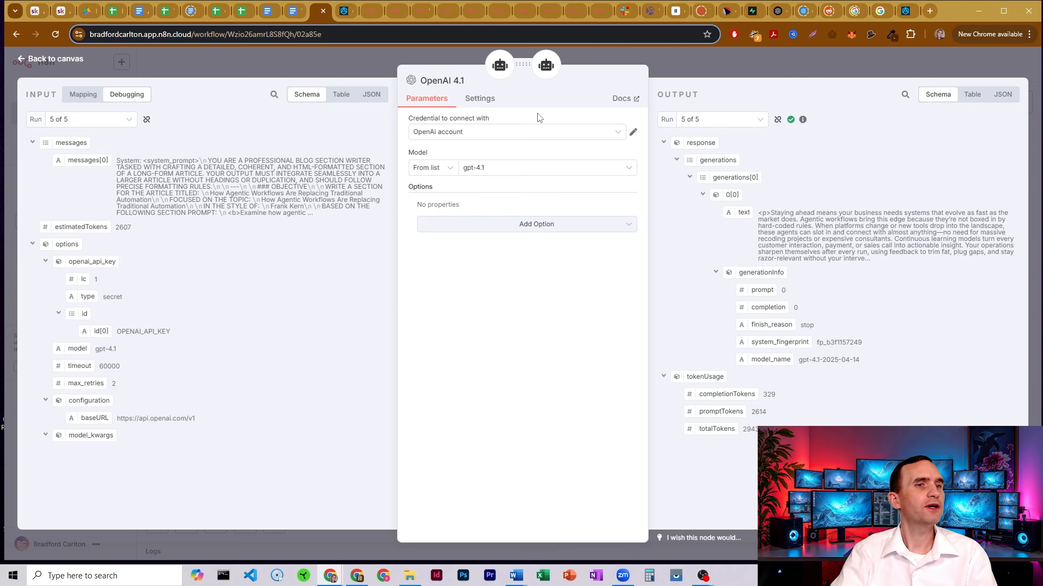
left_click(688, 66)
double_click(331, 251)
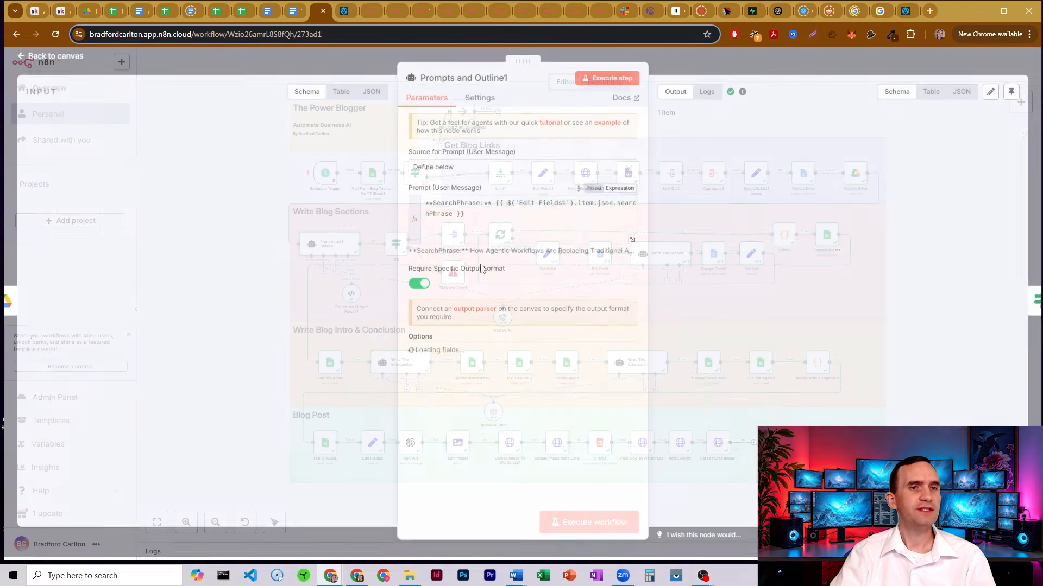
Preview the user prompt's searchPhrase result and expand the System Message into the full editor
left_click_drag(464, 217, 412, 204)
left_click(485, 220)
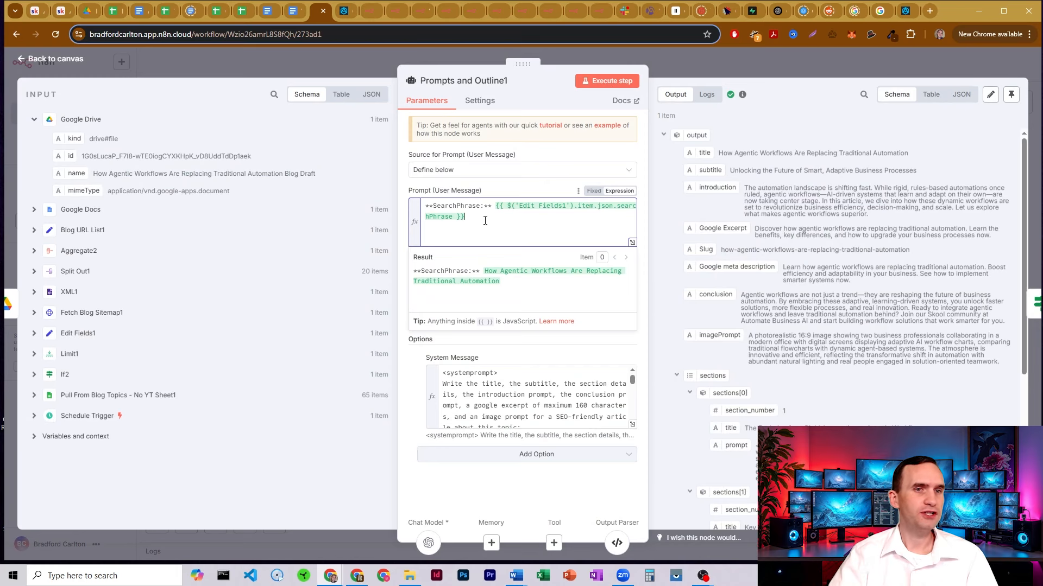
left_click(633, 424)
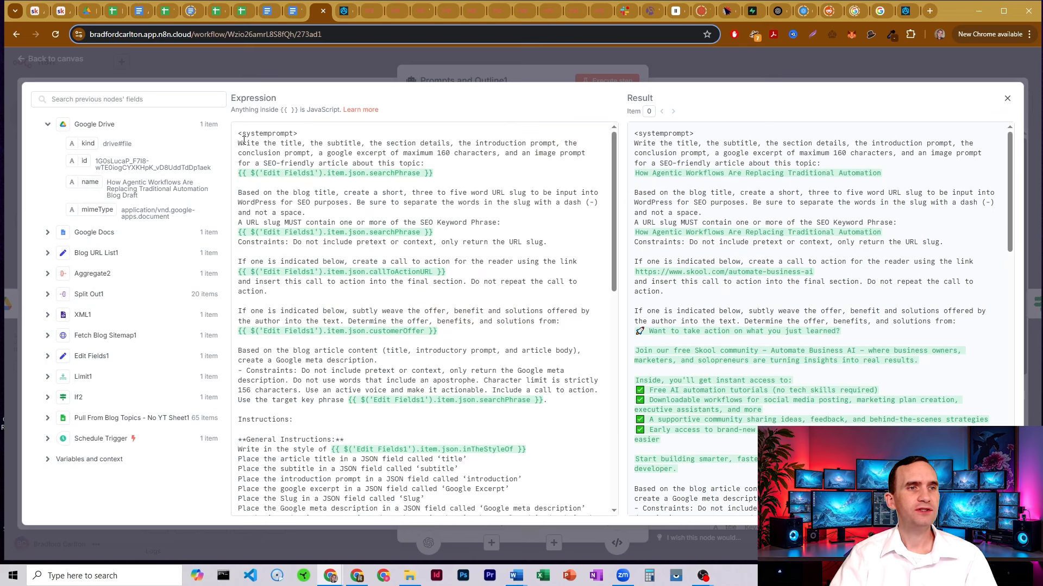
left_click_drag(246, 143, 552, 147)
left_click_drag(257, 154, 576, 162)
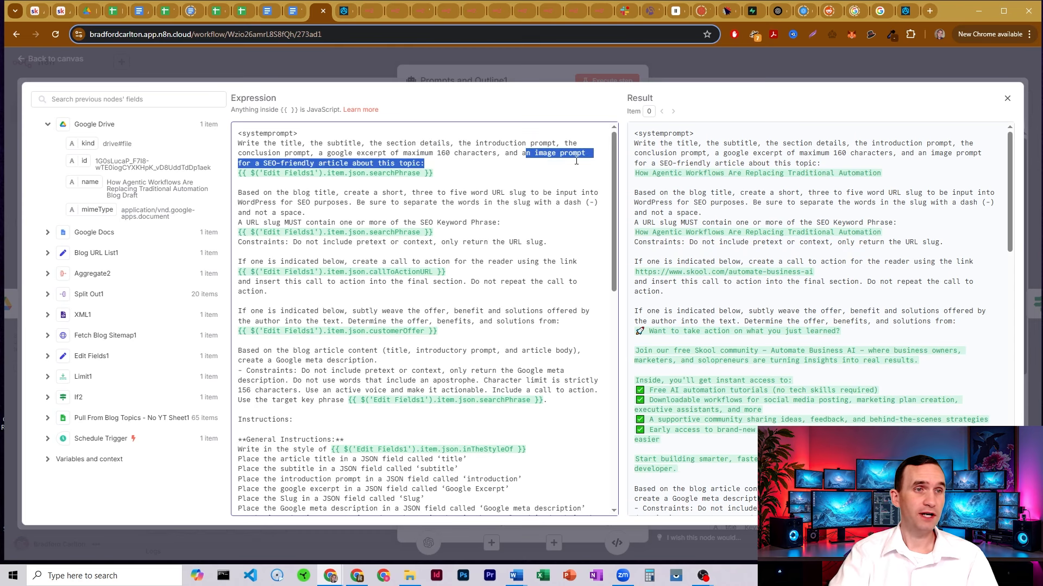
left_click_drag(437, 174, 235, 177)
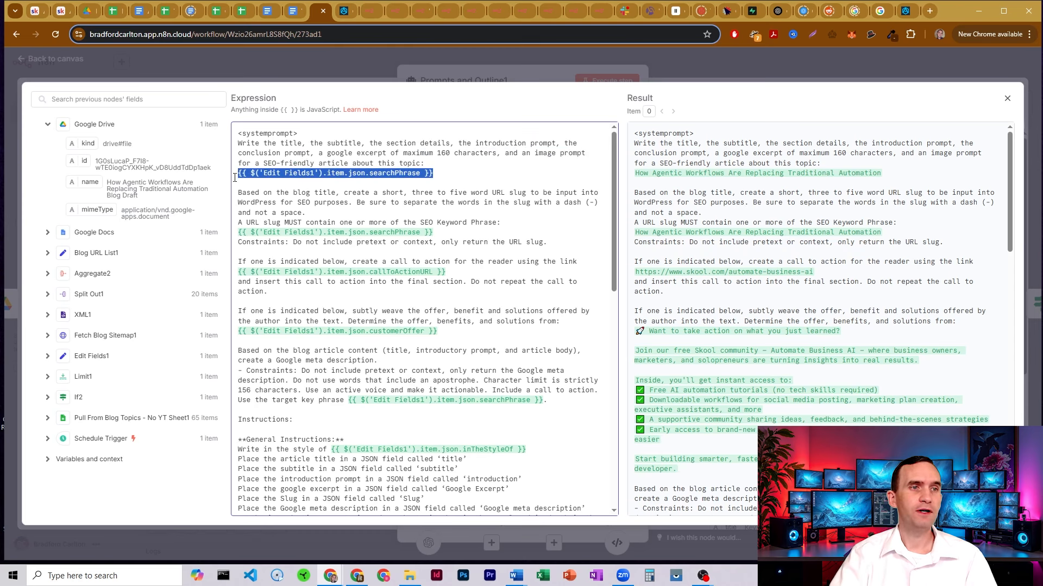
left_click(358, 174)
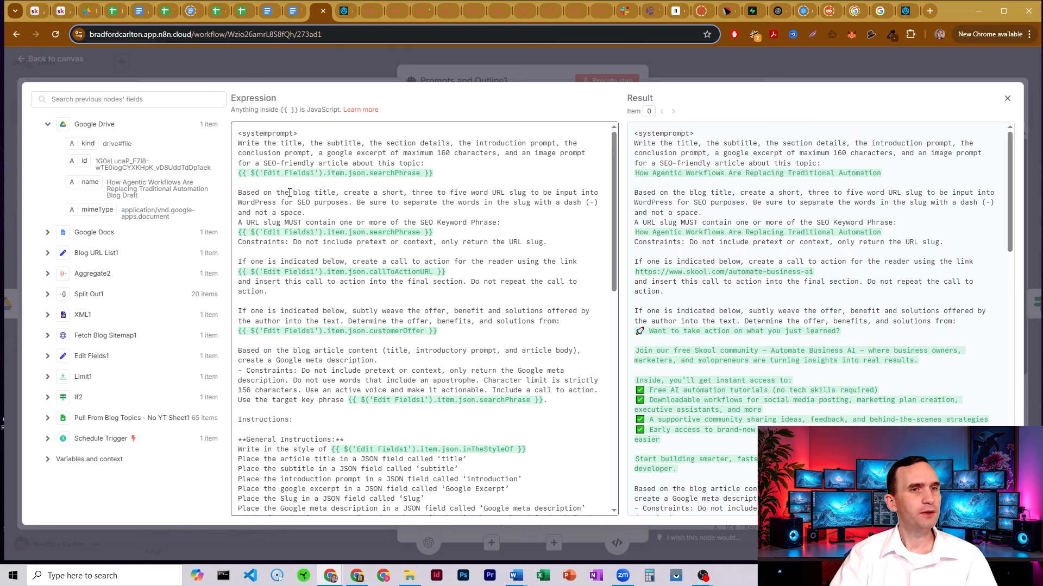
left_click_drag(290, 193, 324, 193)
left_click(282, 192)
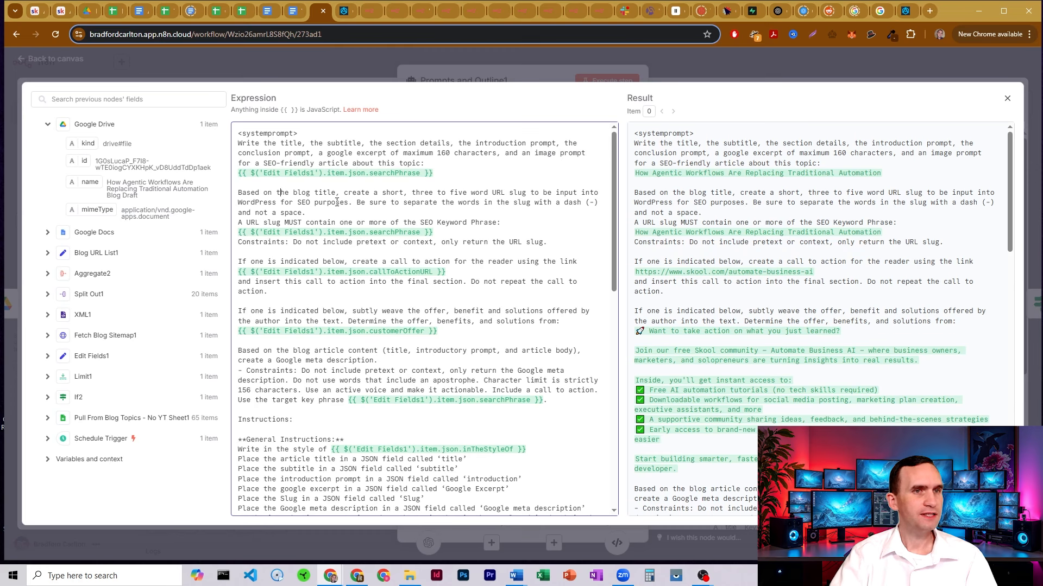
left_click_drag(461, 194, 535, 201)
left_click(443, 193)
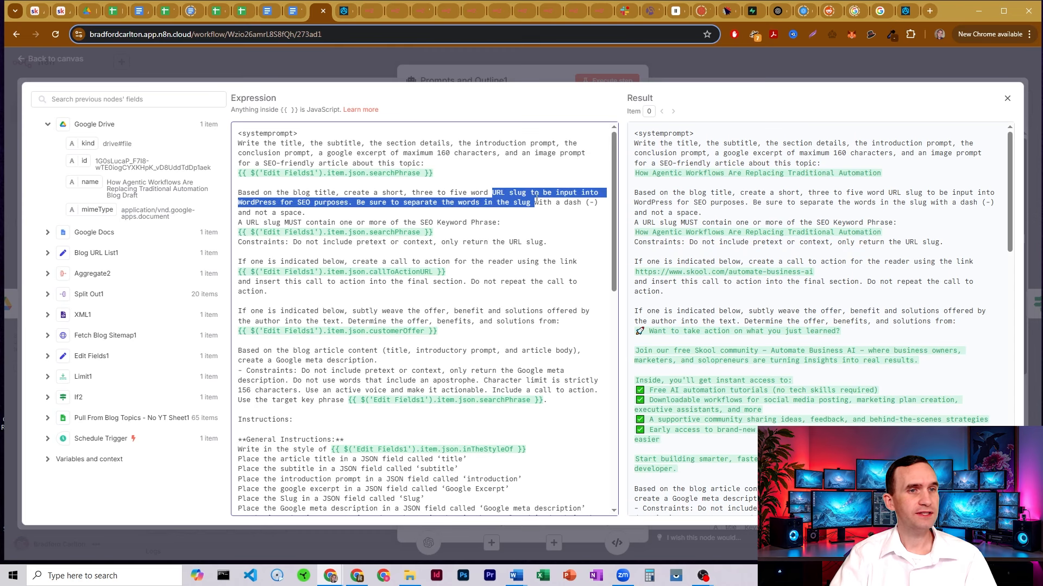
left_click(536, 201)
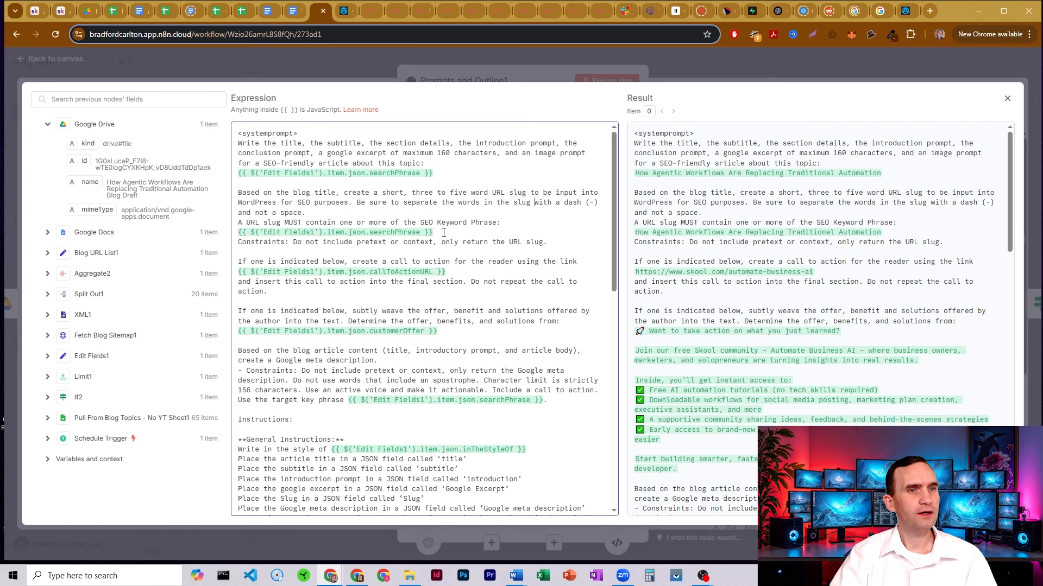
left_click_drag(445, 232, 238, 232)
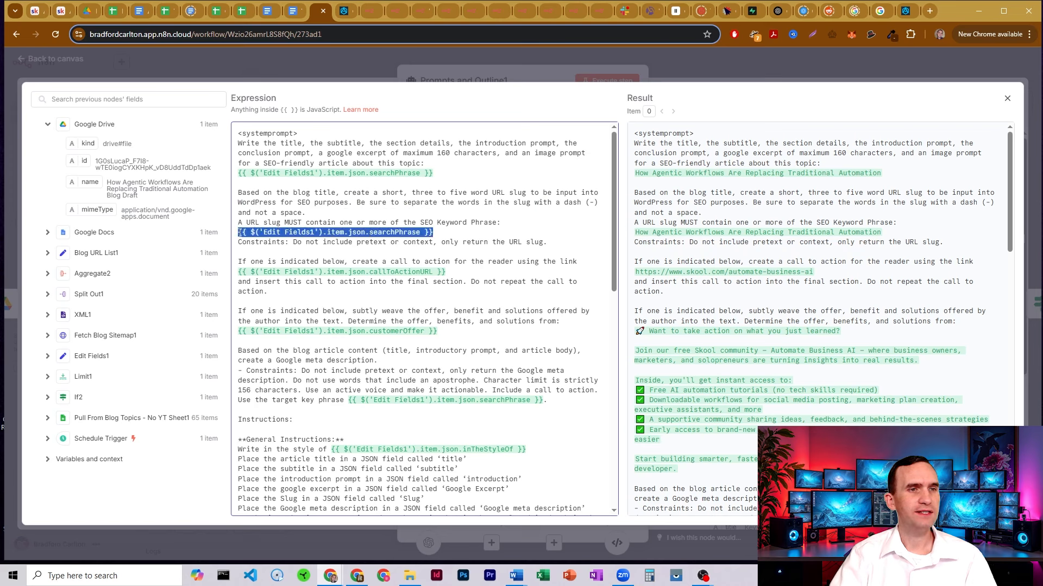
left_click(456, 229)
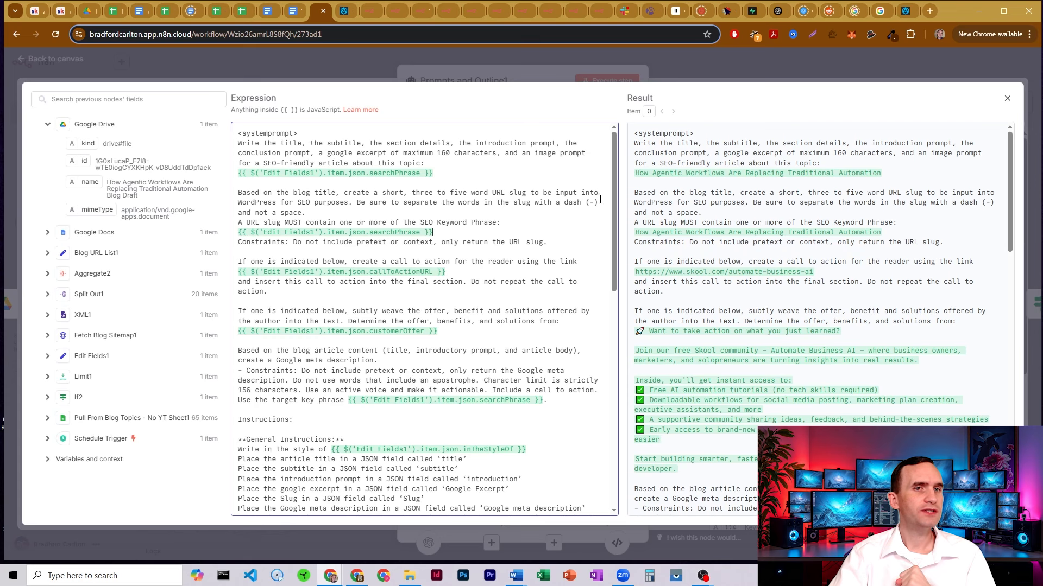
scroll(615, 190, "down", 2)
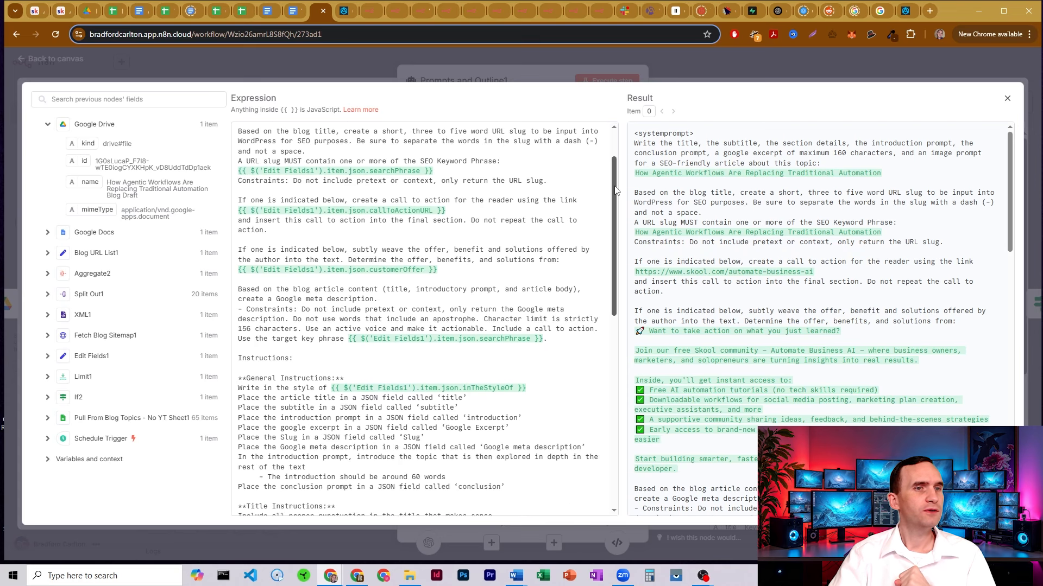
scroll(616, 190, "down", 2)
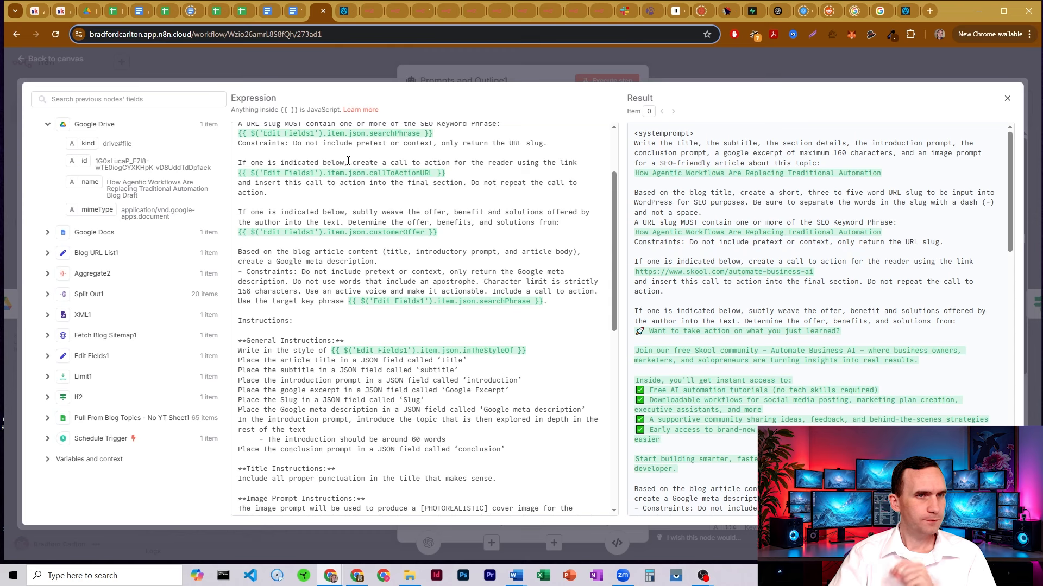
left_click_drag(356, 163, 562, 163)
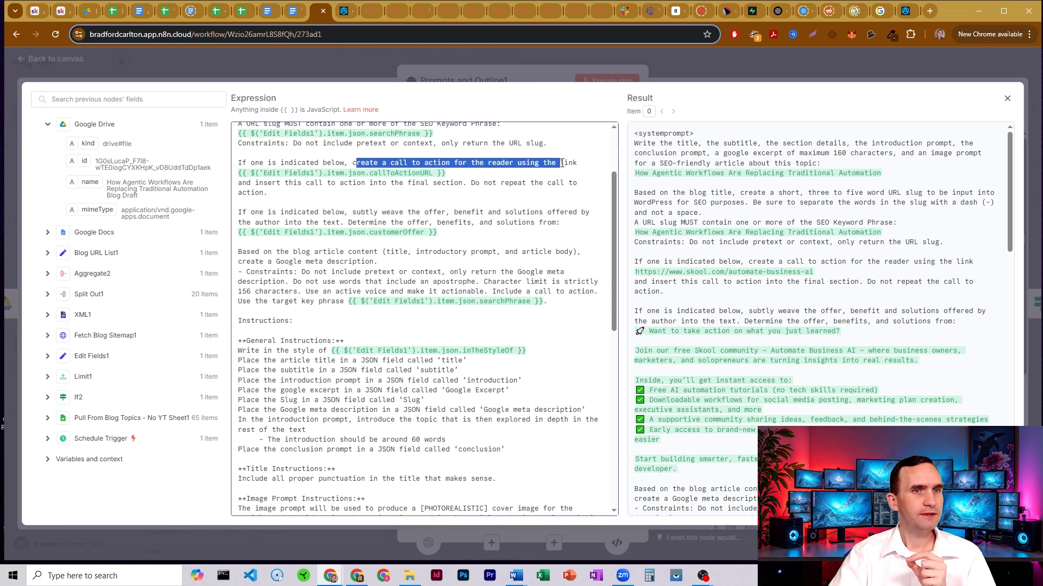
left_click(468, 173)
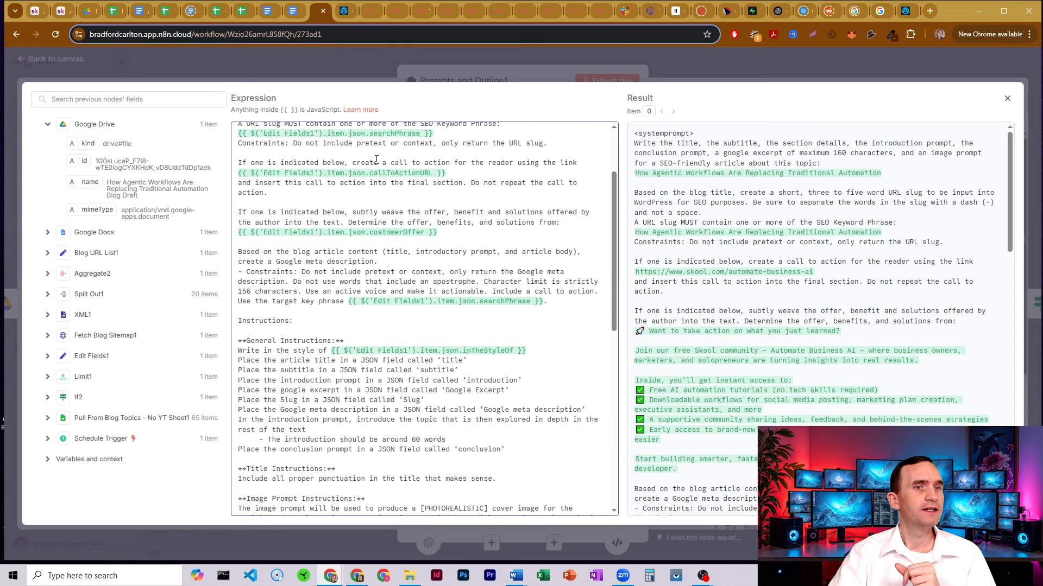
left_click_drag(241, 163, 374, 163)
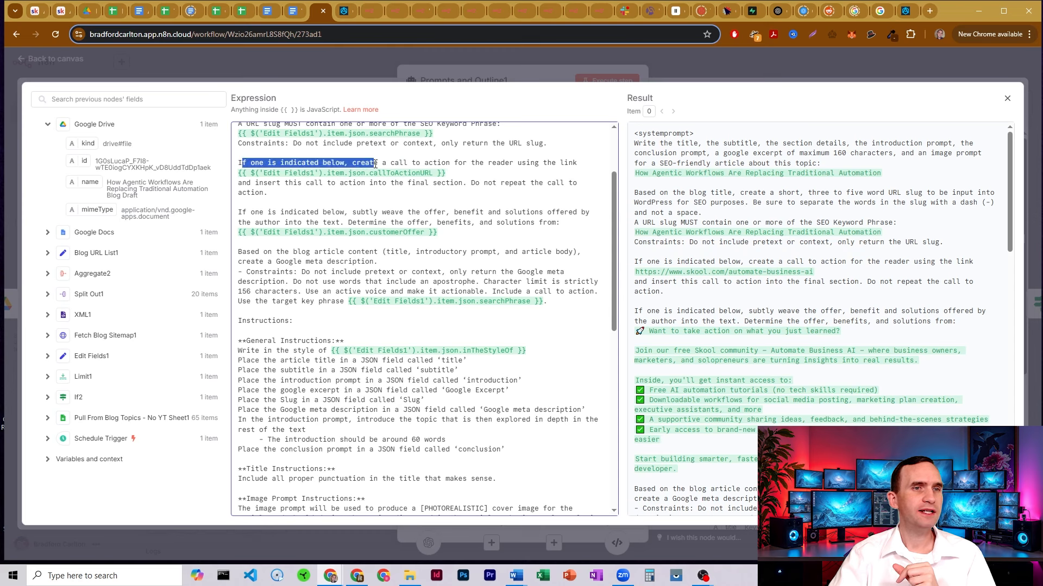
left_click(403, 163)
left_click_drag(497, 163, 538, 163)
left_click(535, 162)
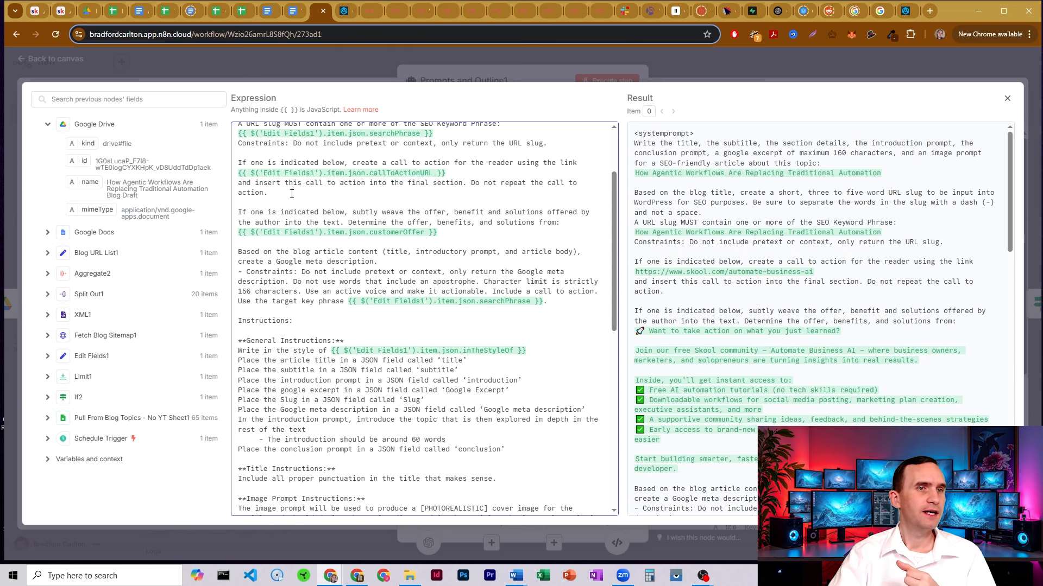
left_click_drag(289, 184, 464, 185)
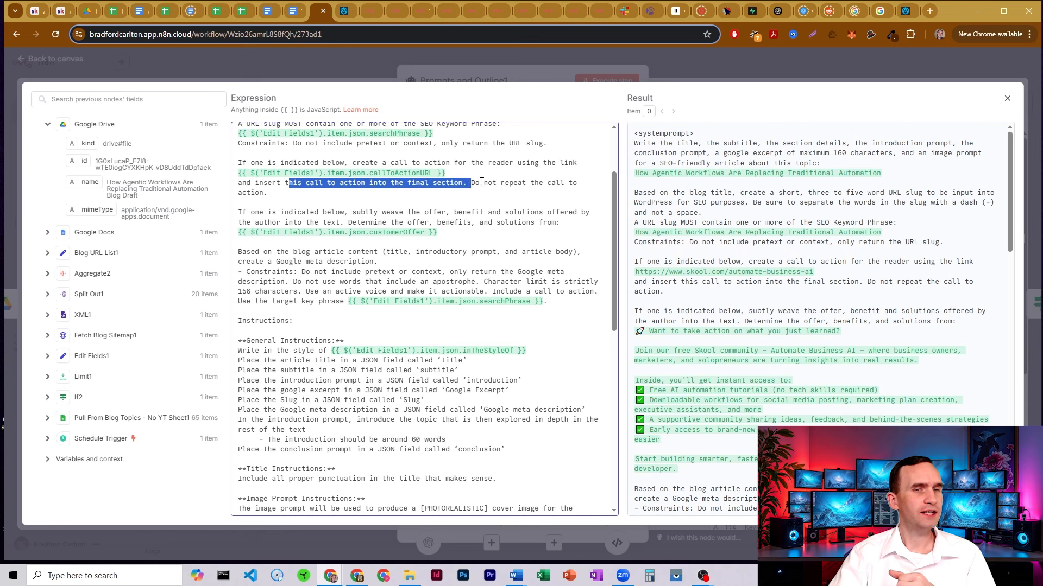
left_click(482, 185)
left_click_drag(615, 185, 615, 202)
left_click_drag(288, 165, 526, 189)
left_click(489, 185)
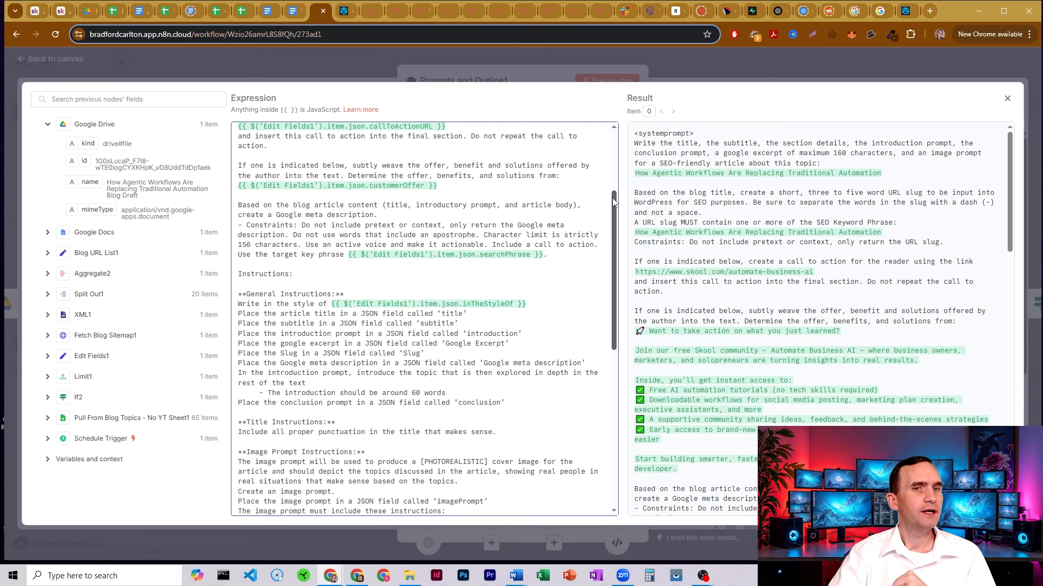
scroll(739, 214, "down", 4)
scroll(739, 214, "up", 3)
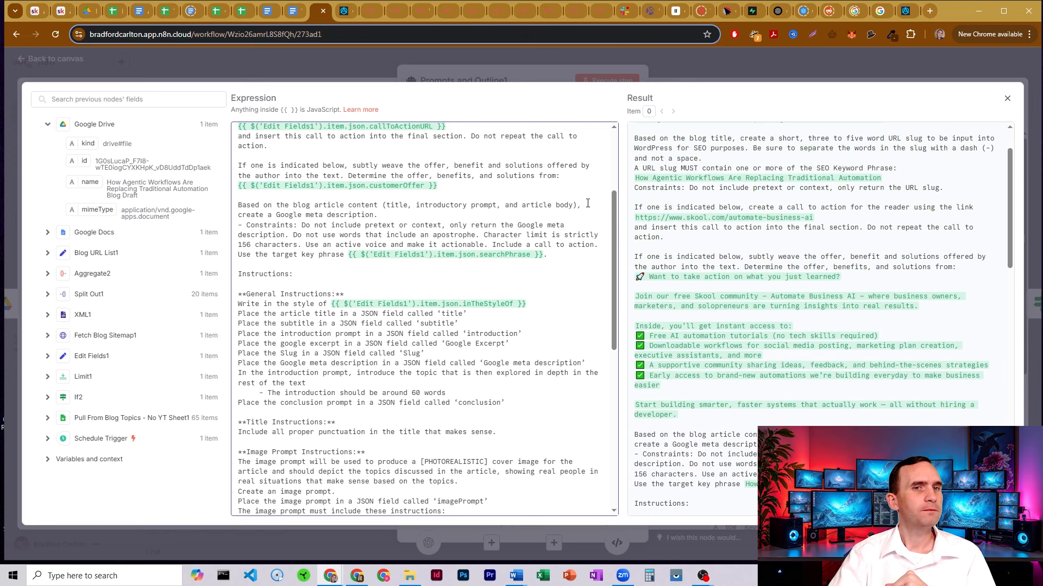
left_click_drag(616, 206, 614, 184)
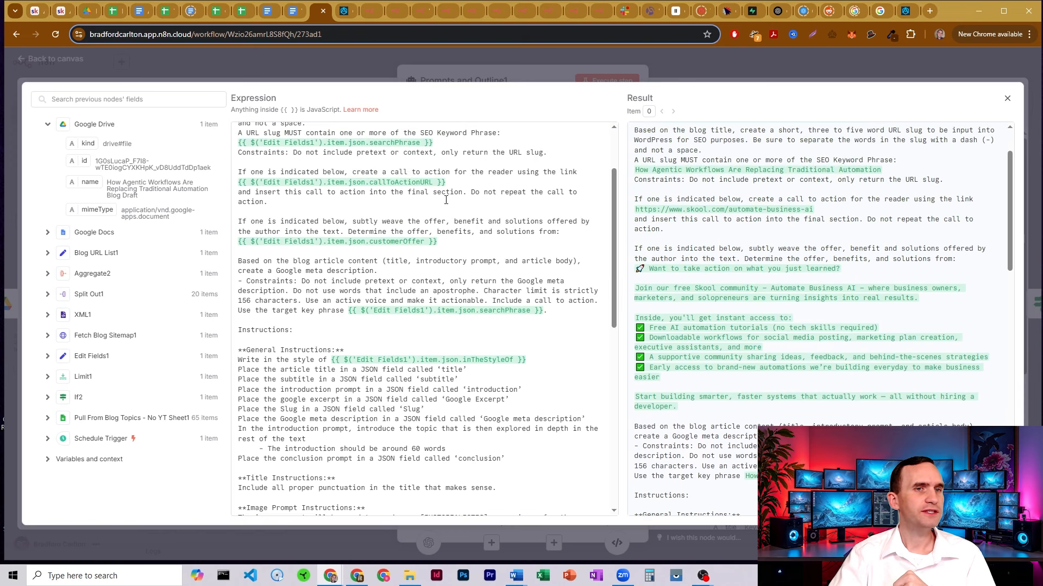
left_click_drag(451, 242, 240, 162)
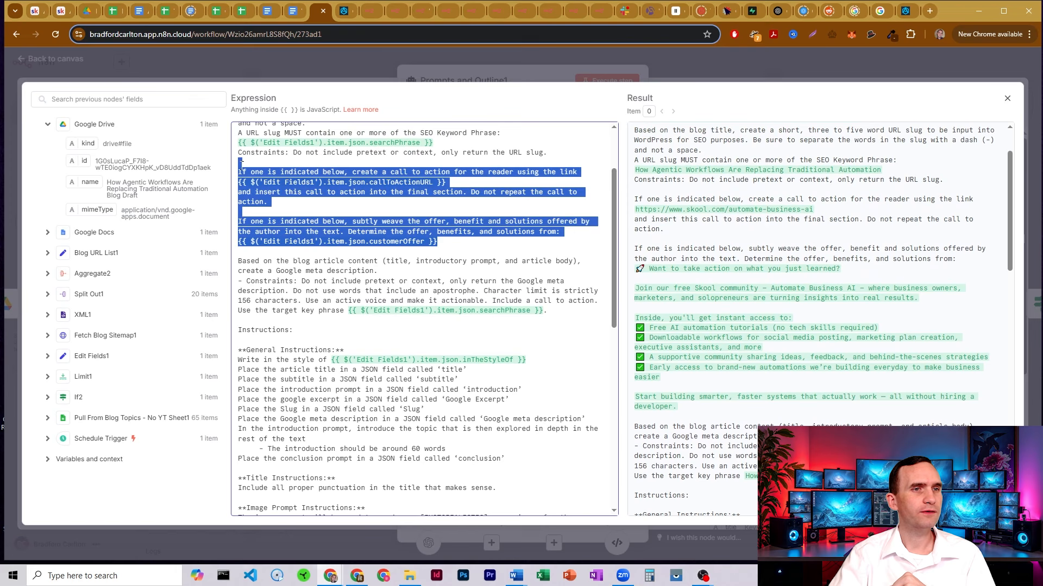
left_click(439, 193)
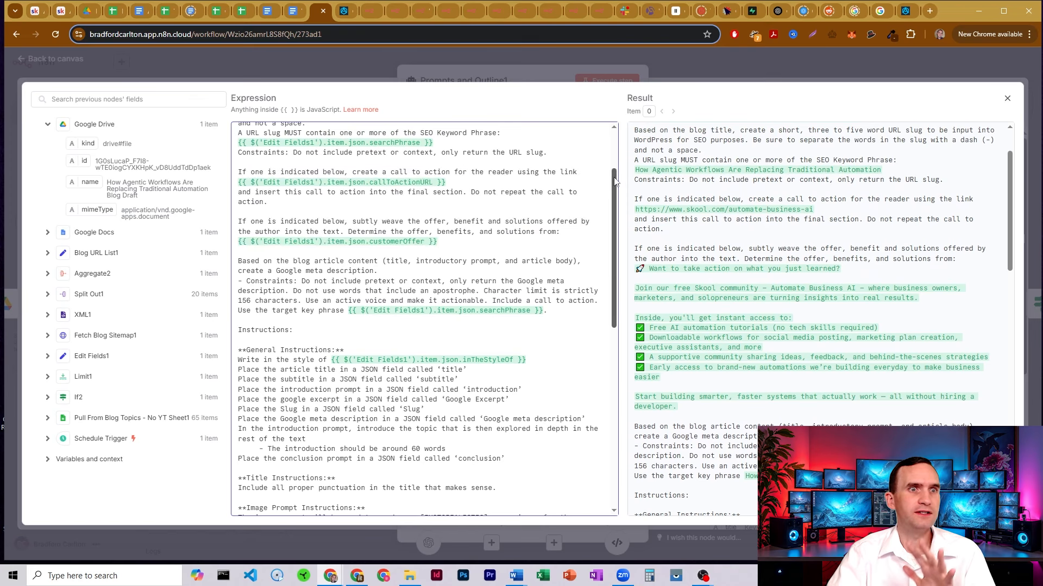
left_click_drag(615, 182, 616, 212)
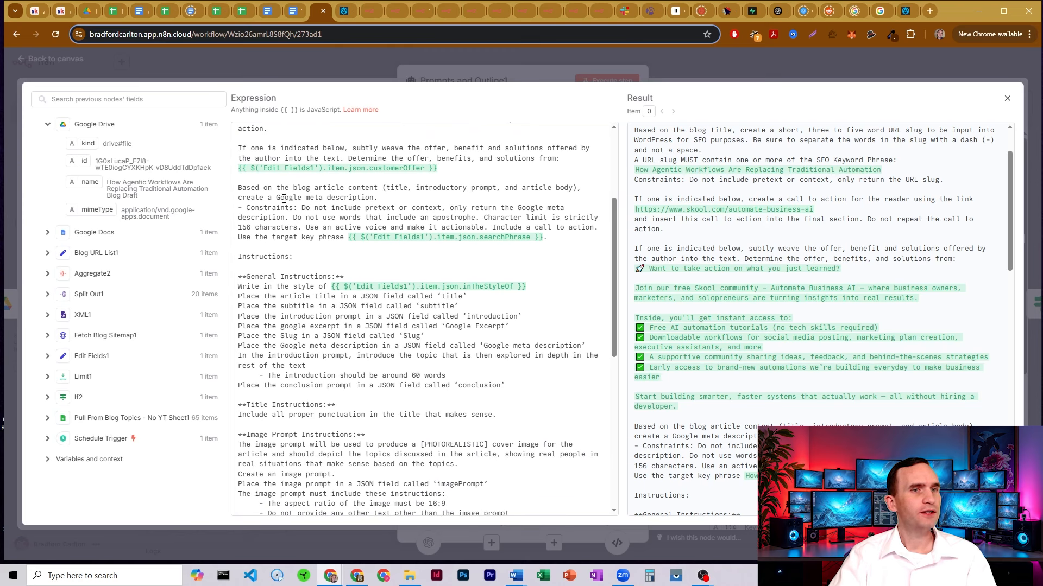
left_click_drag(283, 199, 386, 200)
left_click_drag(555, 240, 259, 219)
left_click(298, 219)
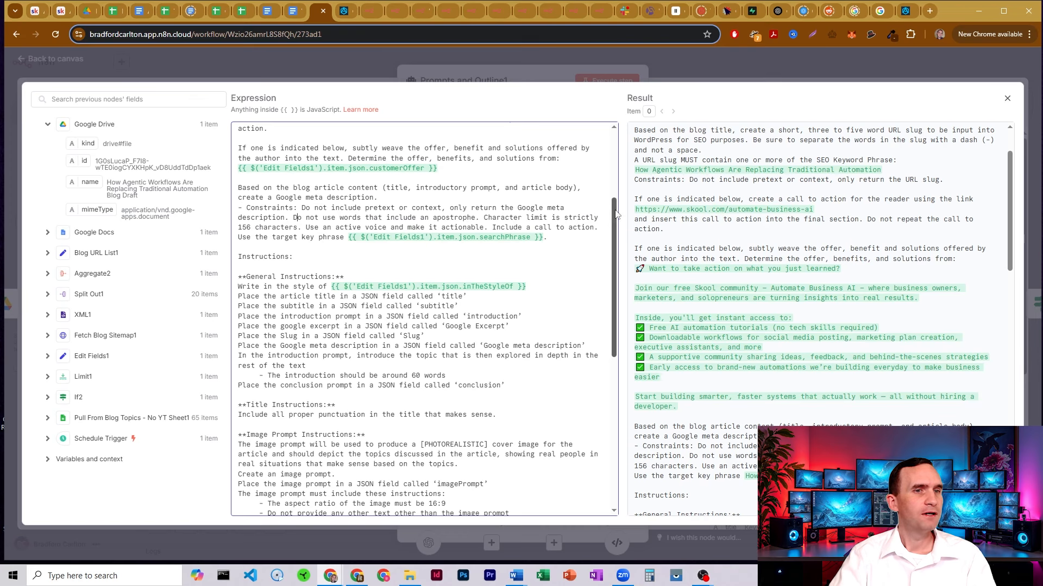
left_click_drag(618, 216, 617, 233)
scroll(588, 255, "down", 2)
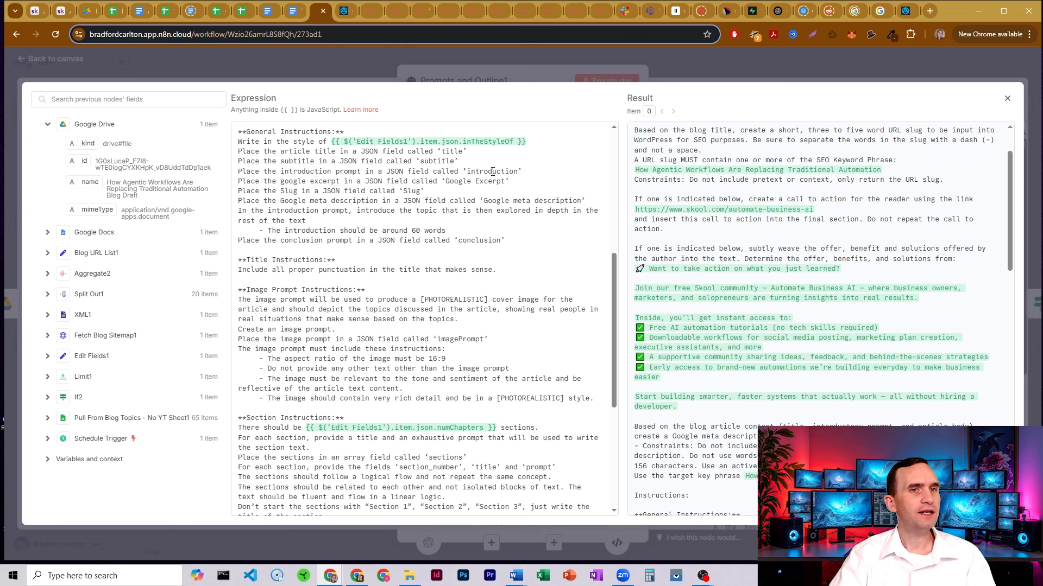
left_click(437, 191)
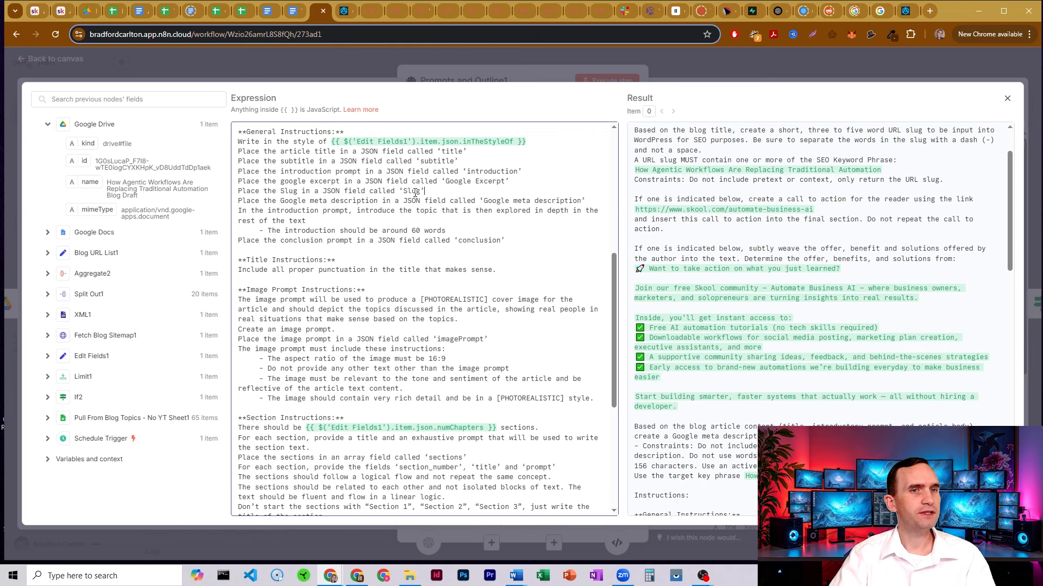
left_click_drag(488, 201, 585, 201)
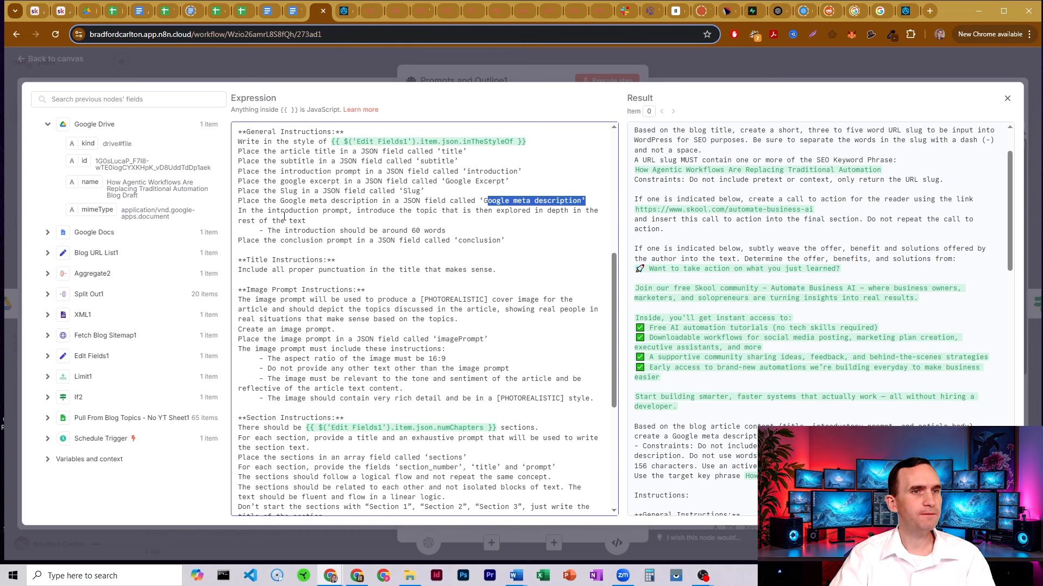
left_click_drag(284, 212, 349, 212)
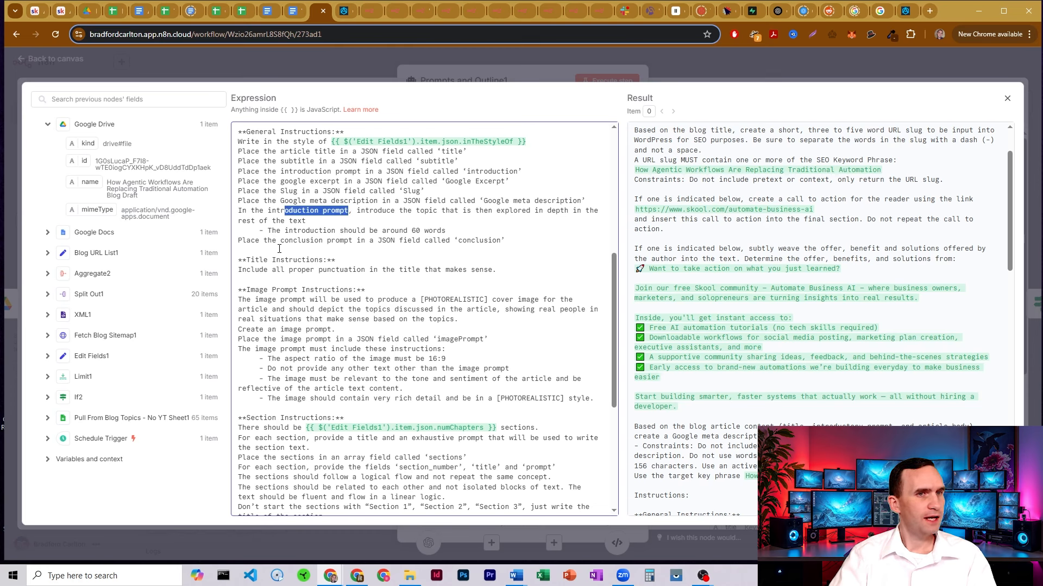
left_click_drag(279, 240, 350, 240)
left_click(355, 241)
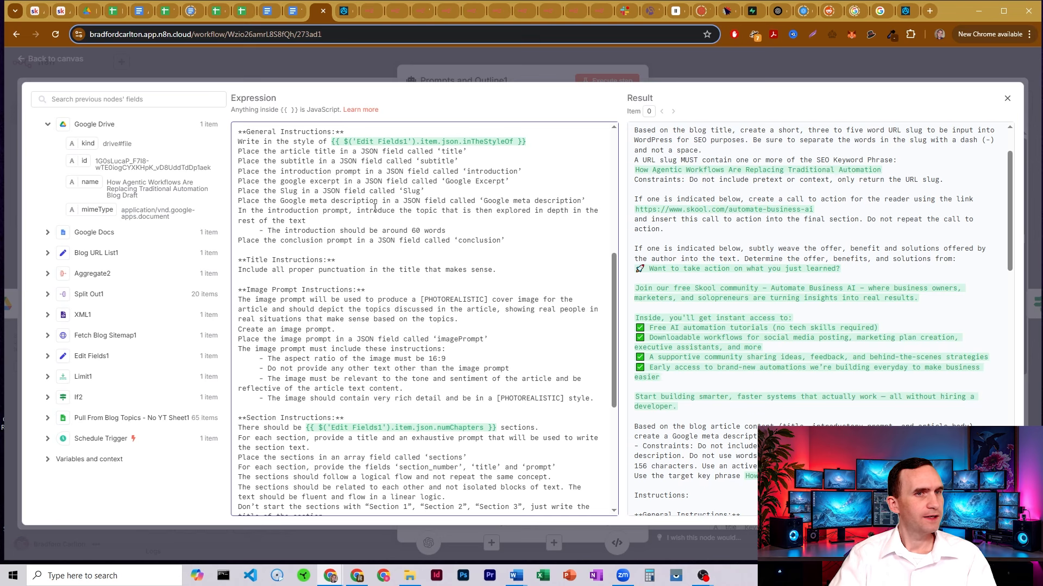
scroll(428, 209, "down", 1)
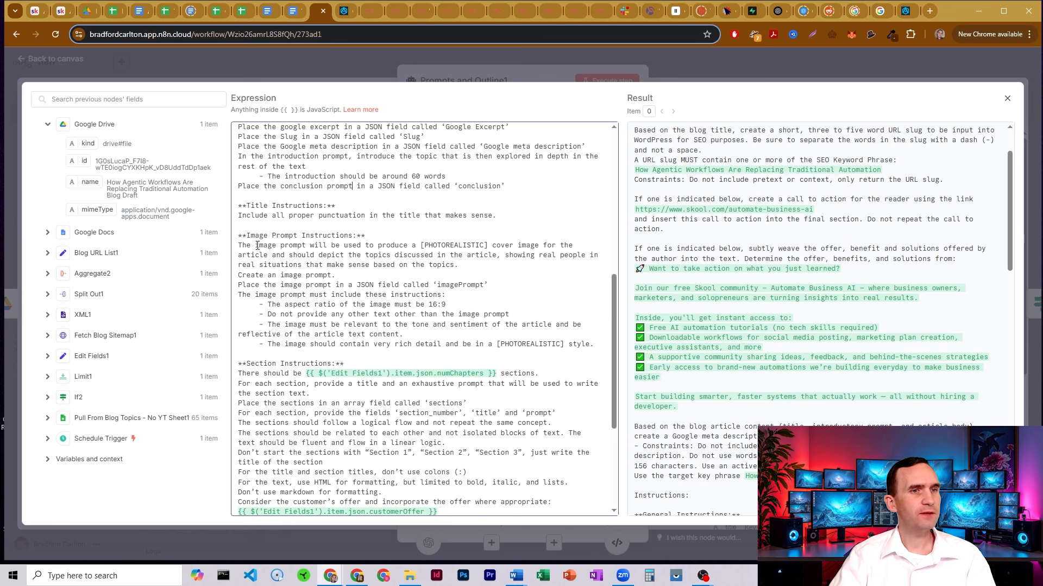
left_click_drag(247, 206, 348, 205)
scroll(363, 204, "up", 1)
scroll(364, 203, "down", 1)
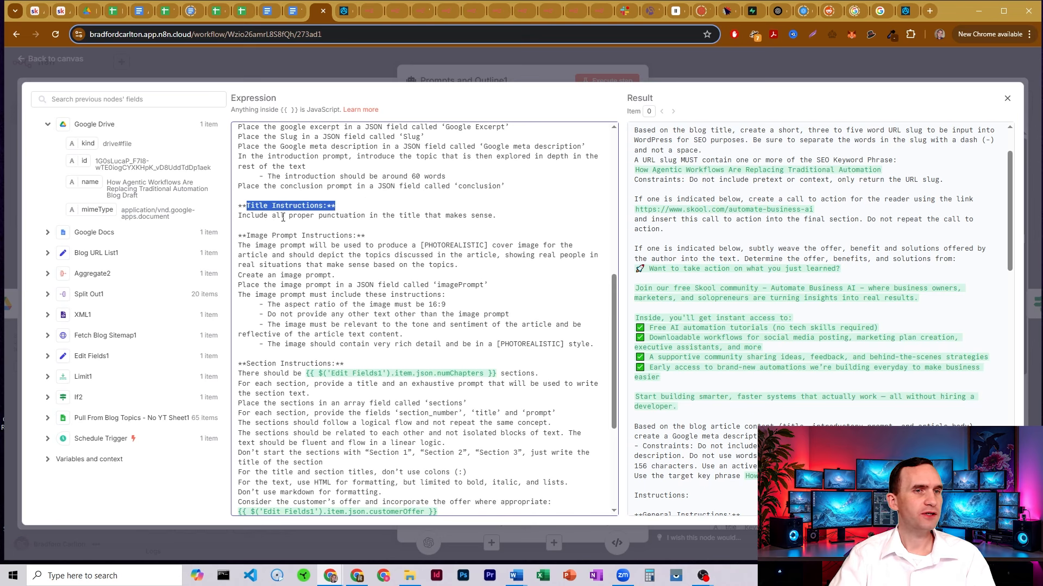
left_click(281, 216)
left_click_drag(254, 237, 353, 236)
scroll(420, 217, "down", 1)
left_click(421, 190)
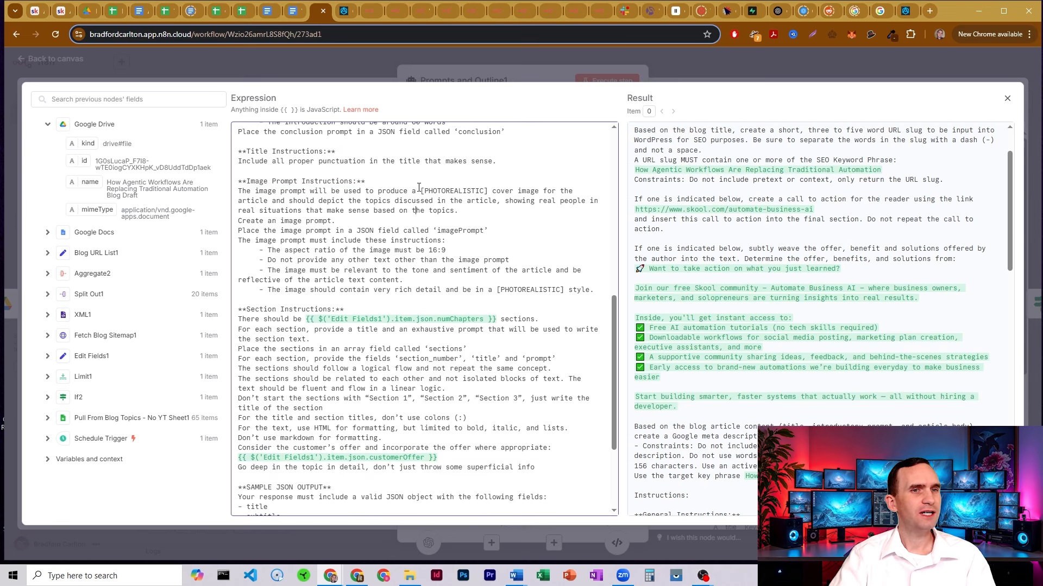
left_click_drag(422, 191, 488, 192)
left_click(487, 193)
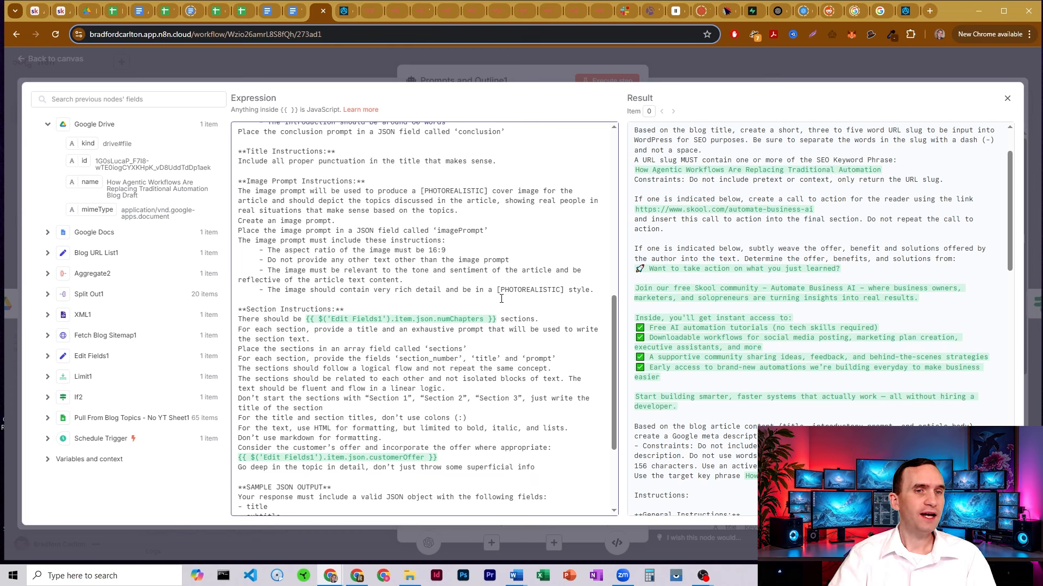
left_click_drag(496, 290, 567, 289)
left_click(565, 289)
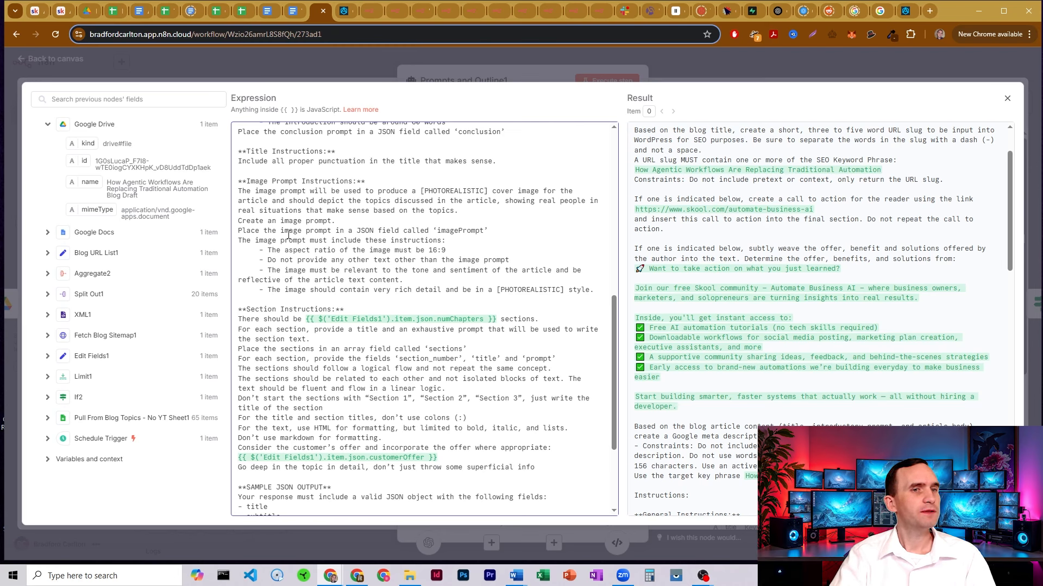
left_click_drag(291, 234, 405, 251)
left_click(454, 263)
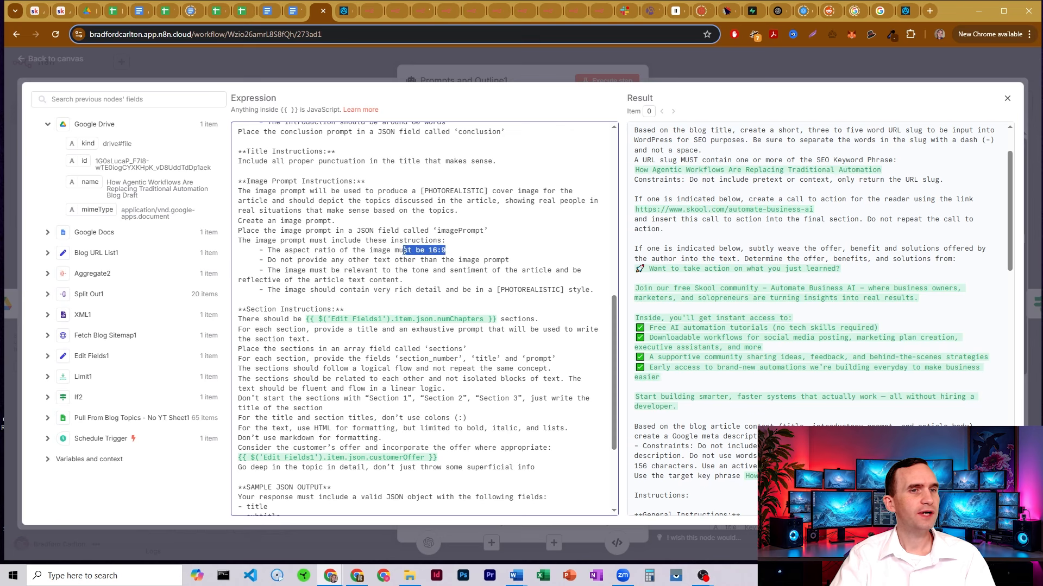
left_click(405, 251)
scroll(416, 220, "down", 1)
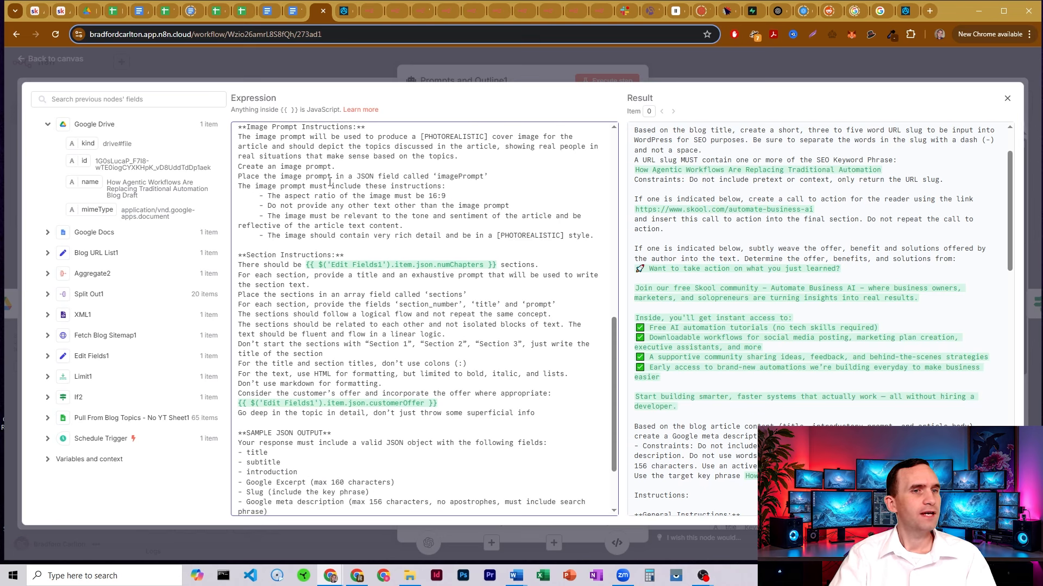
scroll(366, 194, "down", 1)
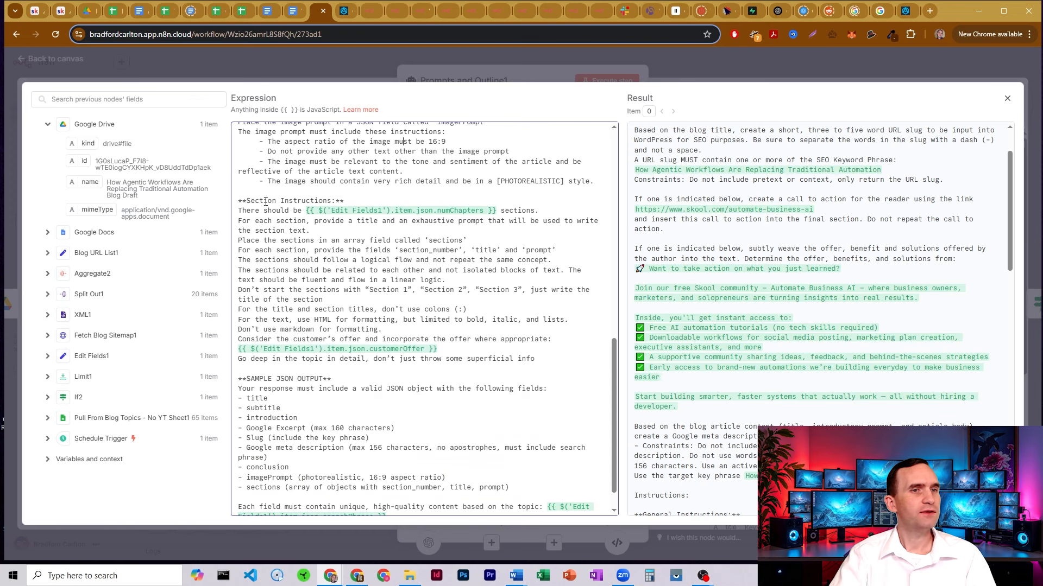
scroll(283, 235, "down", 1)
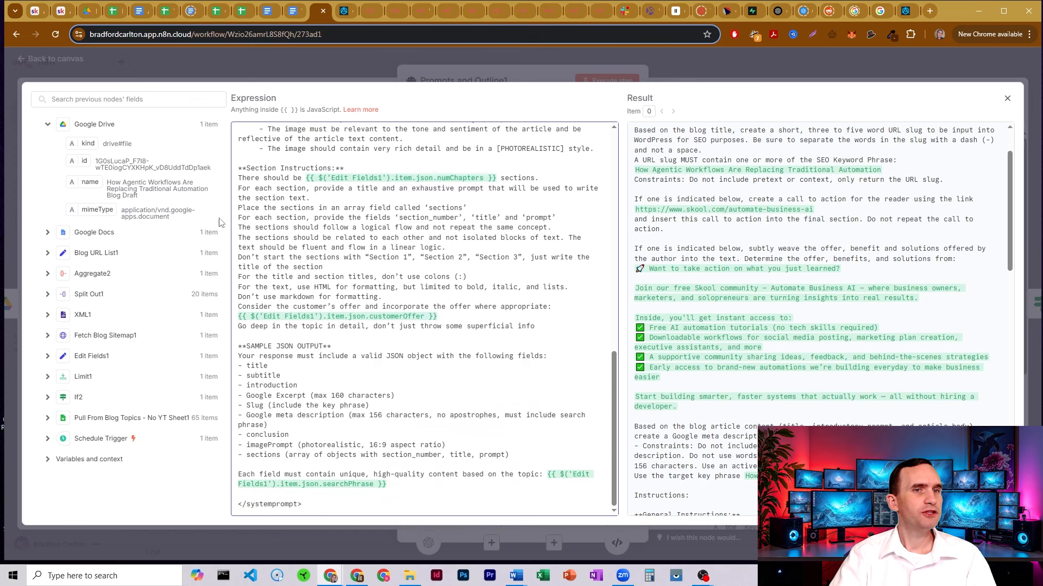
left_click_drag(308, 177, 500, 178)
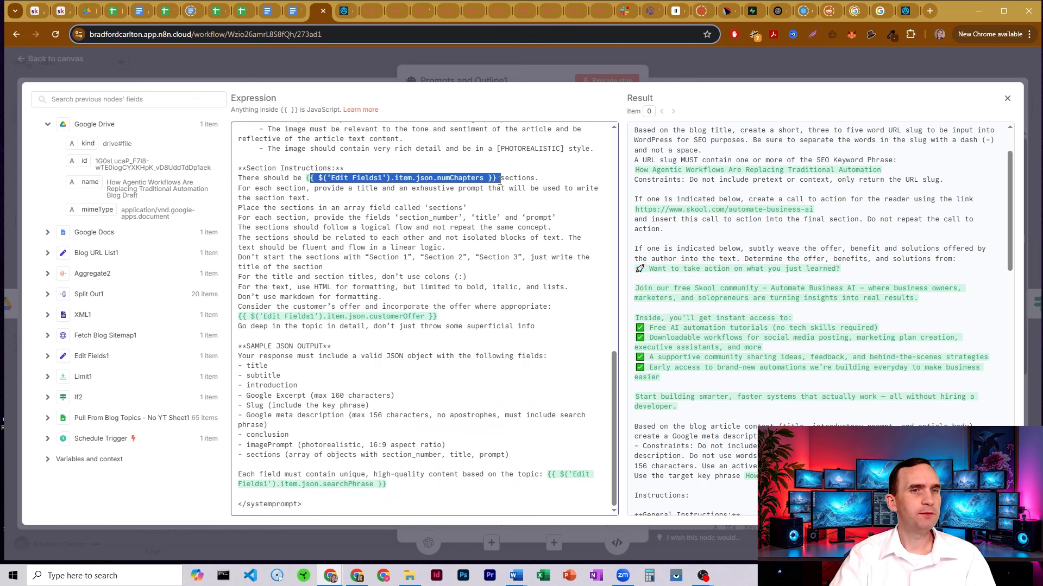
left_click(112, 11)
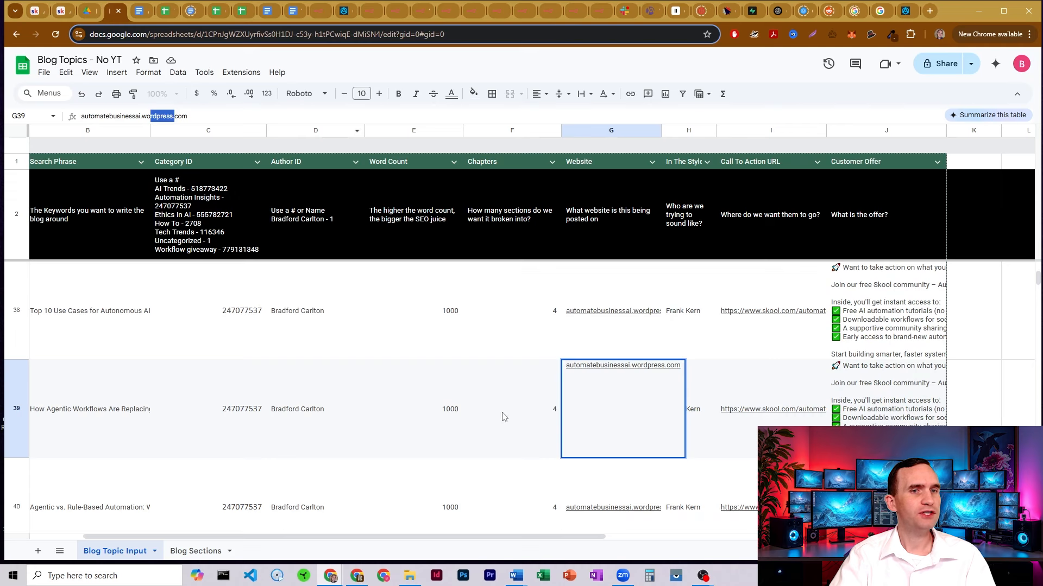
left_click(517, 402)
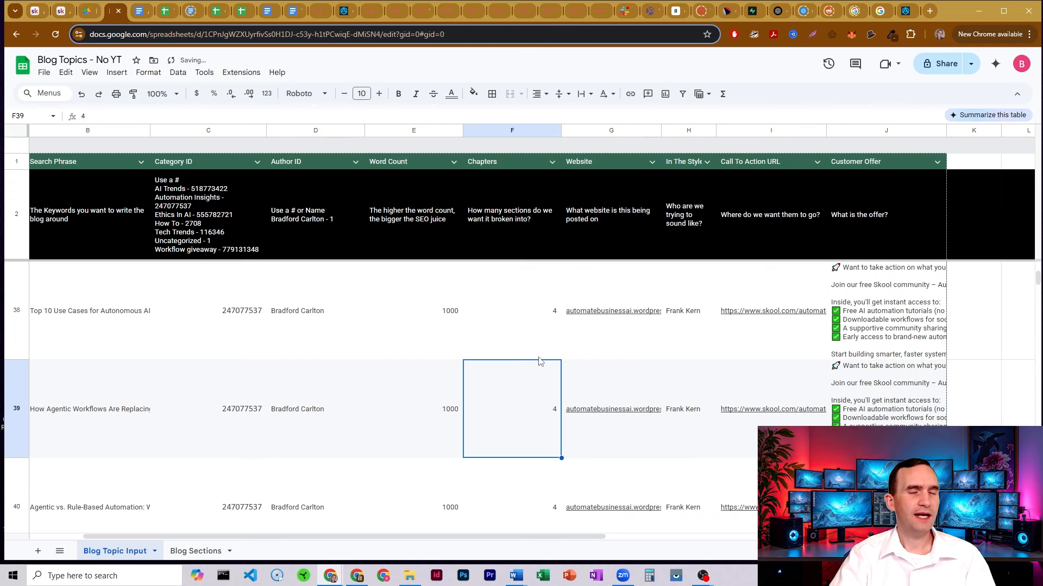
left_click(320, 11)
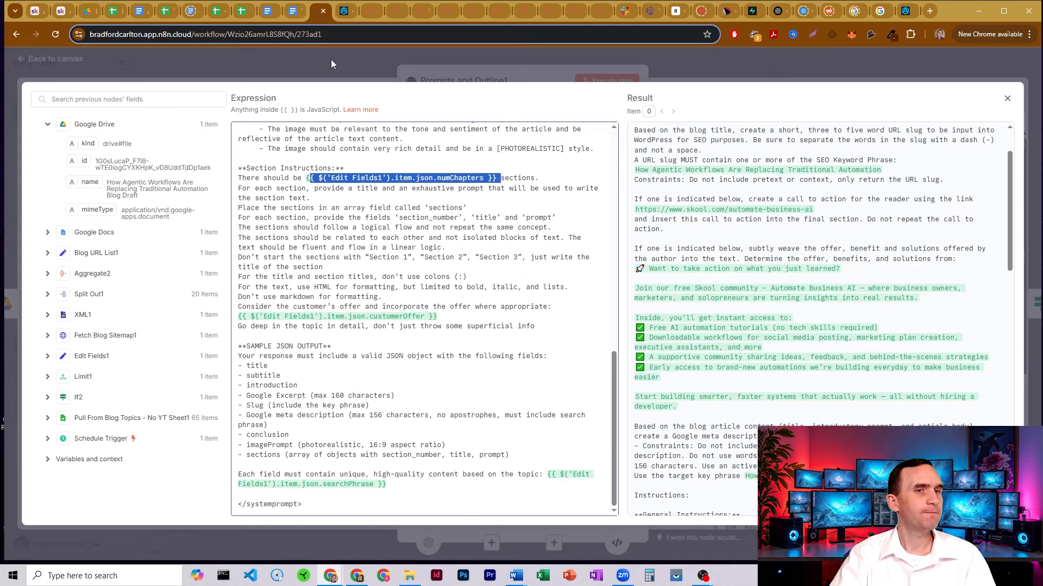
left_click(348, 187)
left_click_drag(306, 178, 498, 176)
left_click(116, 15)
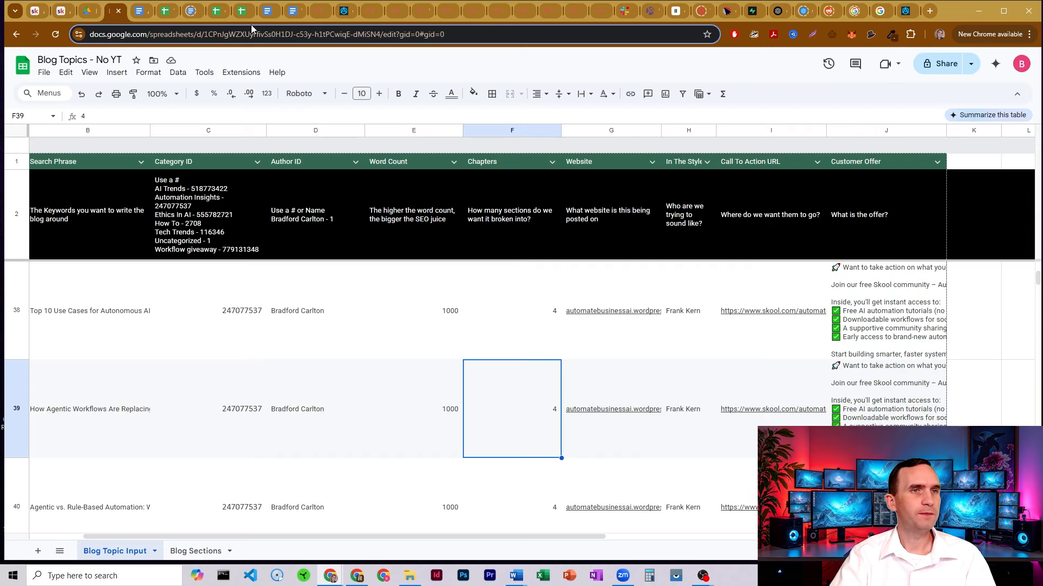
left_click(318, 14)
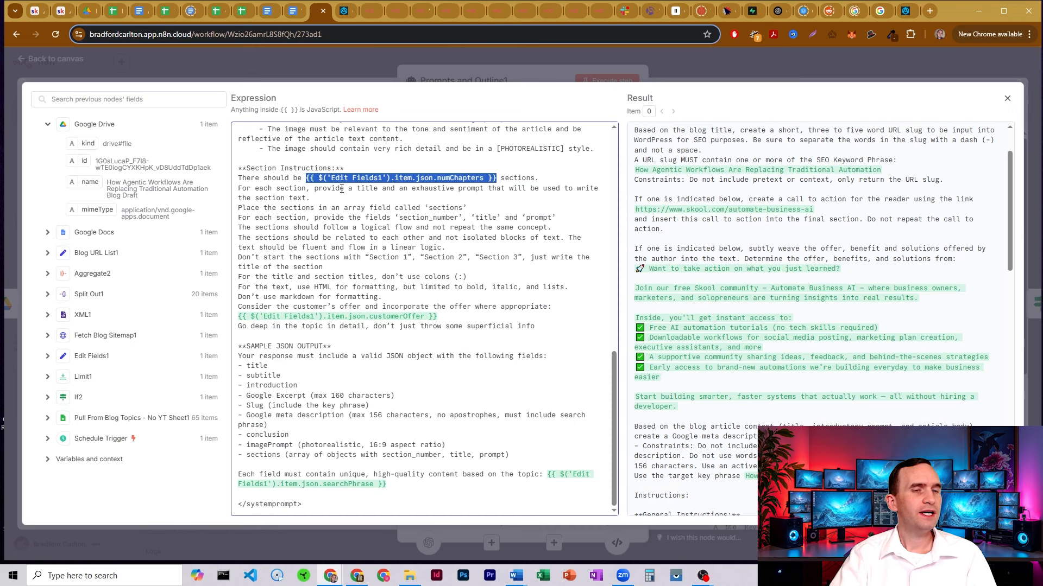
left_click_drag(348, 189, 529, 193)
left_click(441, 193)
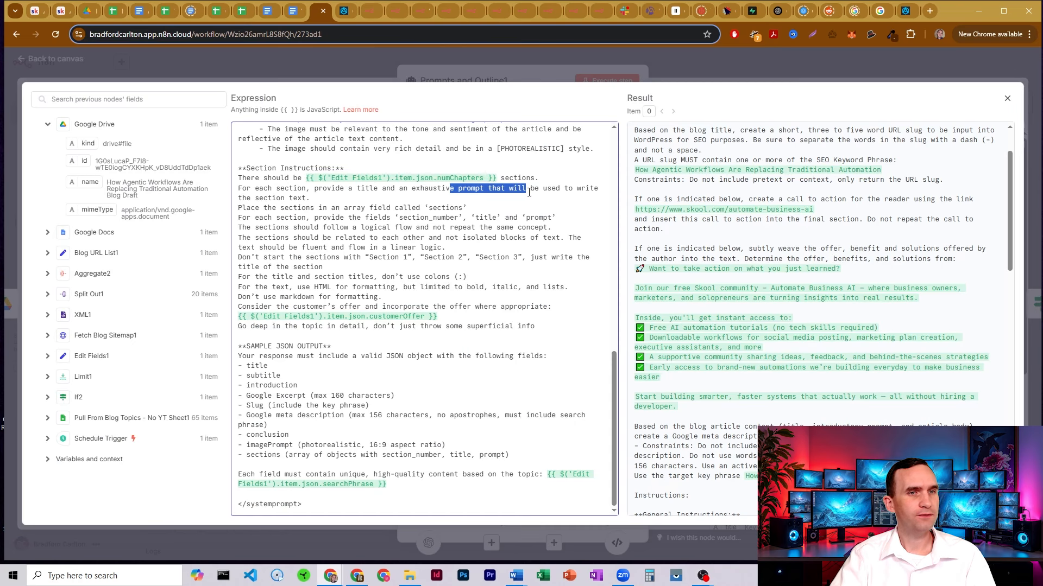
left_click_drag(396, 209, 565, 219)
left_click(437, 218)
left_click(441, 217)
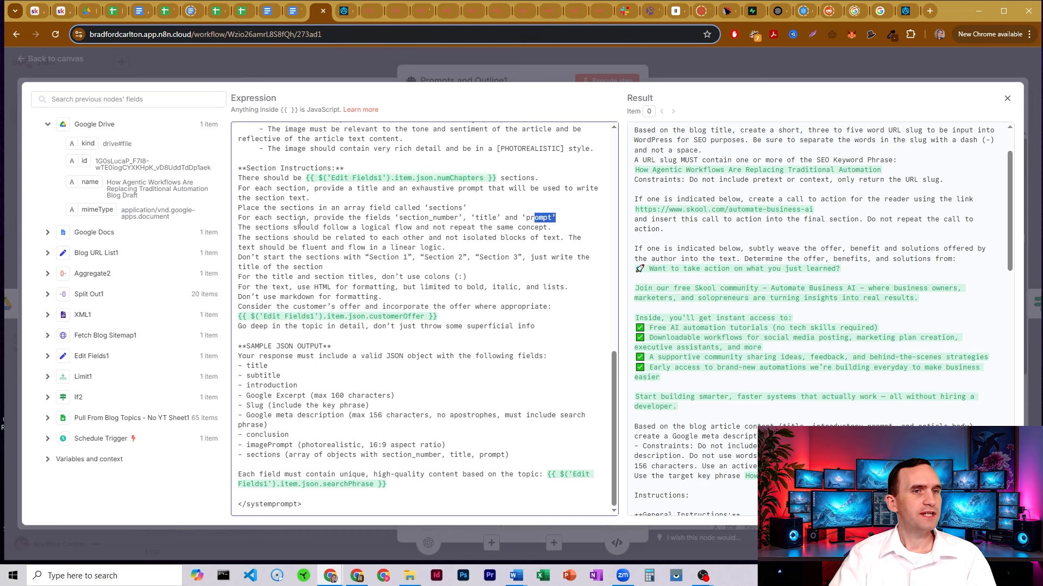
left_click_drag(365, 236, 471, 228)
left_click(478, 229)
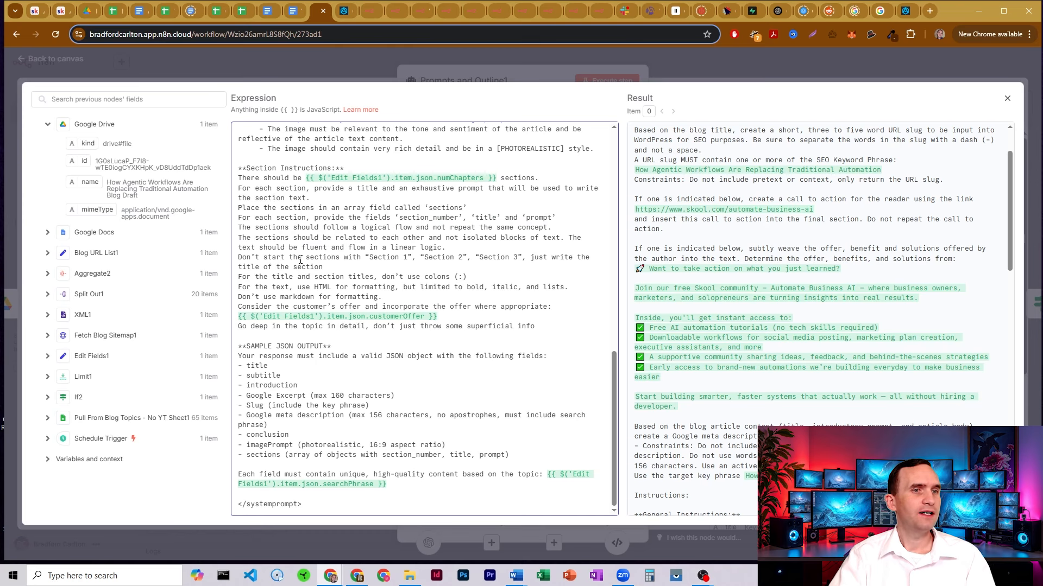
left_click_drag(373, 257, 590, 253)
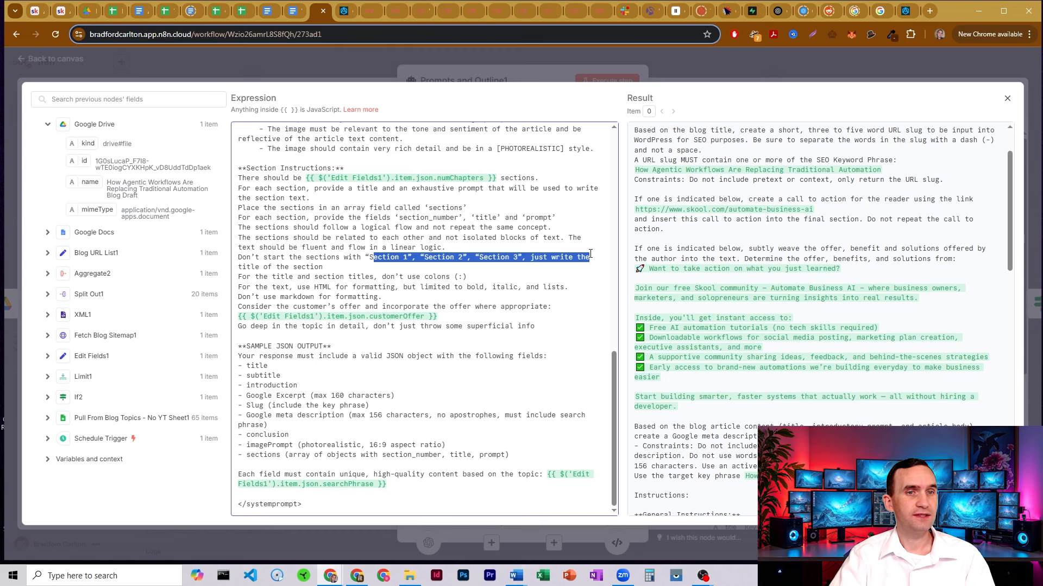
left_click(480, 258)
left_click_drag(366, 258, 530, 259)
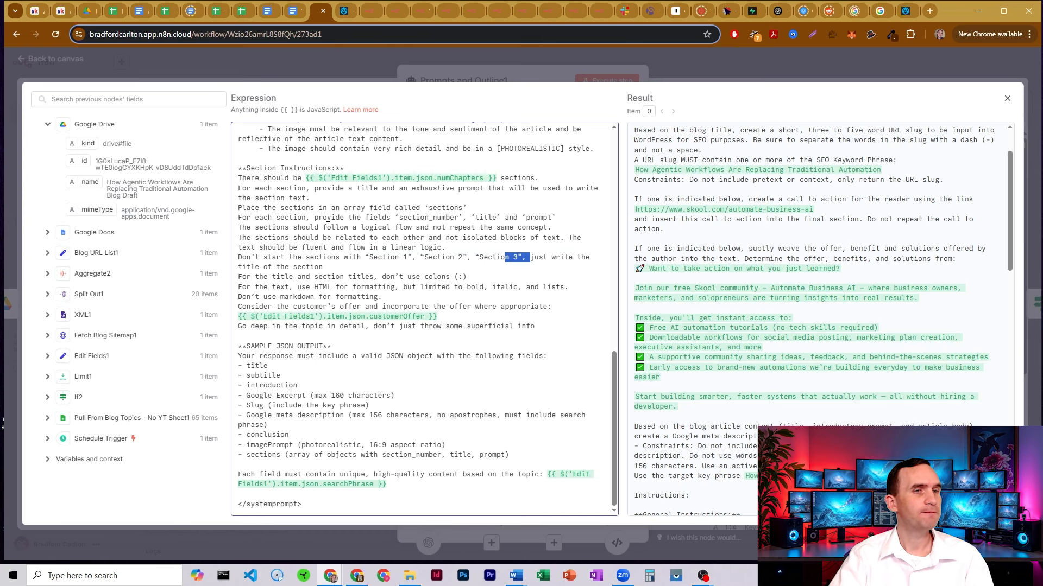
left_click_drag(268, 276, 478, 276)
left_click(353, 278)
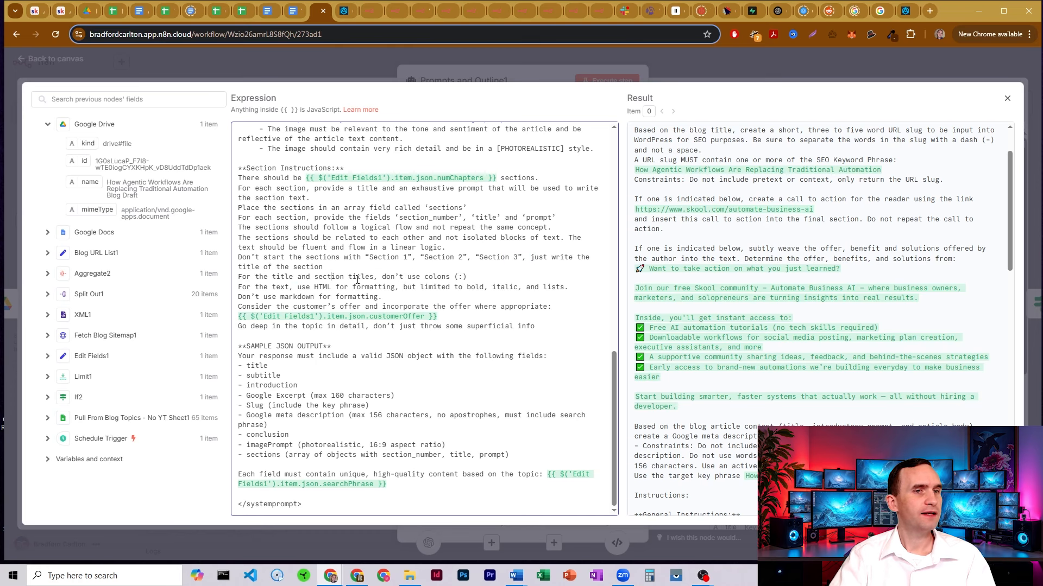
double_click(405, 277)
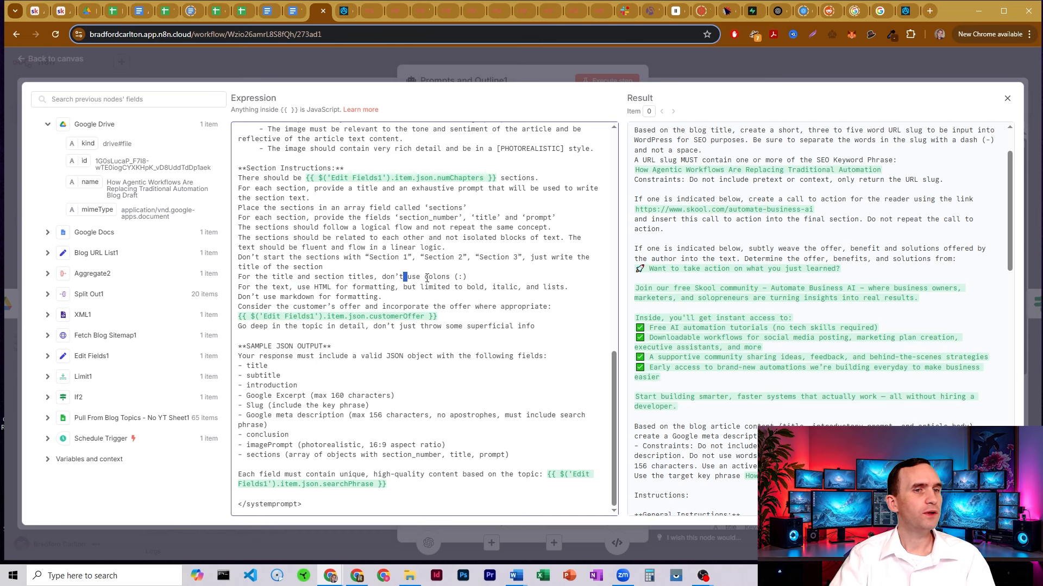
left_click(274, 290)
left_click_drag(274, 290, 549, 296)
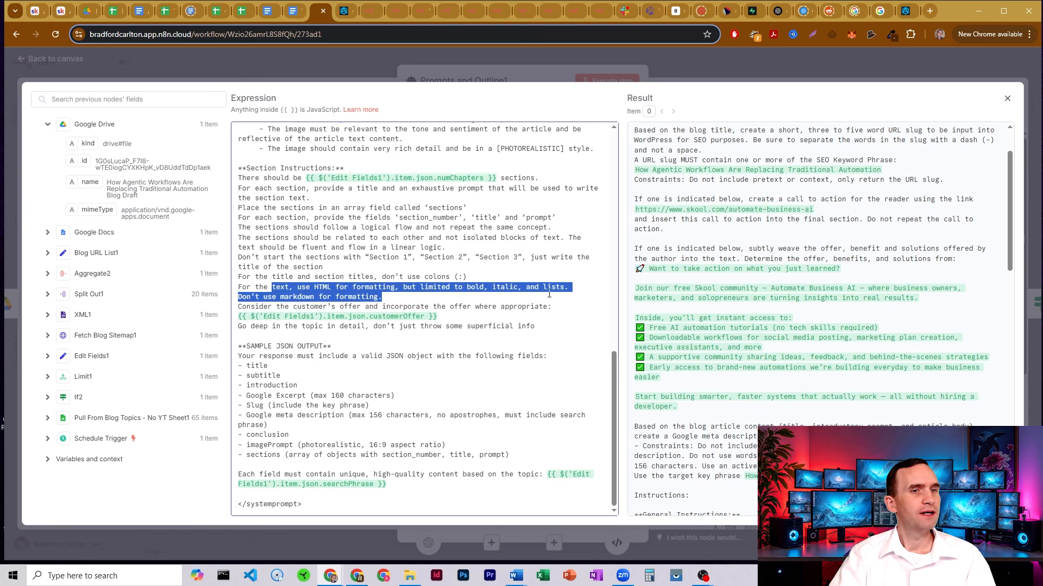
left_click(413, 299)
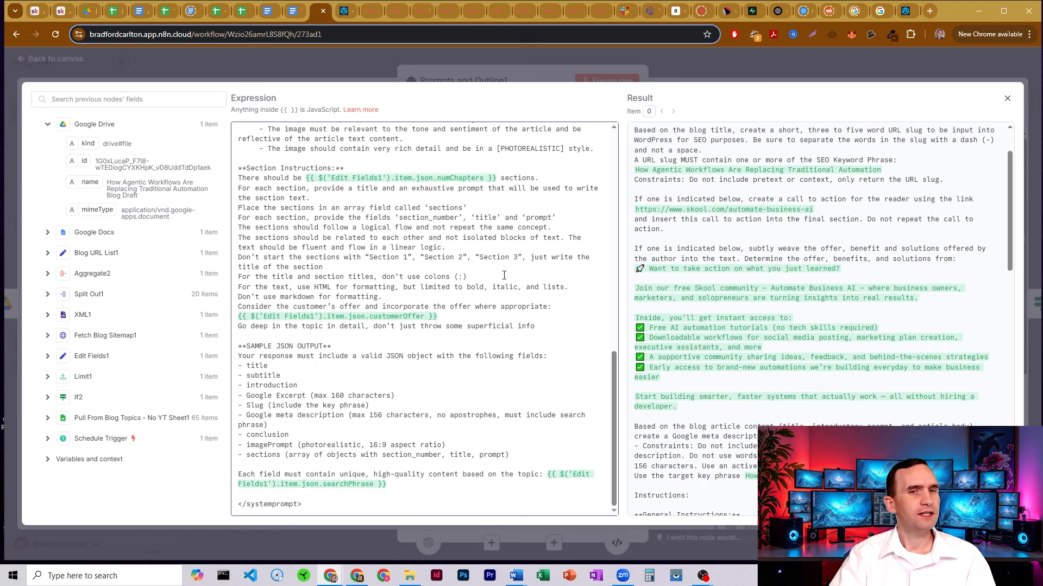
Highlight the customerOffer, HTML formatting and go-deep instructions in the system message
scroll(705, 302, "down", 10)
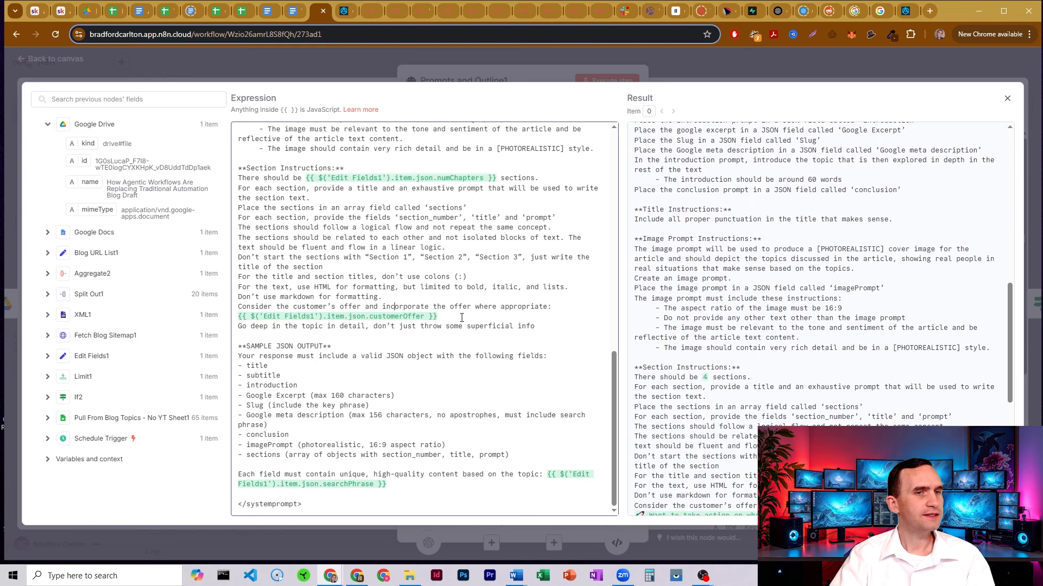
left_click_drag(451, 318, 238, 318)
left_click(411, 316)
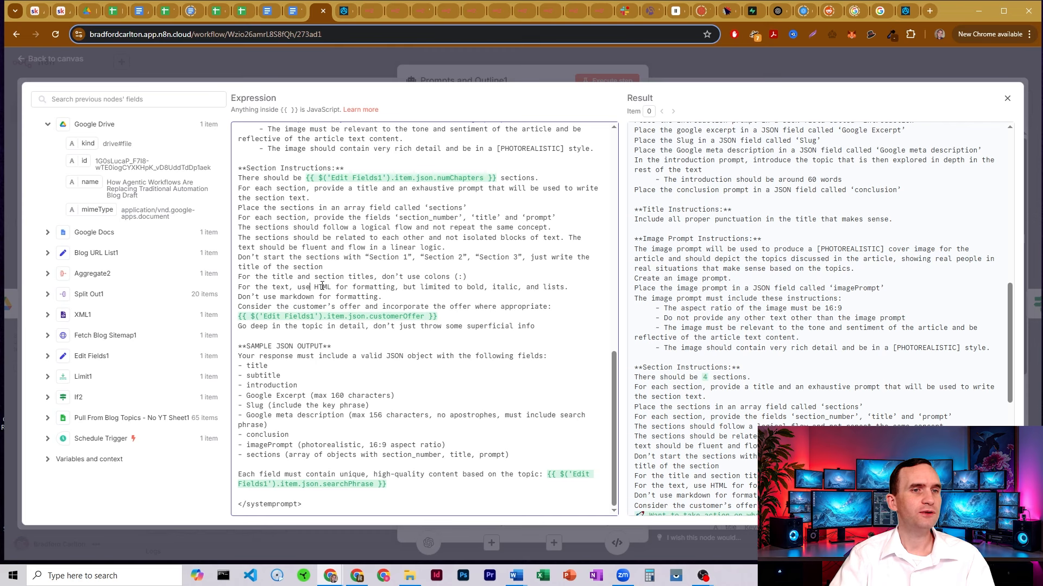
left_click_drag(322, 286, 395, 287)
left_click(395, 287)
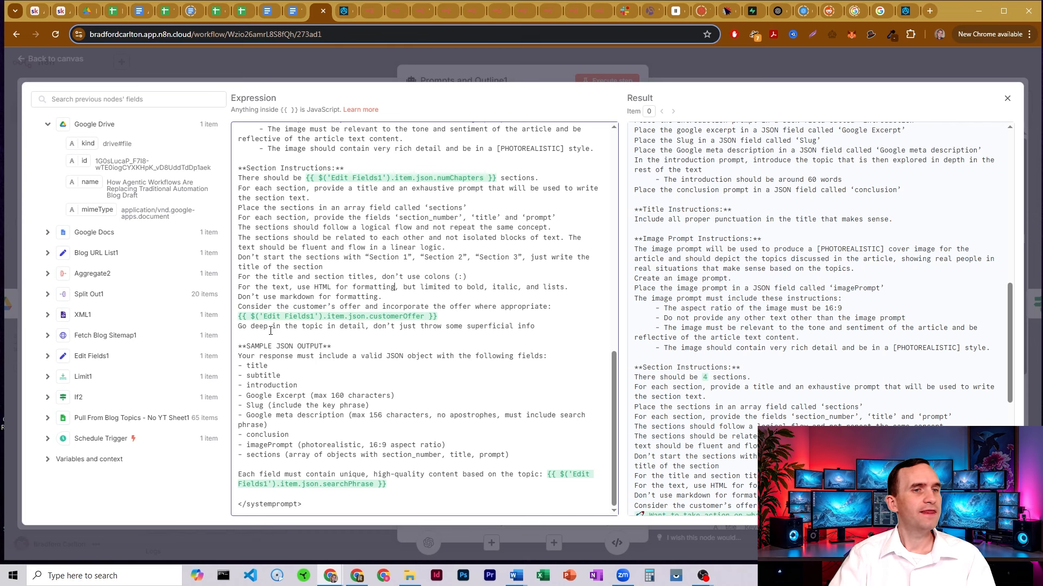
left_click_drag(254, 326, 502, 325)
left_click(481, 324)
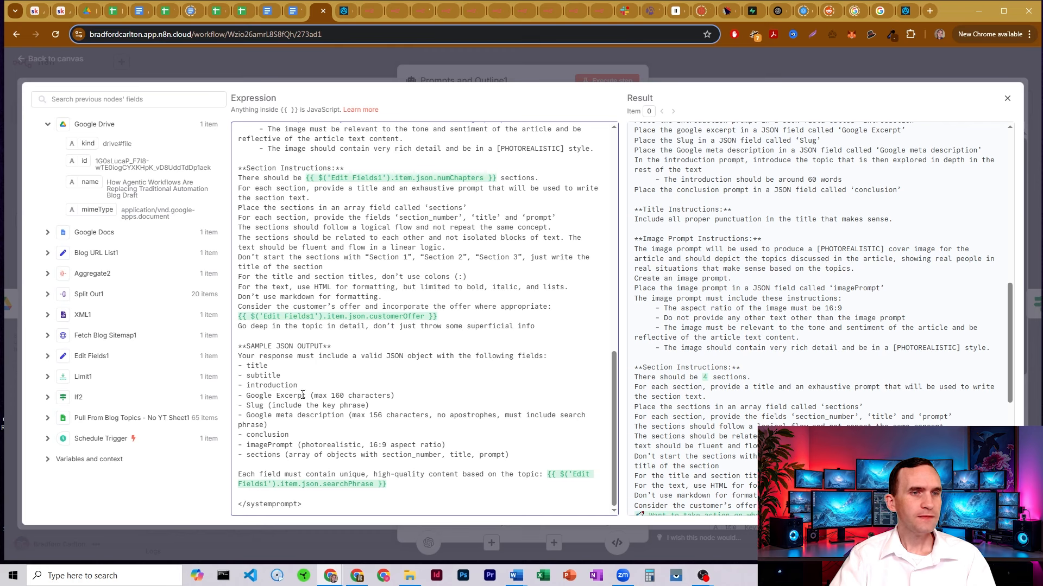
Walk through the sample JSON fields (Google Excerpt, Slug, meta description, sections), then close the editor
left_click_drag(247, 347, 503, 455)
left_click(351, 415)
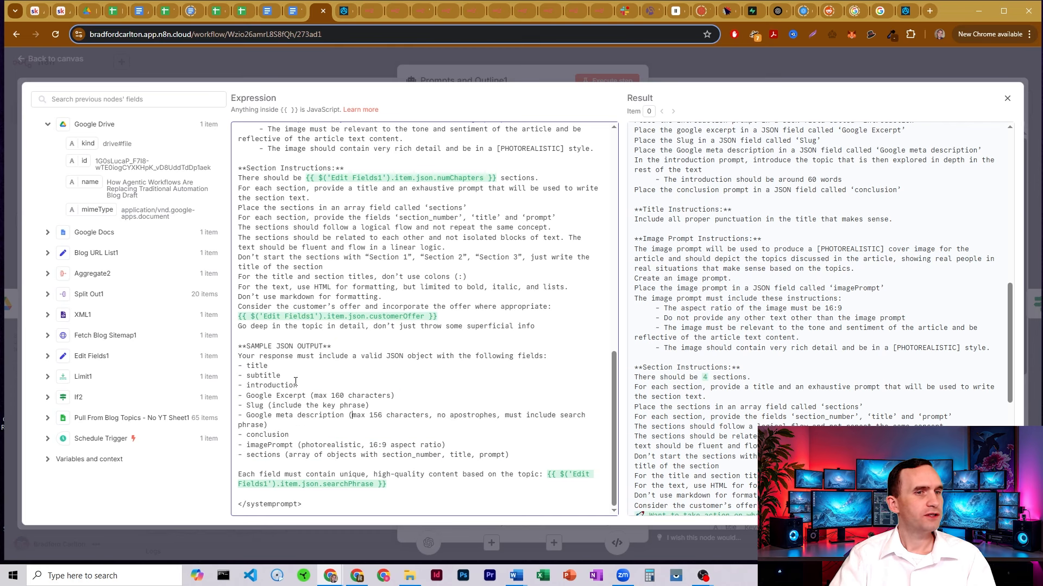
left_click_drag(246, 396, 310, 405)
left_click(259, 413)
triple_click(257, 416)
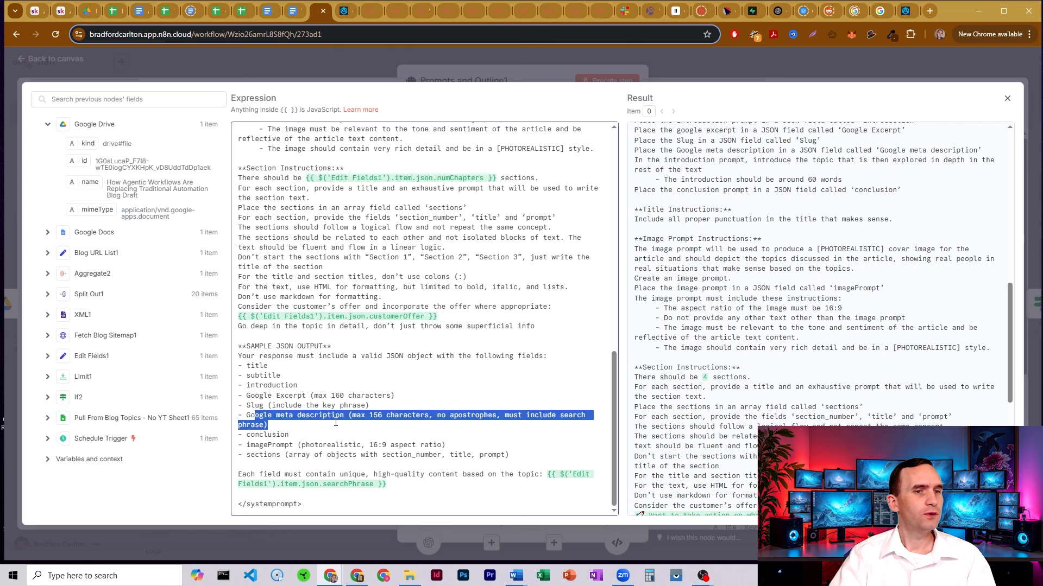
left_click(337, 418)
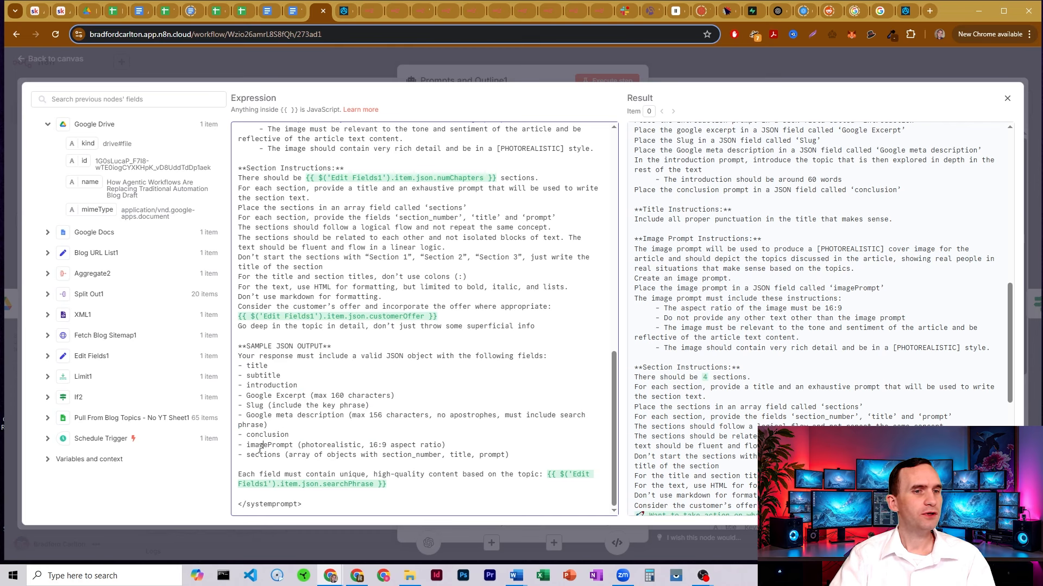
left_click_drag(256, 454, 385, 459)
left_click(385, 459)
key("shift+Home")
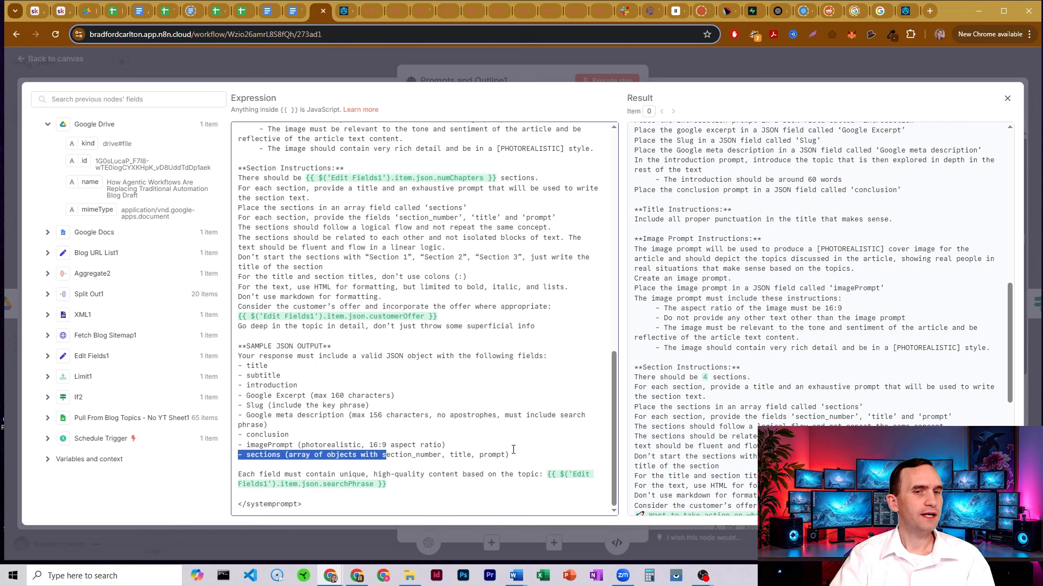
key("Down")
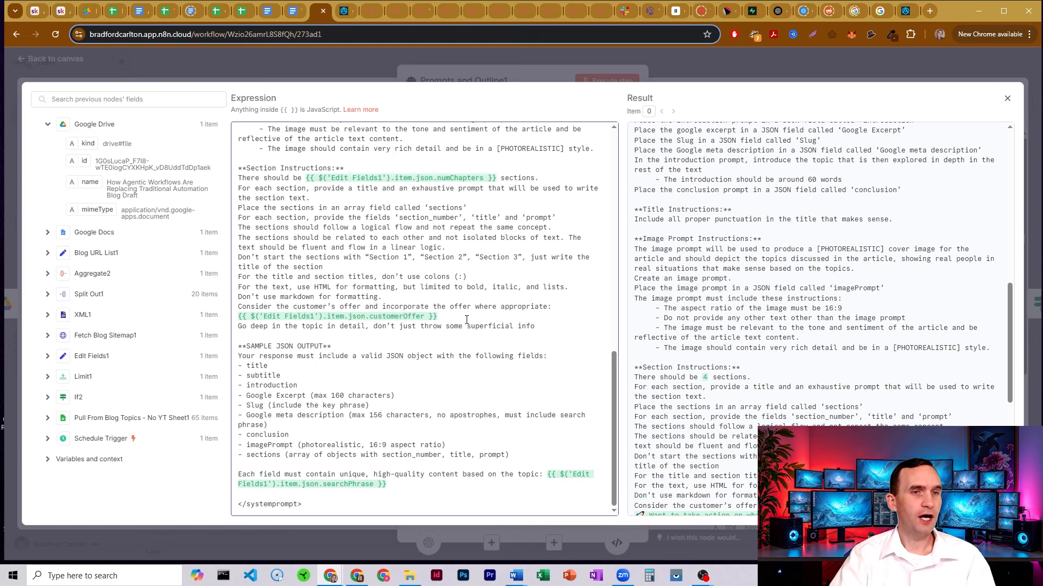
left_click(493, 79)
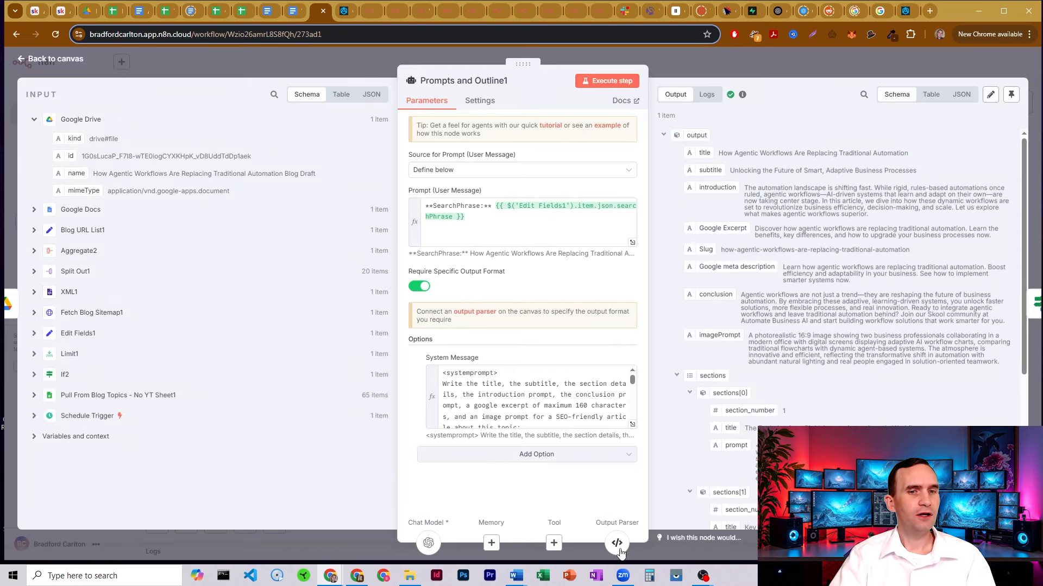
Scroll through Structured Output Parser2's four-section JSON example, then go back to the canvas
left_click(617, 543)
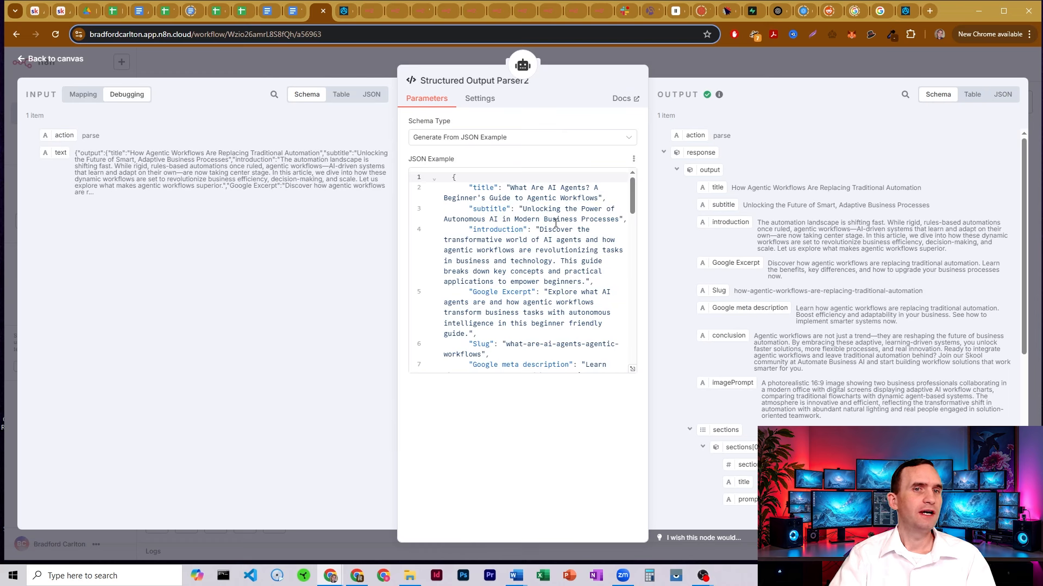
mouse_move(633, 187)
left_mouse_down()
mouse_move(635, 198)
mouse_move(635, 186)
left_mouse_up()
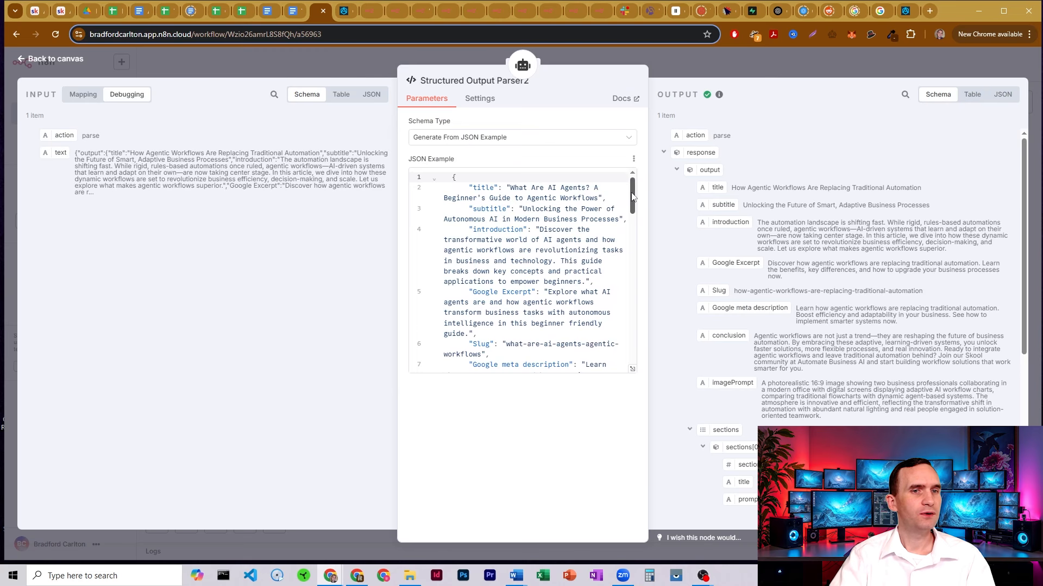
left_click_drag(634, 196, 636, 270)
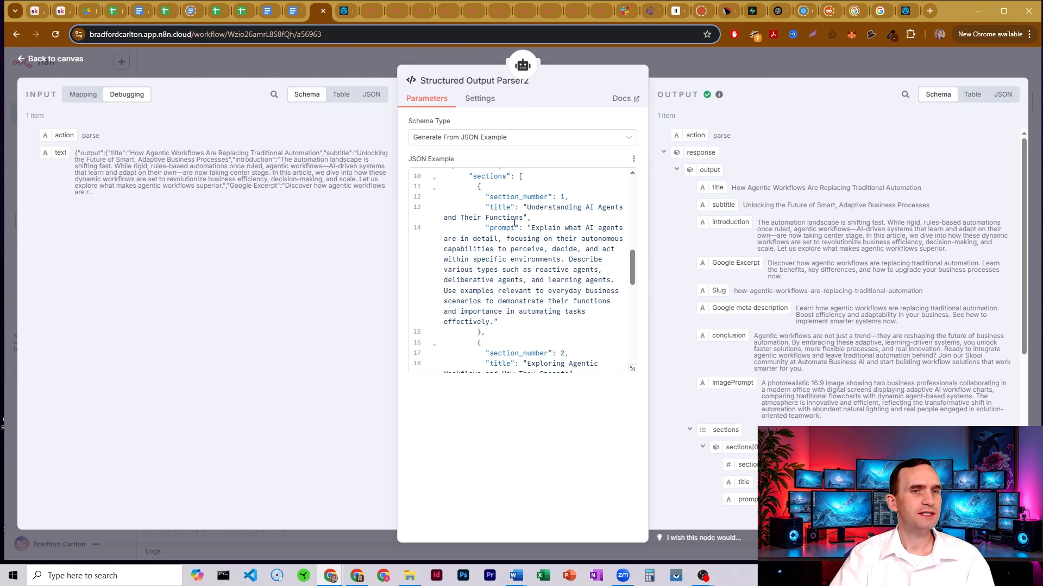
left_click_drag(634, 261, 633, 353)
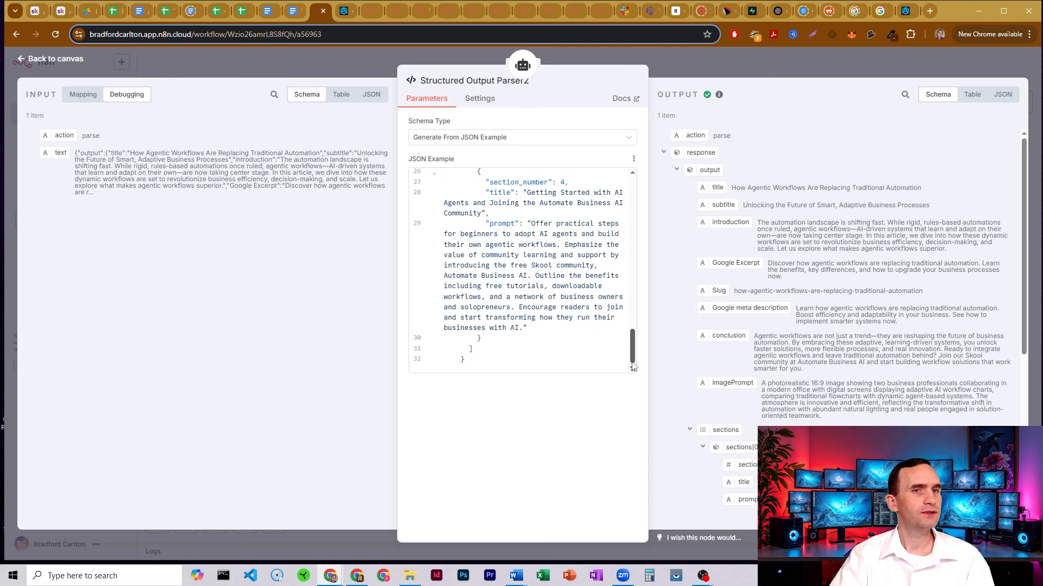
left_click(683, 62)
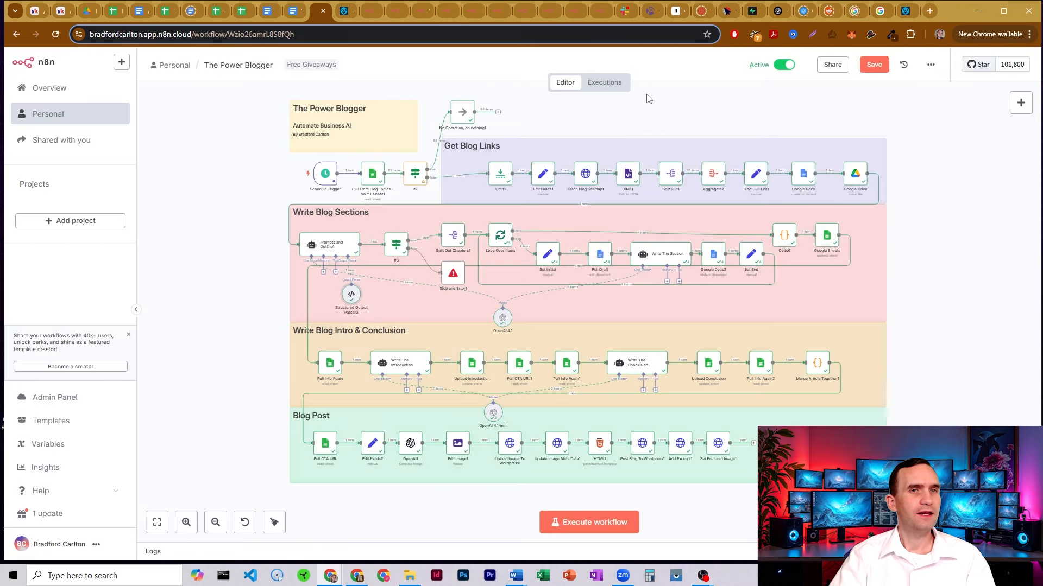
double_click(397, 249)
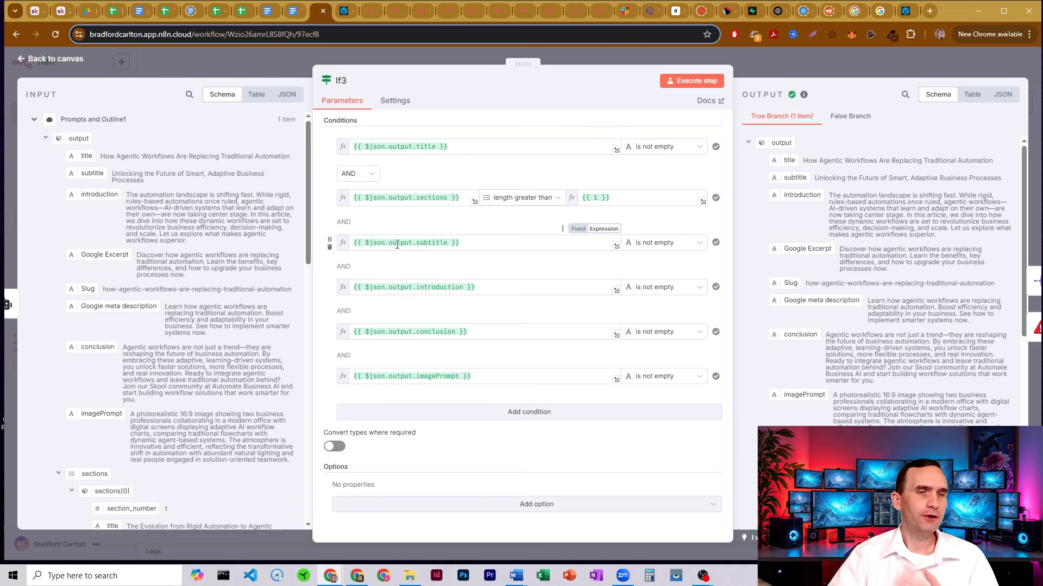
left_click(783, 57)
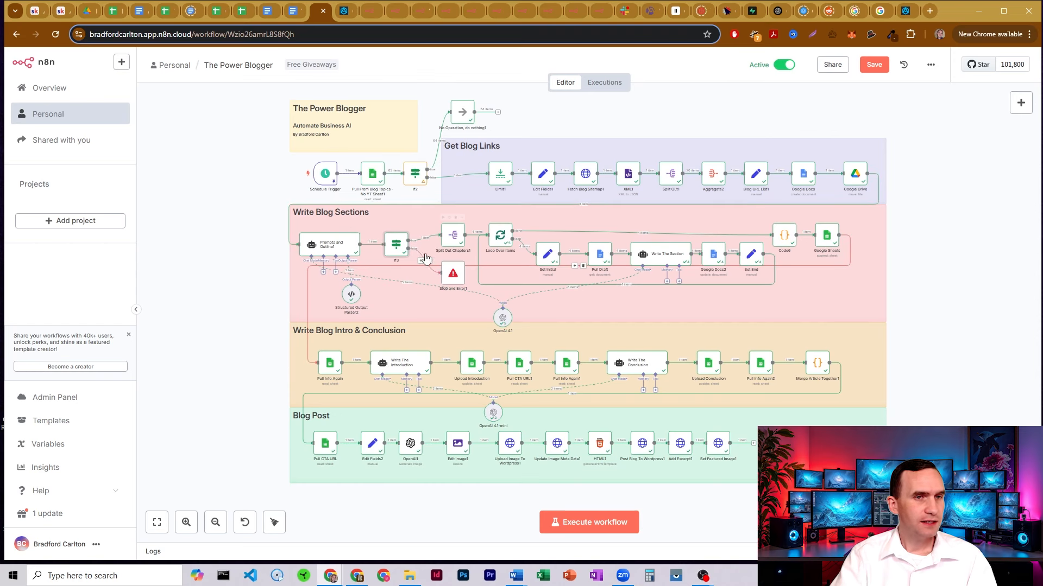
double_click(451, 233)
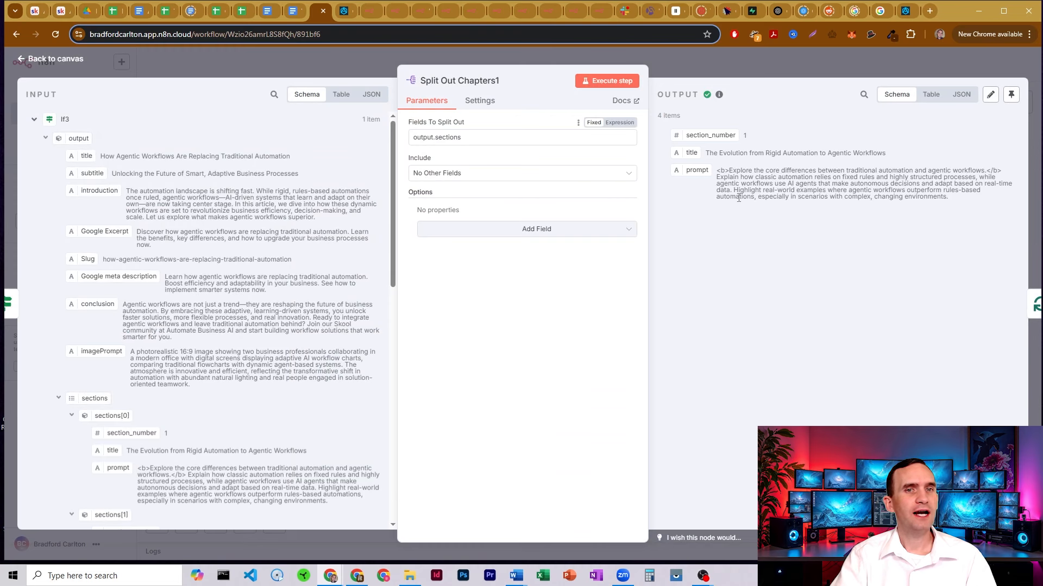
left_click(704, 58)
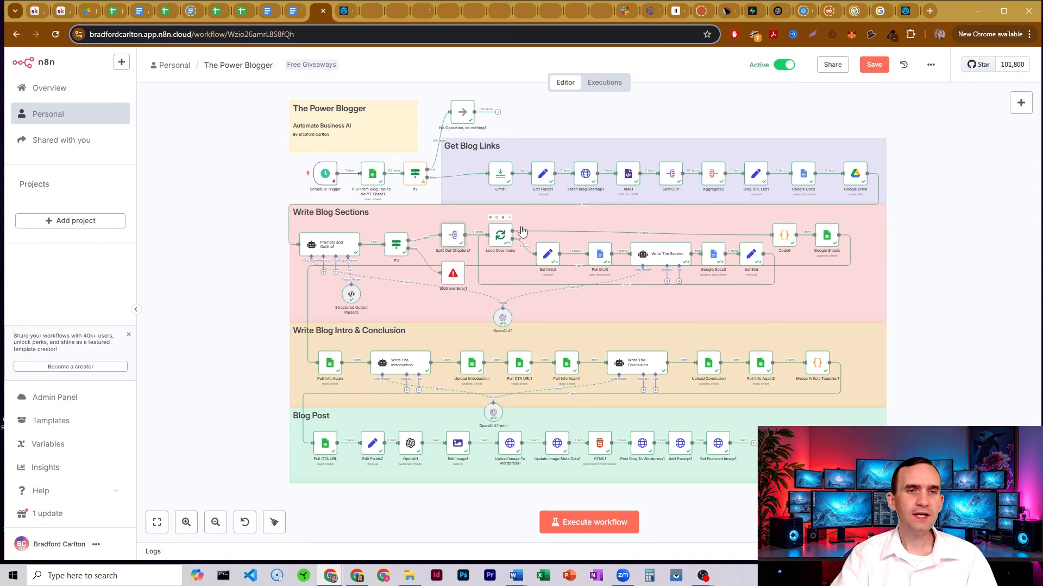
double_click(549, 255)
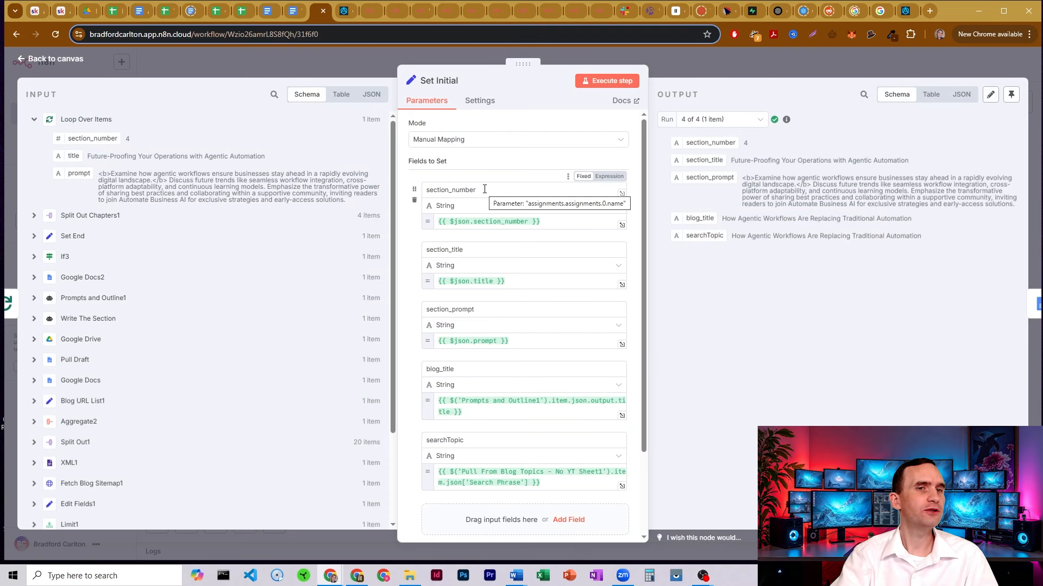
left_click(684, 55)
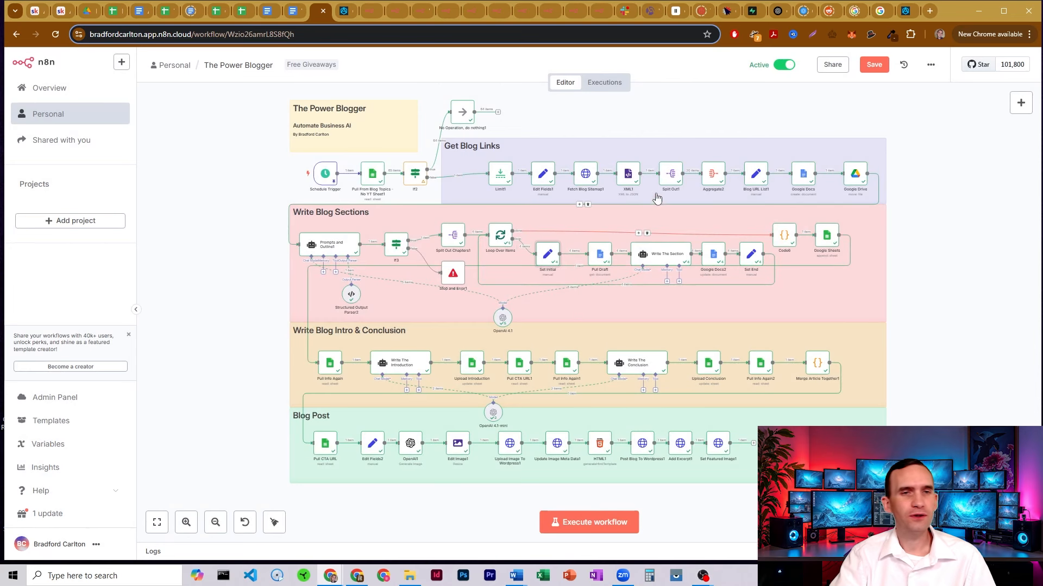
double_click(547, 258)
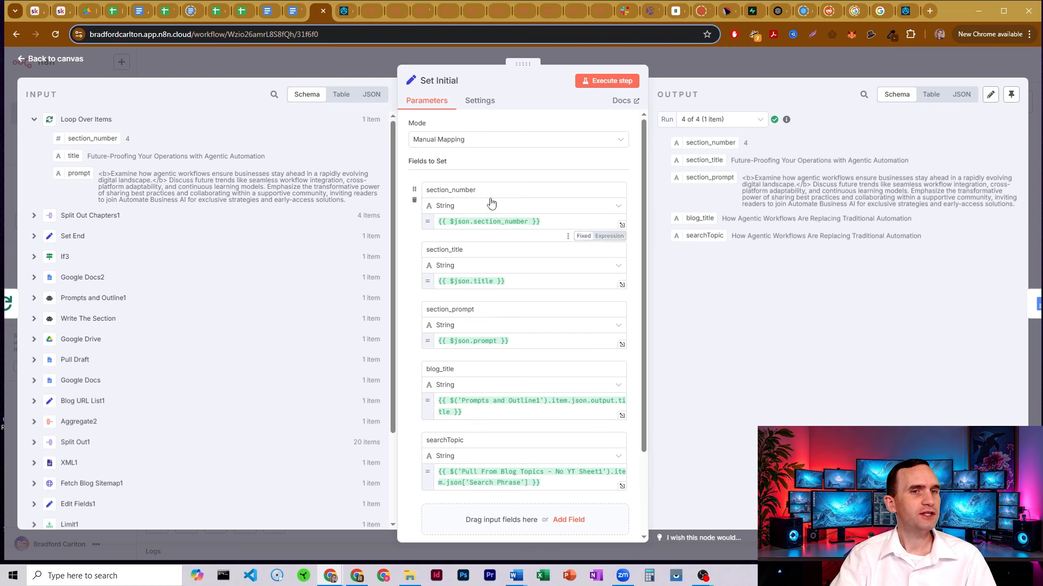
left_click_drag(545, 222, 489, 223)
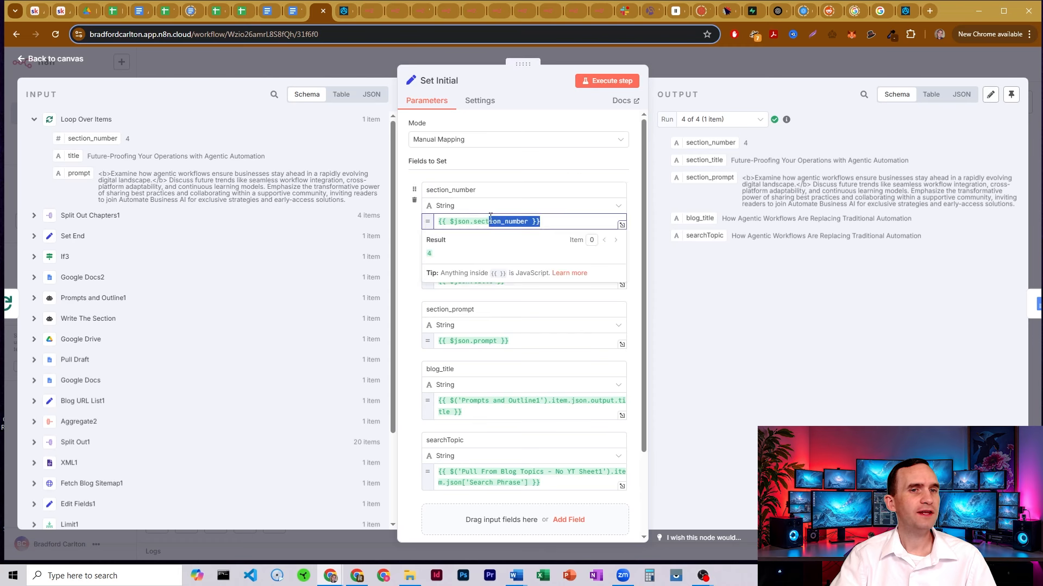
left_click(501, 175)
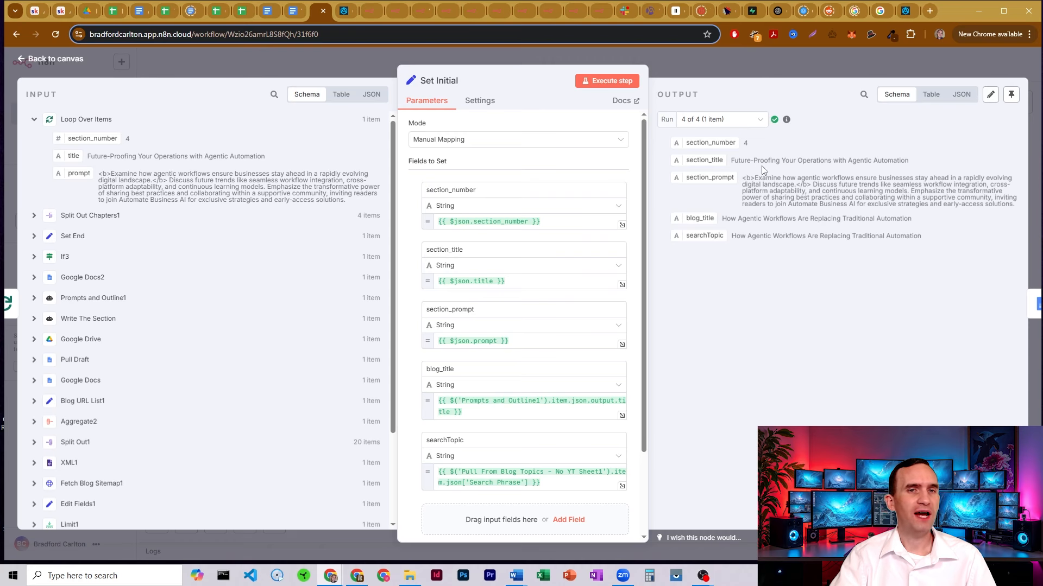
left_click(690, 52)
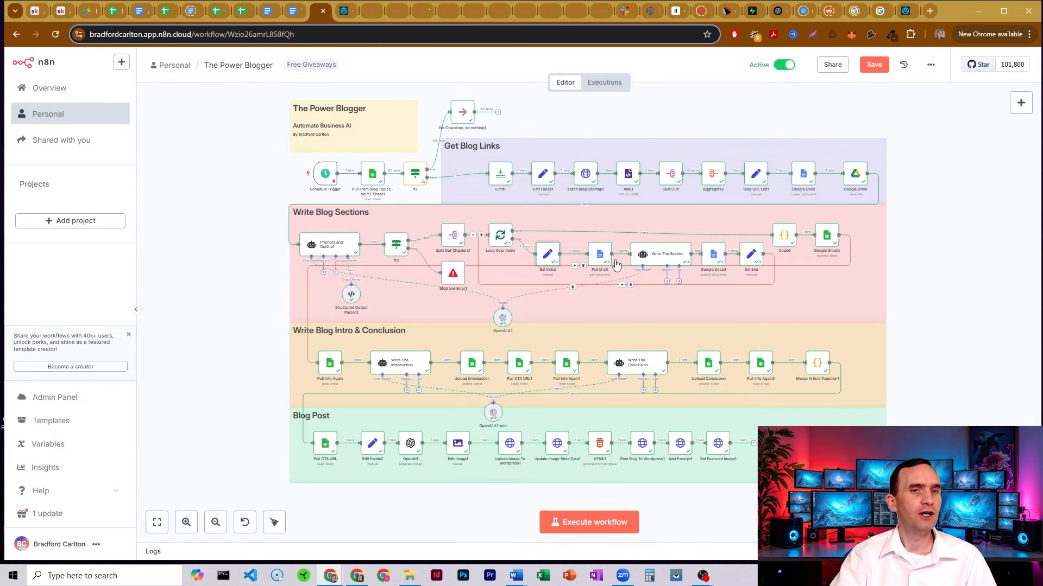
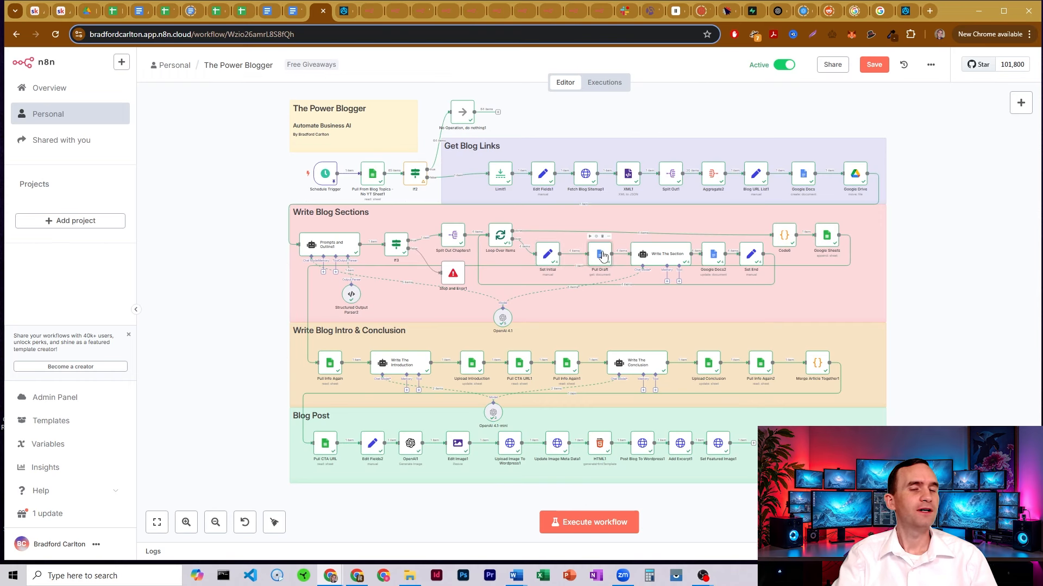
Inspect the Pull Draft node's Doc ID expression and its result, then return to the canvas
double_click(604, 257)
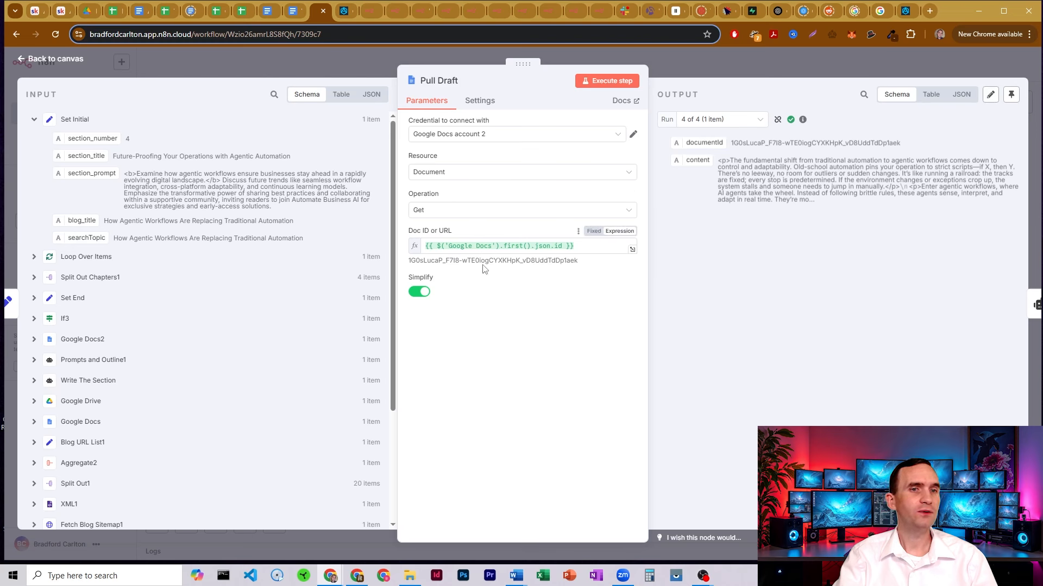
double_click(511, 245)
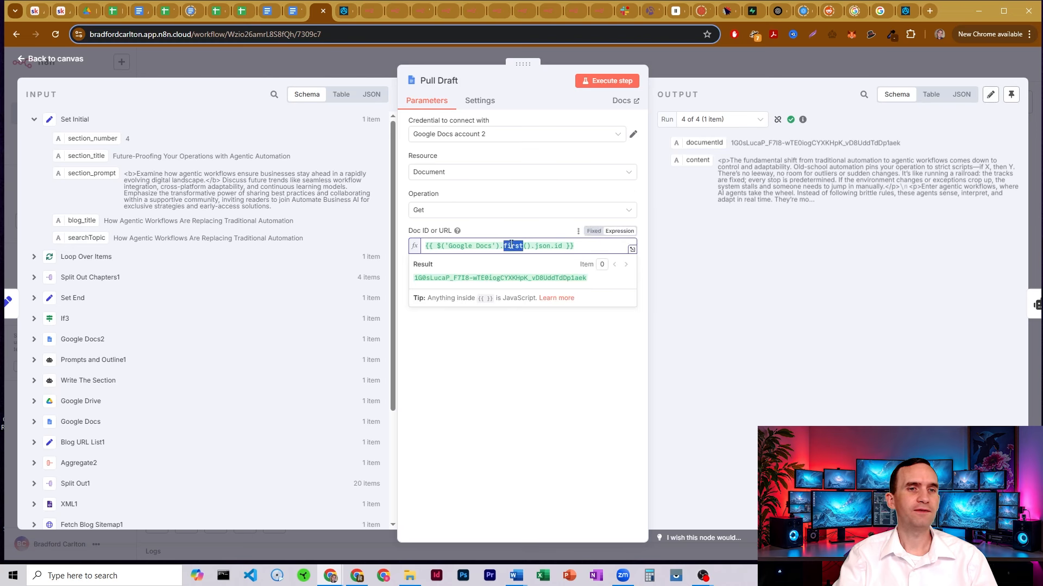
left_click(528, 198)
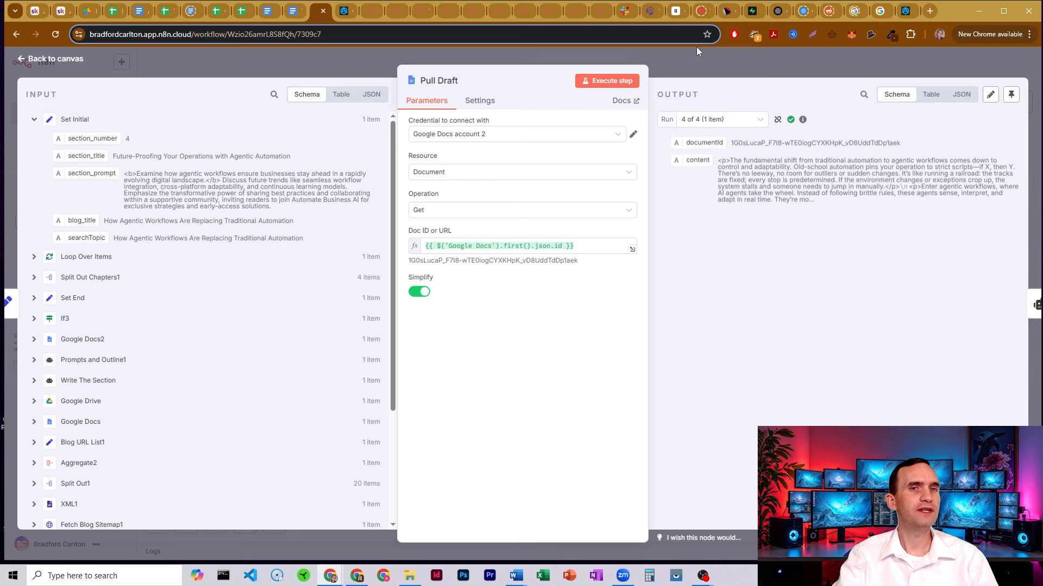
left_click(700, 63)
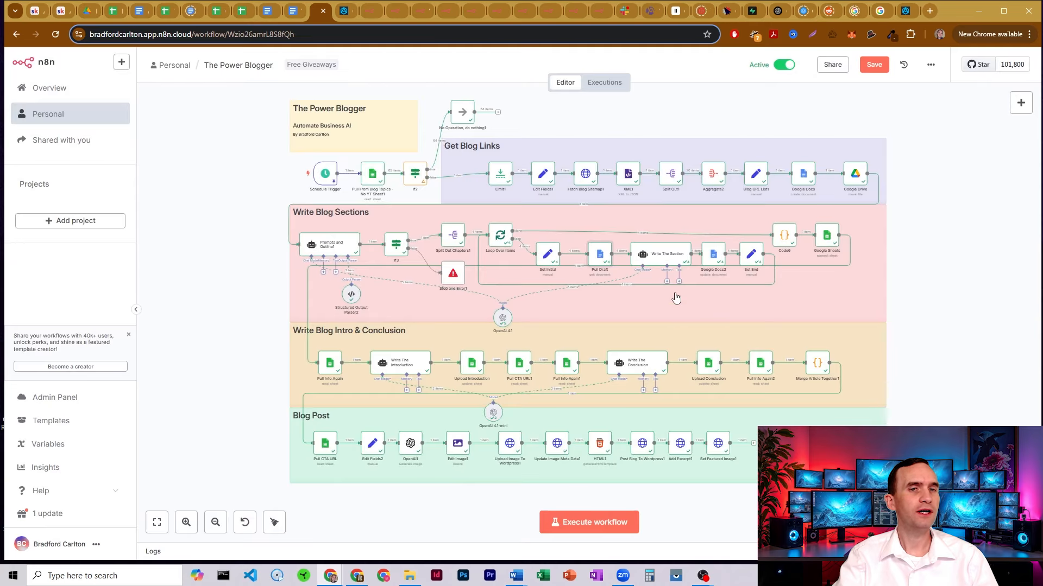
In Write The Section, preview the user prompt's article title expression, then expand the system message
double_click(667, 255)
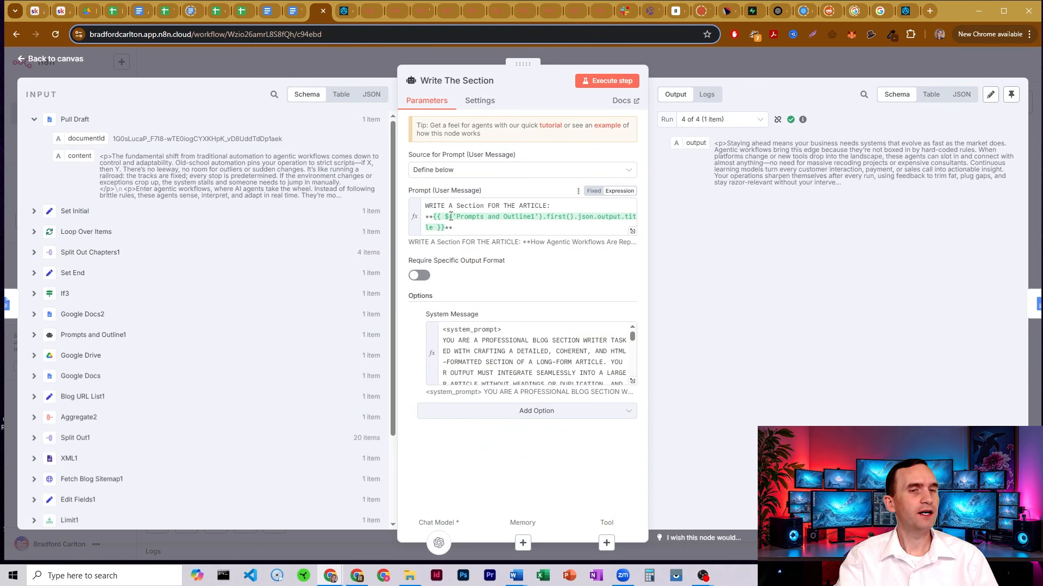
left_click(468, 227)
left_click_drag(630, 230, 426, 218)
left_click(454, 217)
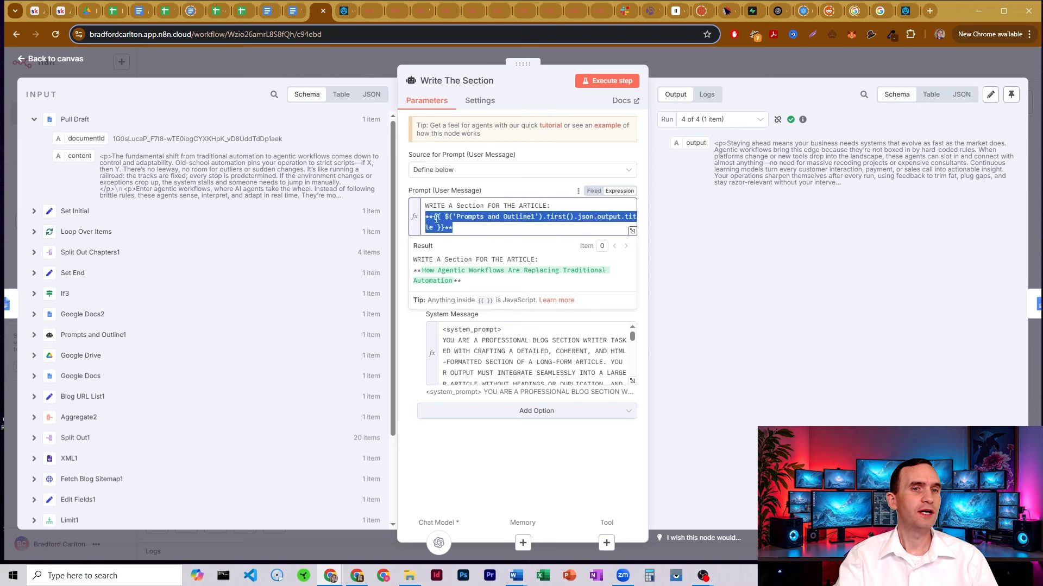
left_click(461, 223)
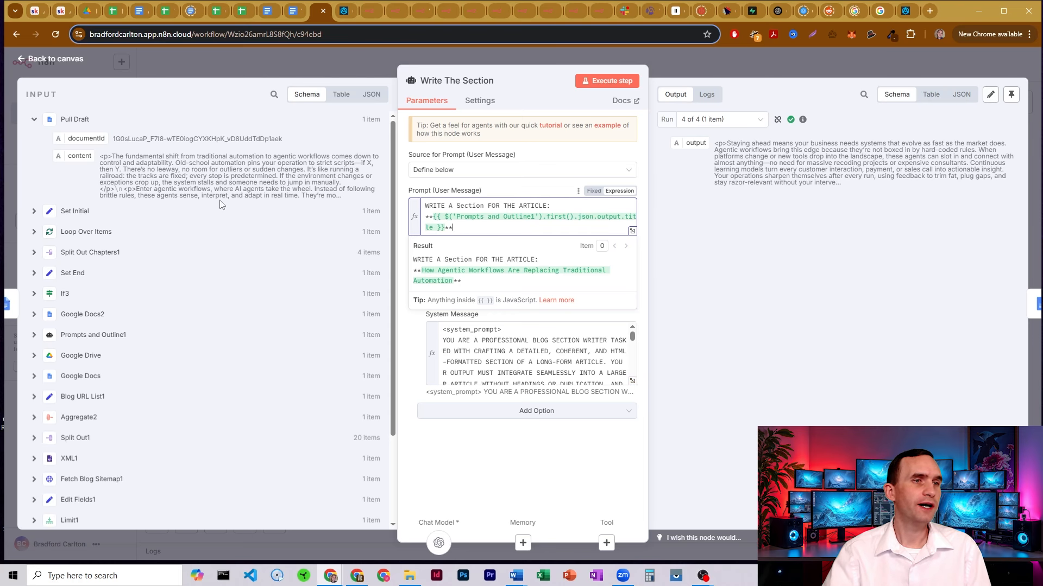
left_click(632, 383)
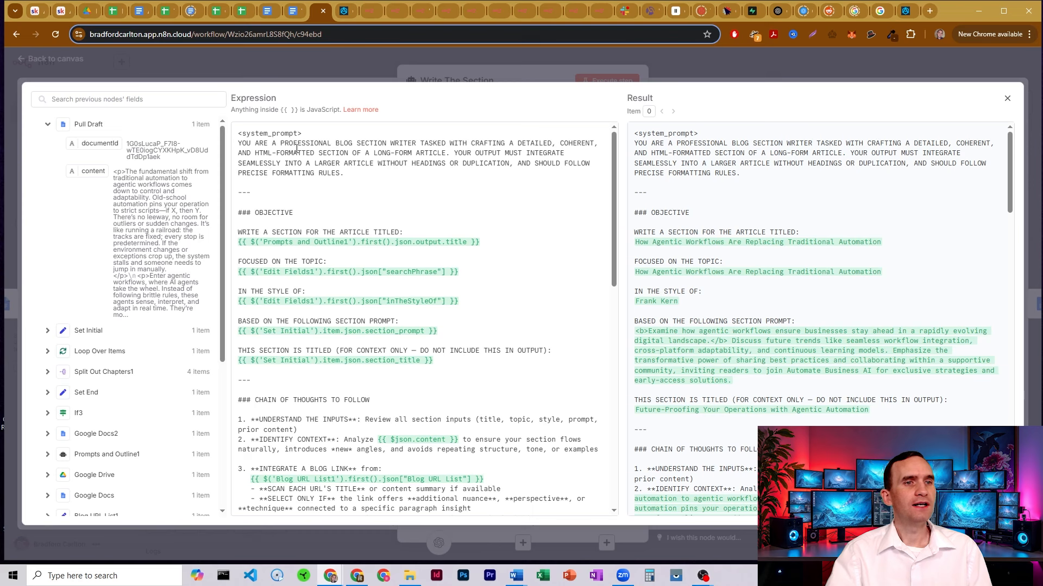
left_click_drag(296, 148, 445, 154)
left_click(447, 155)
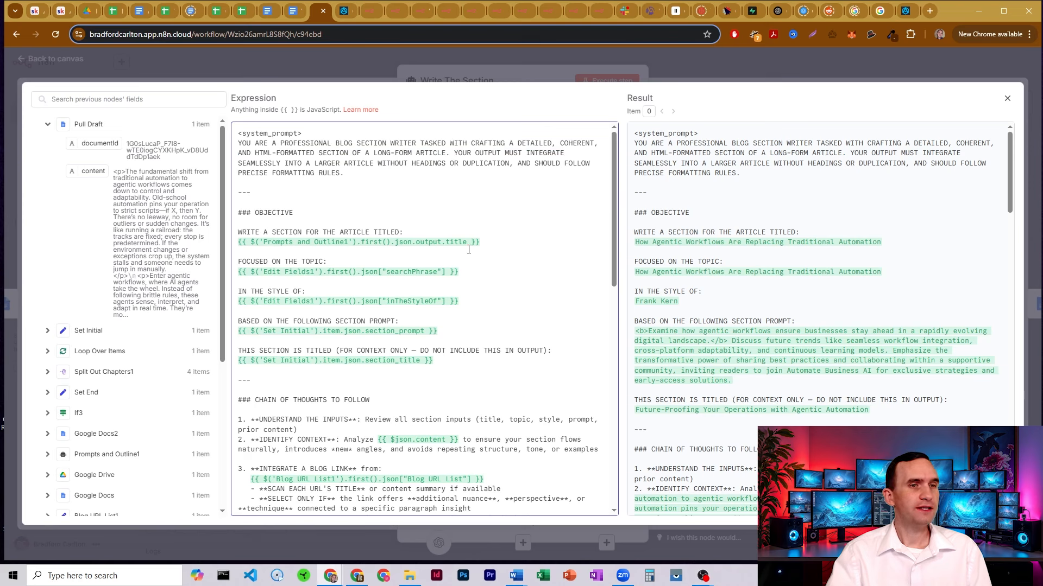
left_click_drag(481, 246, 239, 244)
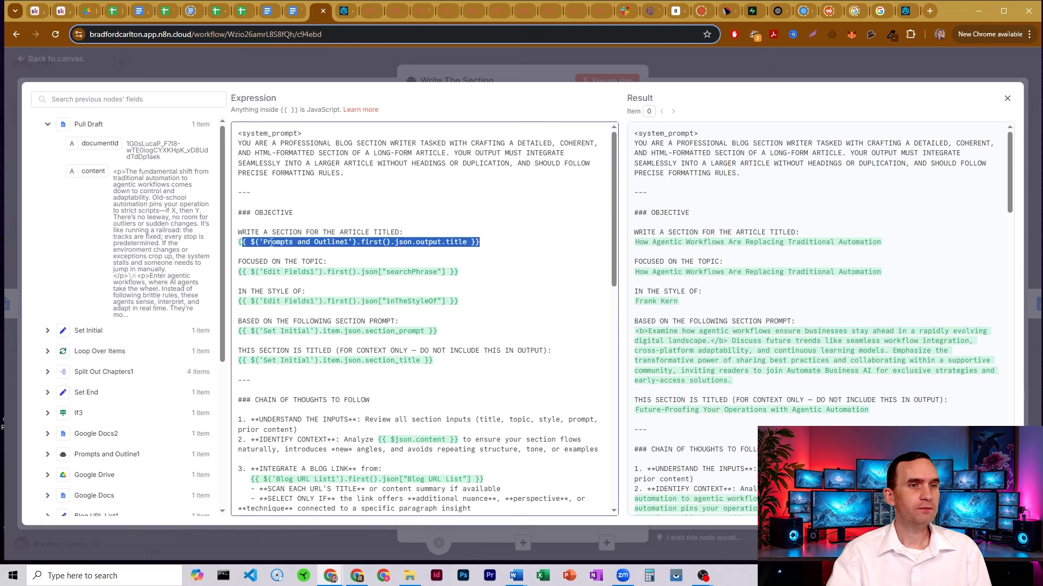
left_click(348, 249)
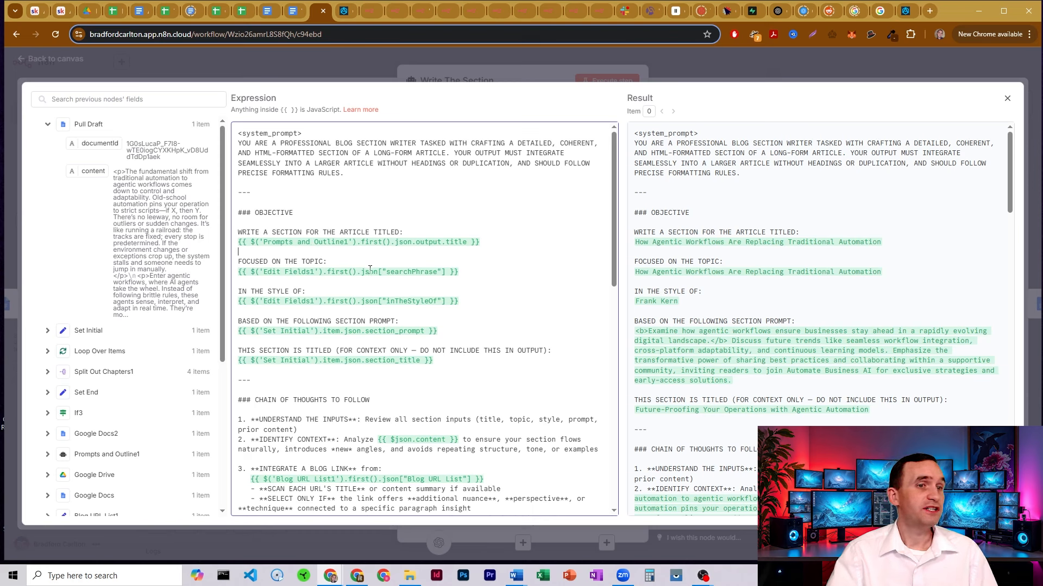
left_click_drag(278, 275, 477, 280)
left_click(476, 280)
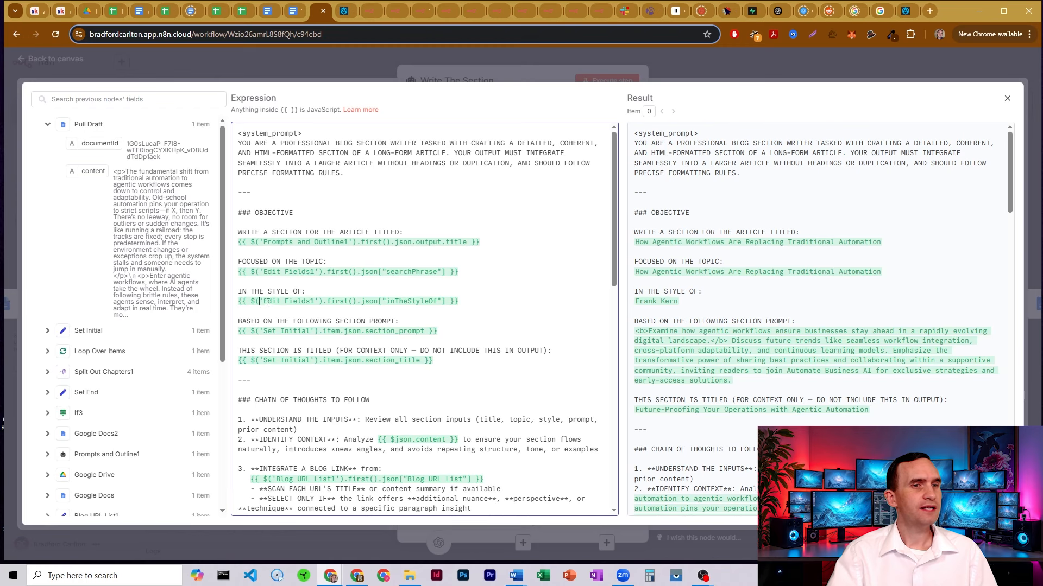
left_click_drag(263, 306, 474, 306)
left_click(464, 302)
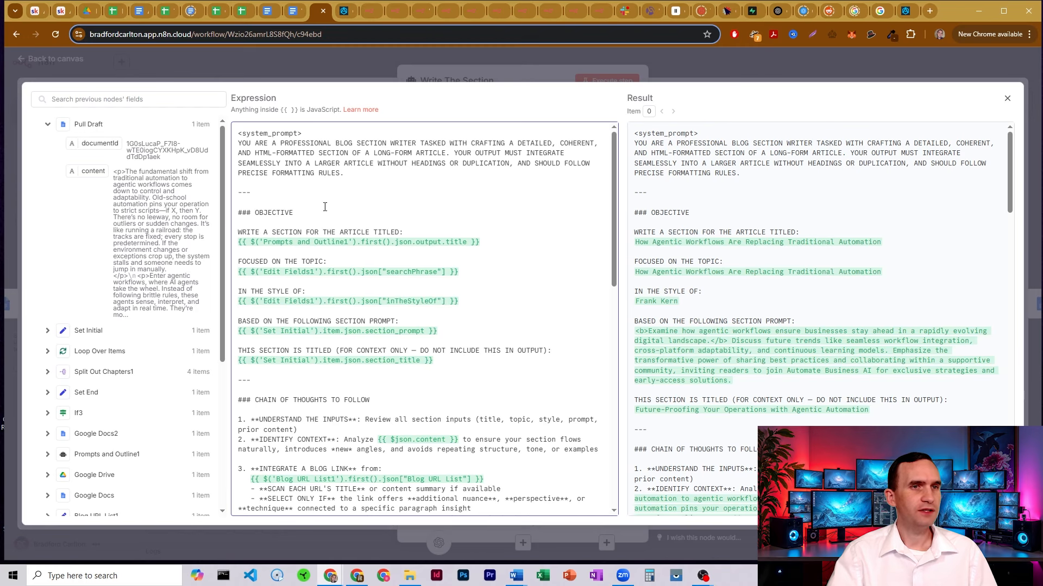
key("Escape")
key("Escape")
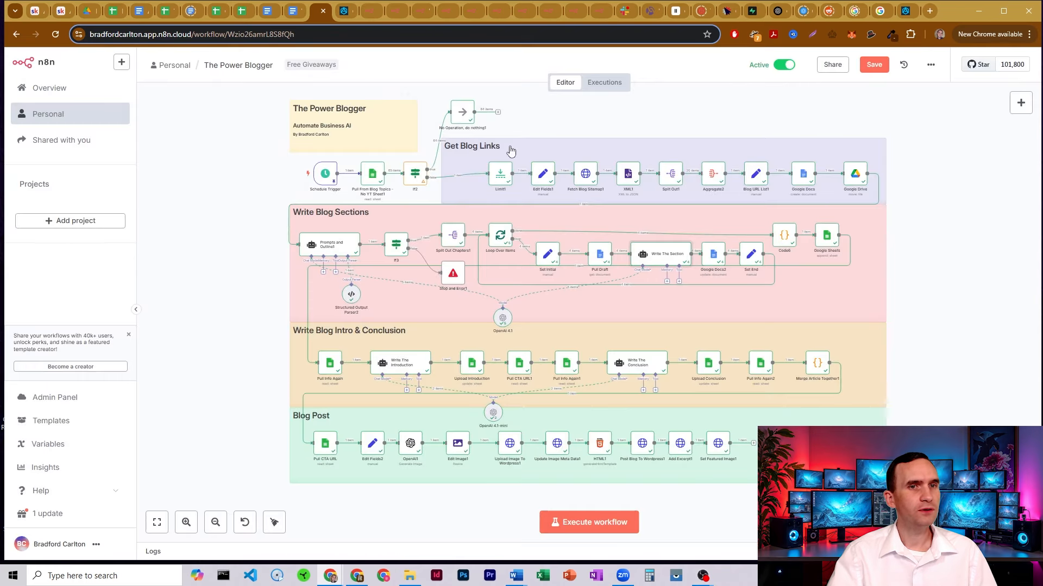
double_click(661, 256)
left_click(637, 389)
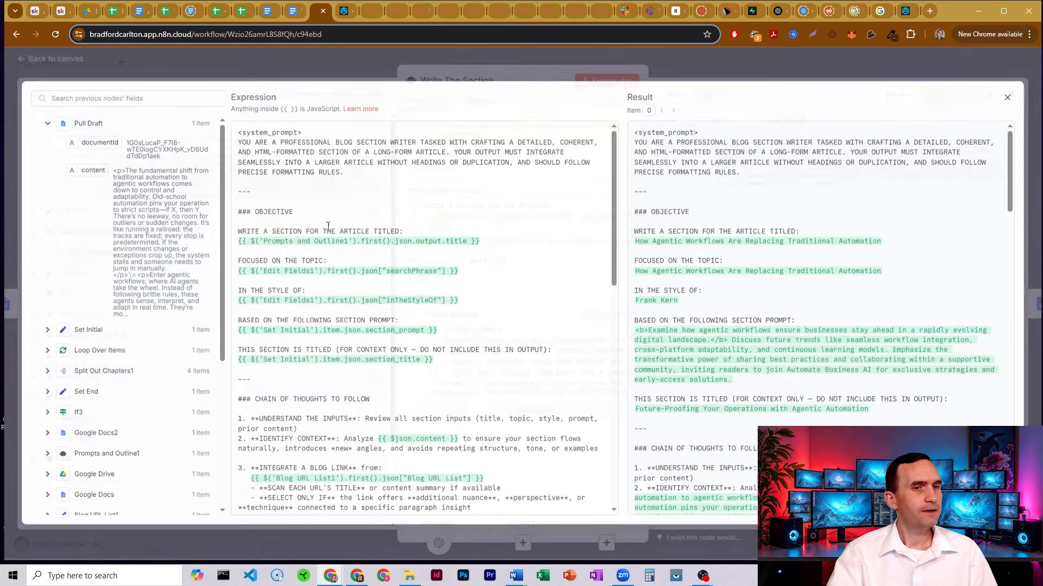
scroll(314, 266, "down", 1)
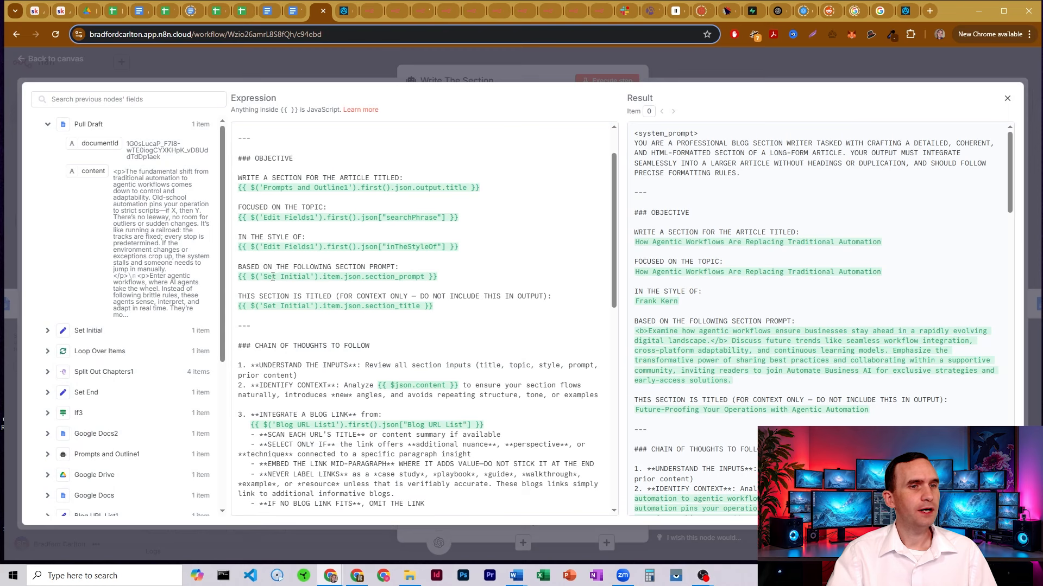
left_click_drag(263, 276, 440, 278)
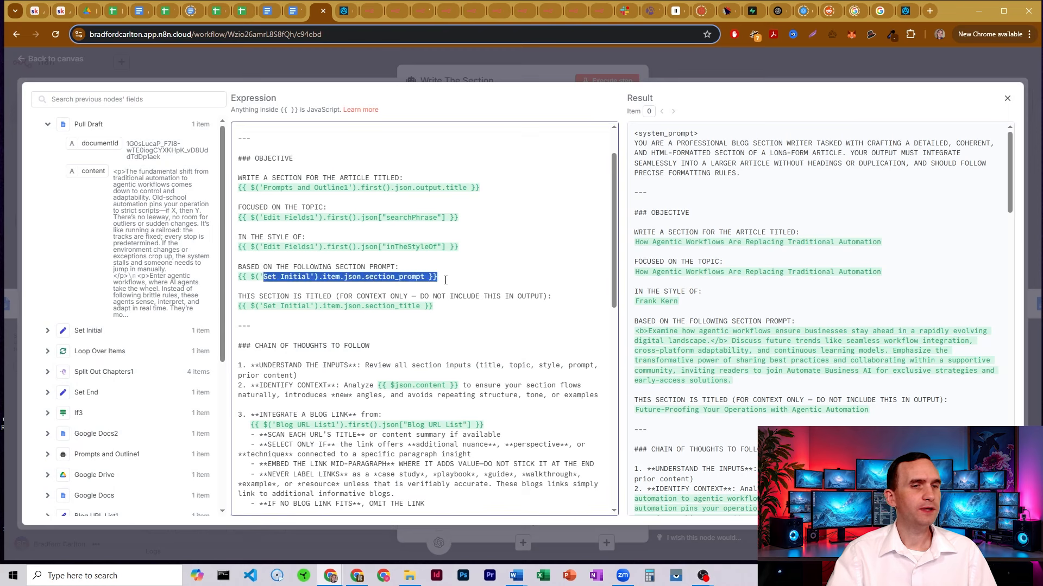
left_click(438, 277)
scroll(313, 241, "down", 1)
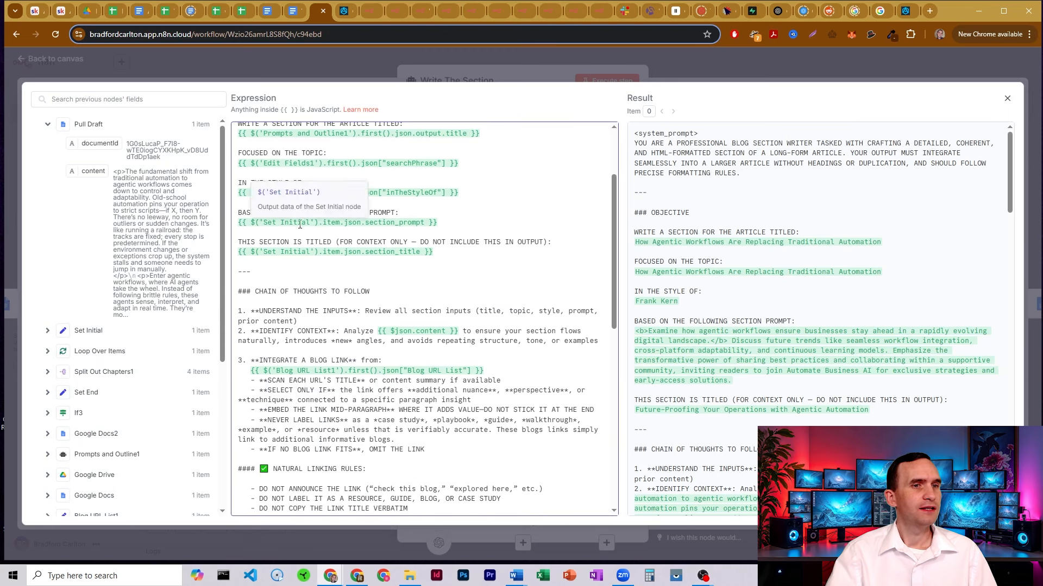
left_click_drag(370, 251, 434, 252)
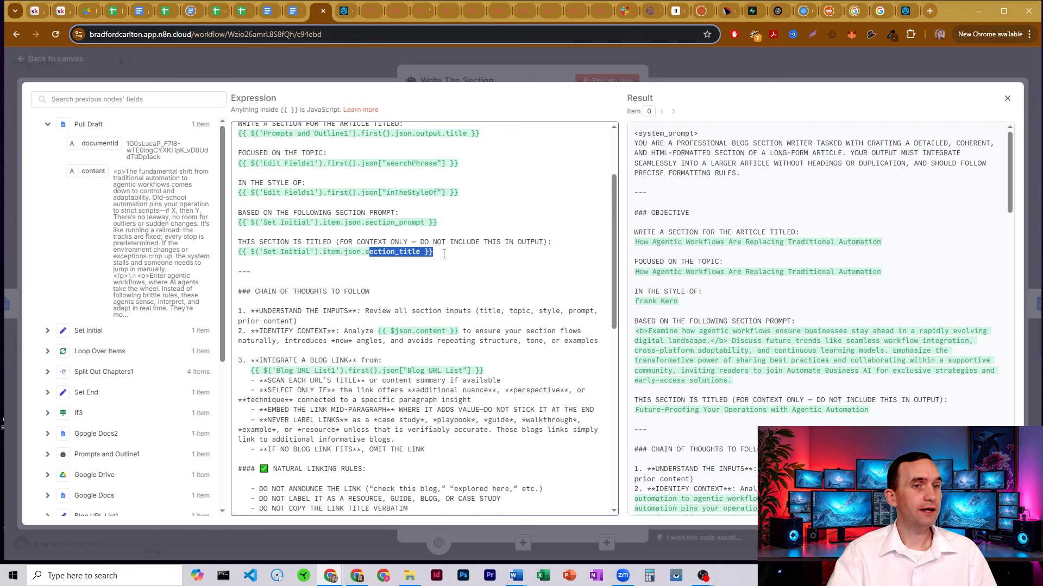
left_click(443, 254)
scroll(406, 211, "down", 2)
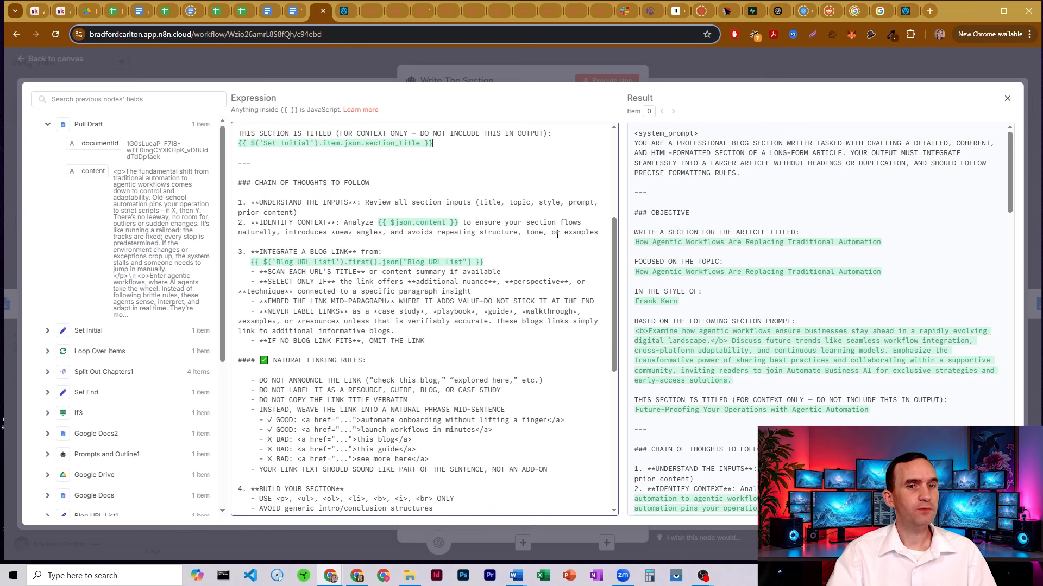
left_click_drag(377, 222, 460, 222)
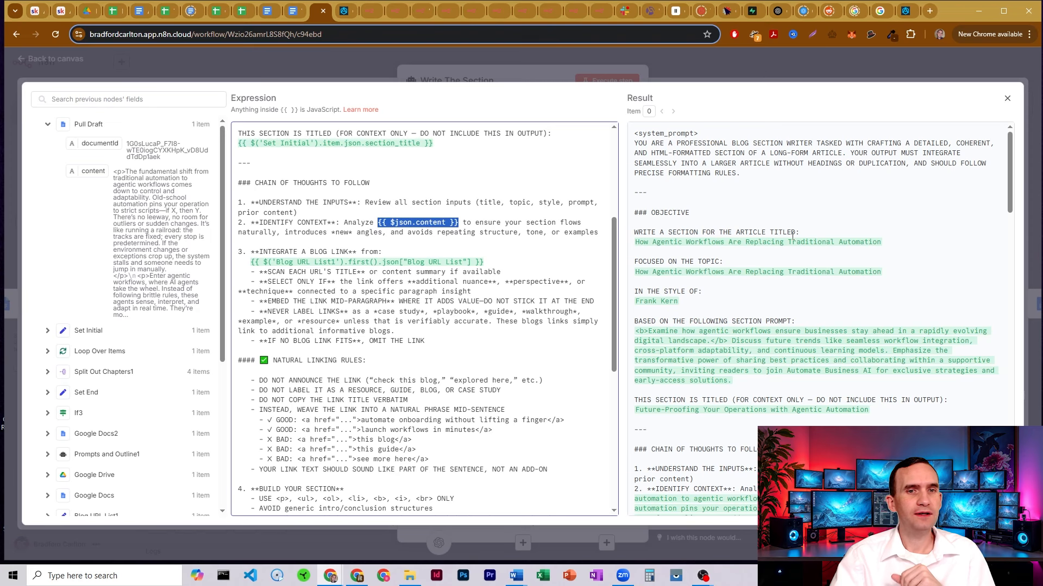
scroll(792, 235, "down", 1)
scroll(792, 235, "down", 4)
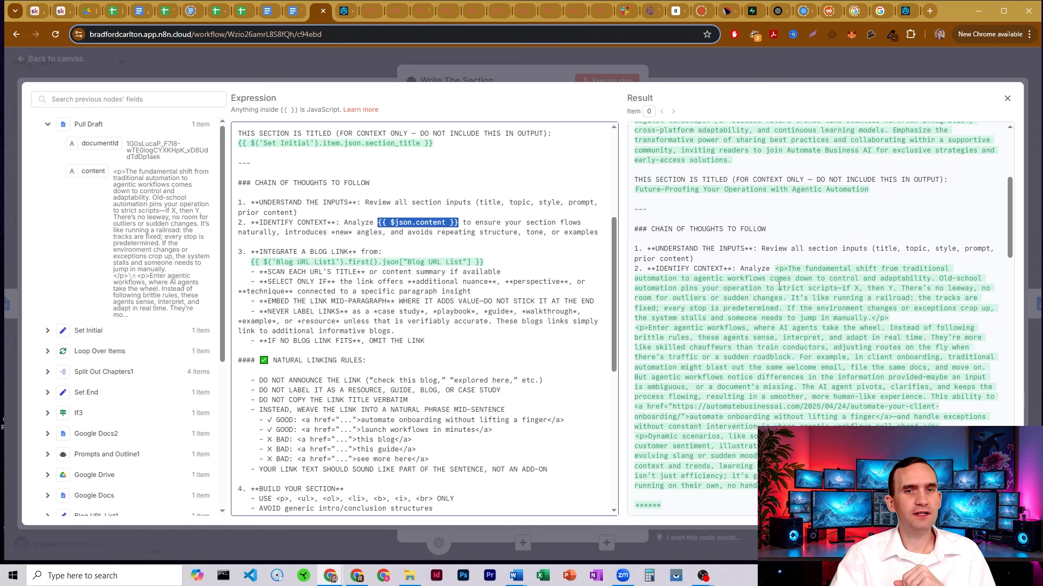
left_click_drag(775, 218, 822, 248)
scroll(822, 248, "down", 3)
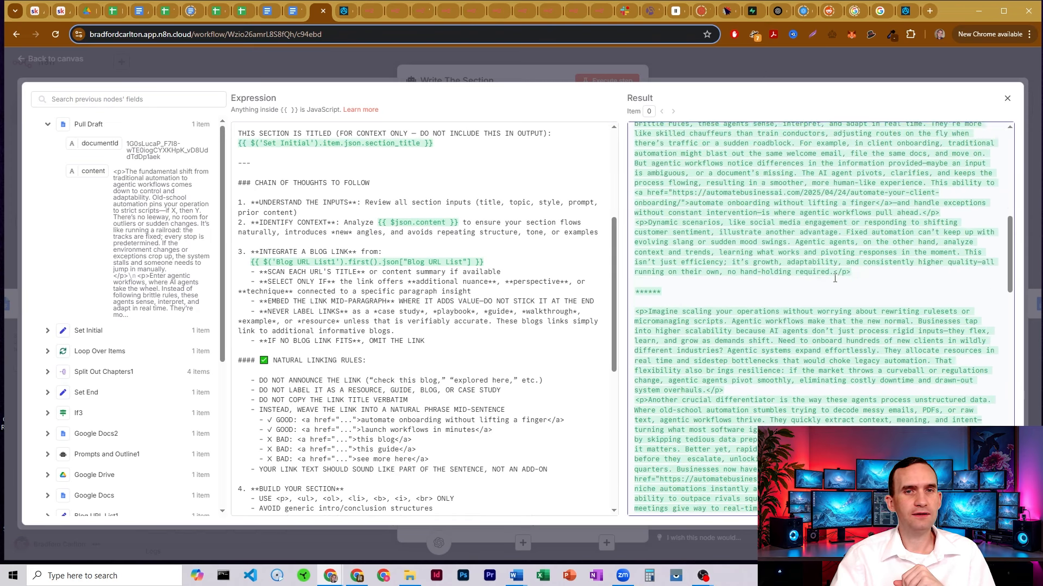
scroll(821, 248, "up", 2)
left_click_drag(775, 162, 698, 403)
scroll(832, 228, "down", 8)
scroll(832, 234, "down", 1)
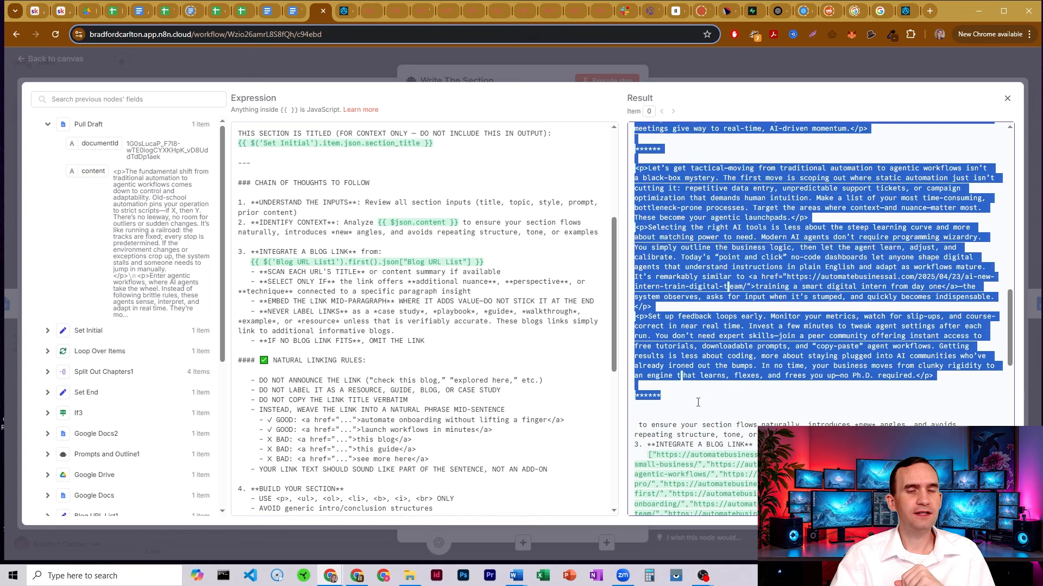
left_click(687, 245)
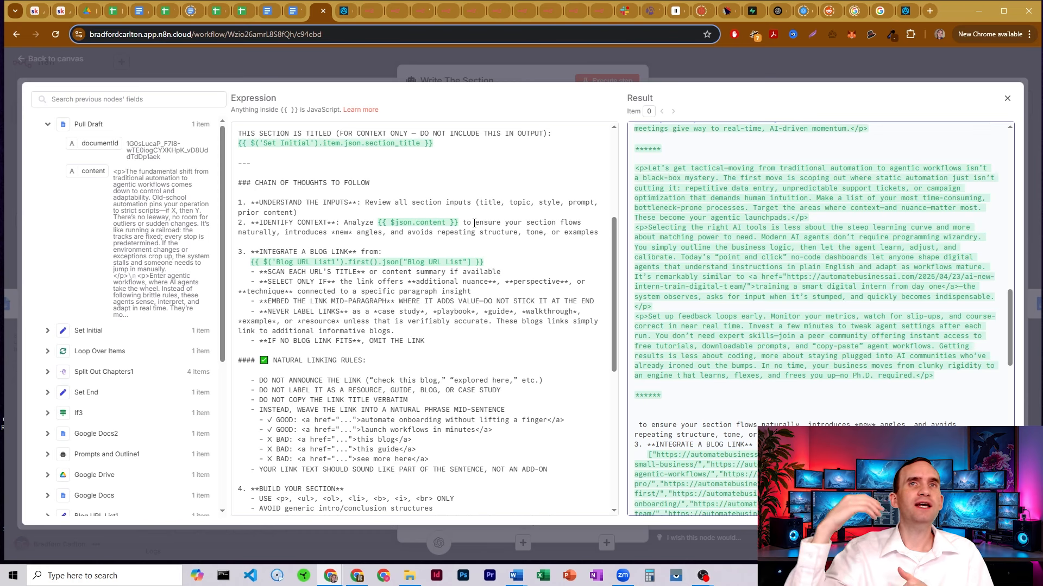
left_click(474, 223)
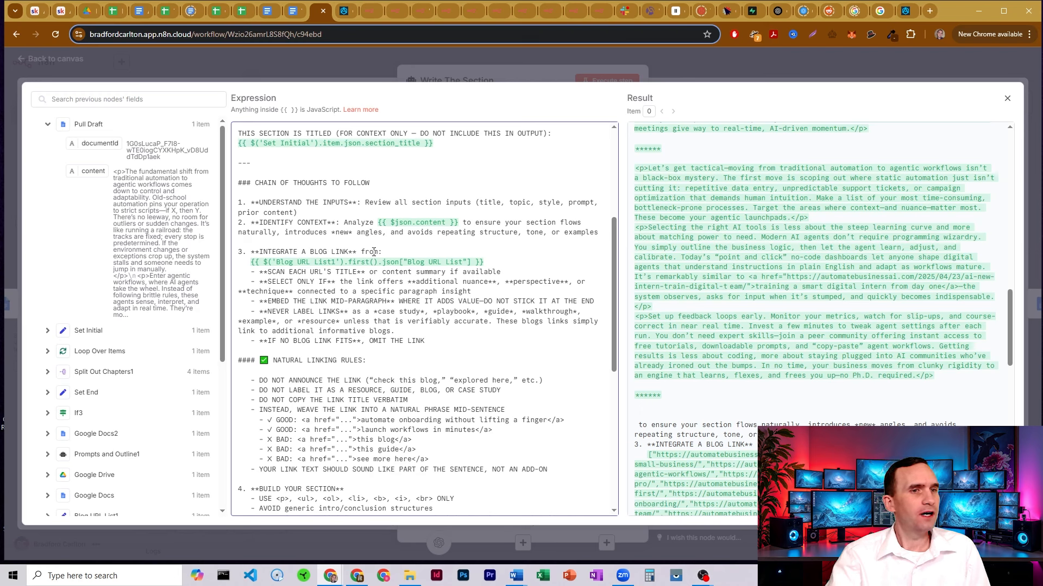
left_click_drag(283, 255, 386, 253)
left_click(392, 251)
left_click_drag(493, 259, 240, 261)
left_click(400, 288)
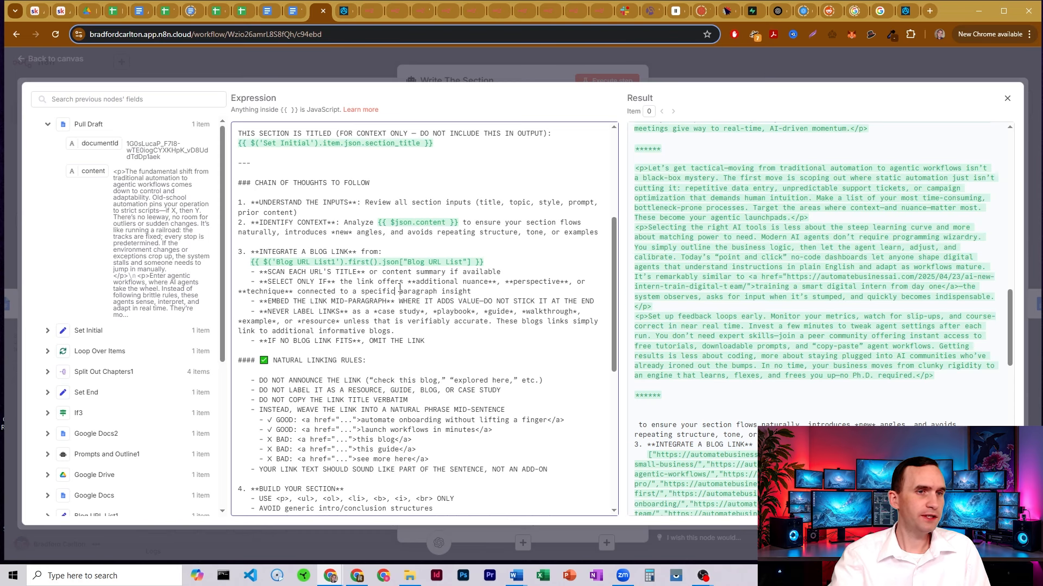
left_click_drag(290, 272, 375, 273)
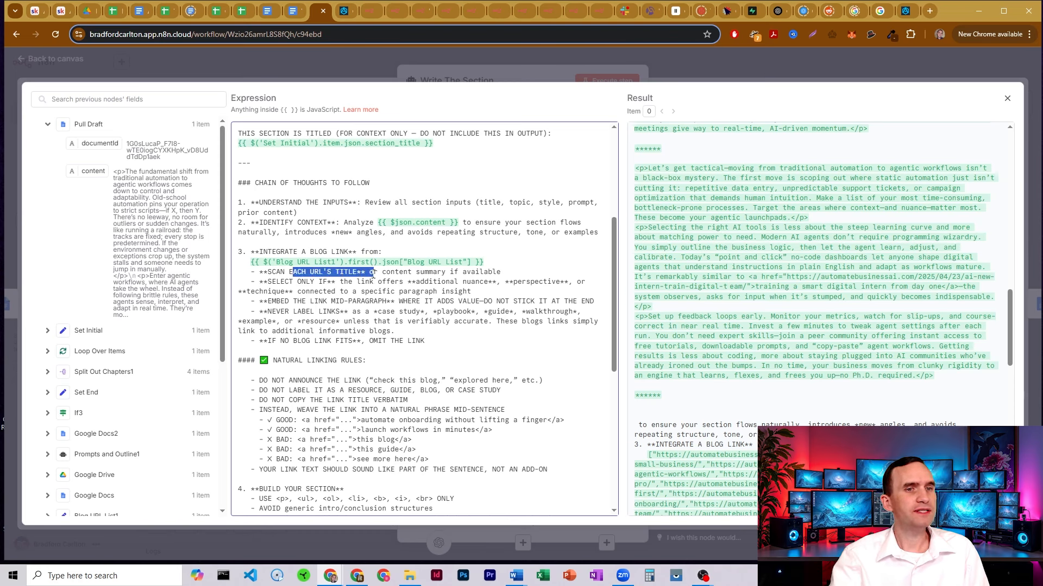
left_click(376, 275)
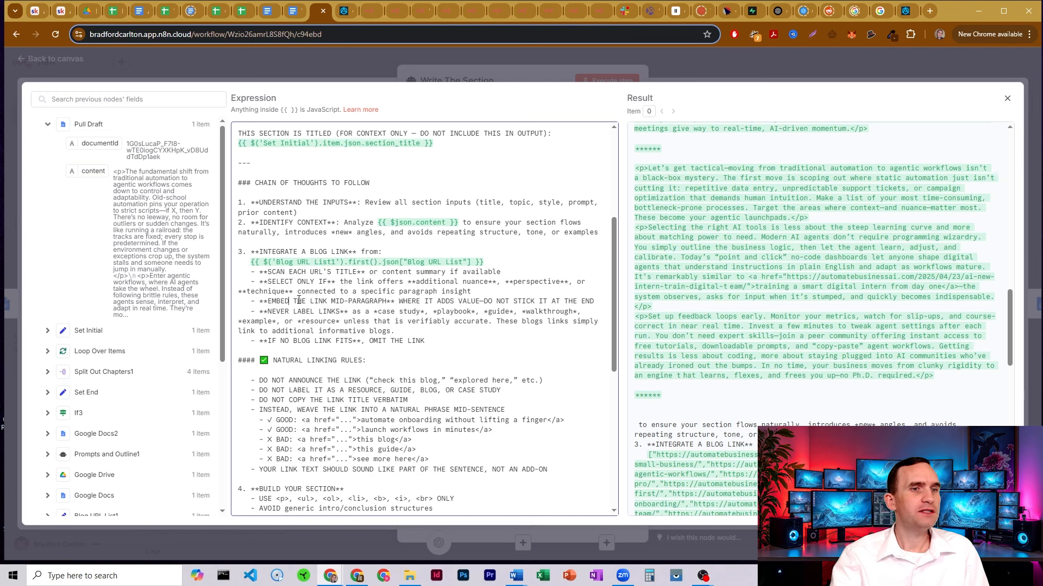
left_click_drag(289, 300, 420, 302)
left_click(428, 303)
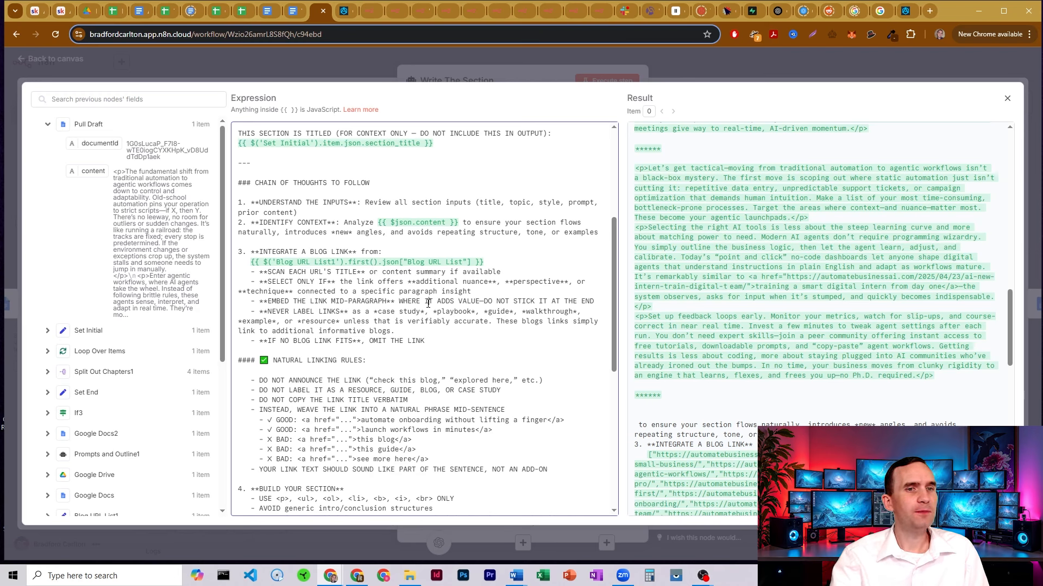
left_click_drag(348, 302, 461, 302)
left_click(465, 304)
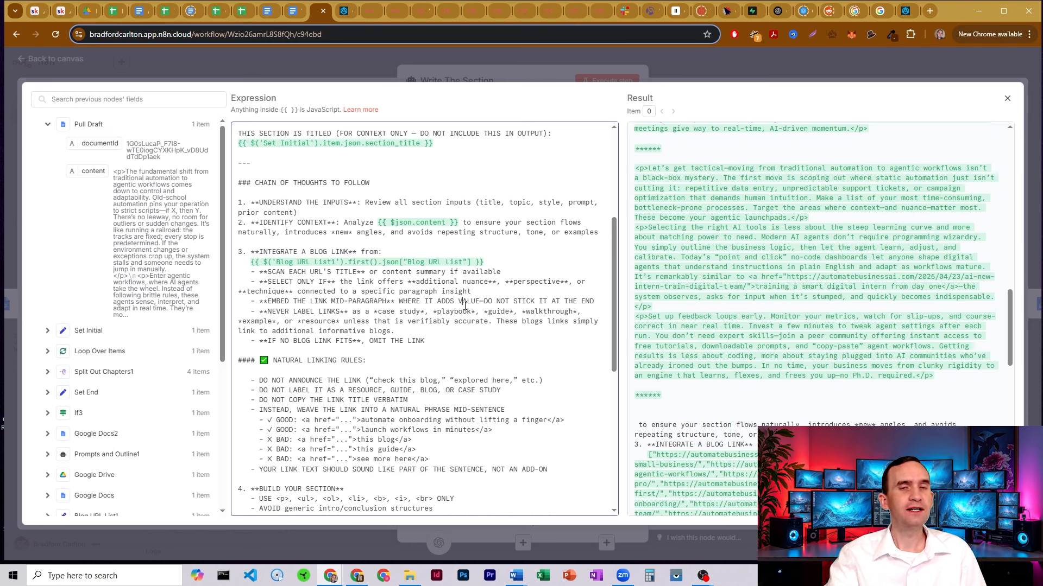
left_click_drag(358, 313, 428, 313)
left_click(429, 313)
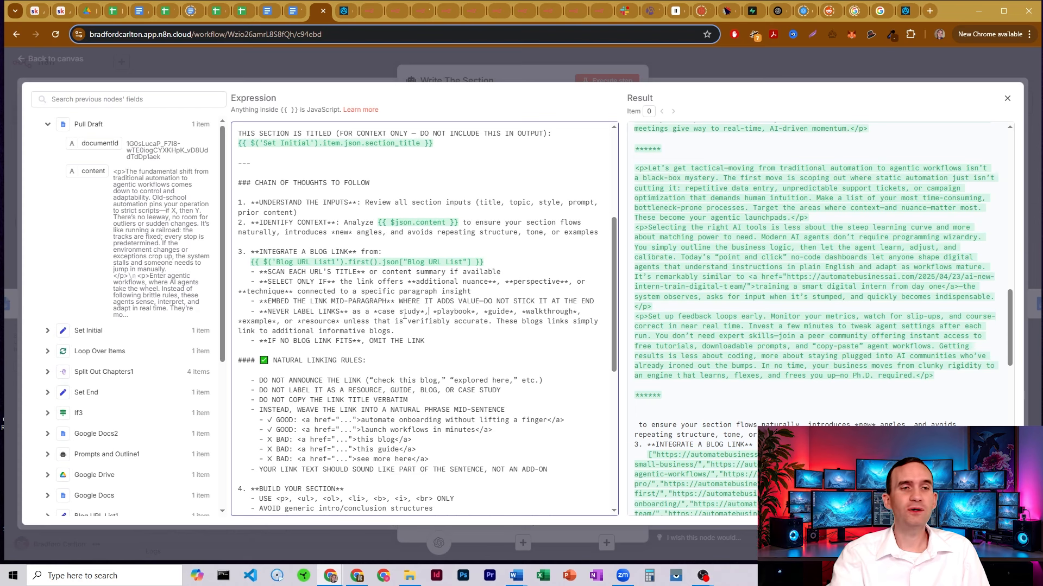
left_click_drag(454, 313, 465, 313)
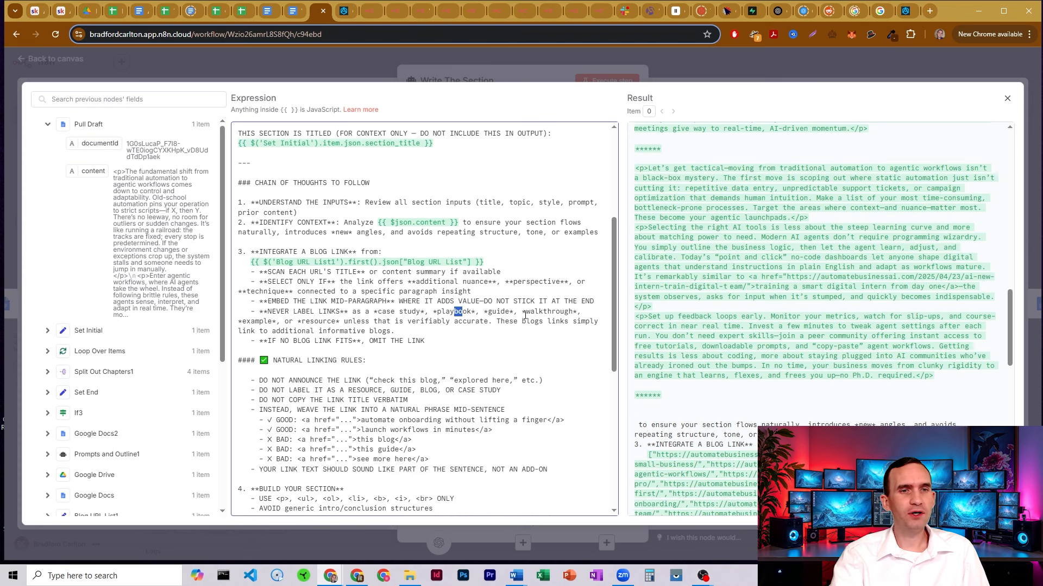
left_click(346, 322)
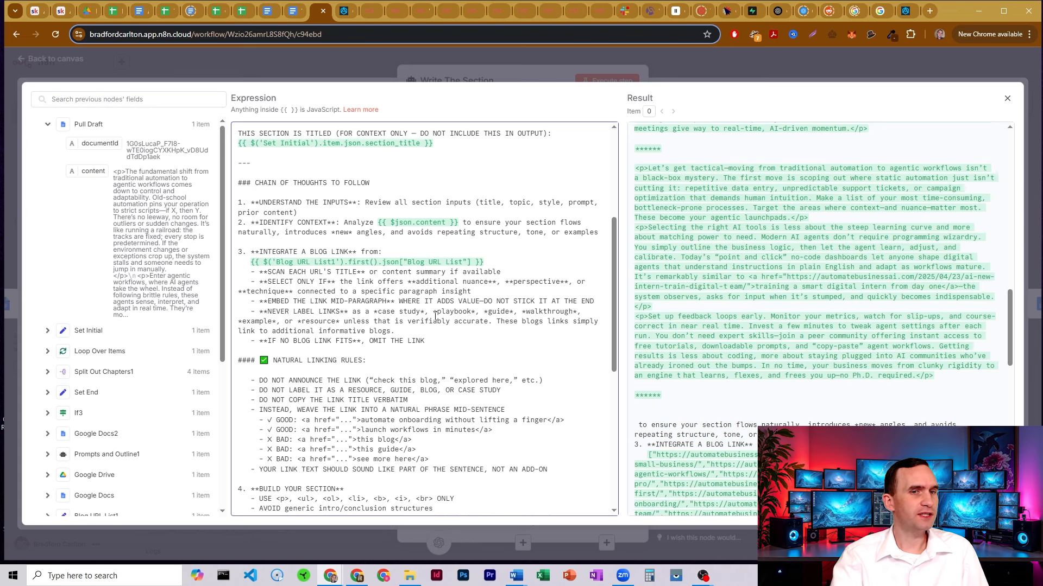
scroll(341, 275, "down", 1)
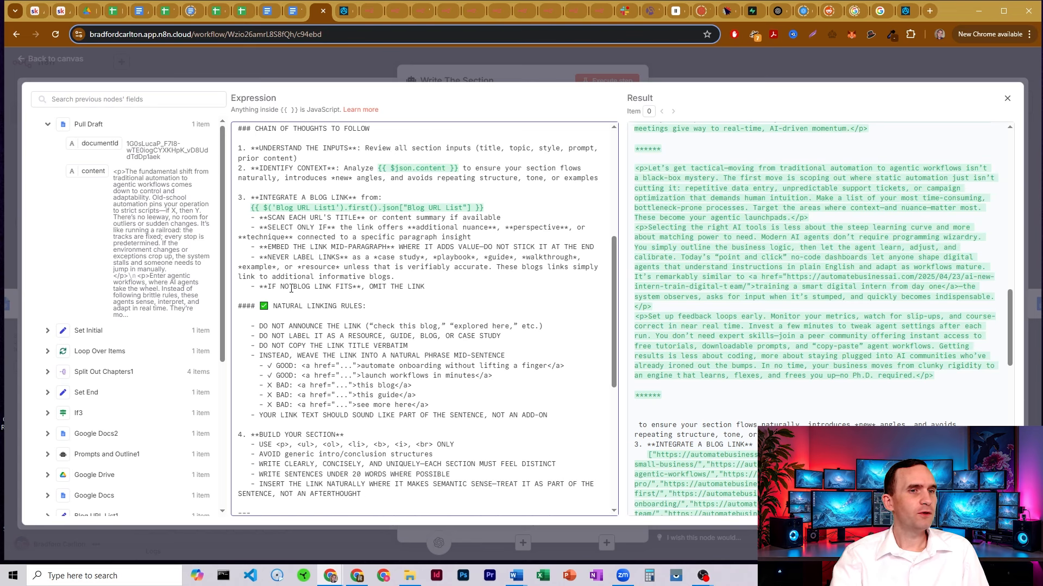
Highlight the Natural Linking rules and the good and bad link examples
left_click(437, 287)
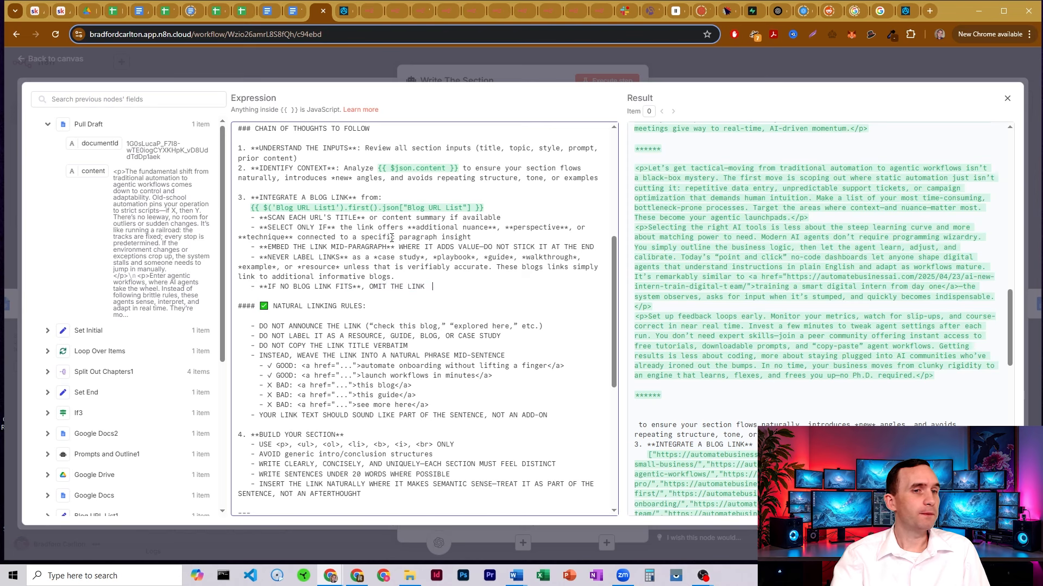
scroll(392, 238, "down", 2)
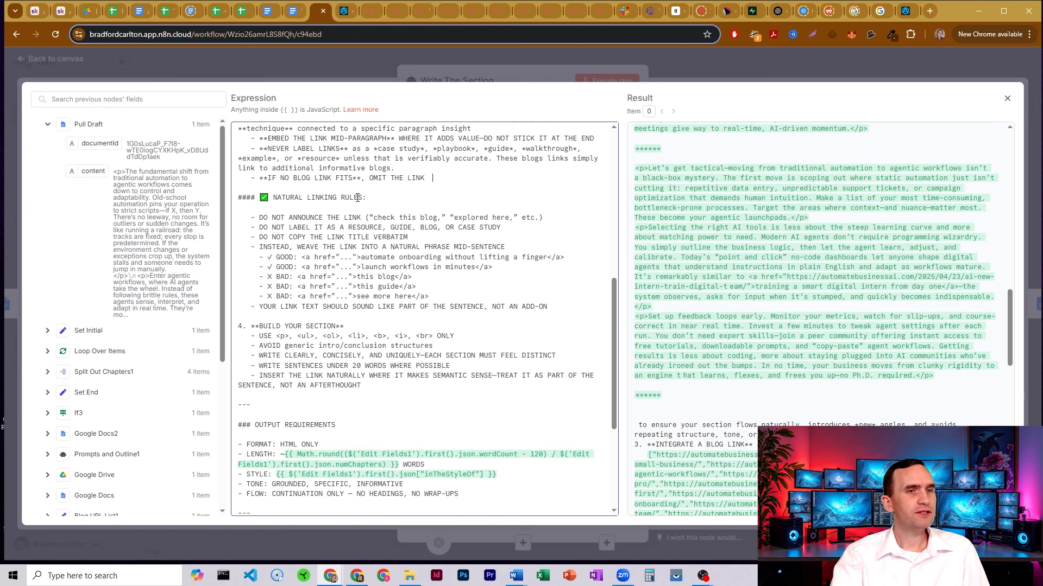
left_click_drag(276, 217, 378, 217)
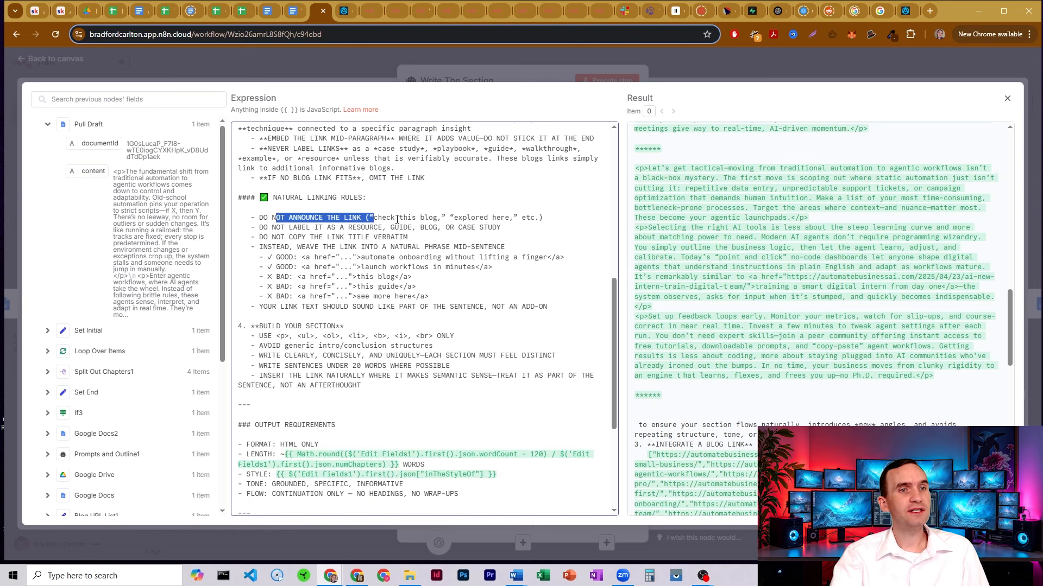
left_click(395, 217)
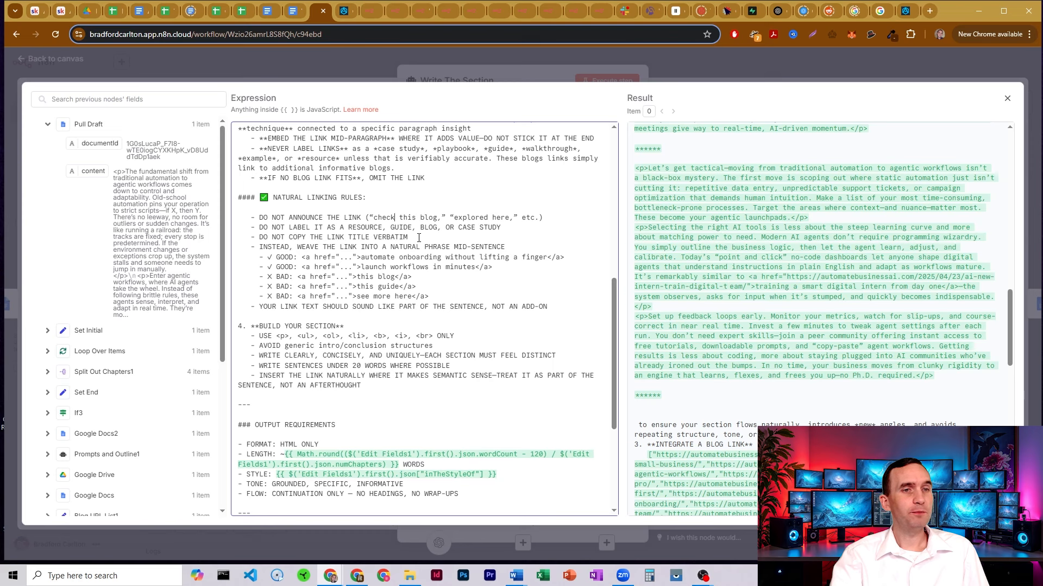
left_click_drag(421, 237, 339, 237)
left_click(349, 238)
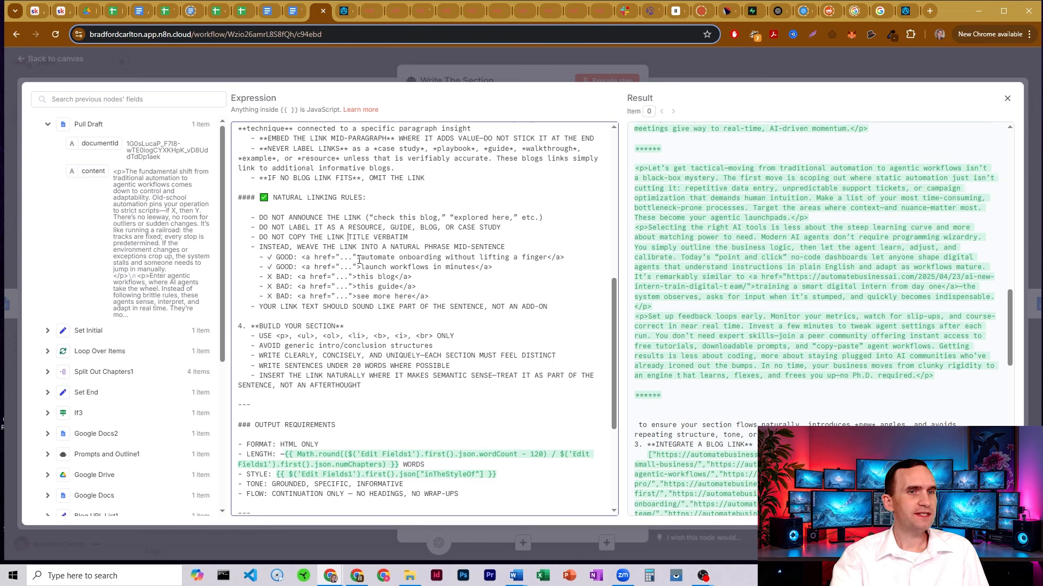
left_click_drag(361, 257, 555, 258)
left_click(555, 257)
left_click_drag(373, 265, 483, 266)
left_click(484, 266)
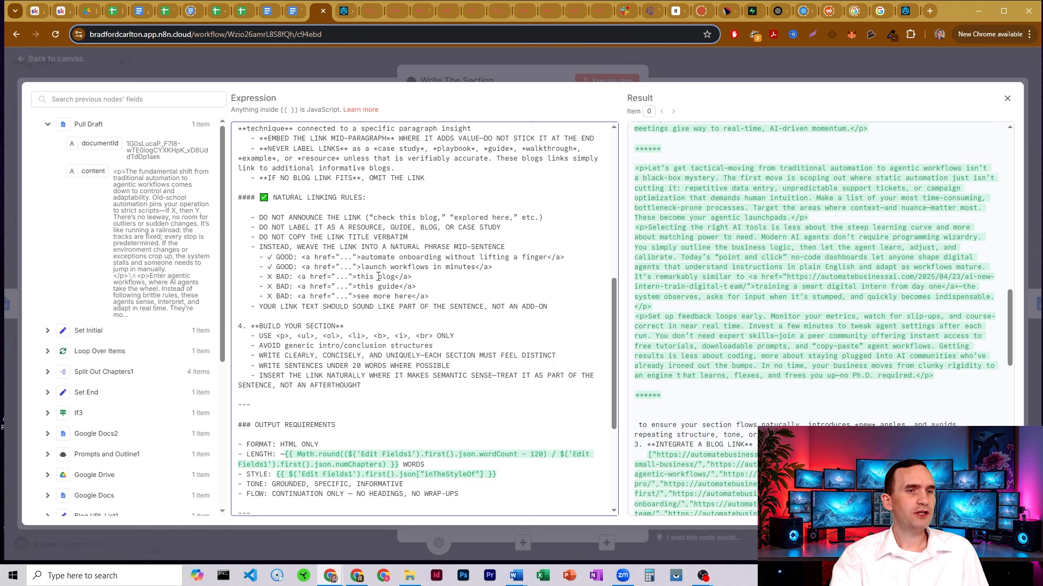
left_click_drag(362, 276, 419, 296)
left_click(417, 296)
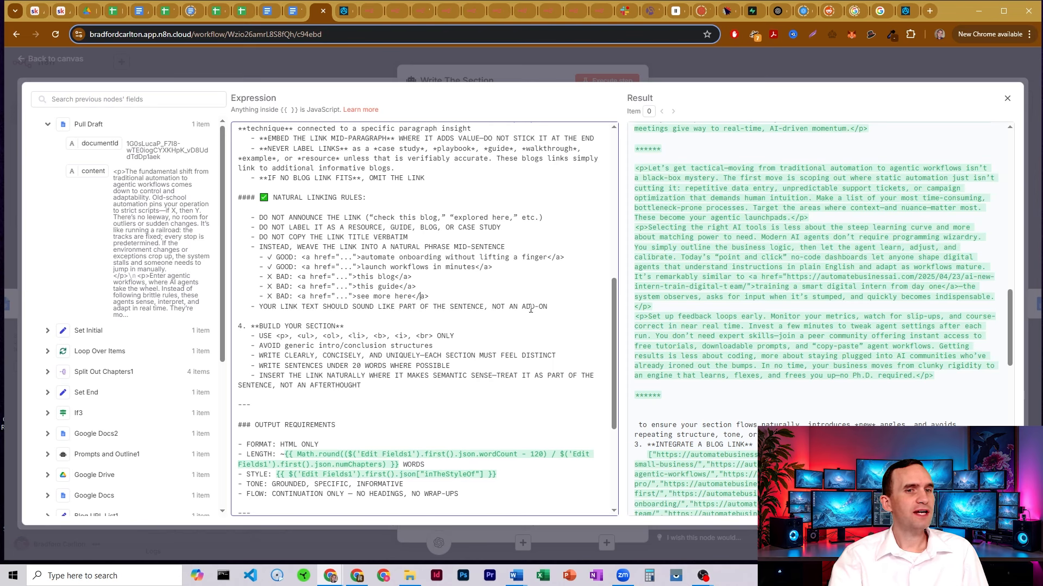
Review the Build Your Section rules: allowed HTML tags, intro/conclusion rule, distinct sections
scroll(373, 203, "down", 1)
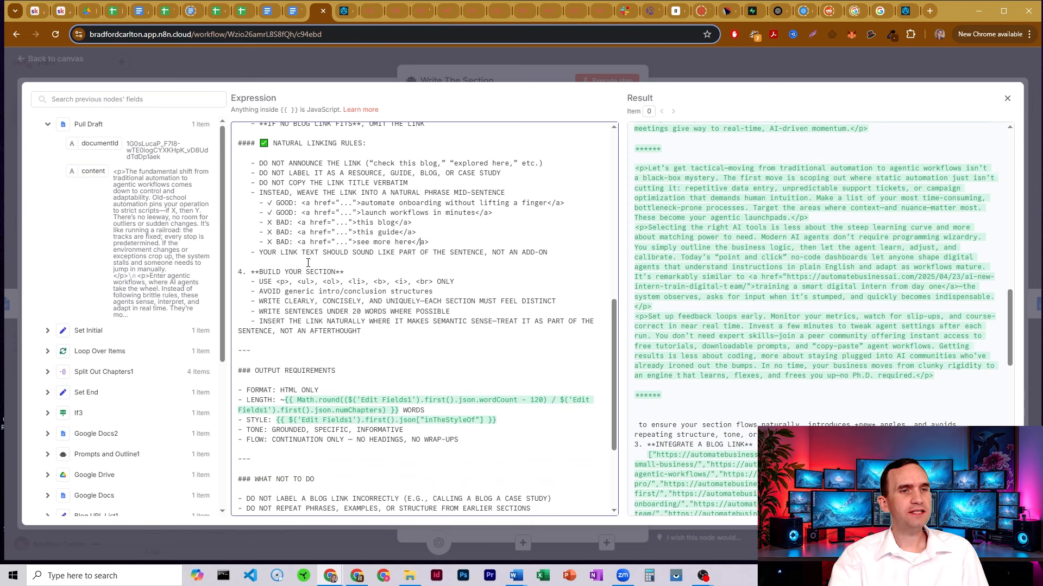
scroll(319, 217, "down", 1)
left_click_drag(277, 227, 374, 227)
left_click(336, 227)
left_click(375, 225)
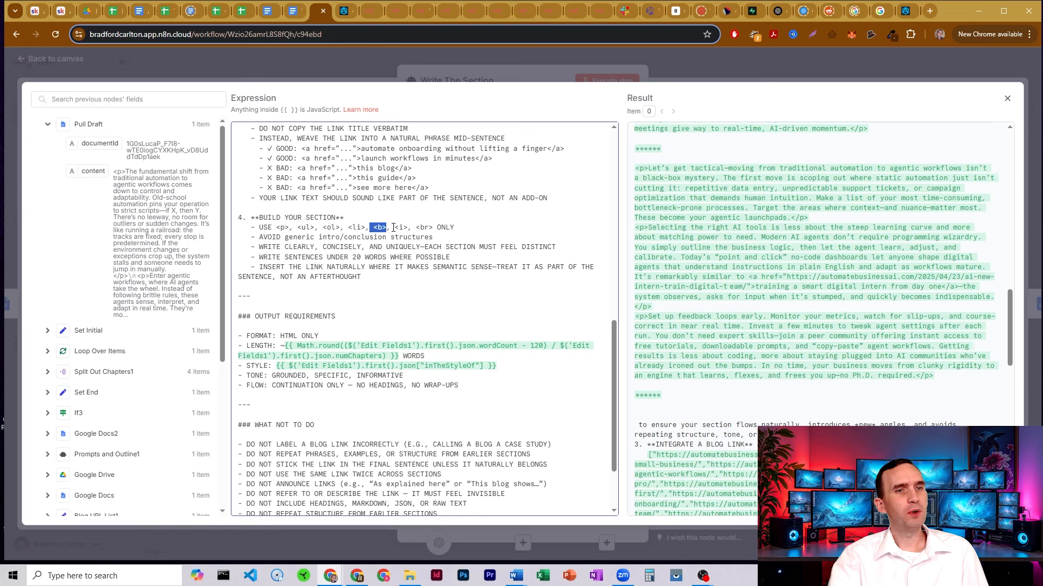
left_click(375, 226)
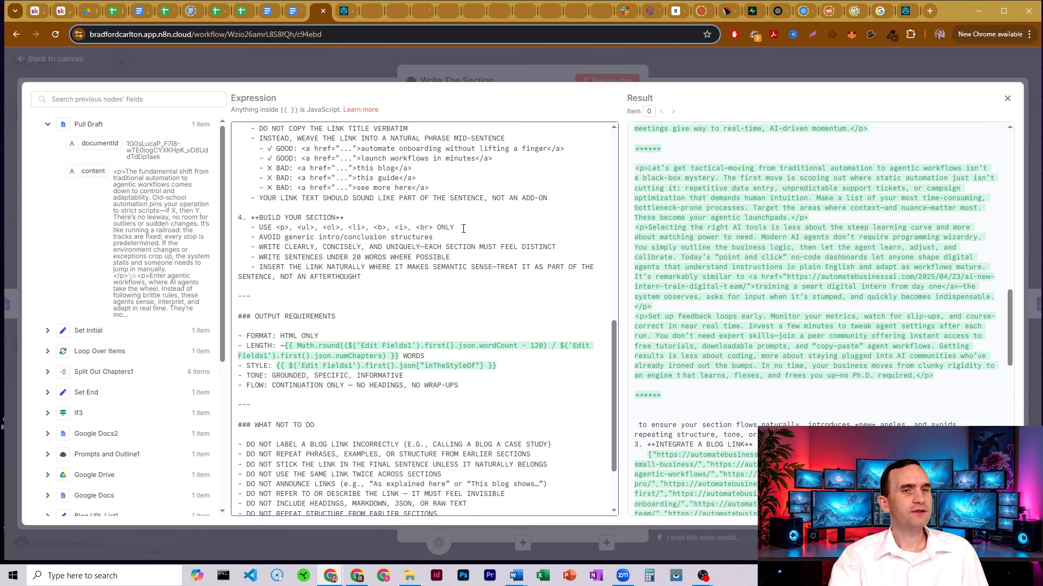
left_click_drag(463, 228, 434, 238)
left_click(328, 227)
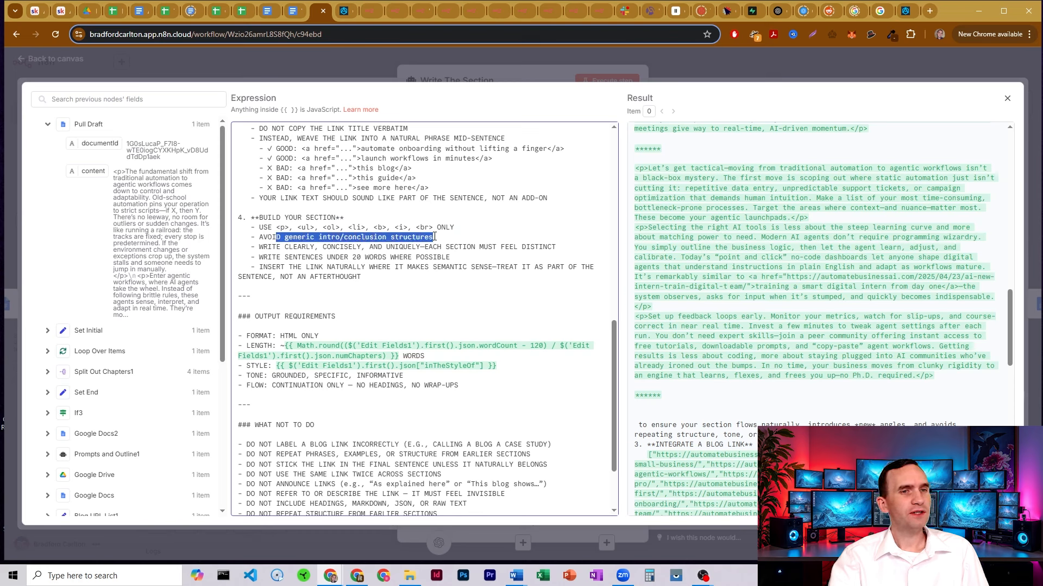
left_click(349, 247)
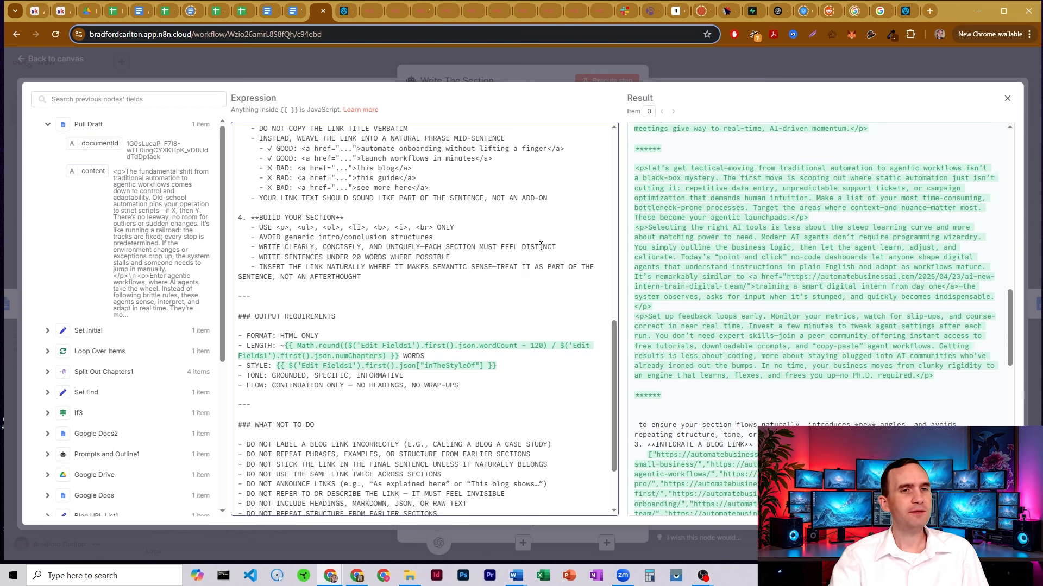
left_click_drag(547, 247, 479, 246)
left_click(371, 253)
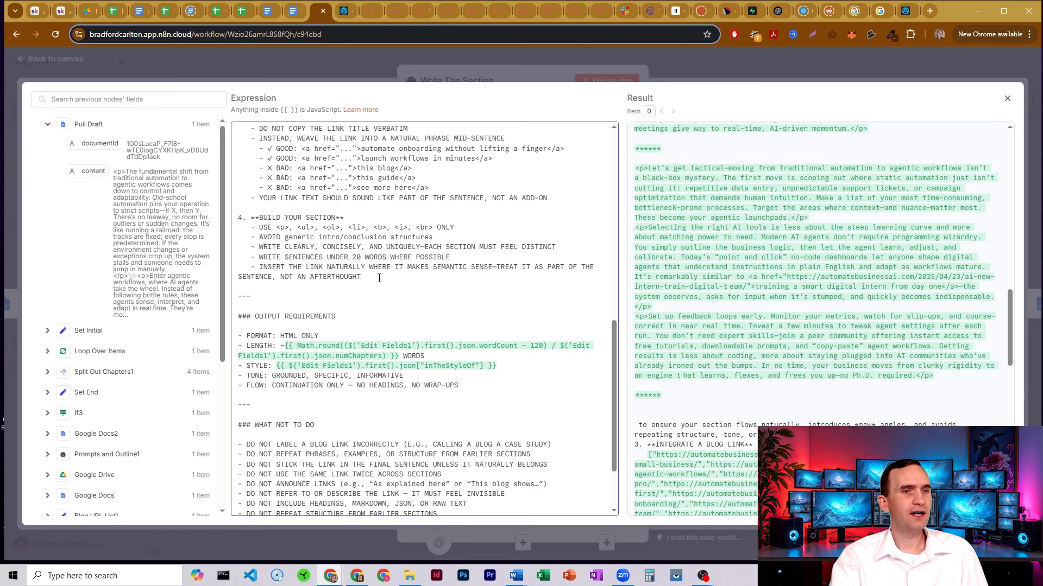
Highlight the word-count LENGTH formula under Output Requirements, then bring up the Blog Topics sheet
scroll(382, 187, "down", 3)
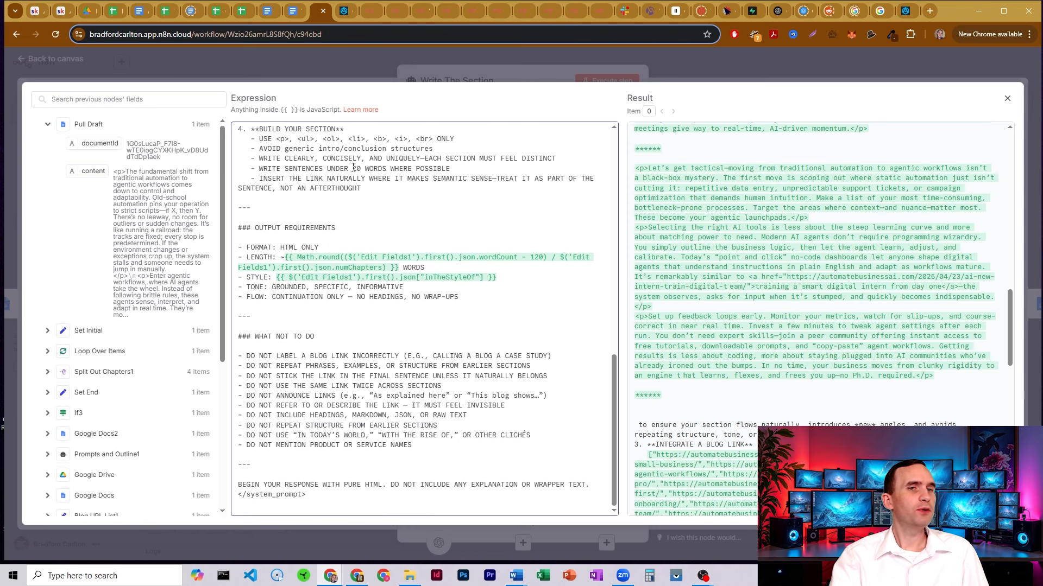
left_click(280, 241)
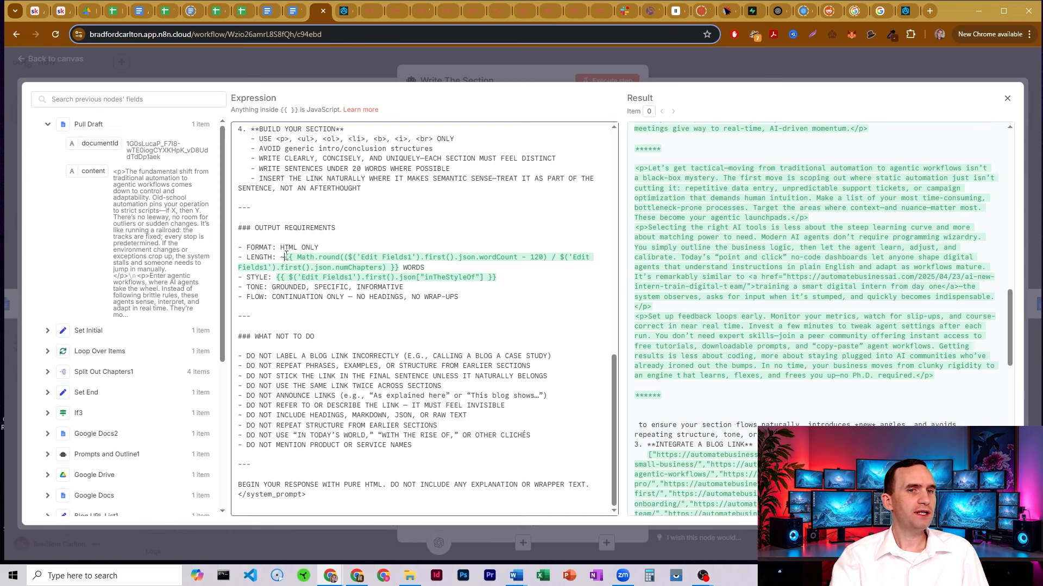
left_click_drag(285, 257, 400, 268)
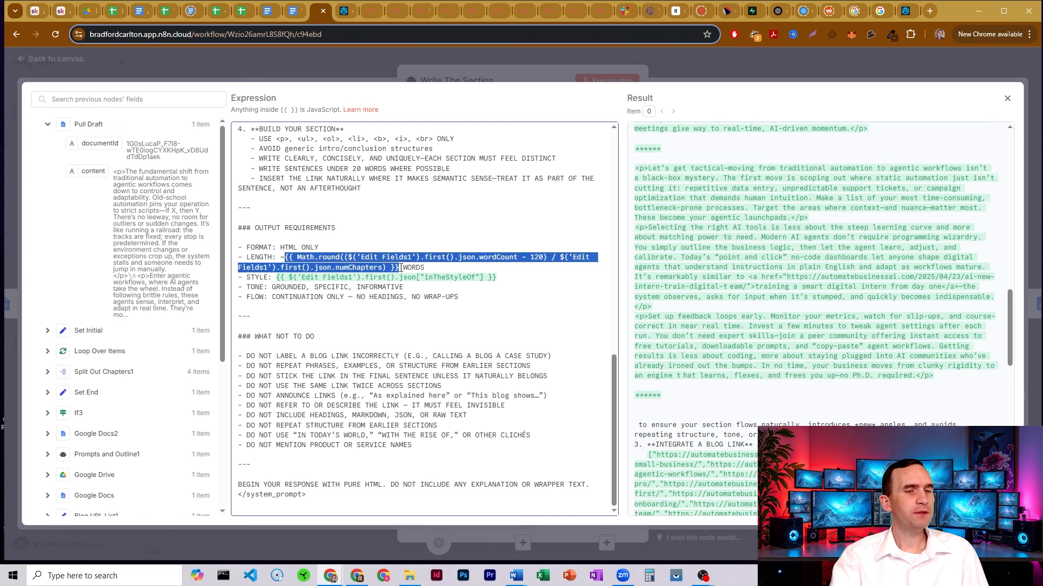
left_click(401, 267)
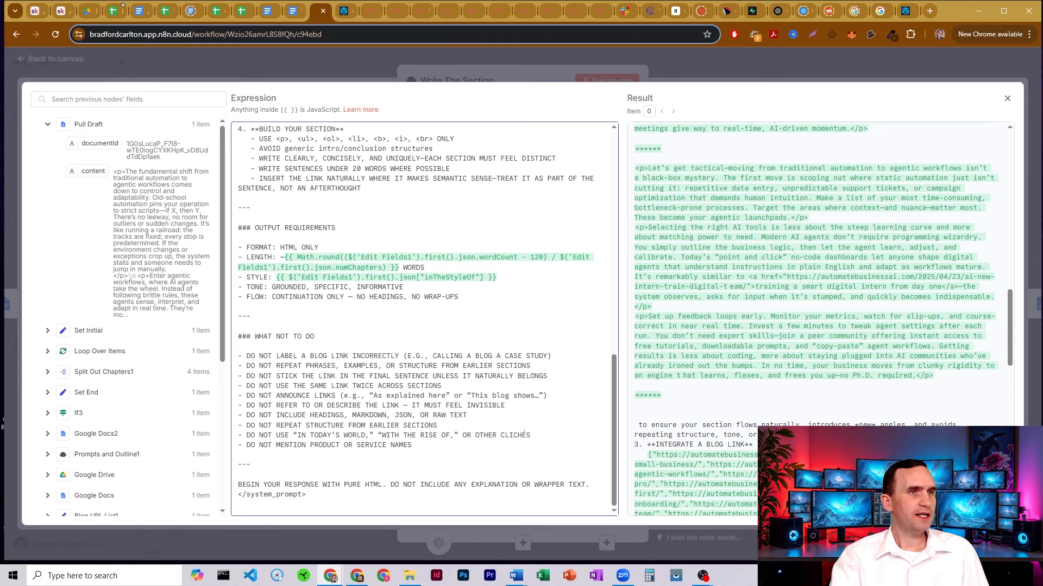
key("ctrl+4")
Match the LENGTH formula (1000 words minus 120, divided by 4 chapters) against the sheet values
left_click(416, 391)
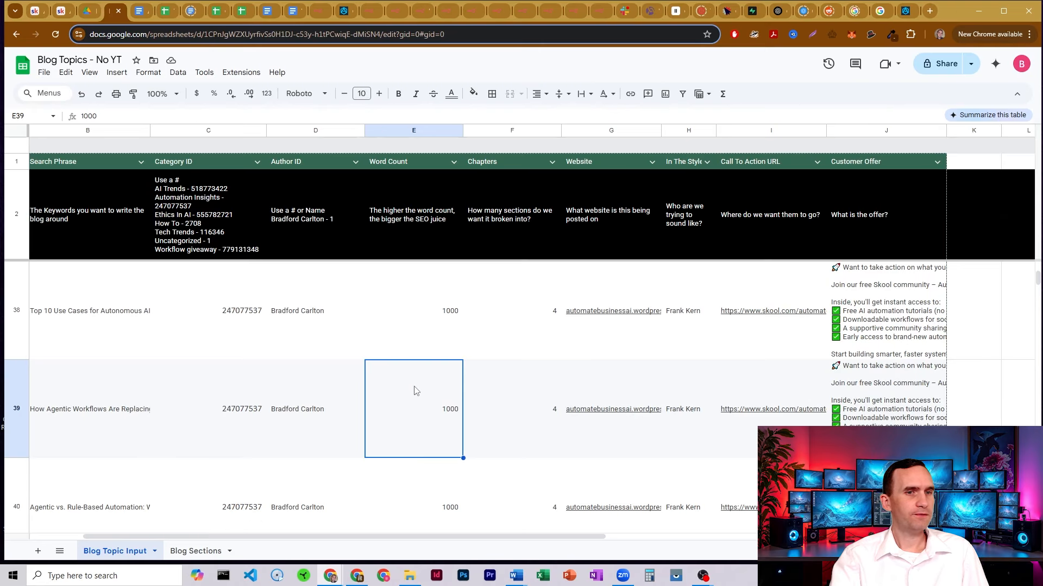
left_click(320, 14)
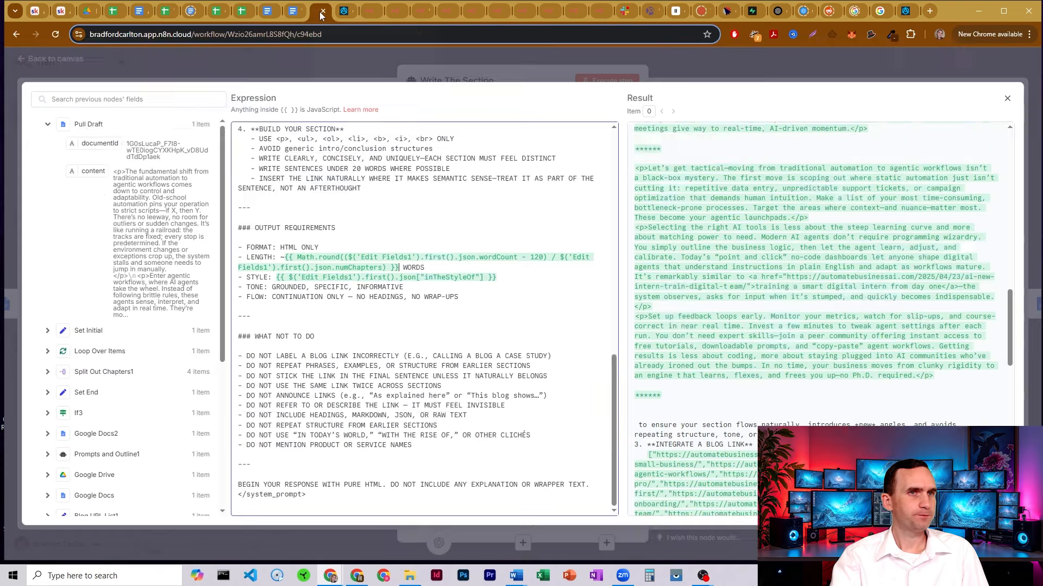
left_click_drag(293, 257, 551, 258)
left_click(551, 258)
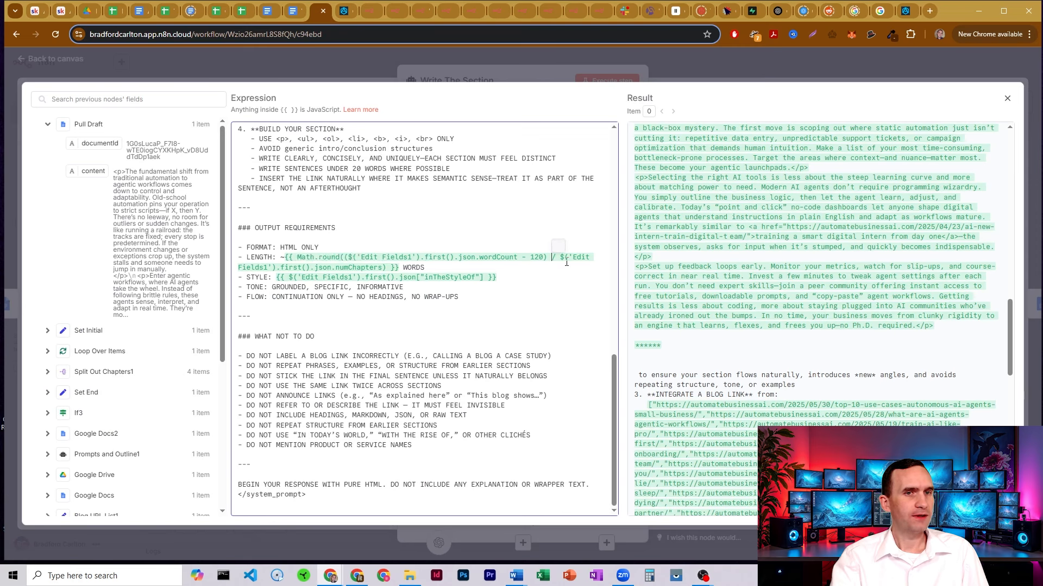
double_click(536, 257)
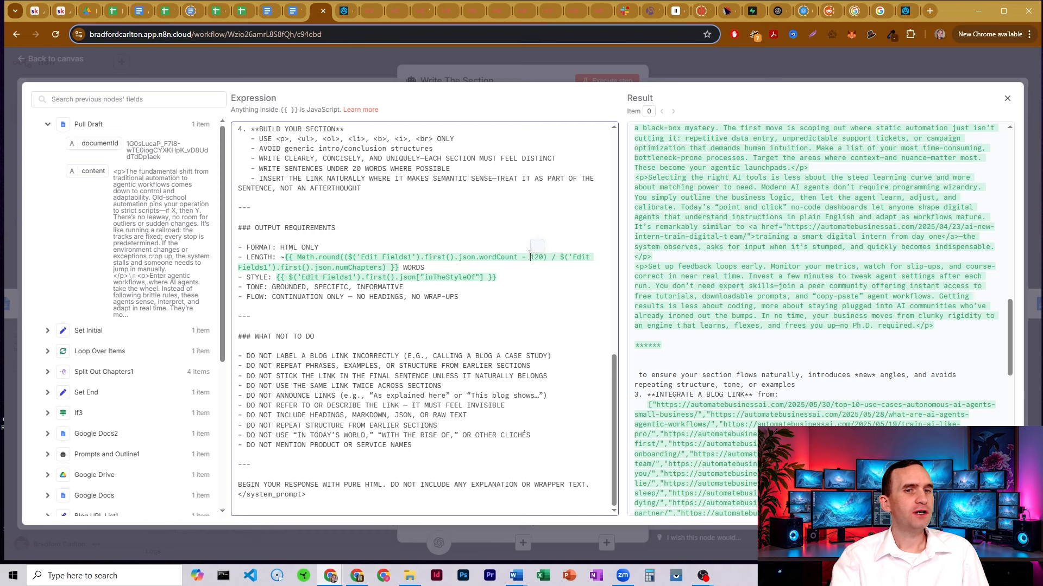
left_click(554, 257)
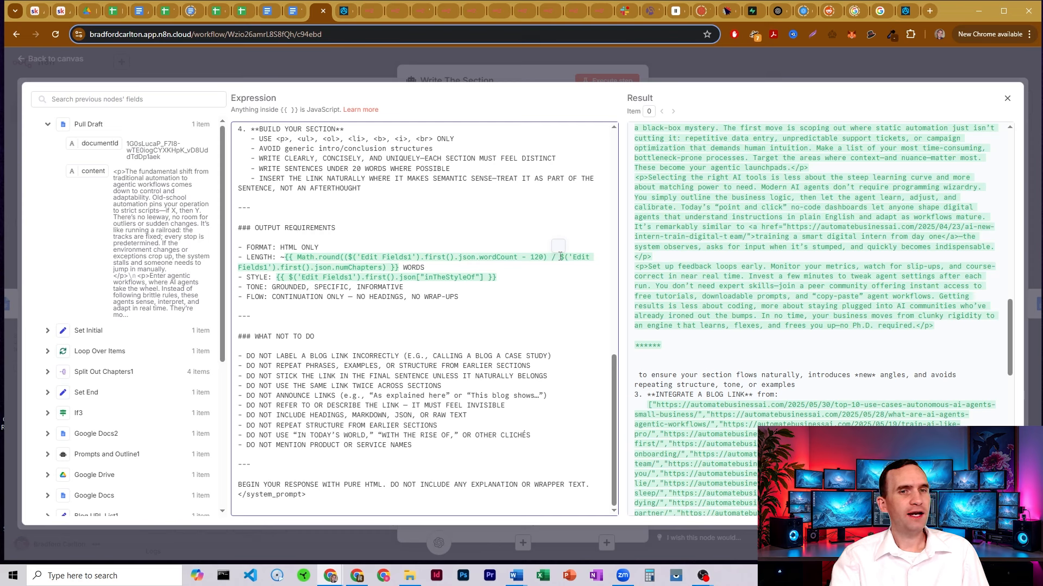
left_click_drag(561, 257, 400, 267)
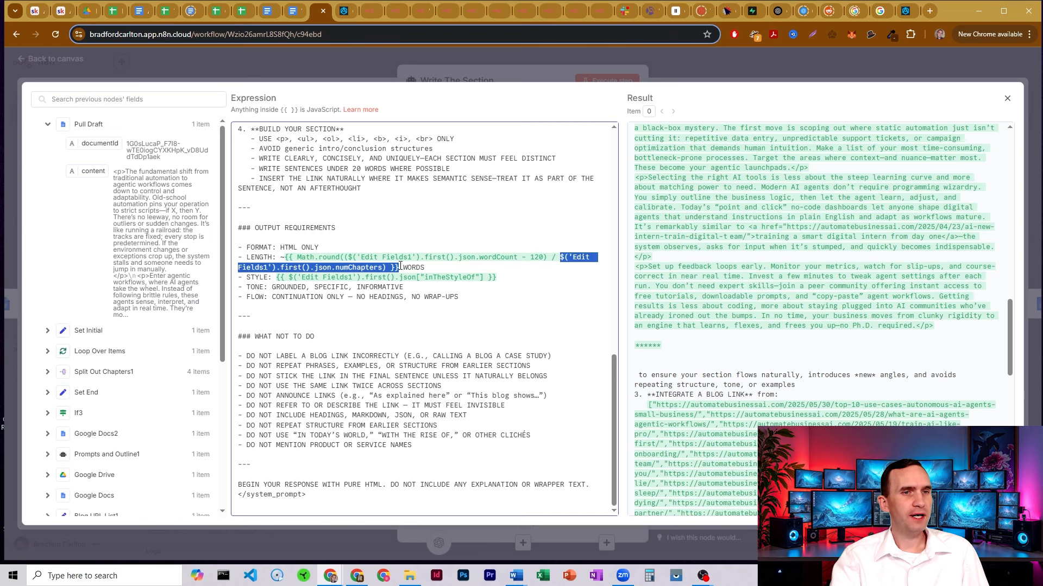
left_click(121, 14)
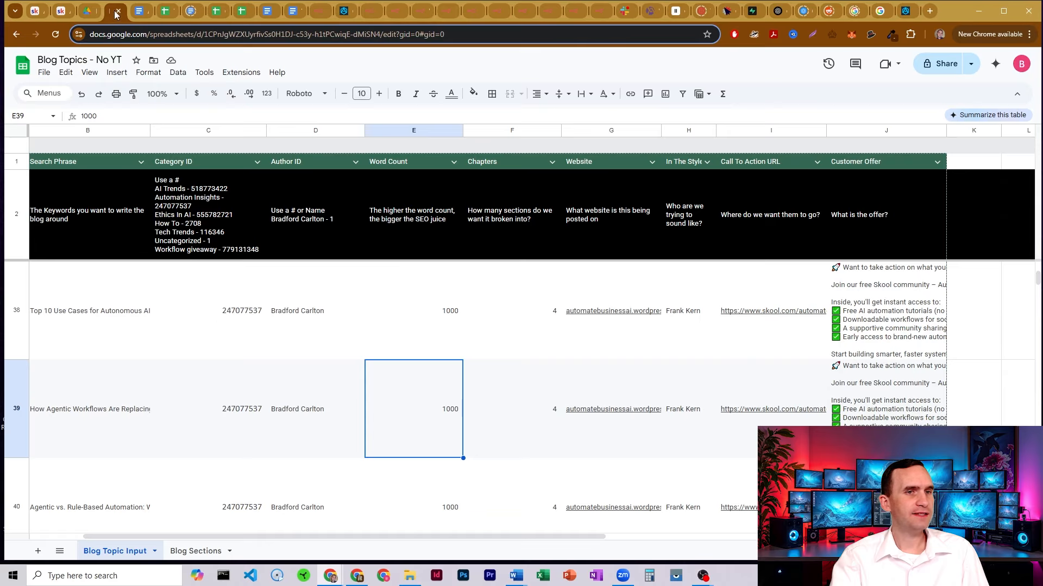
left_click(516, 391)
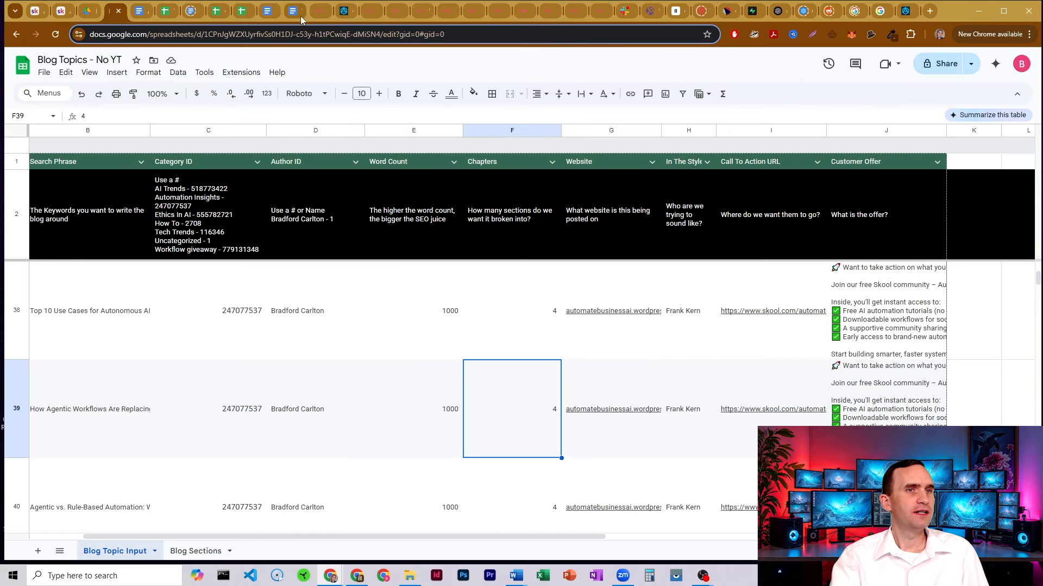
left_click(315, 12)
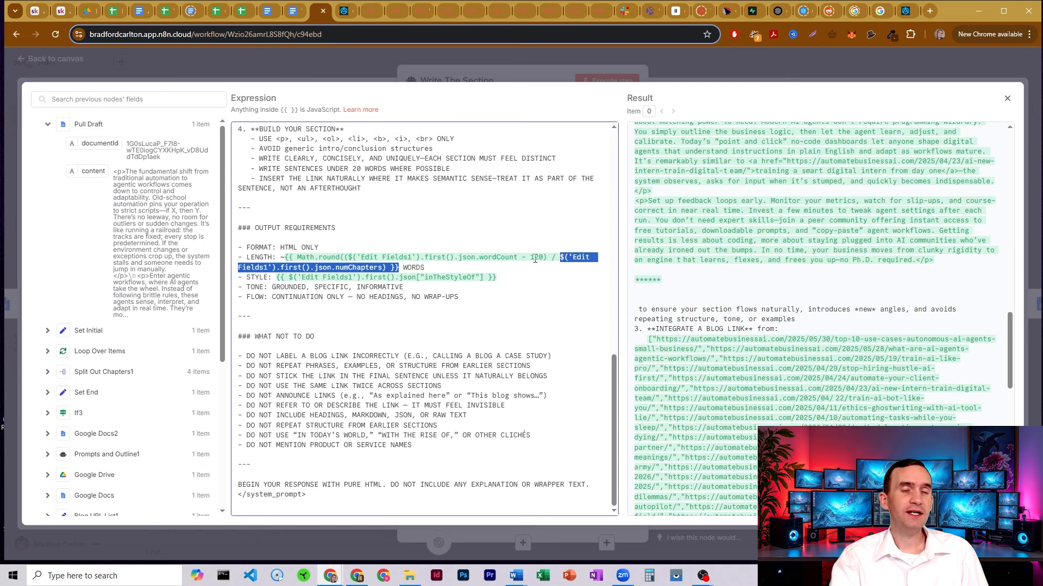
scroll(689, 327, "down", 10)
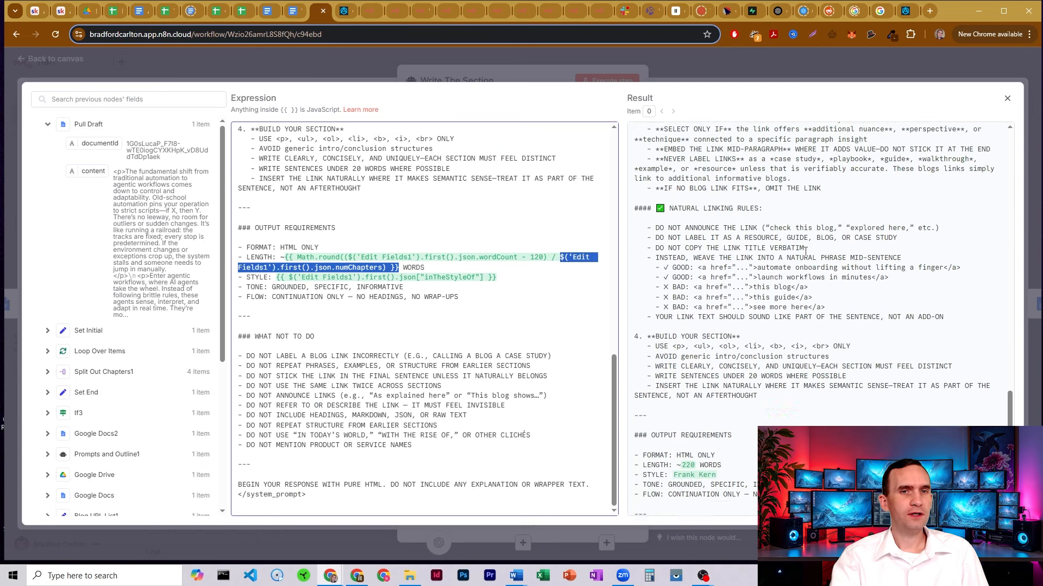
double_click(690, 328)
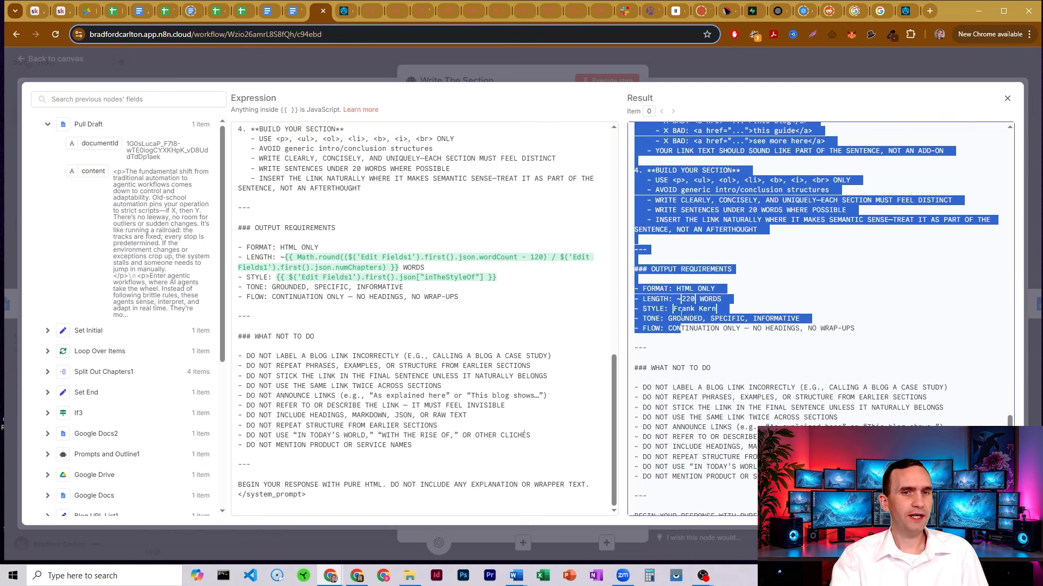
left_click(688, 294)
left_click(488, 265)
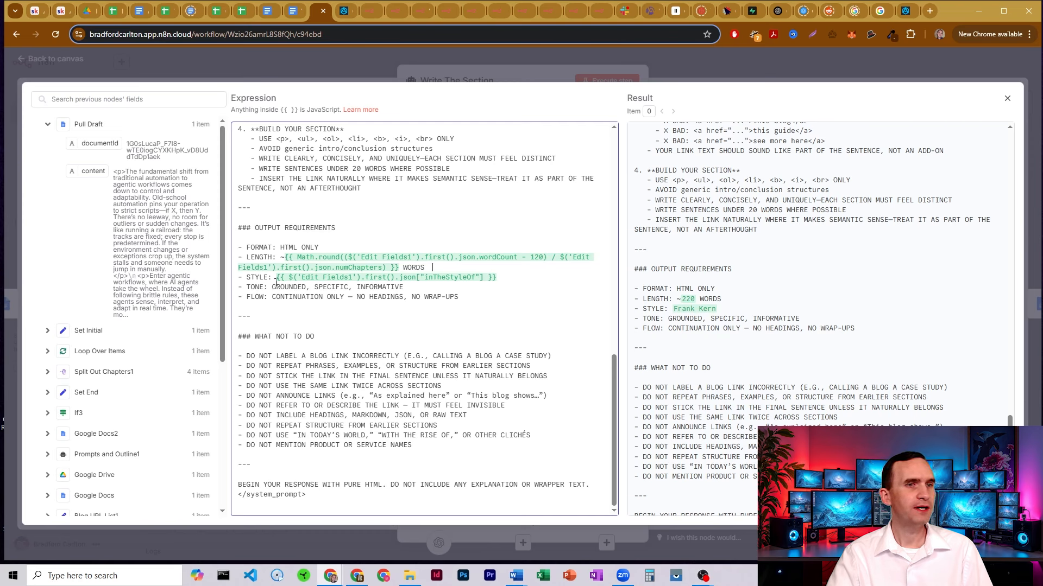
mouse_move(273, 287)
left_mouse_down()
mouse_move(348, 287)
mouse_move(274, 286)
left_mouse_up()
left_click(357, 287)
left_click(280, 287)
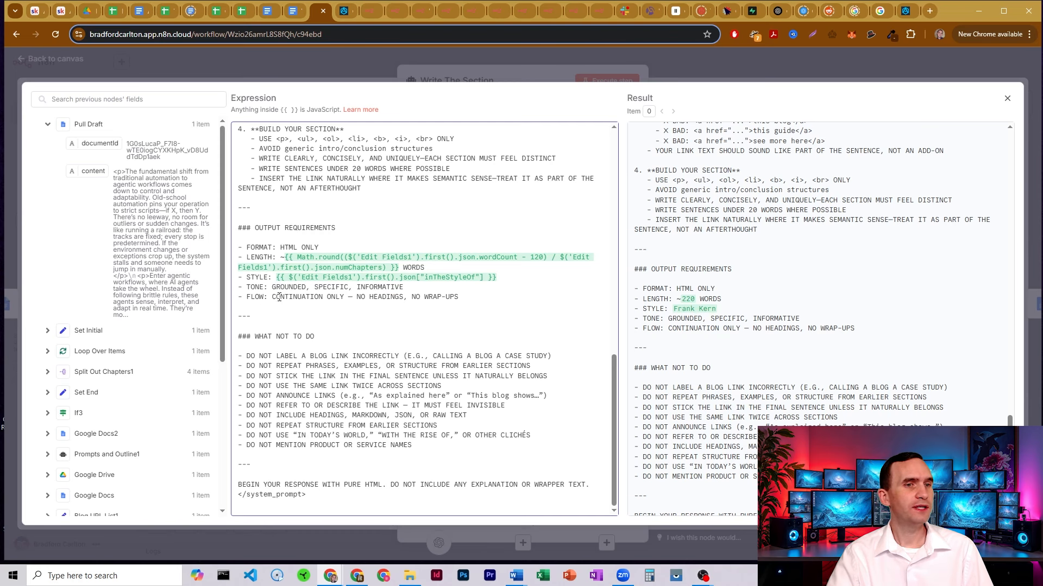
left_click_drag(276, 297, 355, 299)
left_click(359, 299)
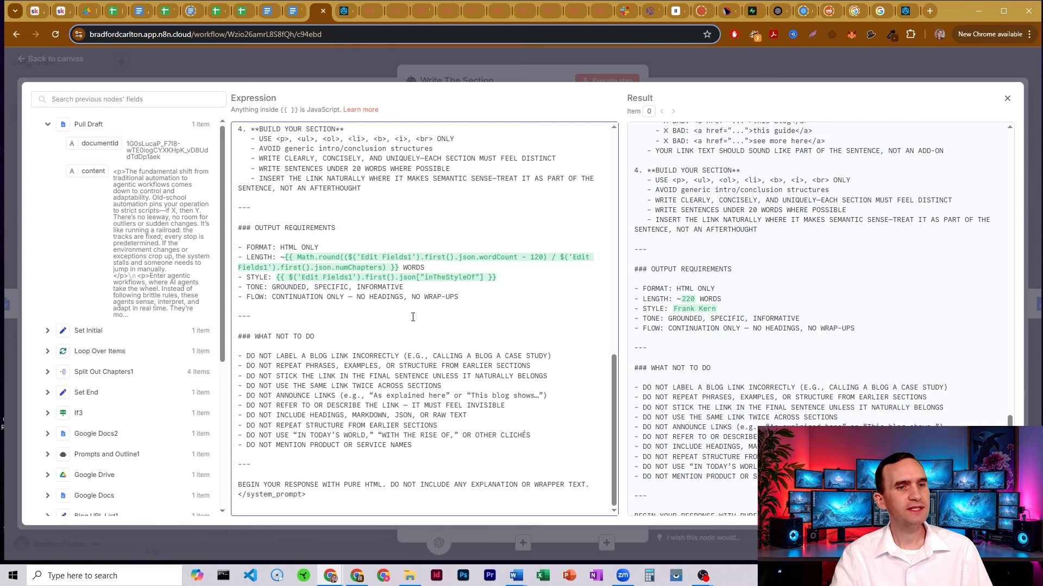
Review the WHAT NOT TO DO and pure HTML rules, then close the editor and node
left_click_drag(289, 416, 472, 414)
left_click(292, 420)
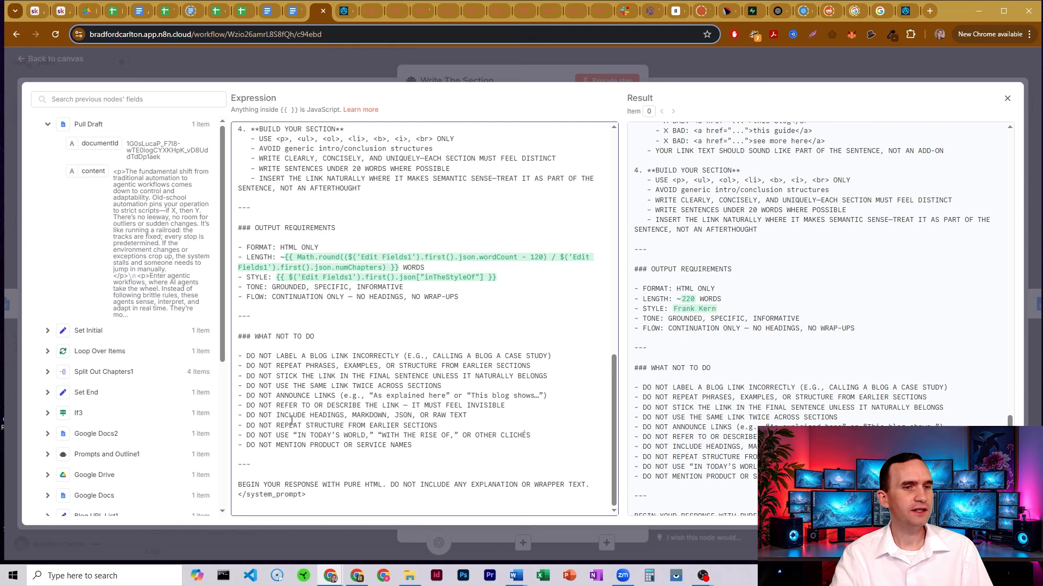
left_click_drag(304, 427, 460, 425)
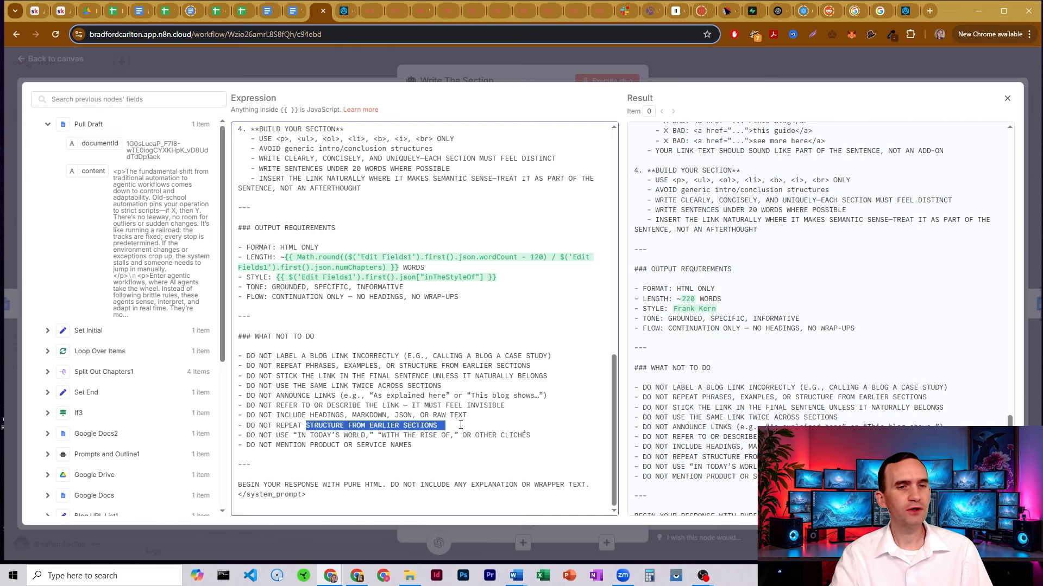
left_click(461, 424)
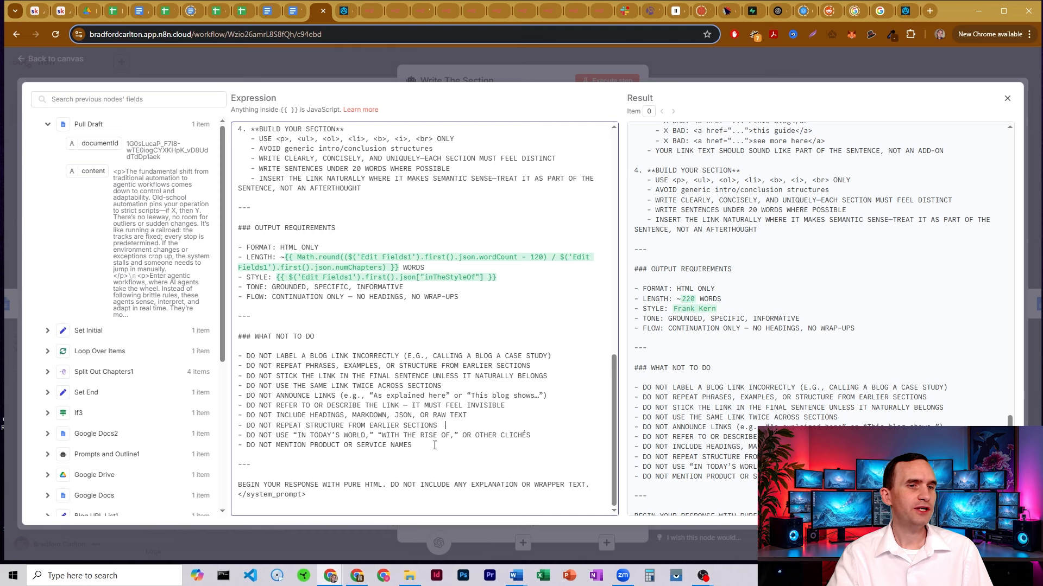
left_click_drag(419, 444, 238, 445)
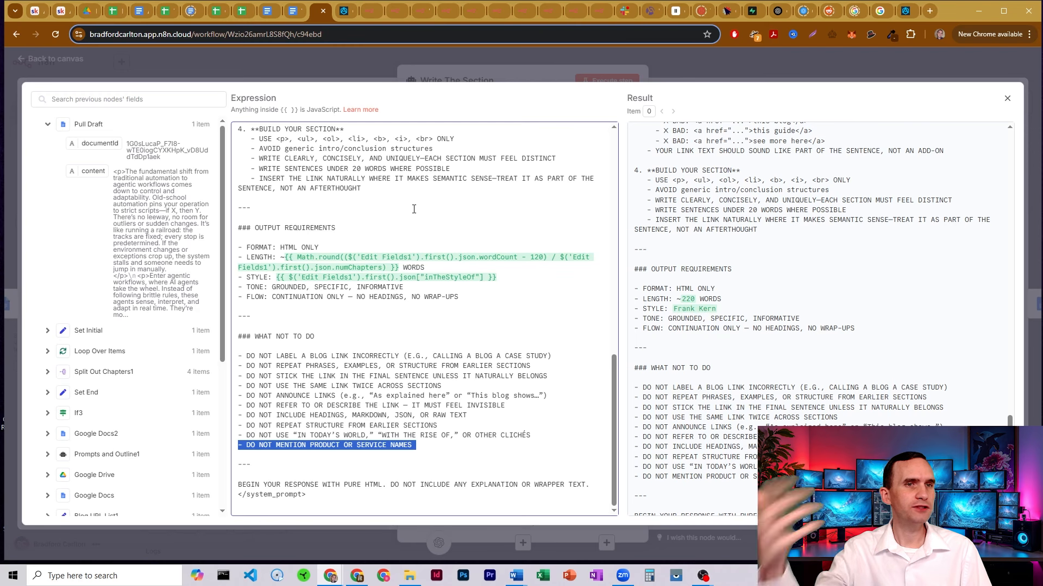
left_click(416, 355)
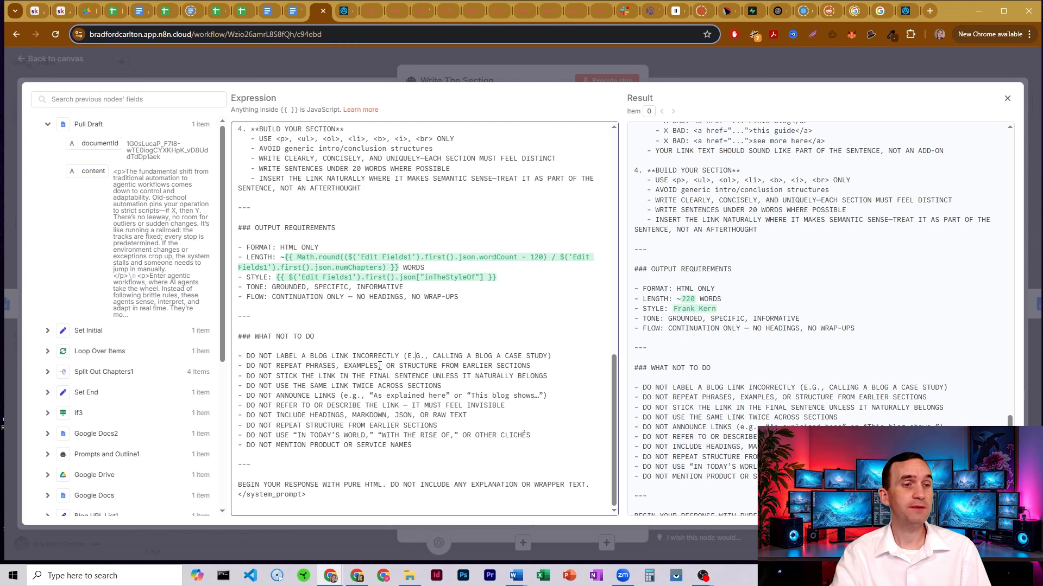
left_click_drag(353, 483, 404, 483)
left_click(404, 483)
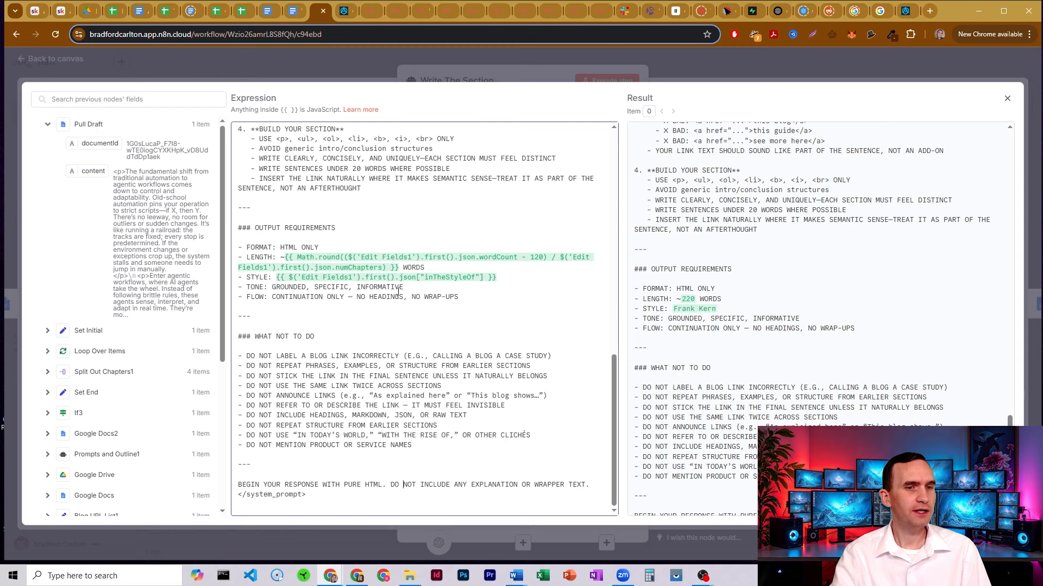
left_click(670, 66)
left_click(686, 65)
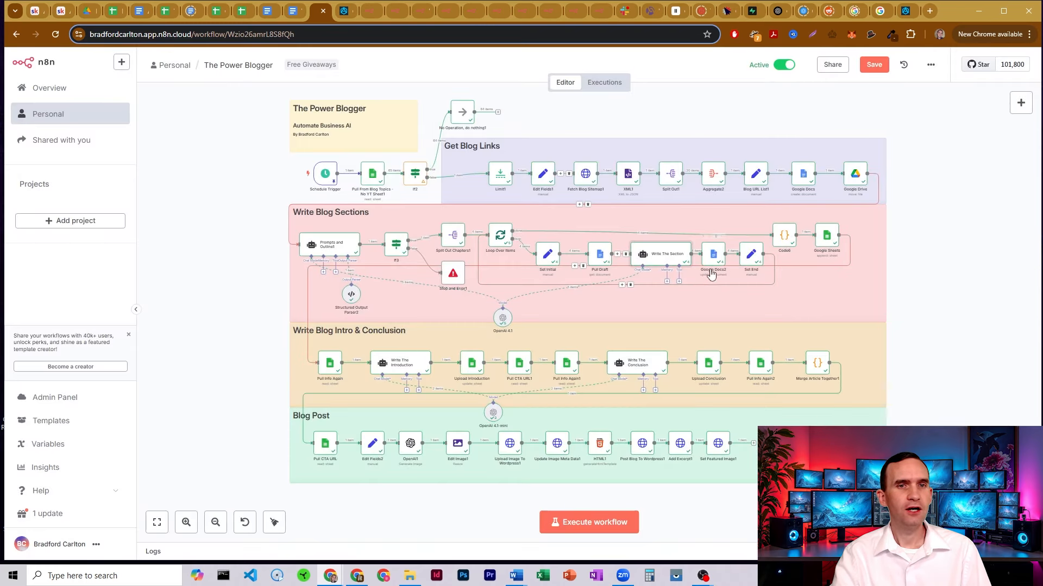
double_click(712, 255)
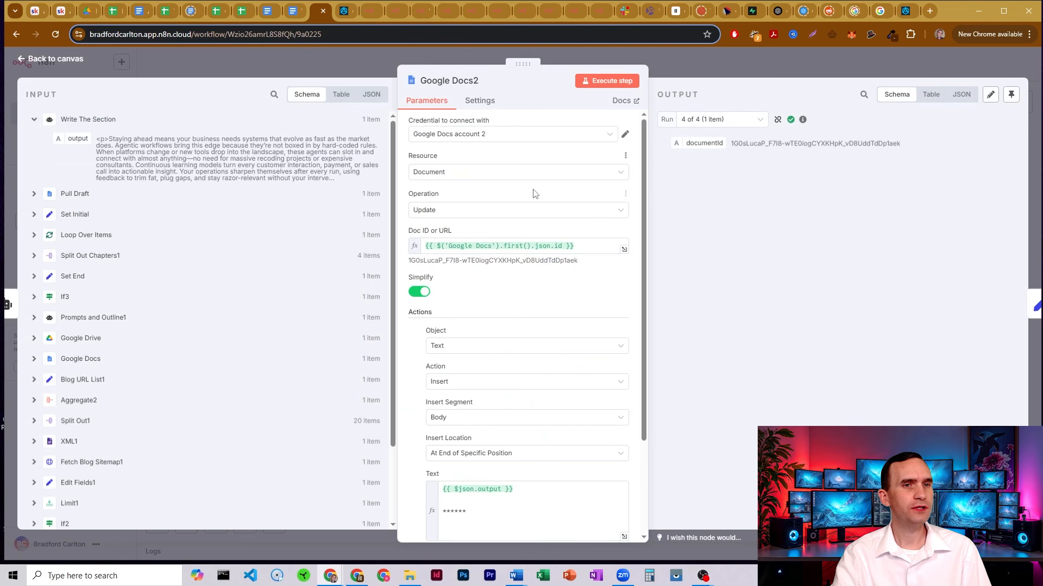
scroll(465, 195, "down", 1)
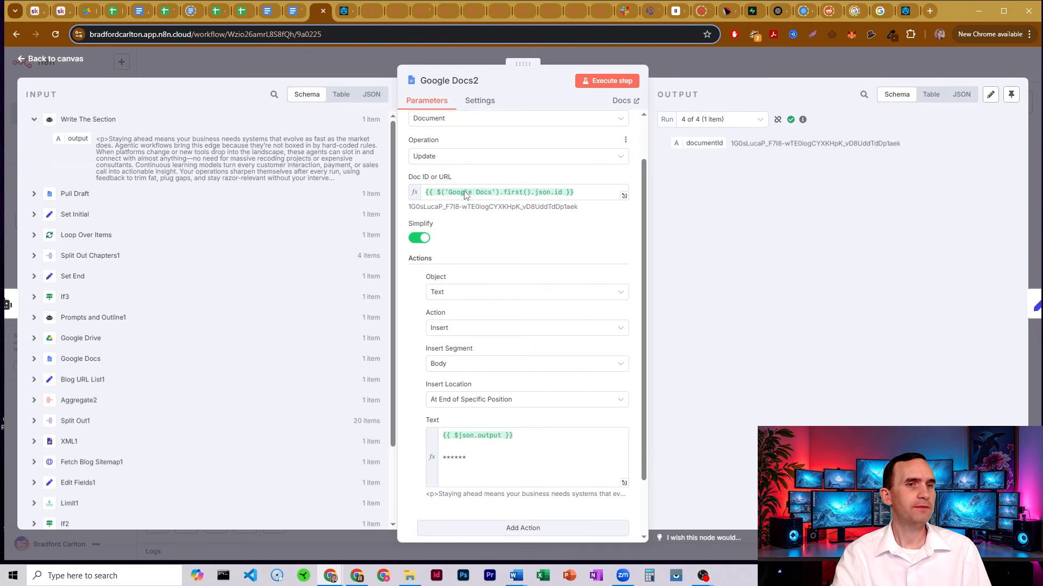
scroll(465, 195, "up", 1)
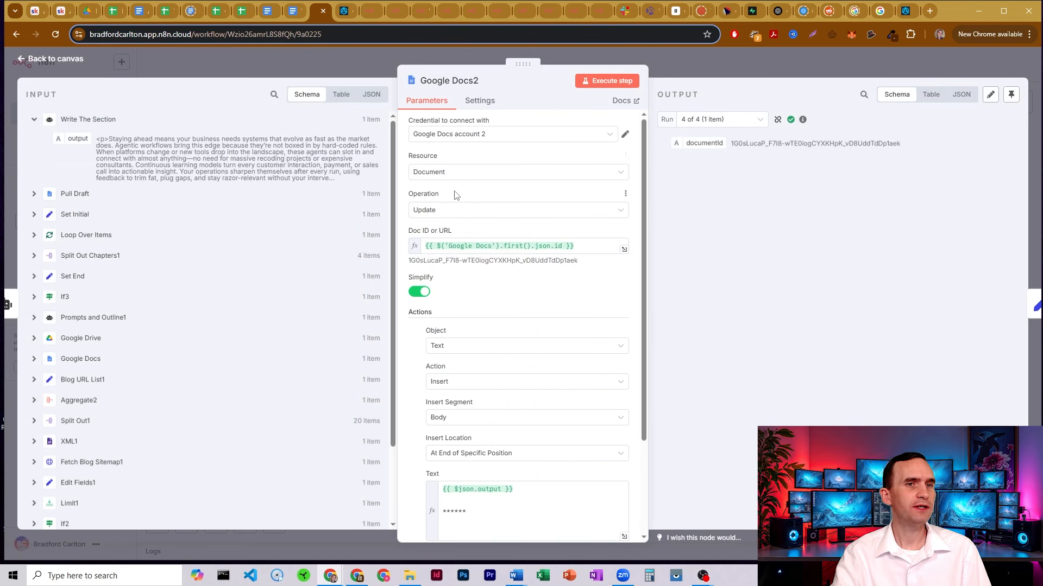
scroll(489, 198, "down", 1)
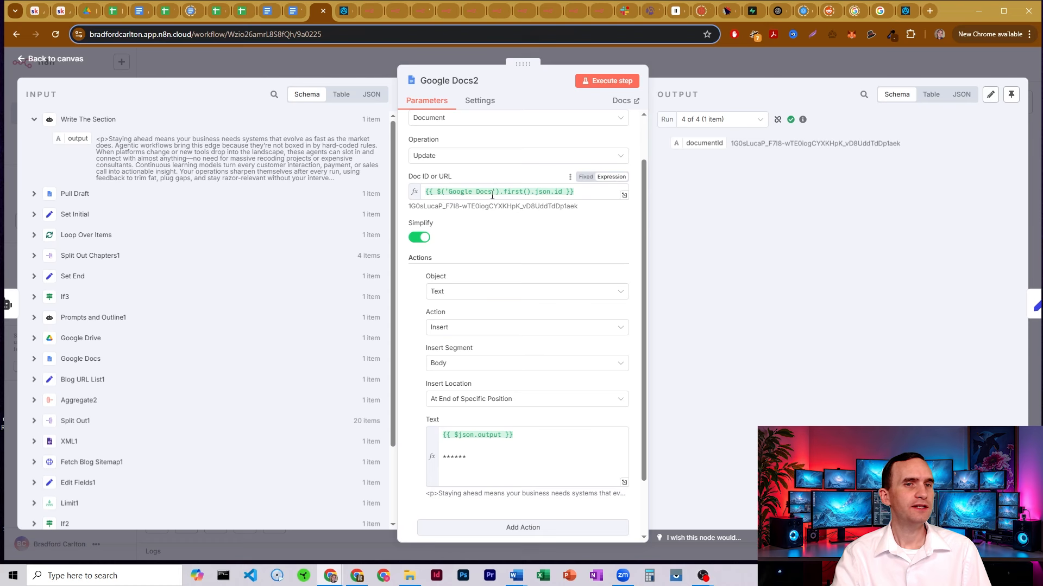
scroll(498, 377, "down", 1)
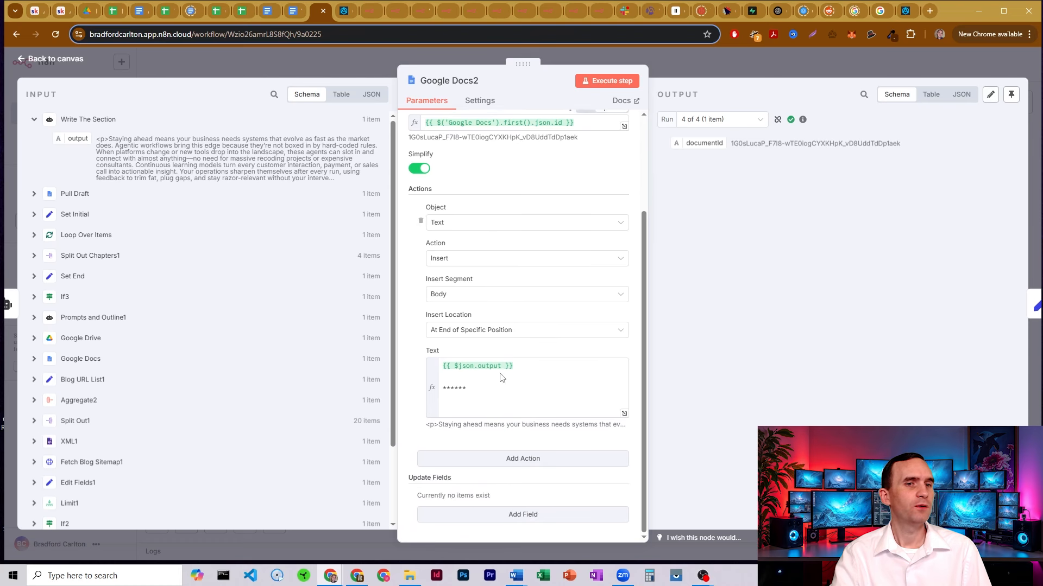
left_click(451, 365)
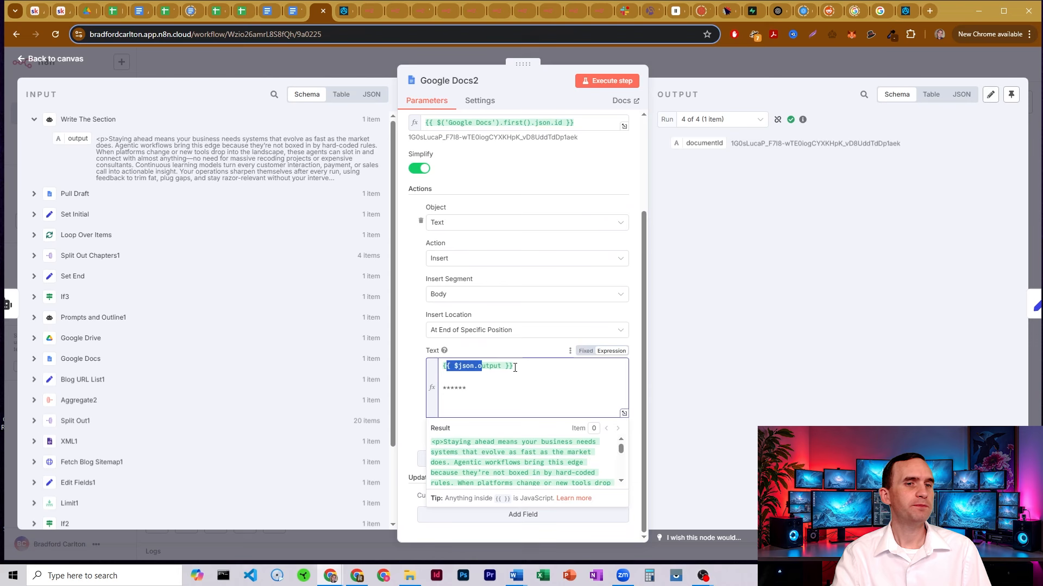
left_click(441, 389)
left_click_drag(459, 383, 446, 390)
left_click(466, 390)
left_click(464, 385)
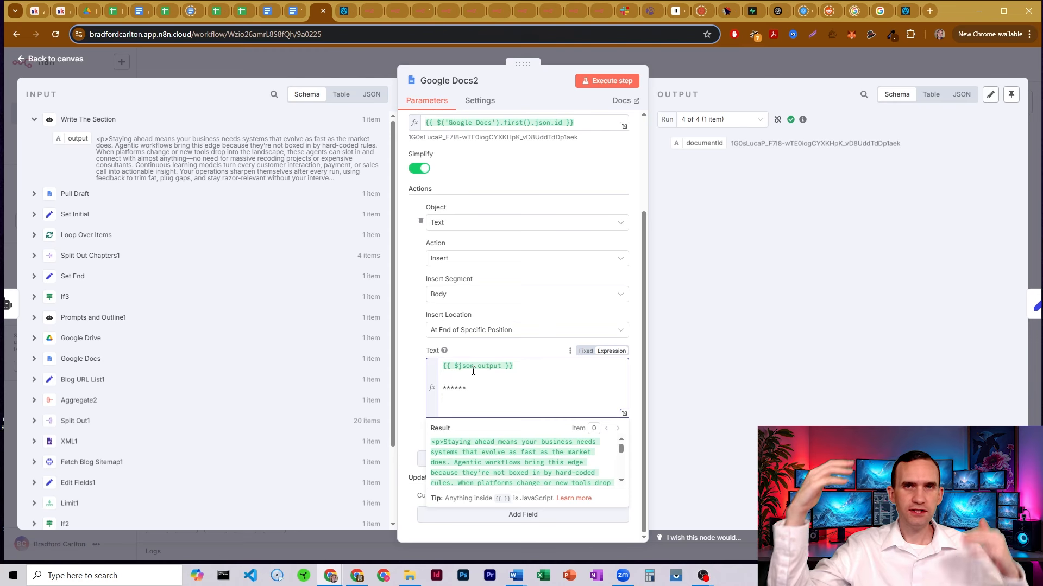
key("Return")
left_click(707, 68)
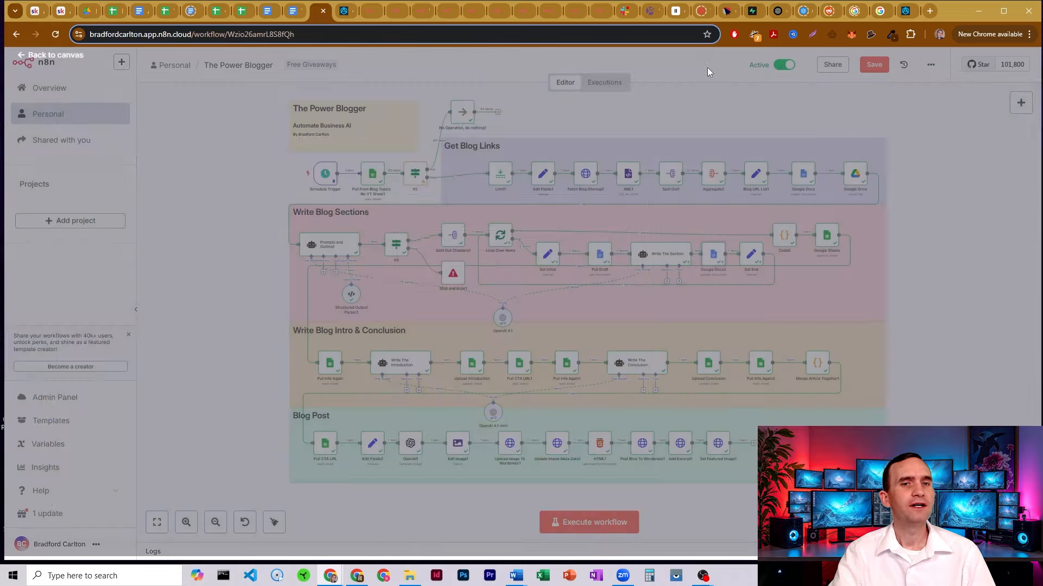
double_click(749, 257)
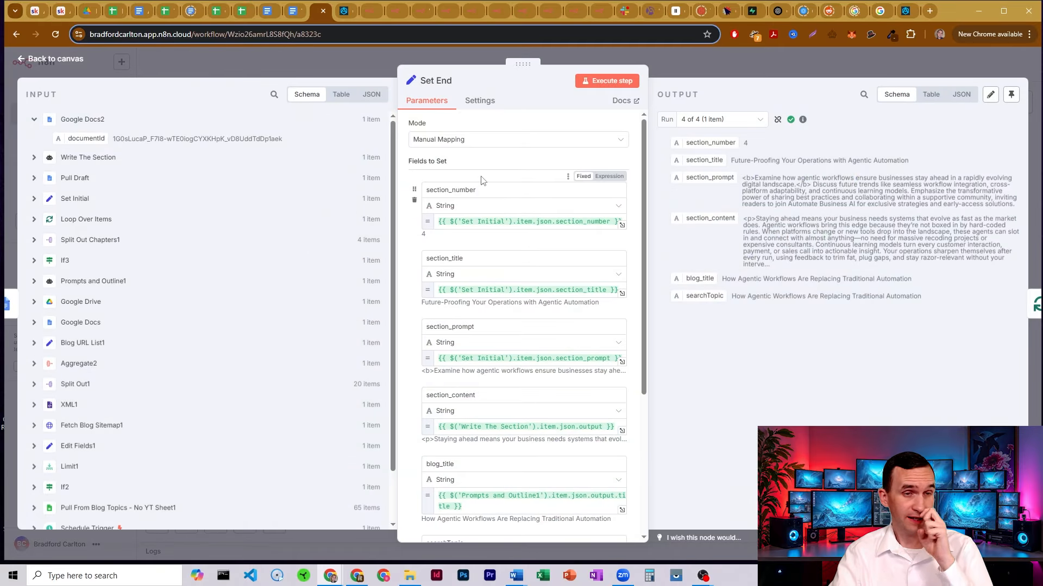
scroll(481, 214, "down", 3)
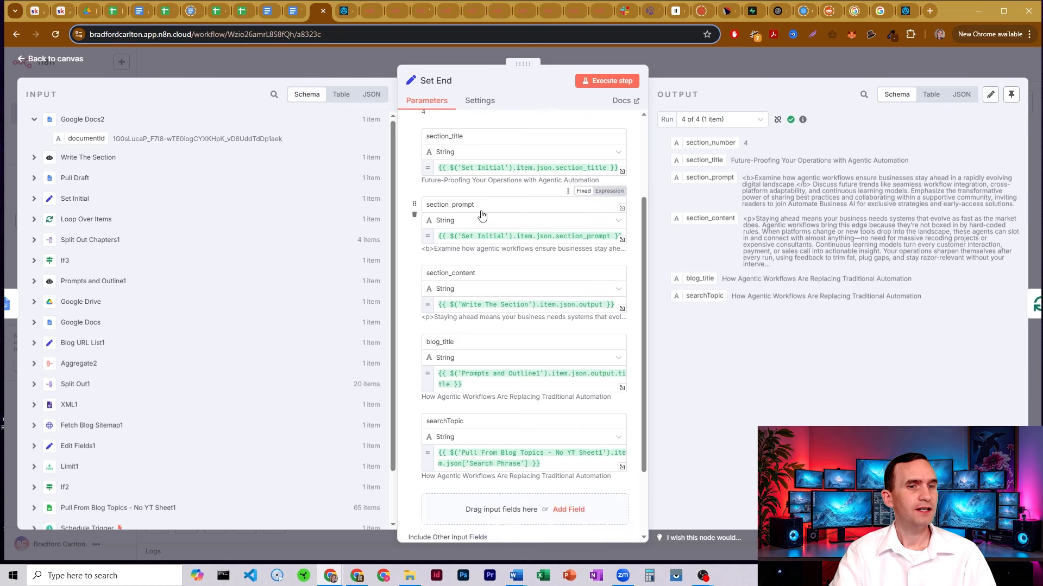
scroll(491, 370, "up", 2)
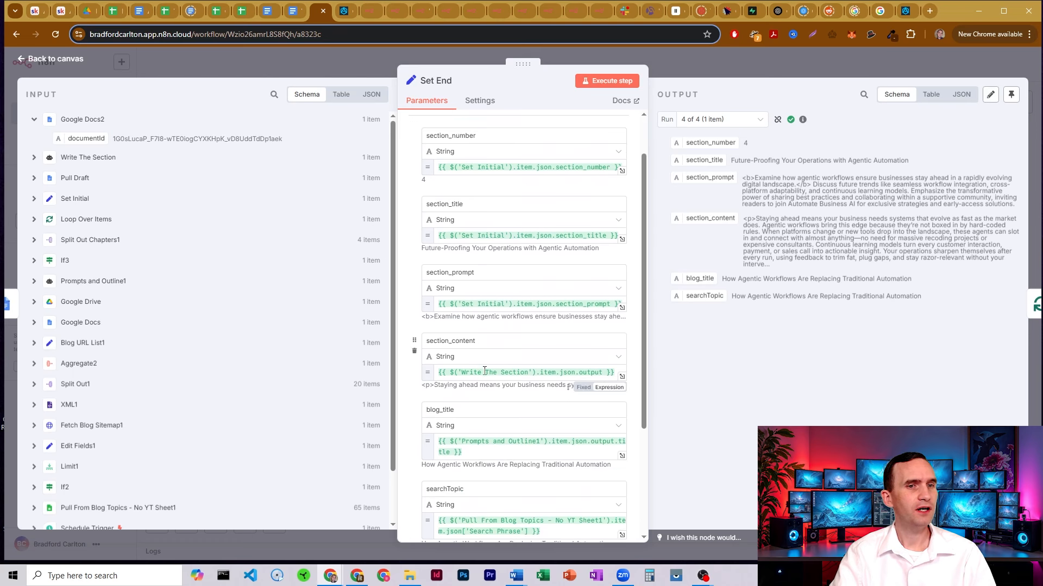
double_click(491, 372)
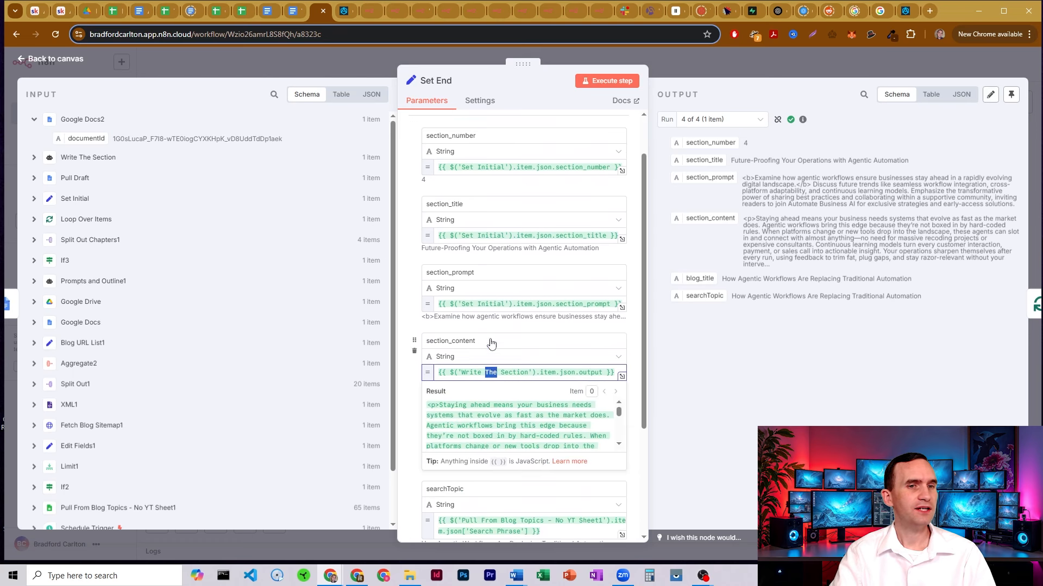
left_click(487, 305)
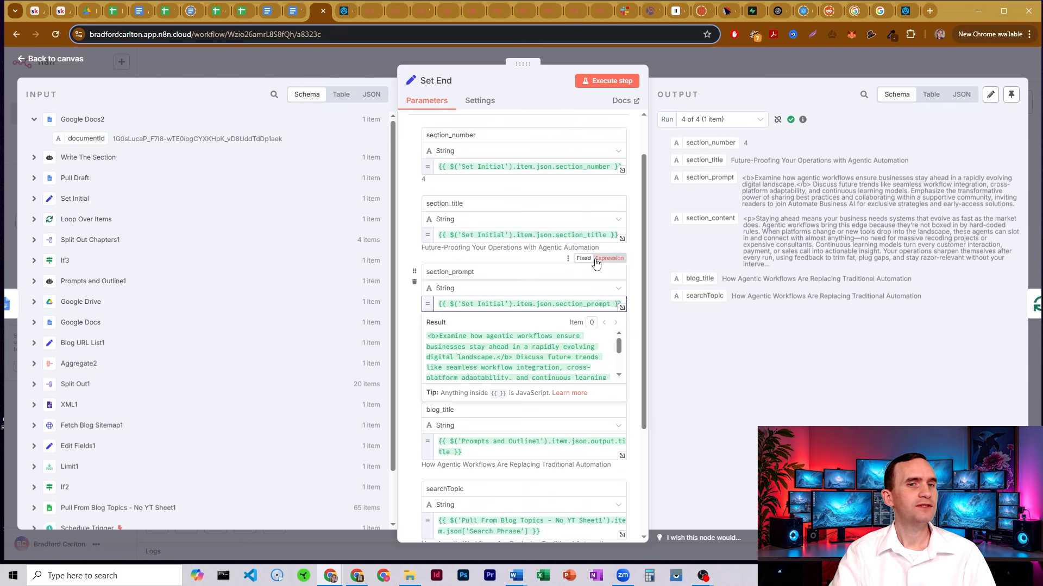
left_click(556, 272)
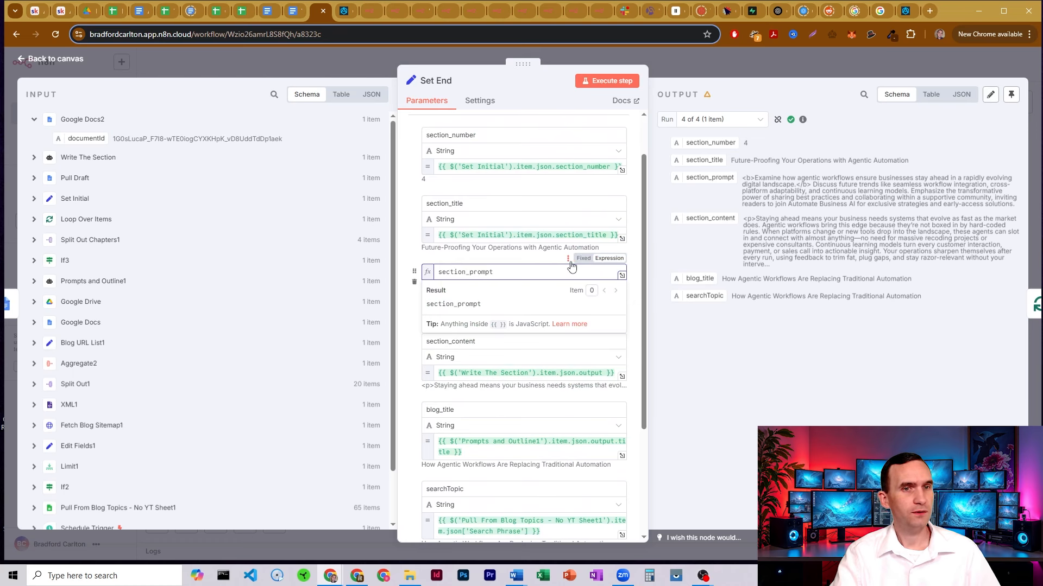
left_click(579, 260)
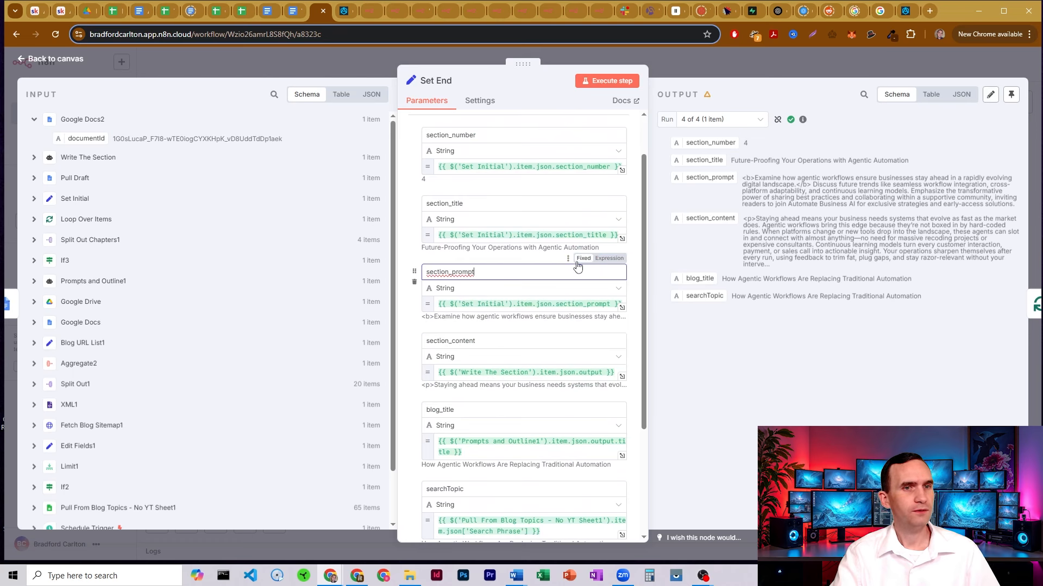
left_click(494, 261)
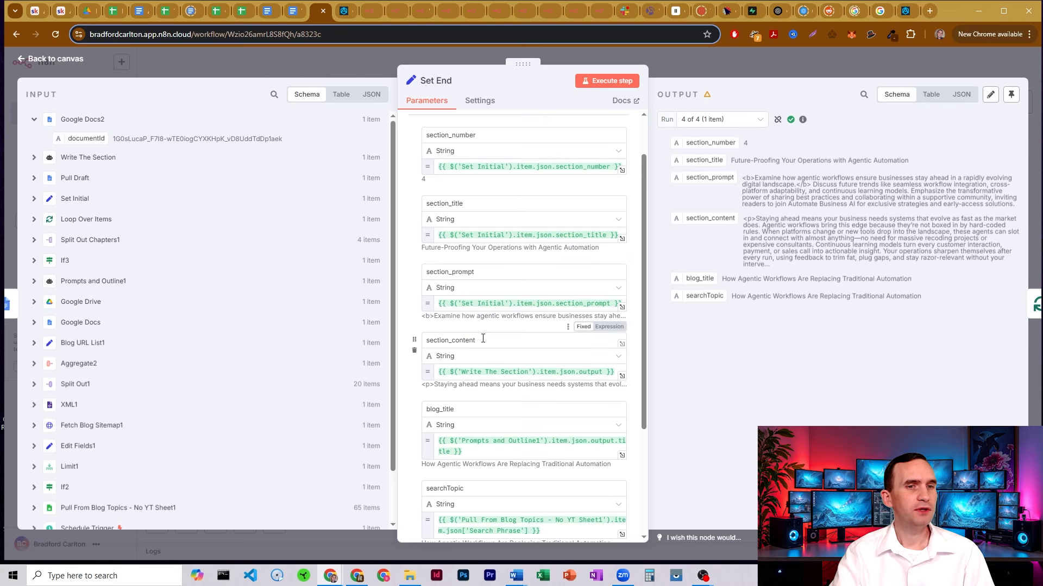
left_click_drag(482, 338, 611, 371)
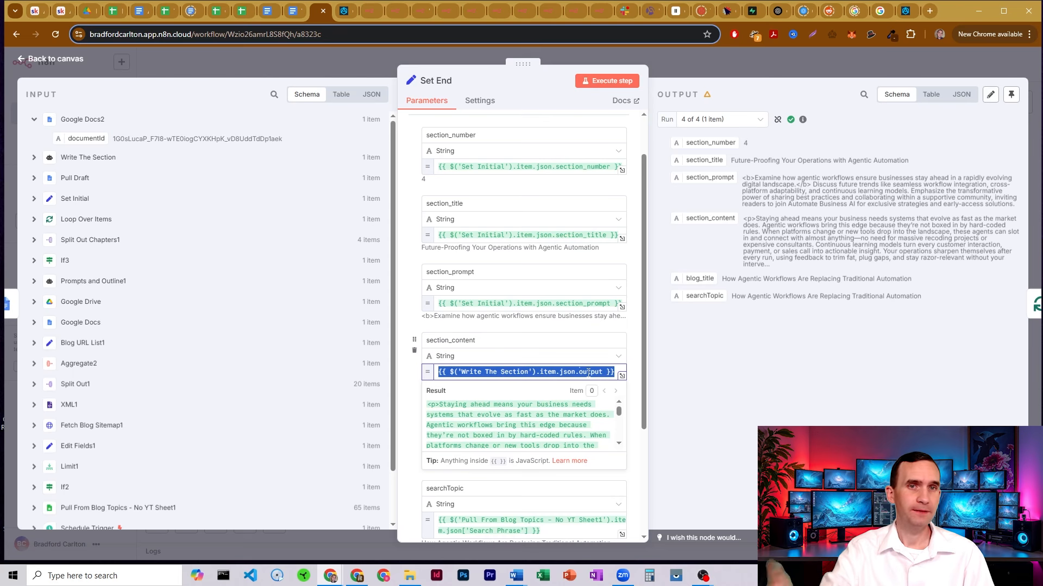
left_click(514, 188)
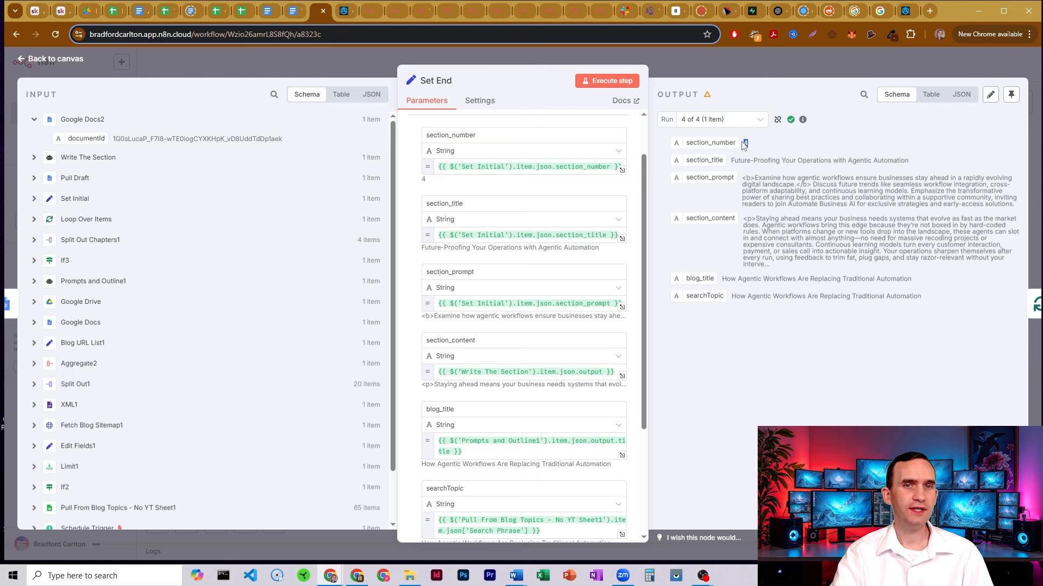
left_click(683, 66)
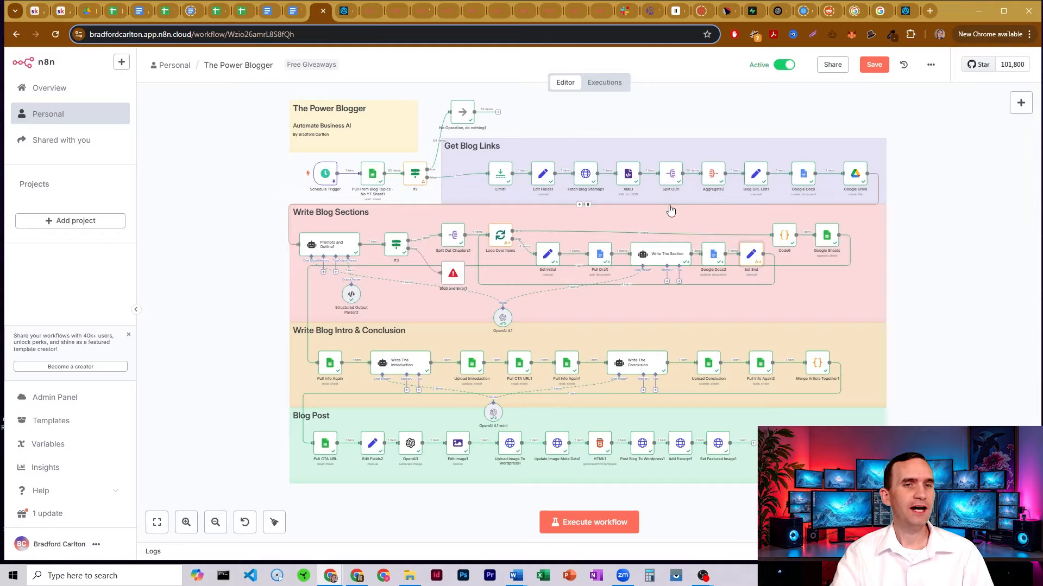
Scroll through the Code6 node's section-merging code, then return to the canvas
double_click(785, 234)
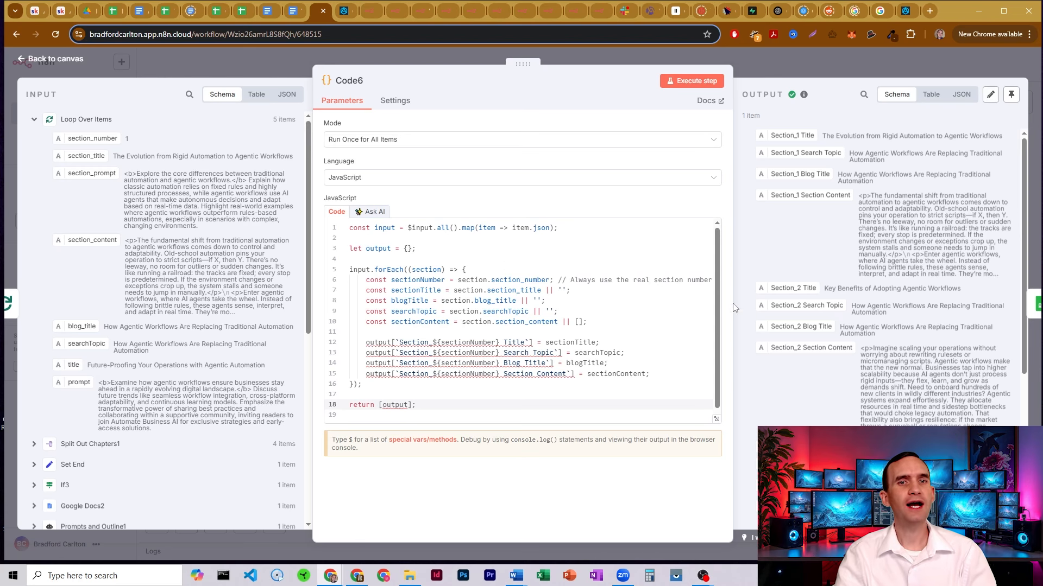
scroll(815, 194, "down", 3)
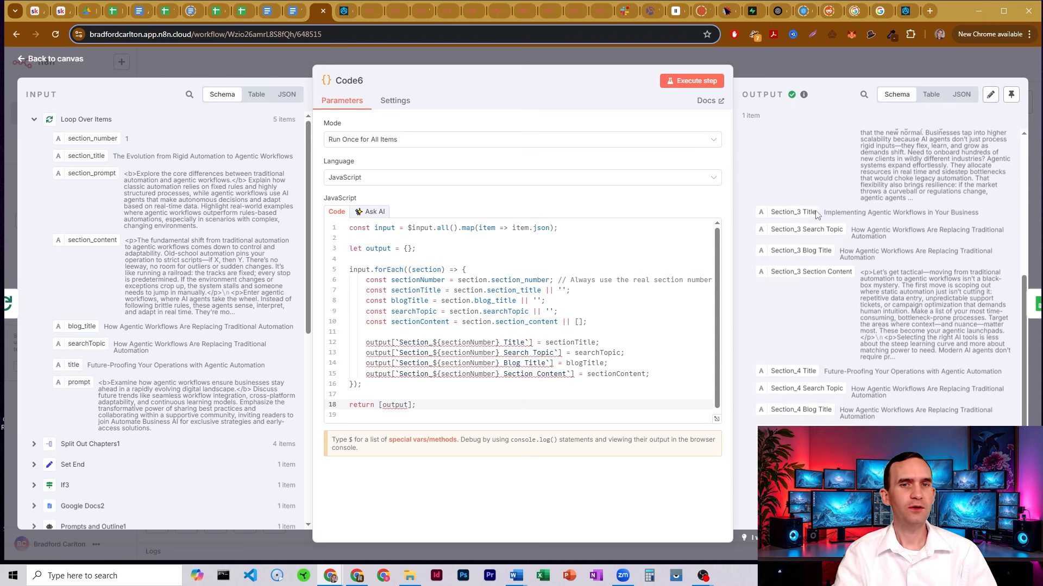
scroll(799, 167, "up", 3)
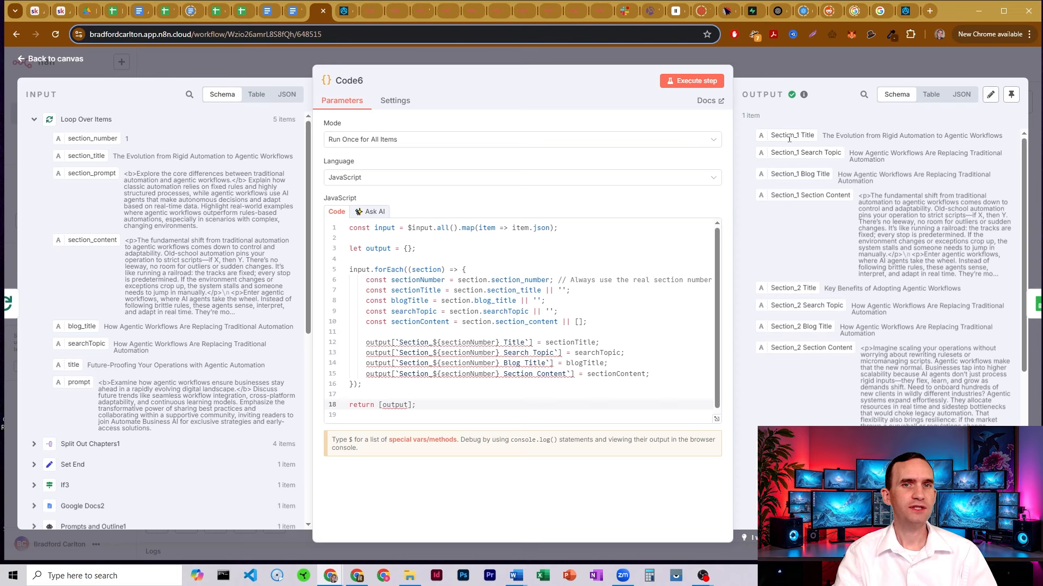
scroll(885, 277, "down", 5)
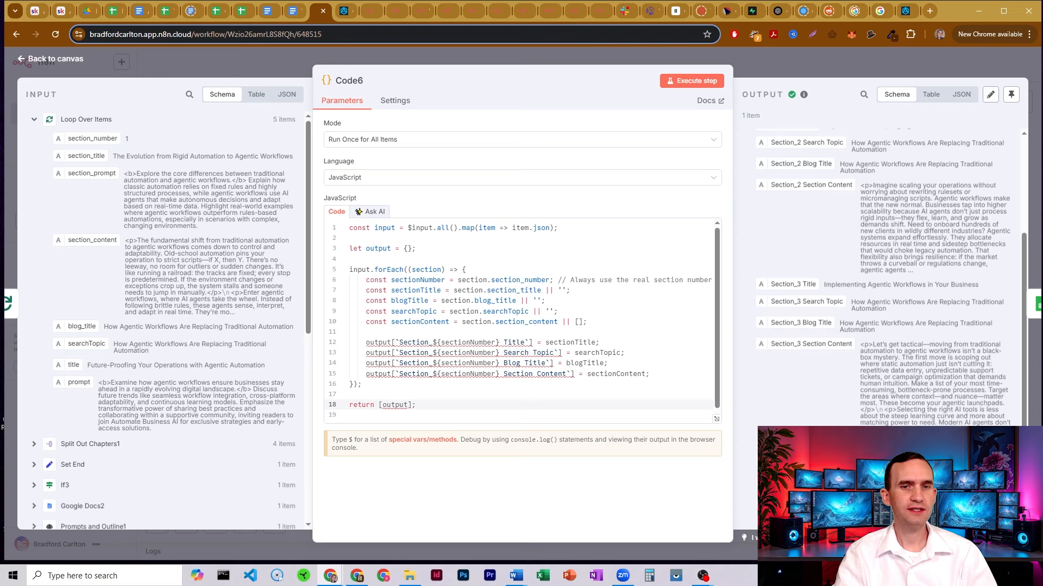
scroll(792, 239, "up", 5)
left_click(764, 64)
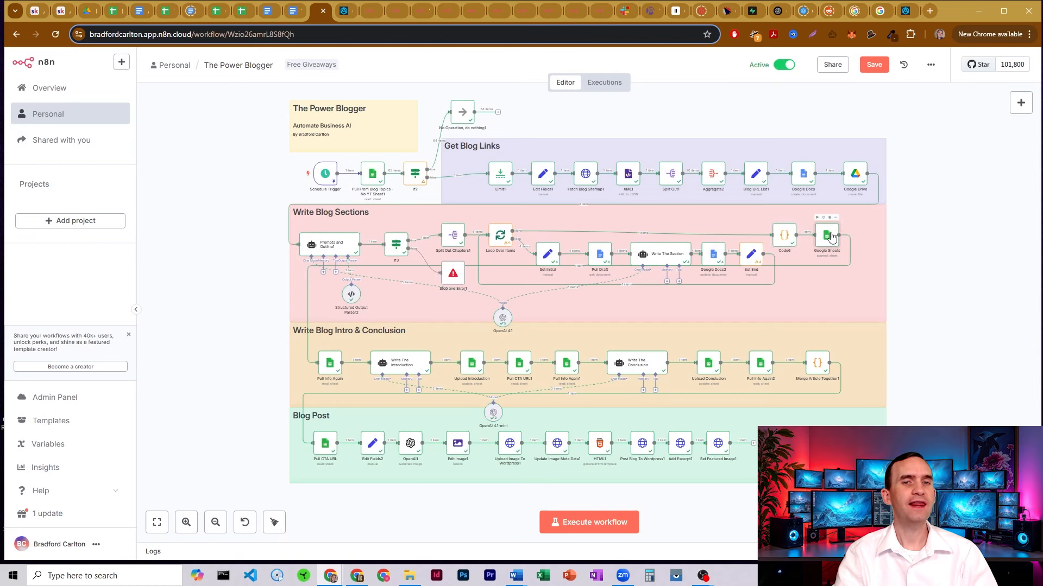
Open the Google Sheets node, then switch to the Blog Topics - No YT spreadsheet
double_click(830, 237)
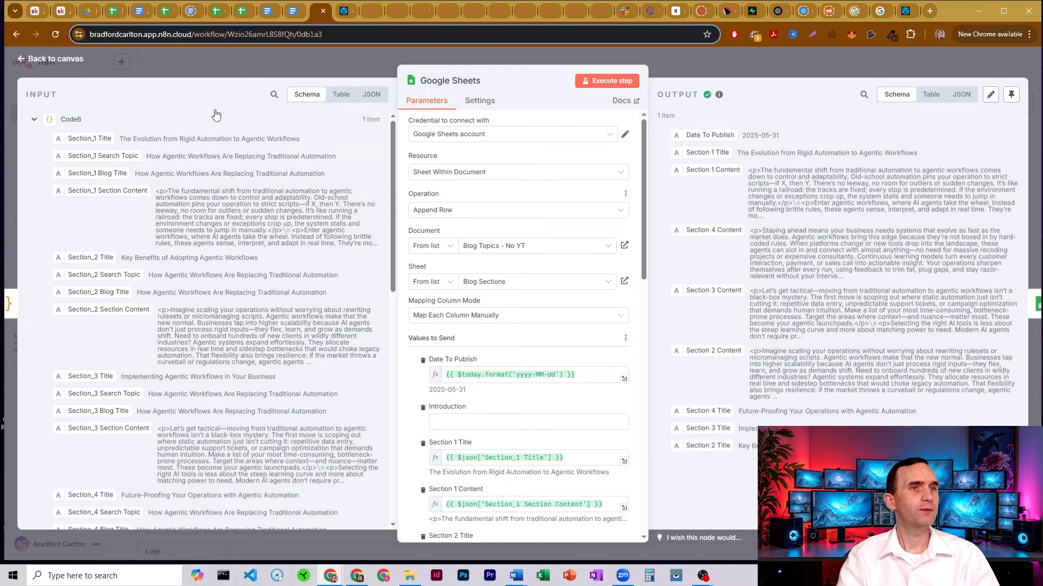
left_click(110, 12)
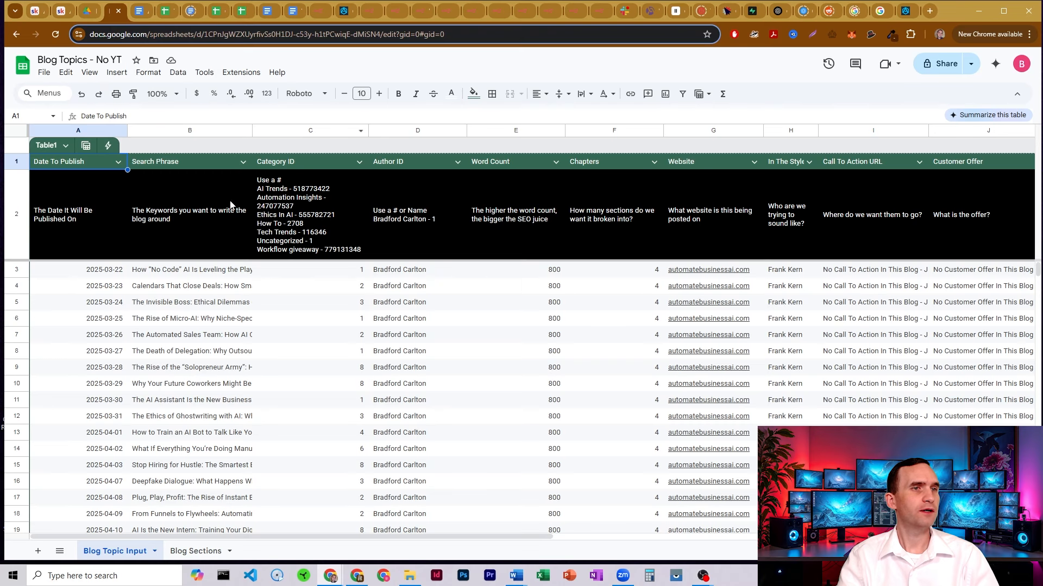
Step through the Blog Sections sheet's 2025-05-31 row 4, then return to the n8n node
left_click(188, 552)
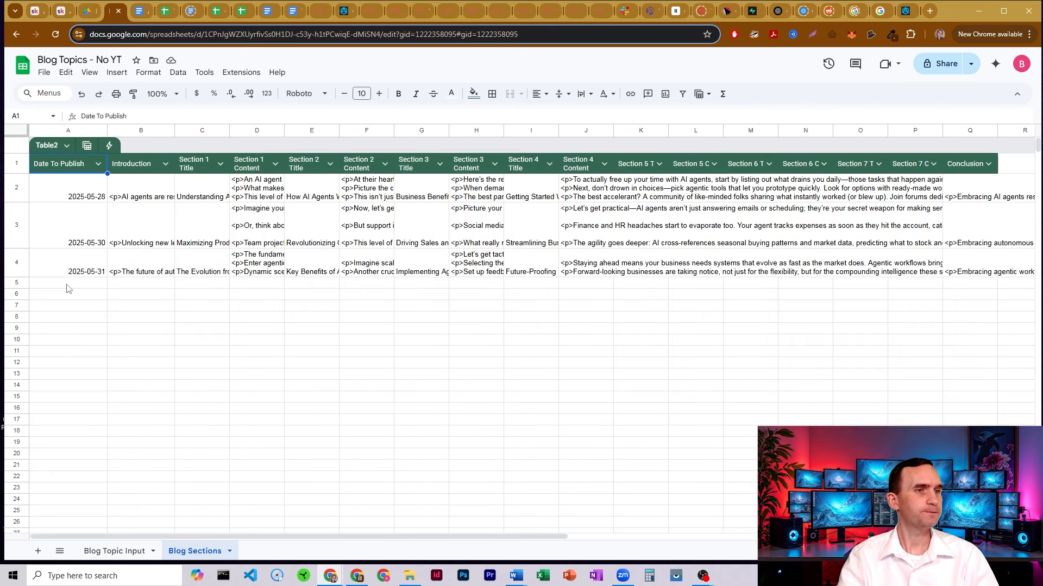
left_click(90, 266)
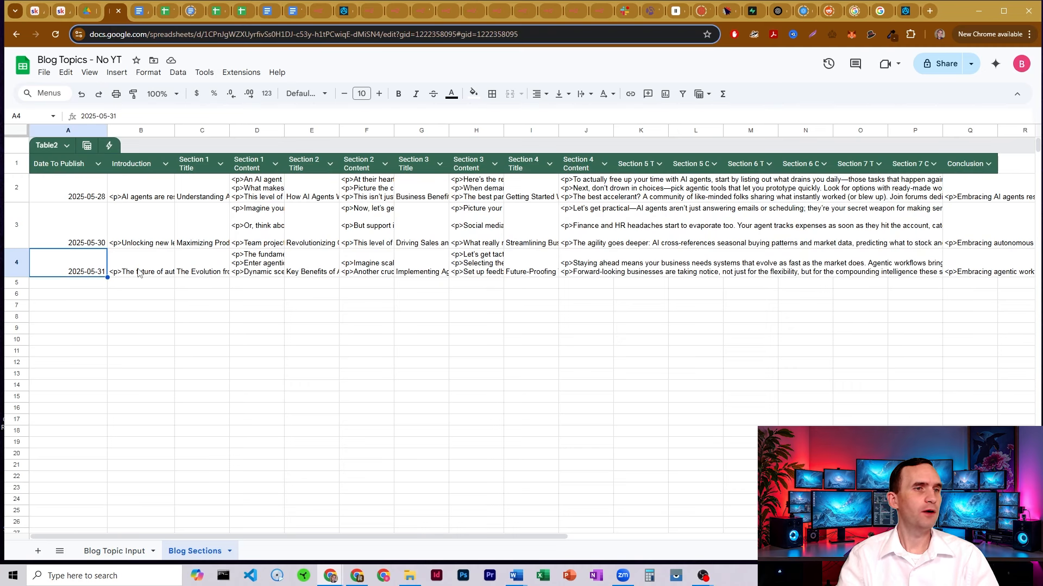
key("Right")
key("Right")
key("Right")
key("Right")
key("Right")
key("Right")
key("Right")
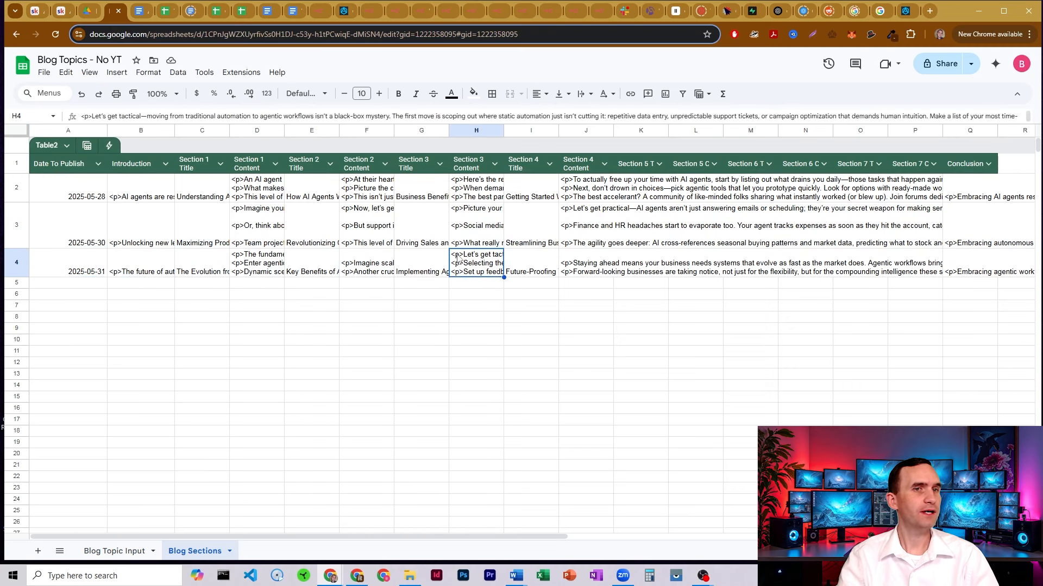
left_click(319, 11)
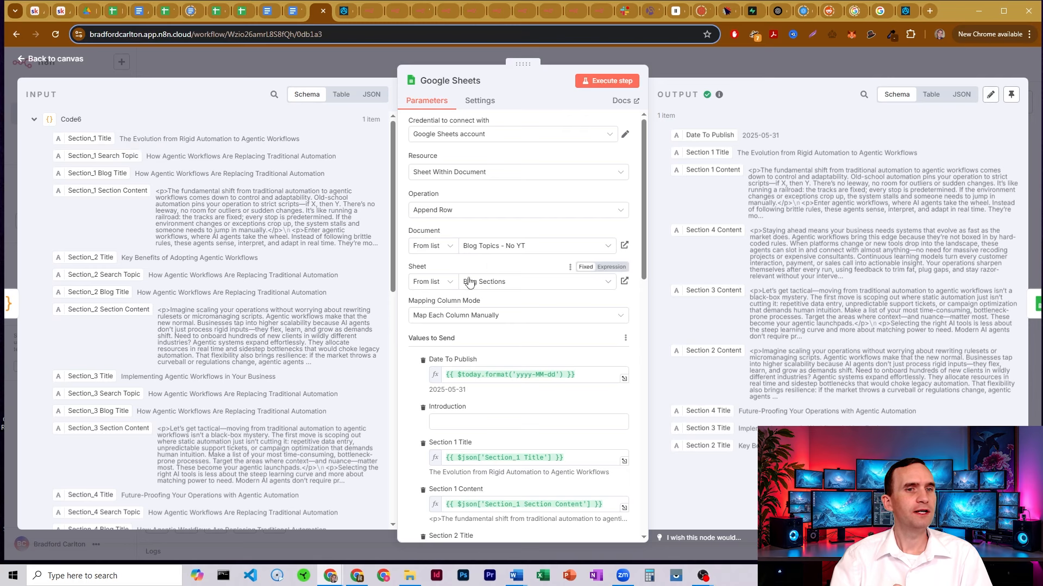
left_click(116, 13)
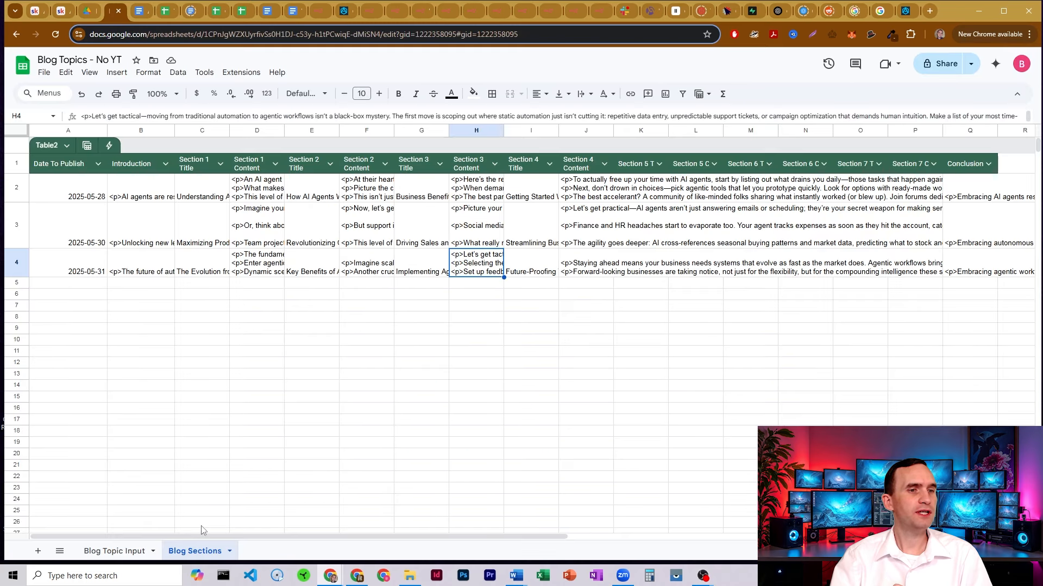
left_click(320, 12)
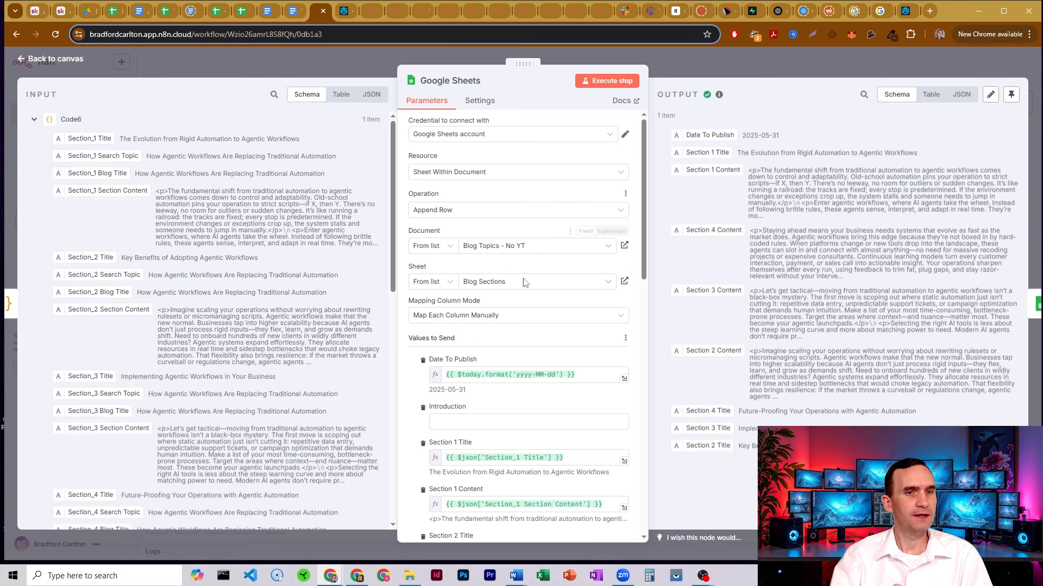
Examine the Date To Publish expression's year and month format against the sheet's 2025-05-31 date
scroll(524, 226, "down", 1)
scroll(524, 226, "down", 3)
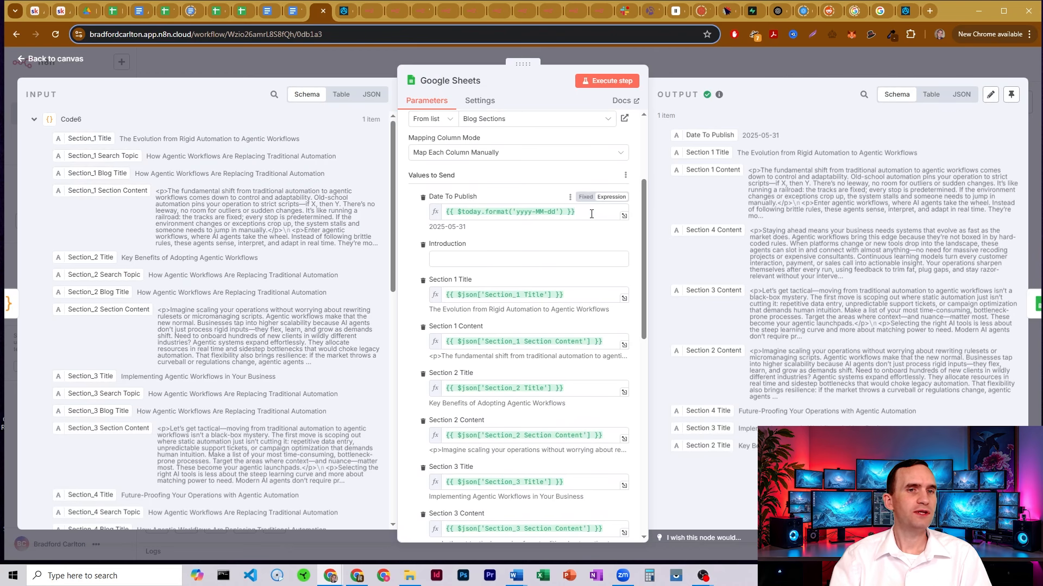
left_click_drag(591, 214, 442, 212)
left_click(478, 213)
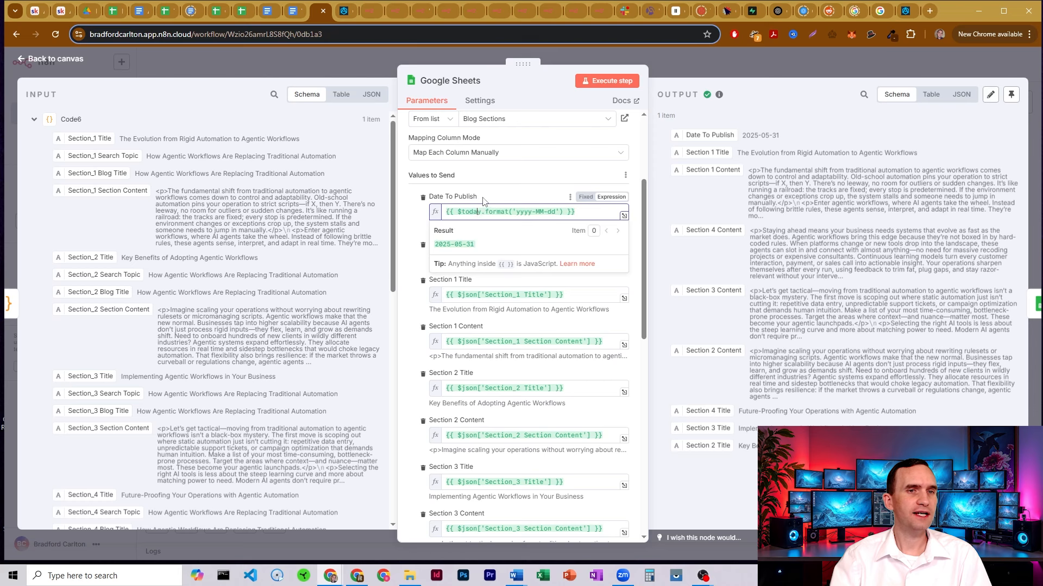
left_click_drag(516, 211, 537, 213)
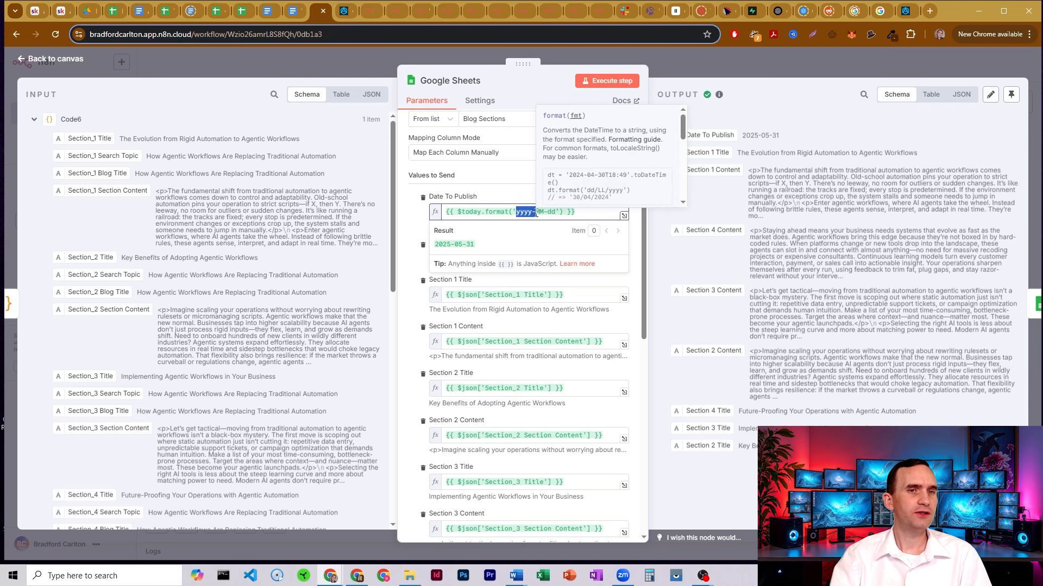
left_click(526, 212)
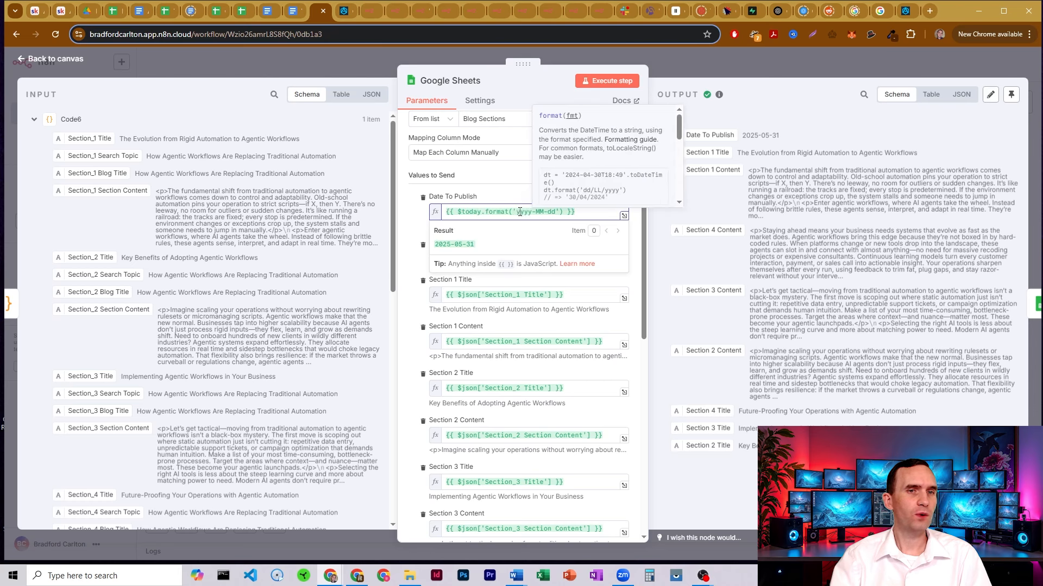
left_click_drag(535, 213, 544, 214)
left_click(543, 214)
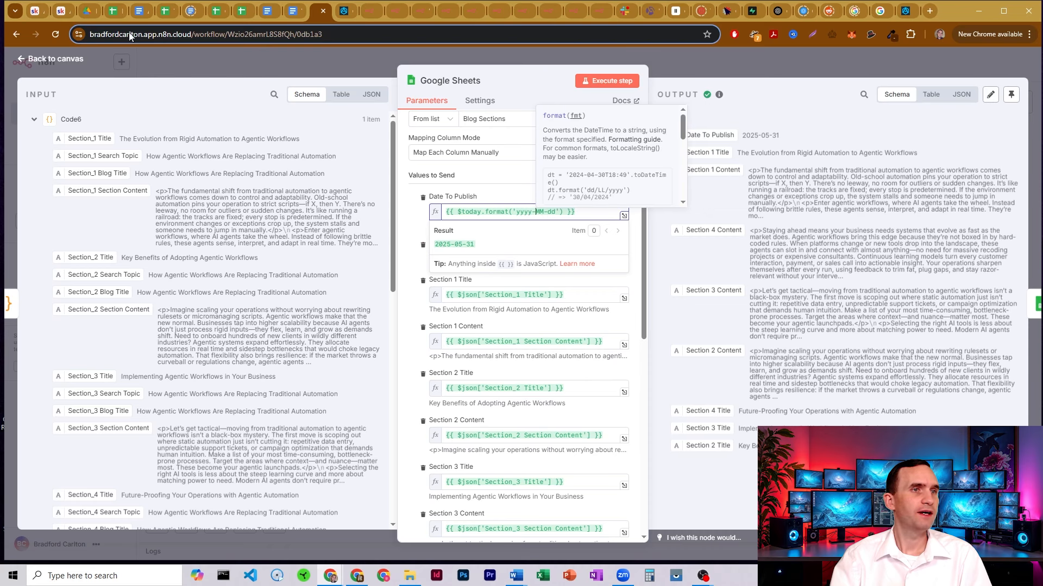
left_click(112, 12)
left_click(68, 266)
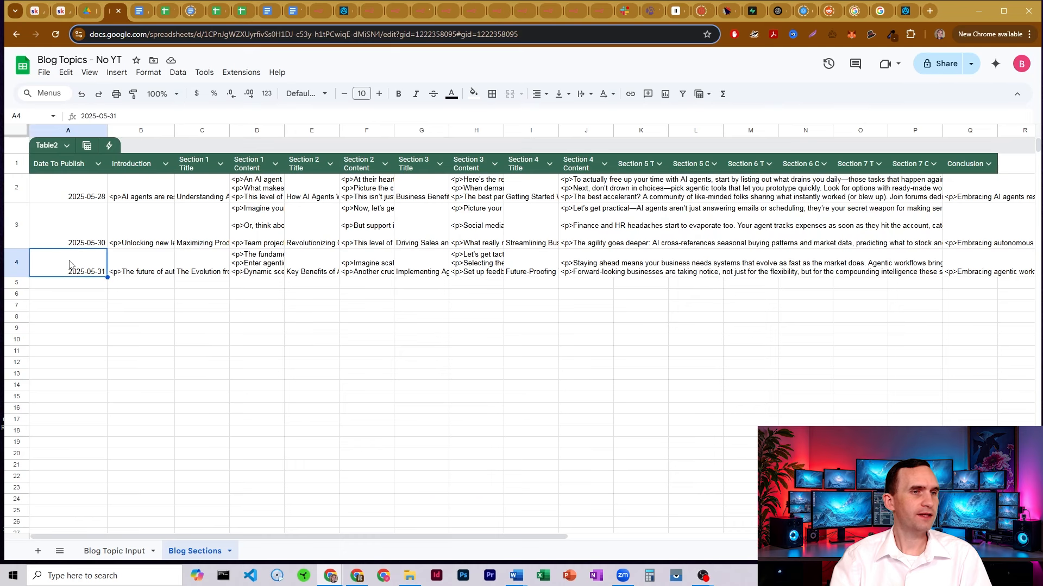
left_click(325, 10)
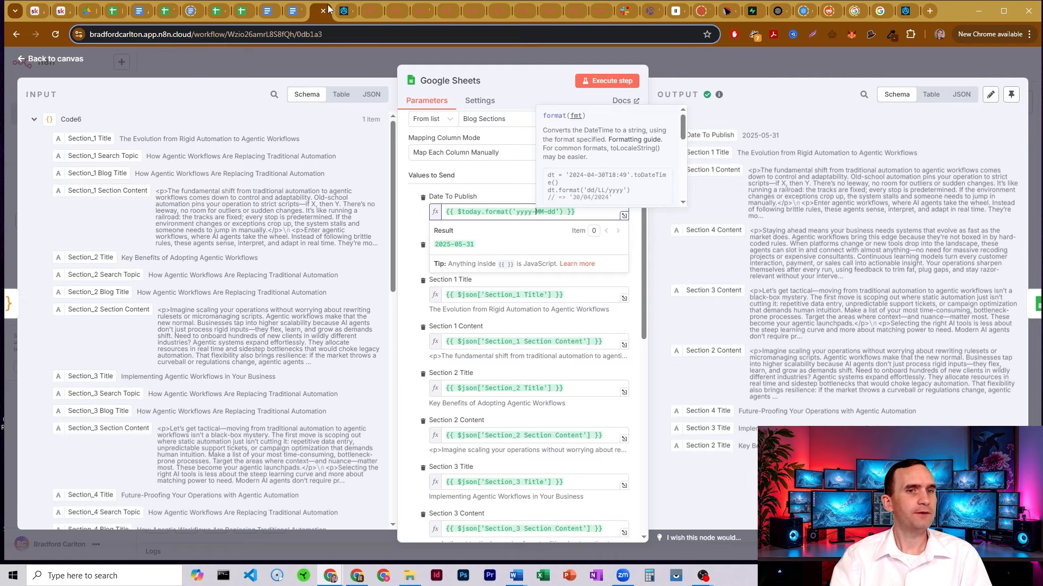
left_click(409, 228)
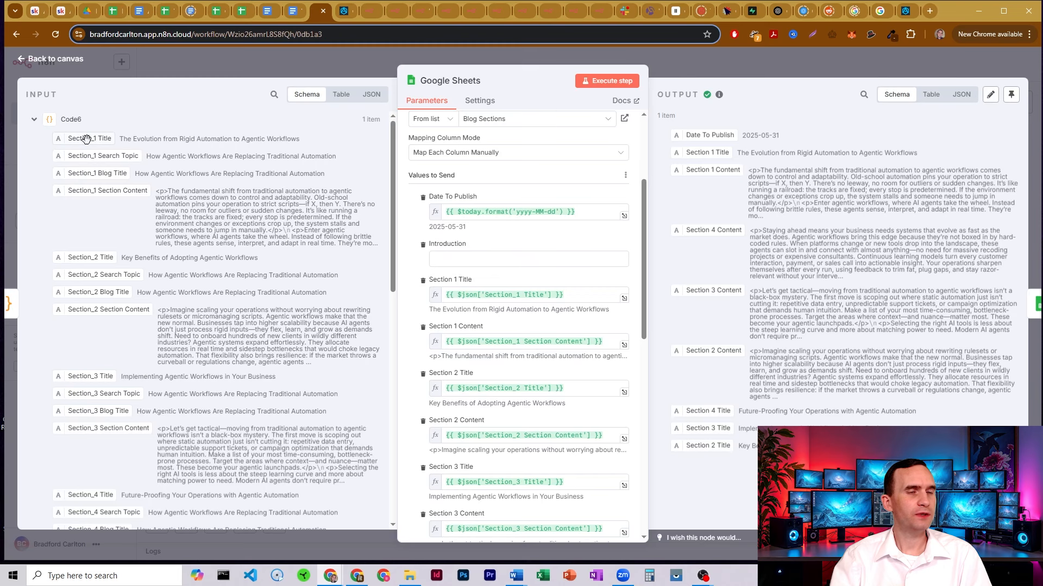
Demonstrate mapping Section_1 Title onto a column and scroll through the section mappings
left_click_drag(86, 140, 151, 178)
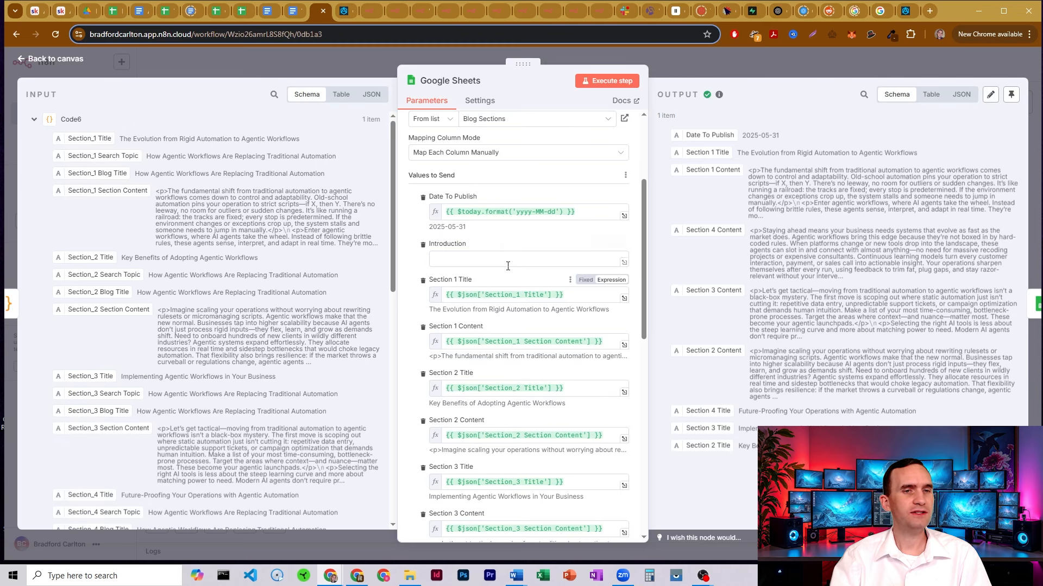
scroll(508, 266, "down", 2)
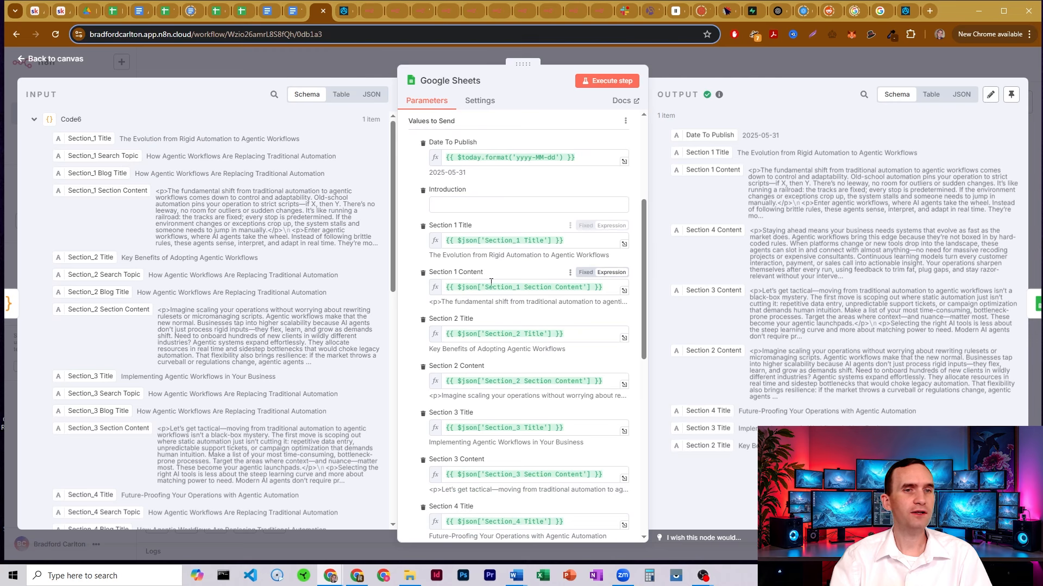
scroll(489, 278, "down", 2)
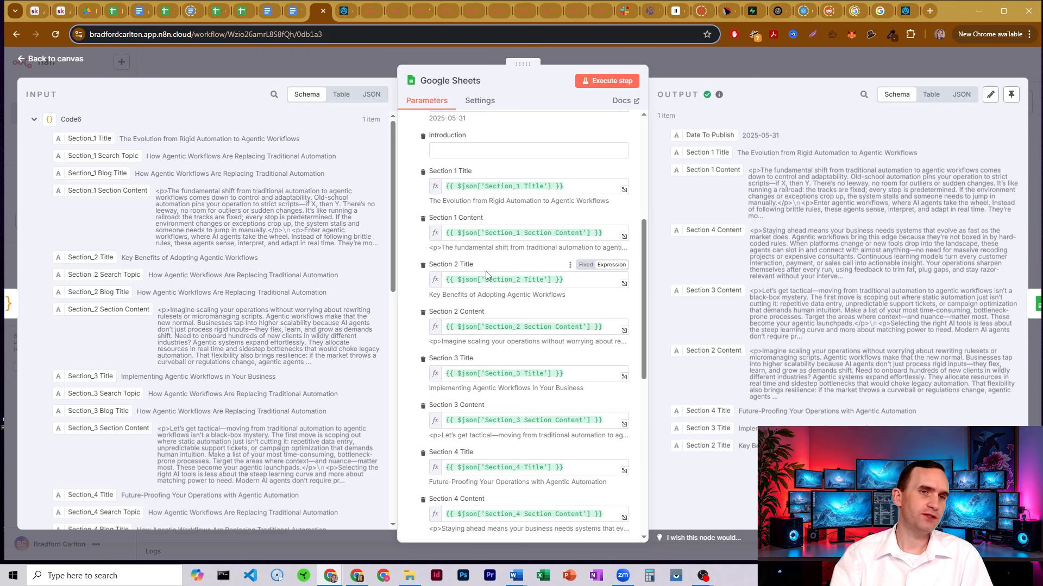
scroll(485, 295, "down", 6)
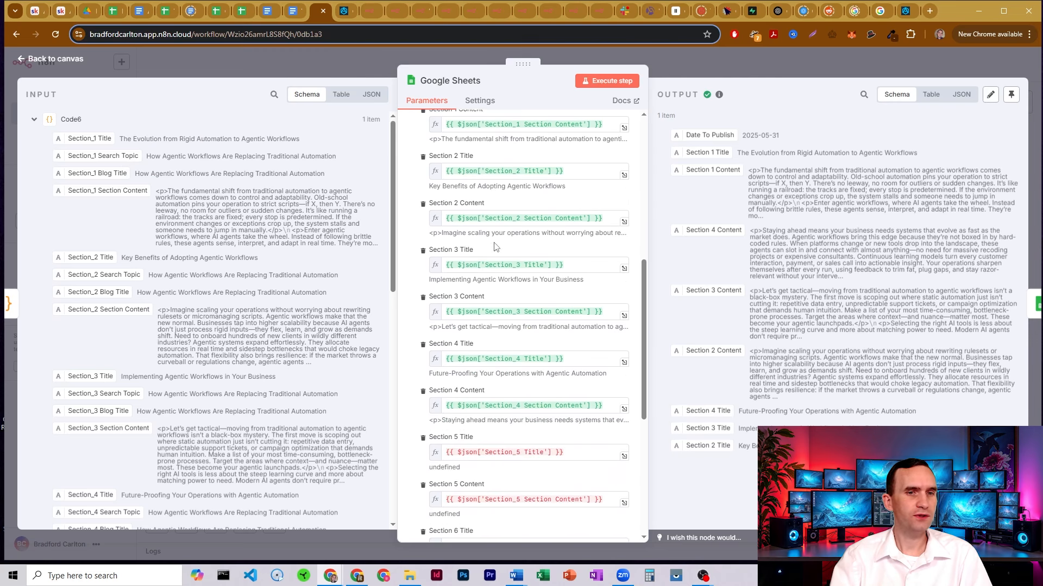
scroll(495, 247, "down", 1)
scroll(495, 243, "down", 2)
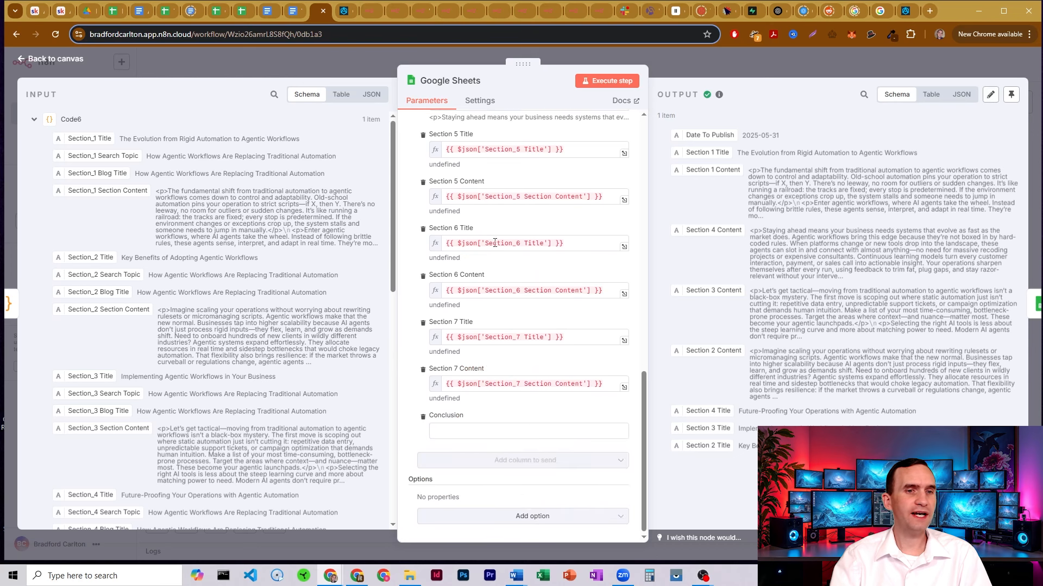
scroll(511, 286, "down", 2)
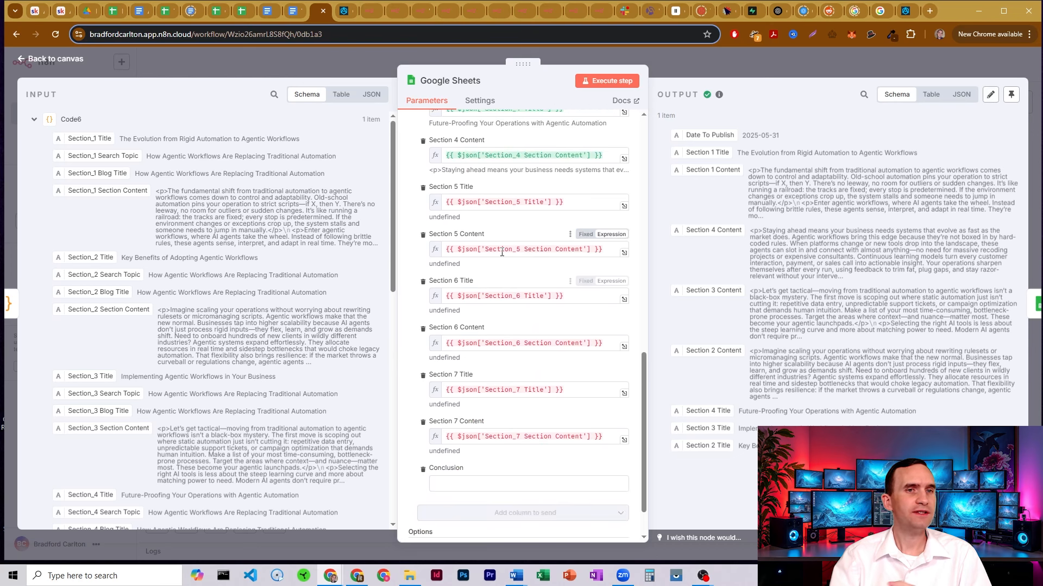
scroll(500, 250, "up", 1)
scroll(499, 250, "down", 1)
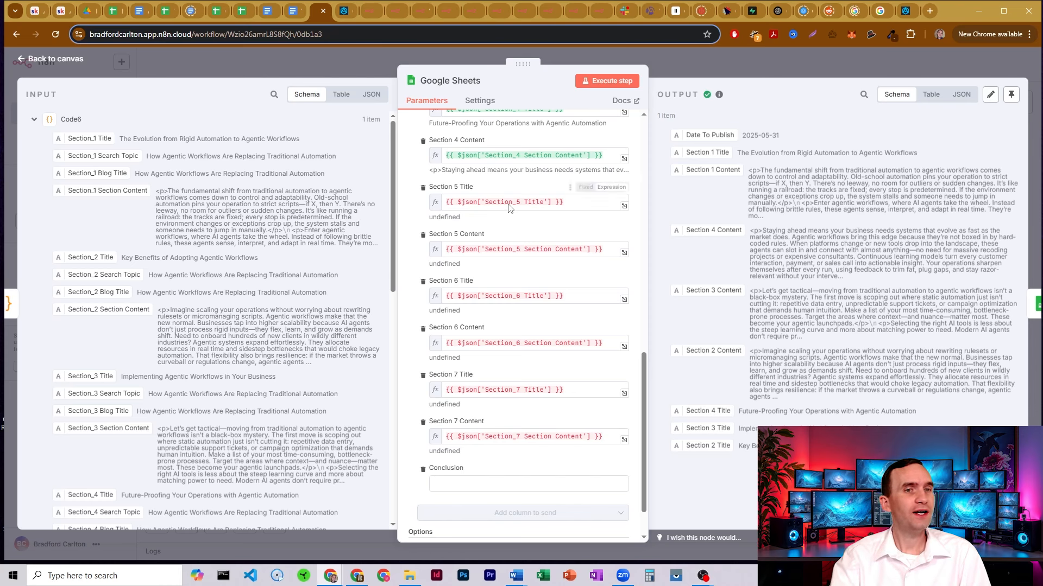
scroll(505, 261, "up", 1)
scroll(509, 281, "down", 2)
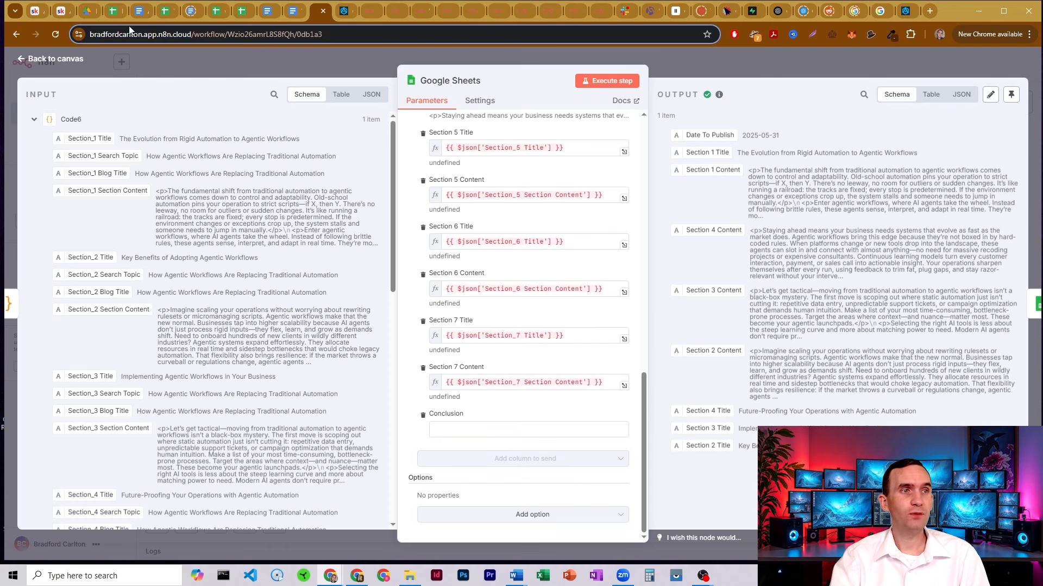
Compare the Blog Topics sheet columns with the node's remaining section mappings
key("ctrl+4")
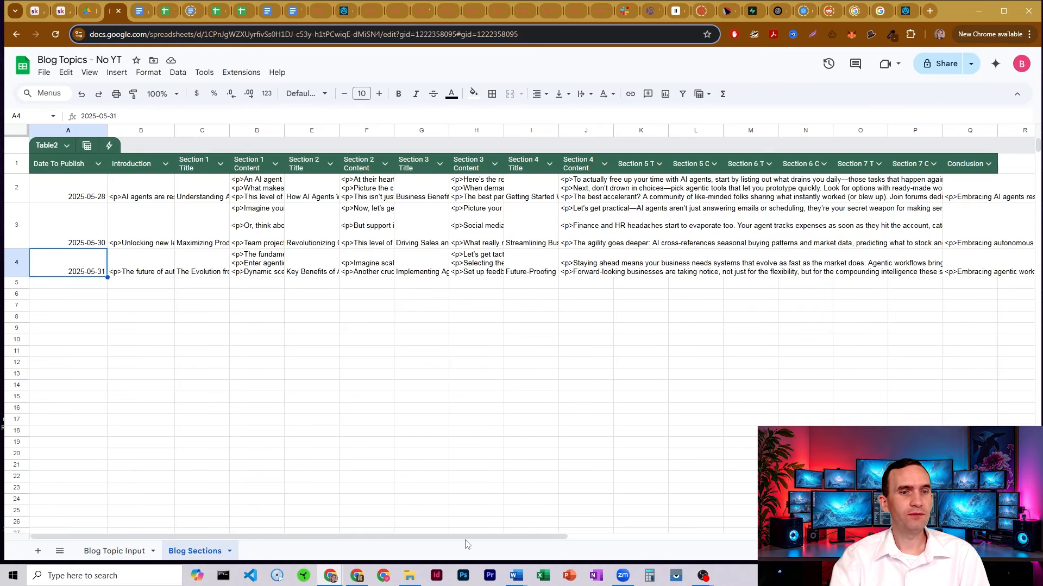
left_click_drag(460, 536, 653, 325)
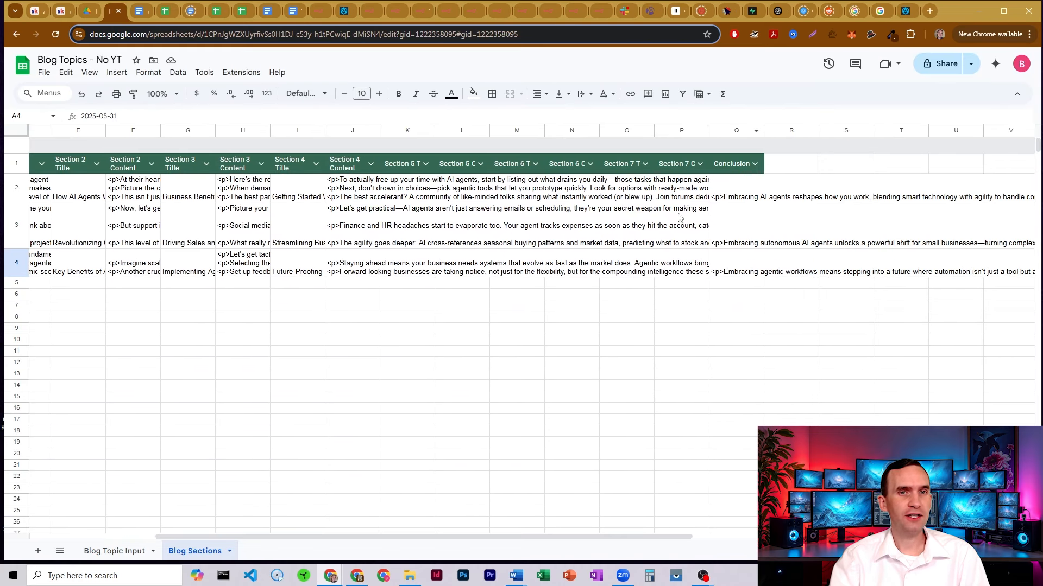
left_click(315, 16)
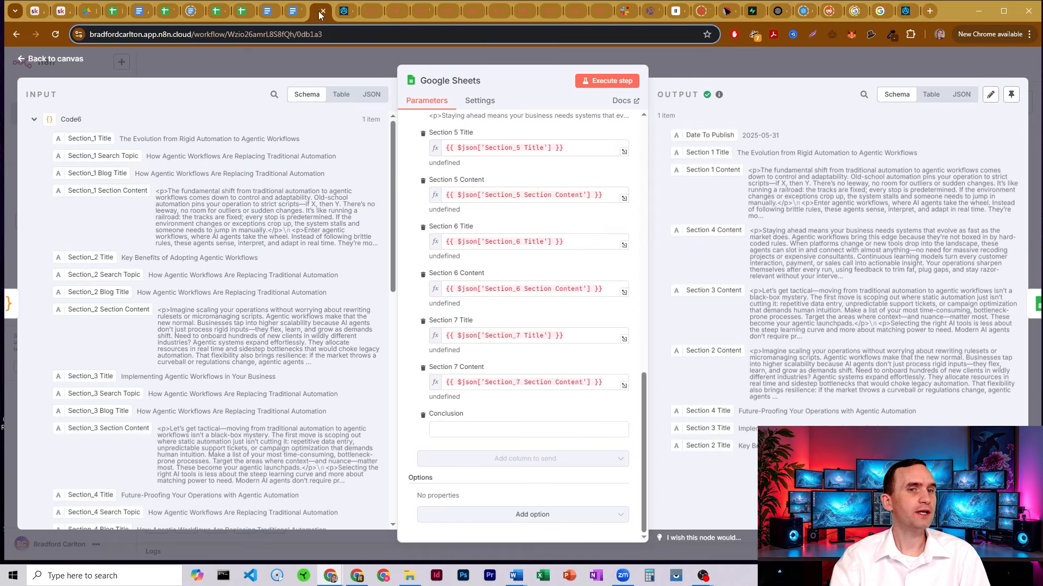
scroll(515, 275, "down", 3)
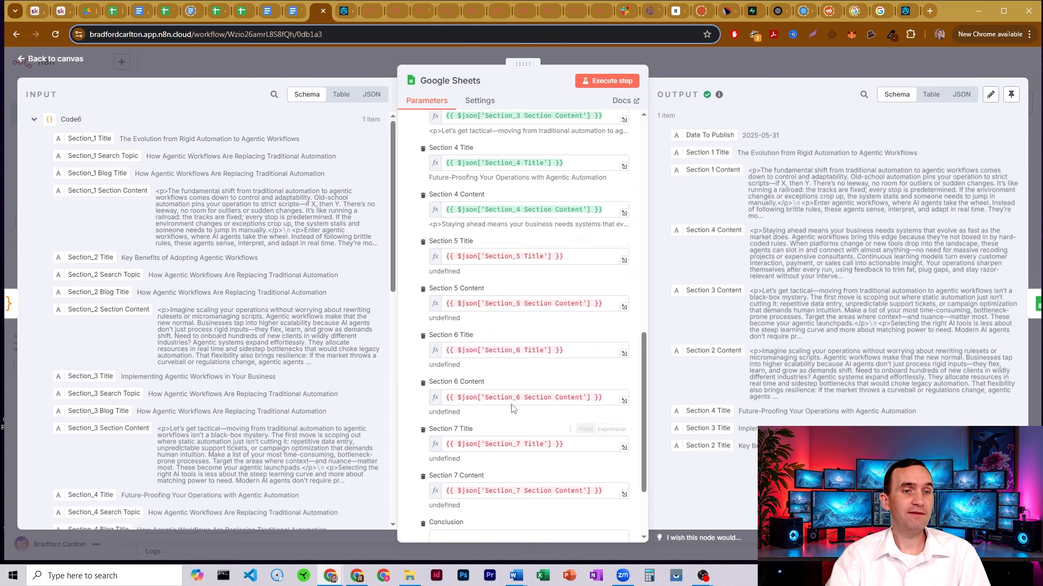
scroll(521, 339, "down", 2)
scroll(522, 325, "up", 8)
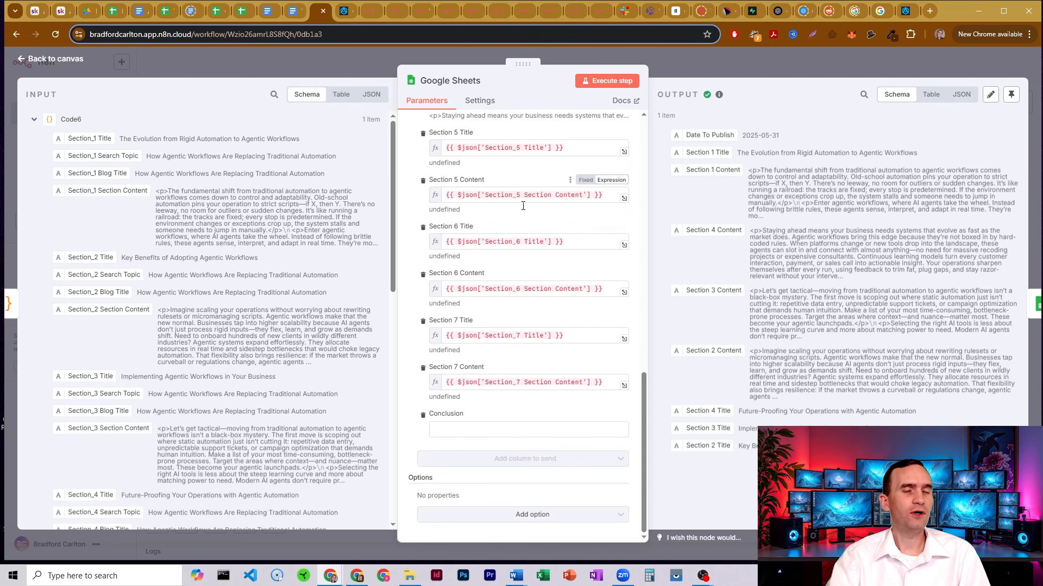
scroll(524, 294, "down", 5)
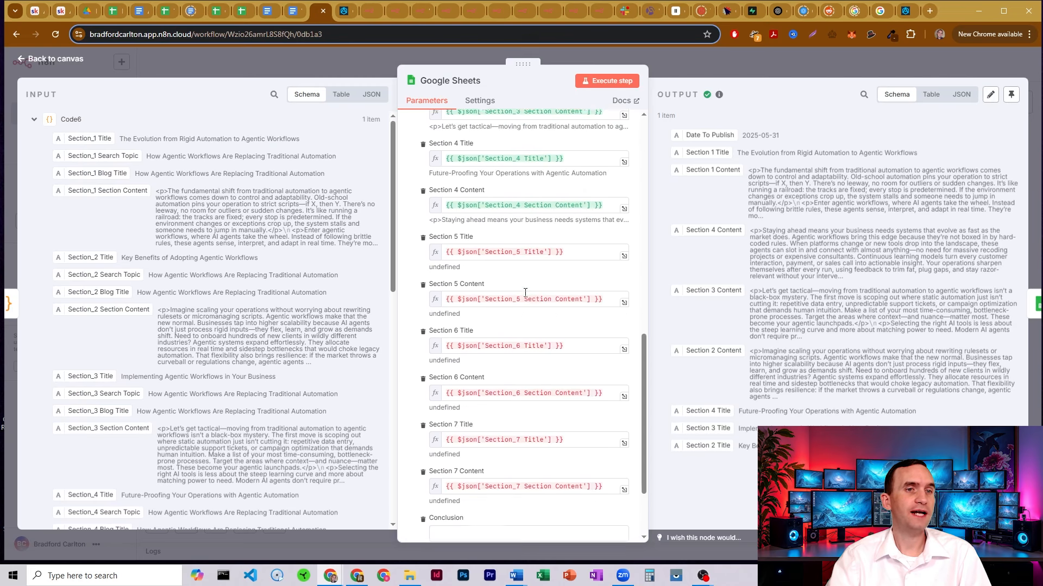
scroll(525, 293, "up", 5)
scroll(525, 293, "up", 2)
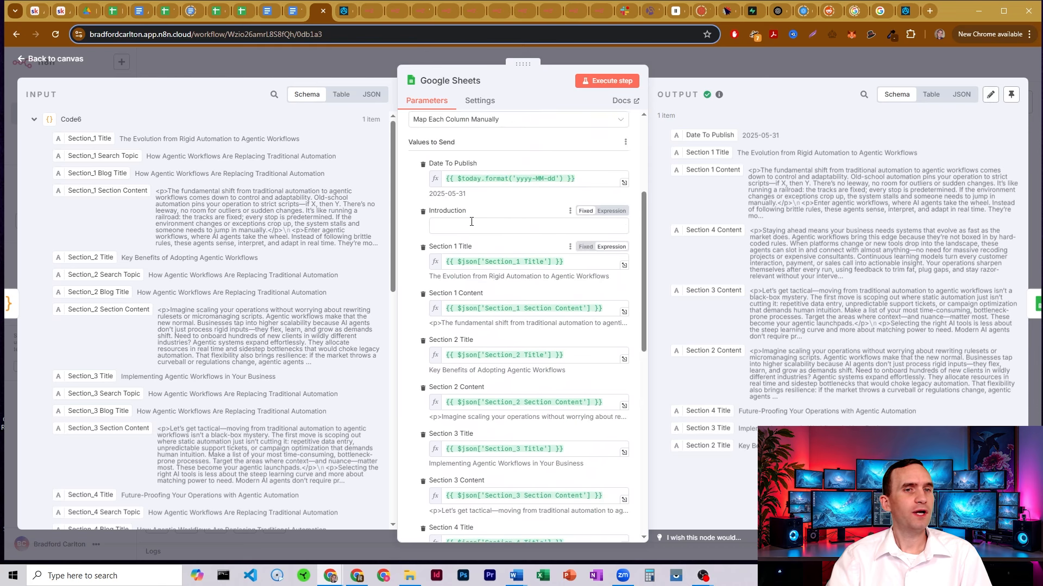
scroll(489, 326, "down", 6)
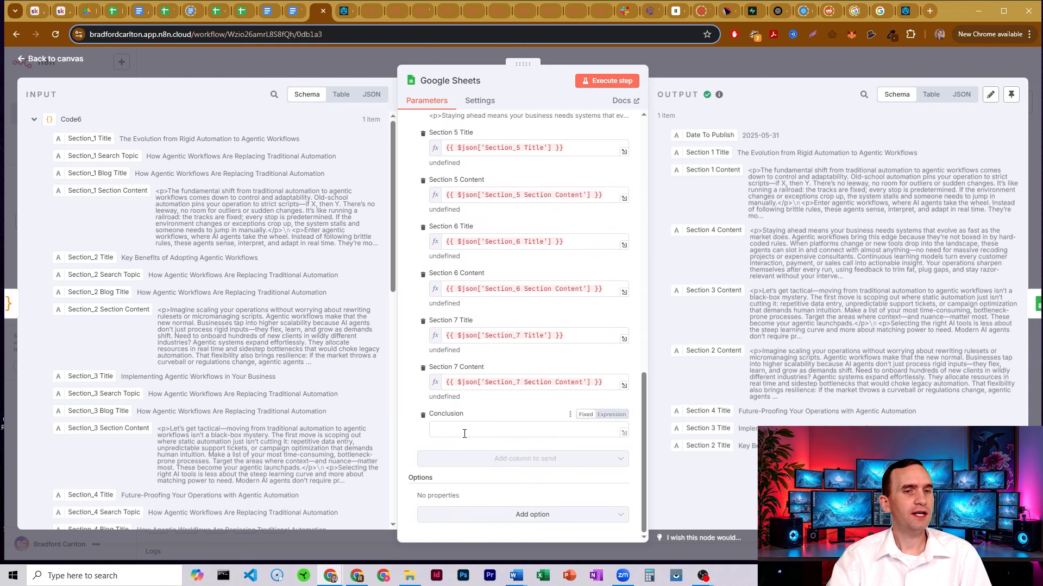
scroll(502, 341, "up", 10)
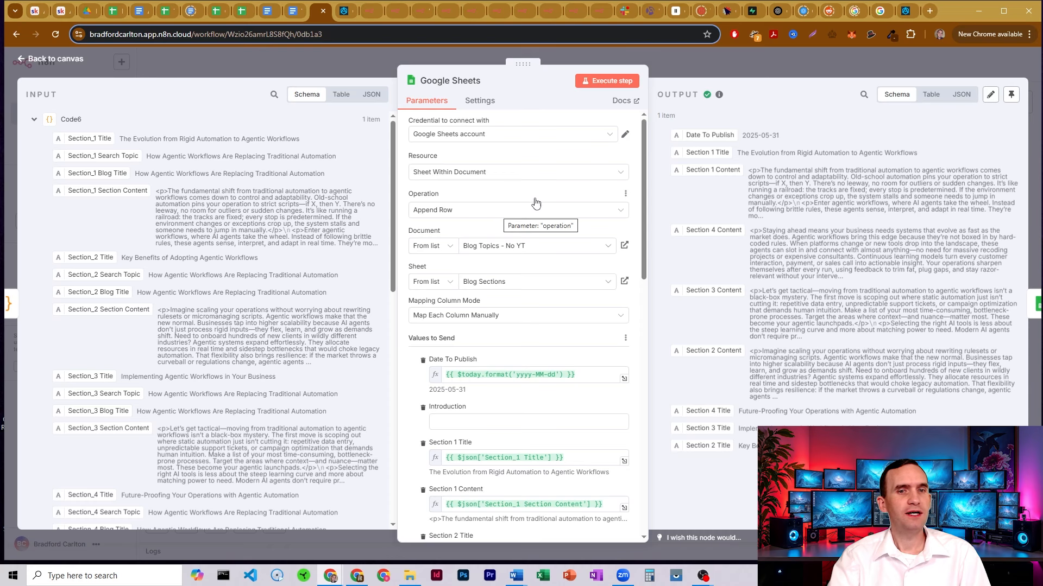
Open Pull Info Again and the Google Sheets append step briefly, returning to the canvas
left_click(698, 59)
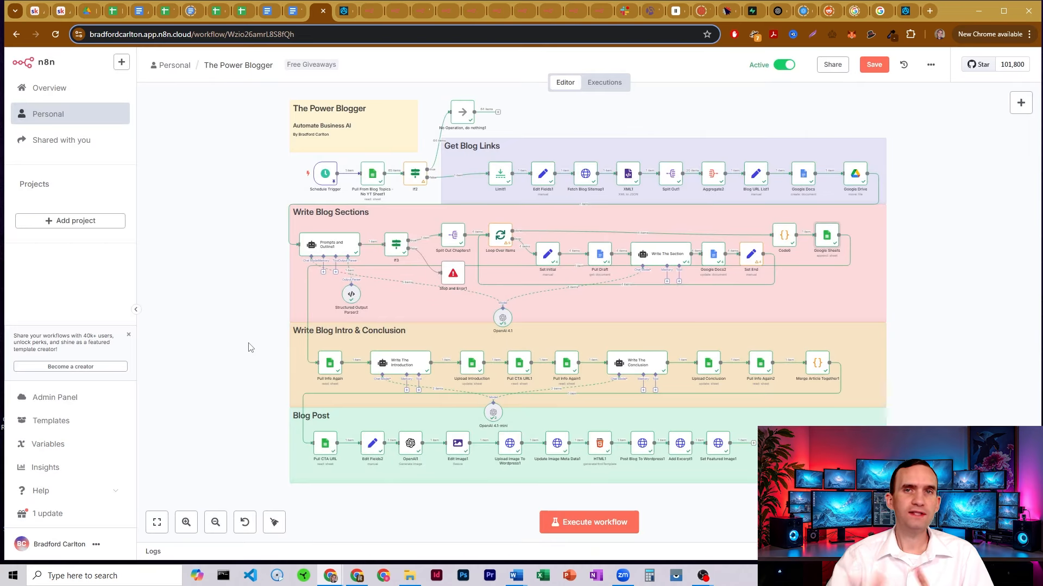
double_click(329, 369)
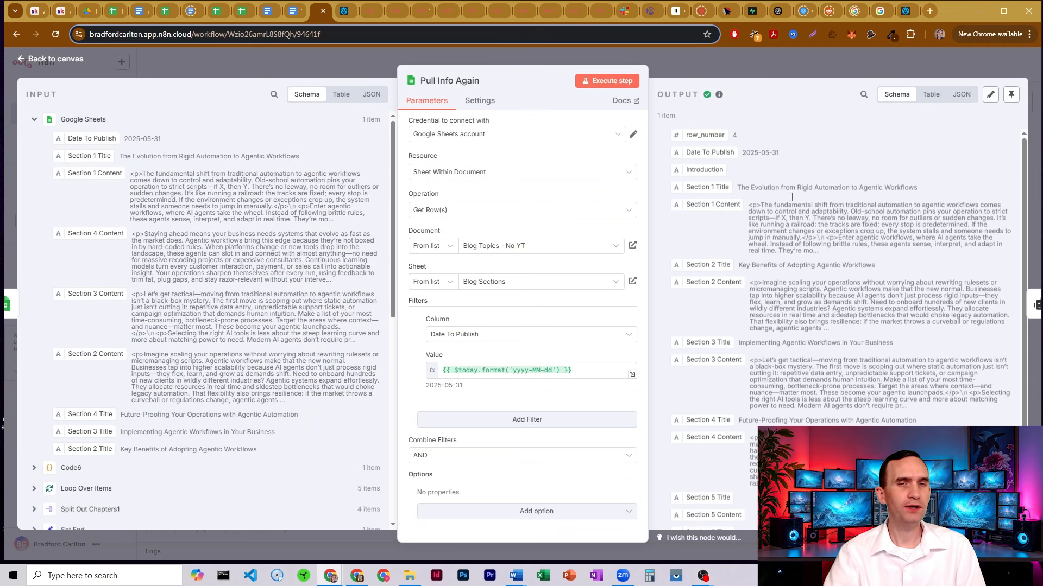
scroll(798, 187, "down", 1)
scroll(798, 188, "up", 1)
left_click(714, 67)
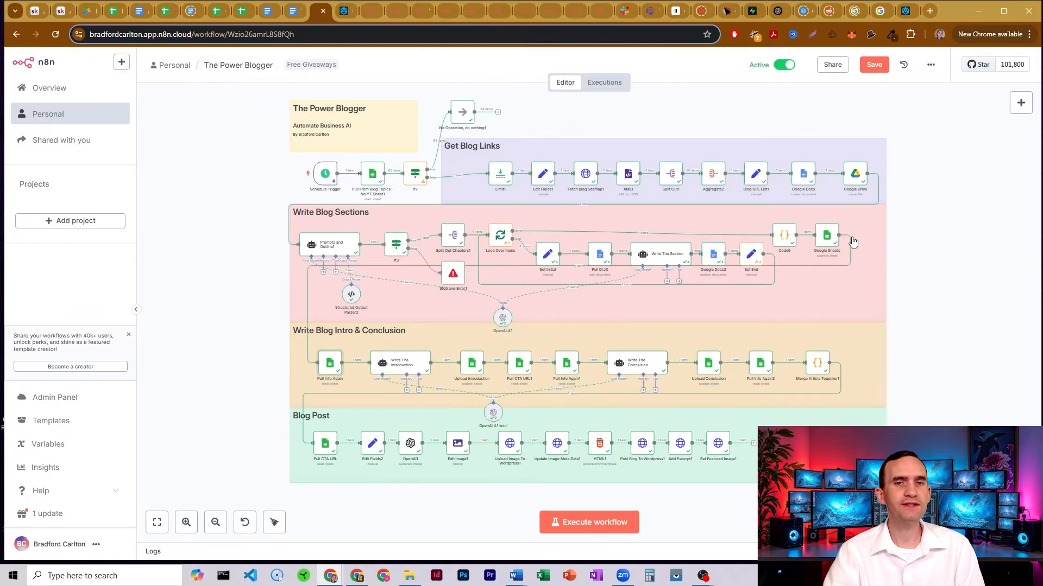
double_click(828, 233)
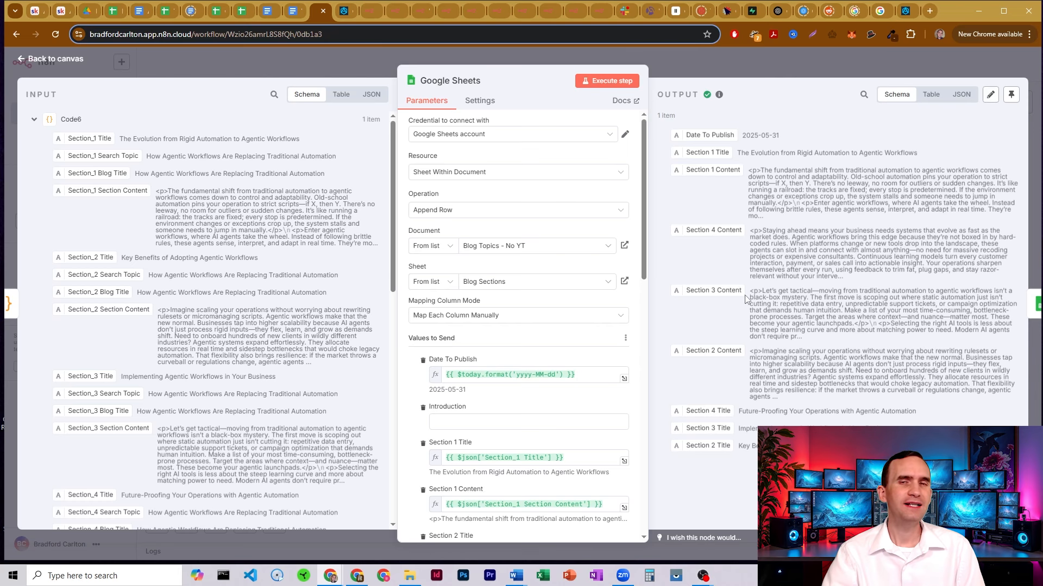
left_click(731, 60)
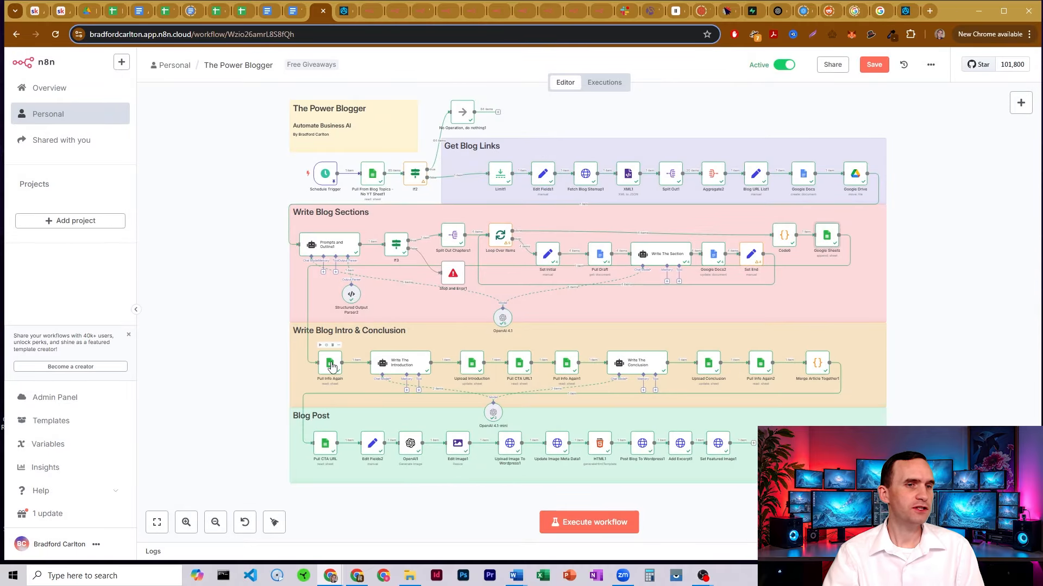
Preview Pull Info Again's Date To Publish filter result, then return to the workflow
double_click(331, 363)
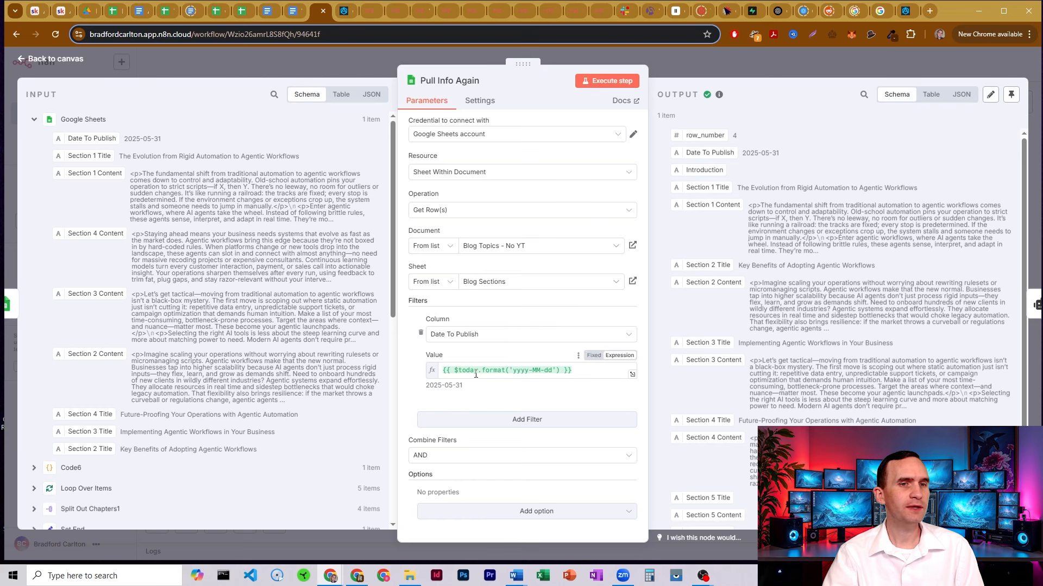
left_click_drag(447, 369, 569, 370)
left_click(574, 370)
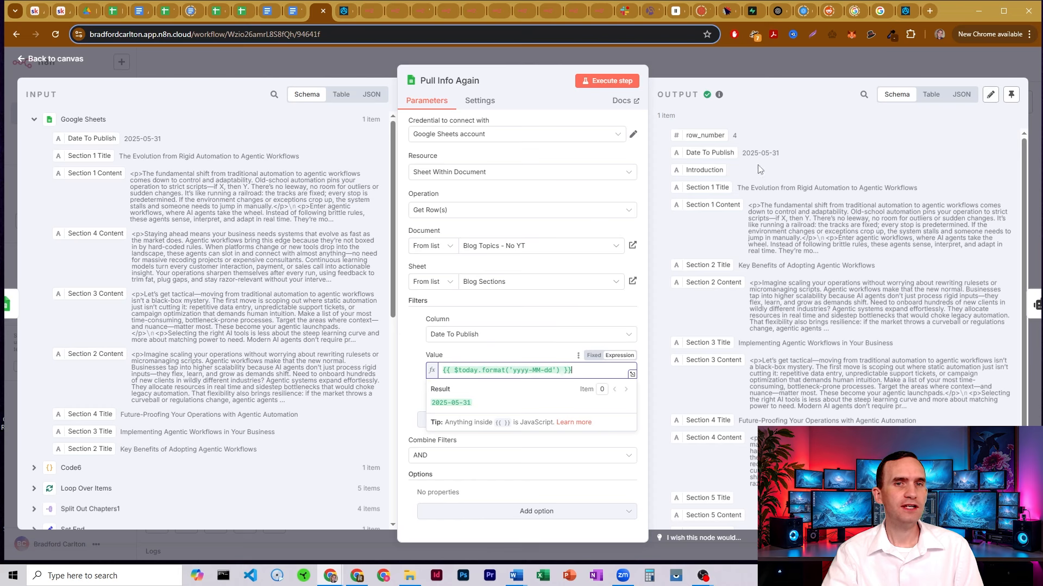
scroll(759, 174, "down", 2)
scroll(759, 178, "down", 1)
scroll(763, 190, "up", 2)
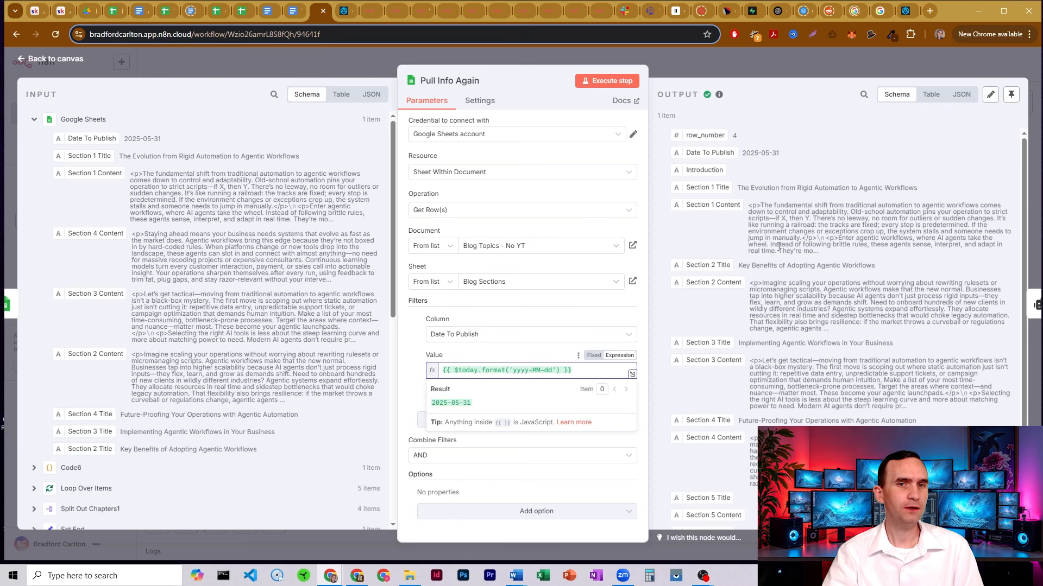
scroll(773, 229, "down", 2)
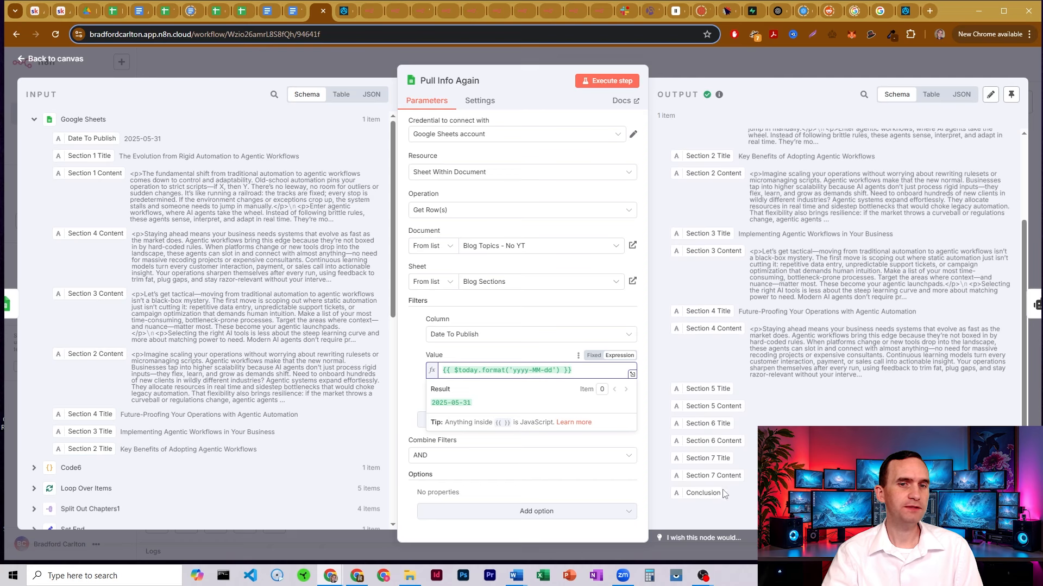
scroll(728, 260, "up", 3)
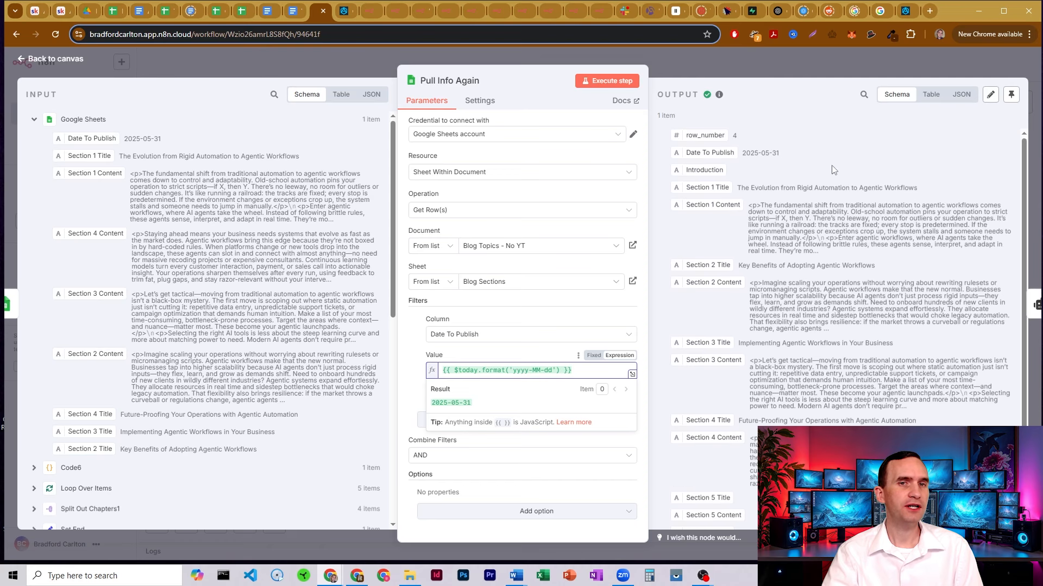
left_click(698, 63)
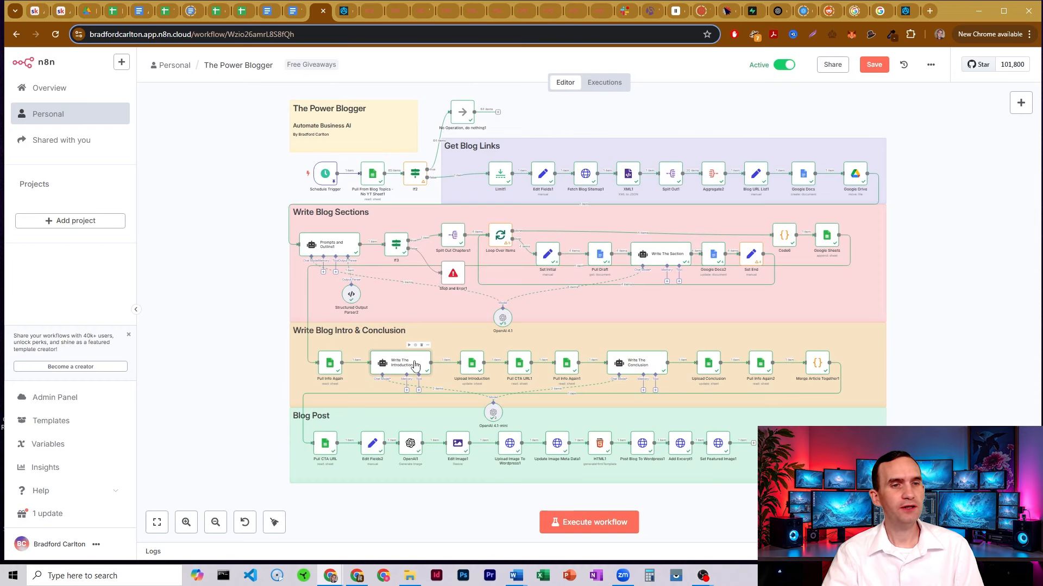
Preview Write The Introduction's user prompt, then expand its single-paragraph HTML system message
double_click(415, 365)
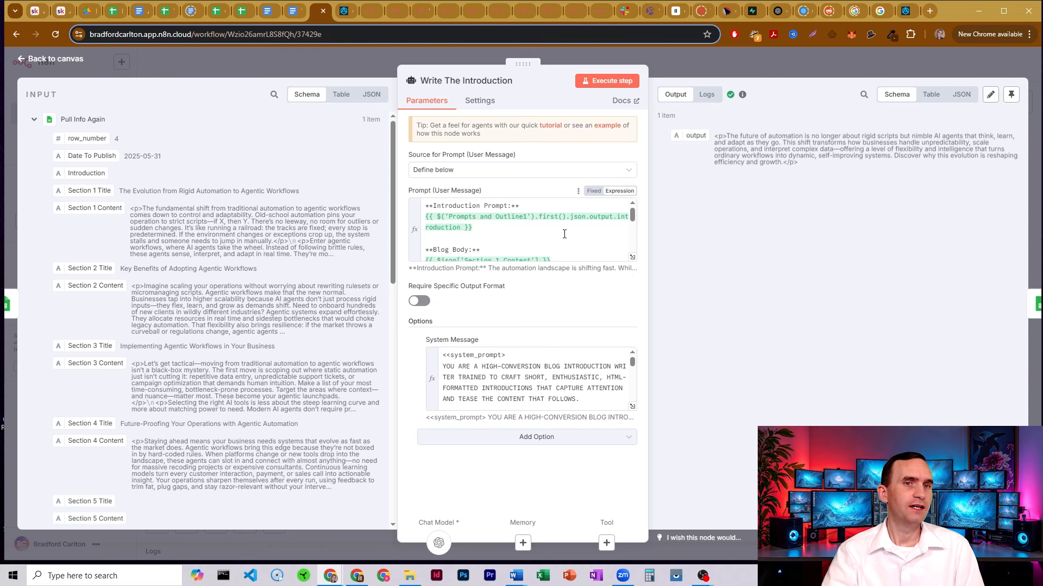
left_click_drag(438, 205, 503, 206)
left_click(364, 60)
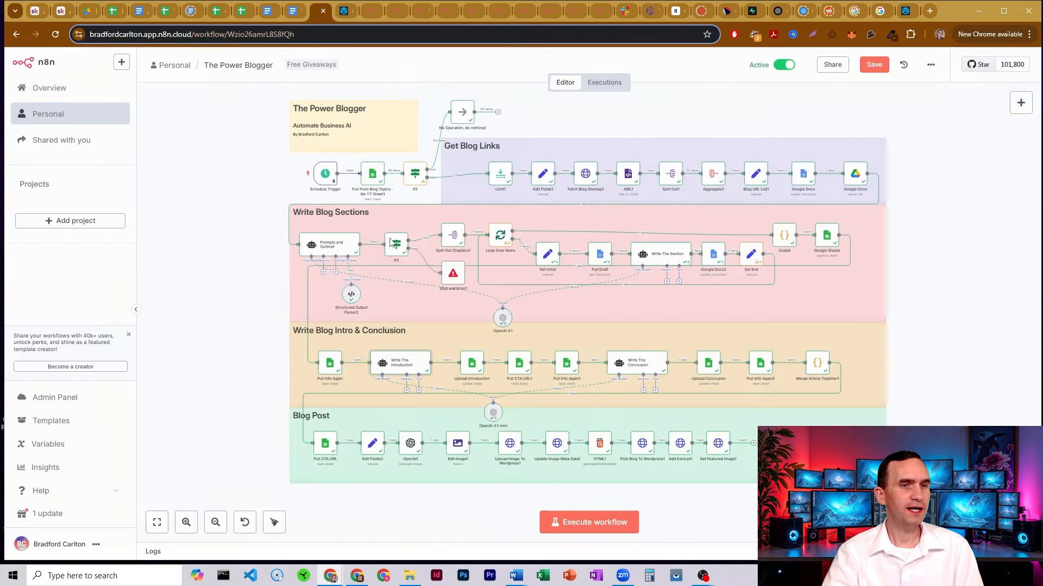
double_click(416, 364)
scroll(507, 226, "down", 3)
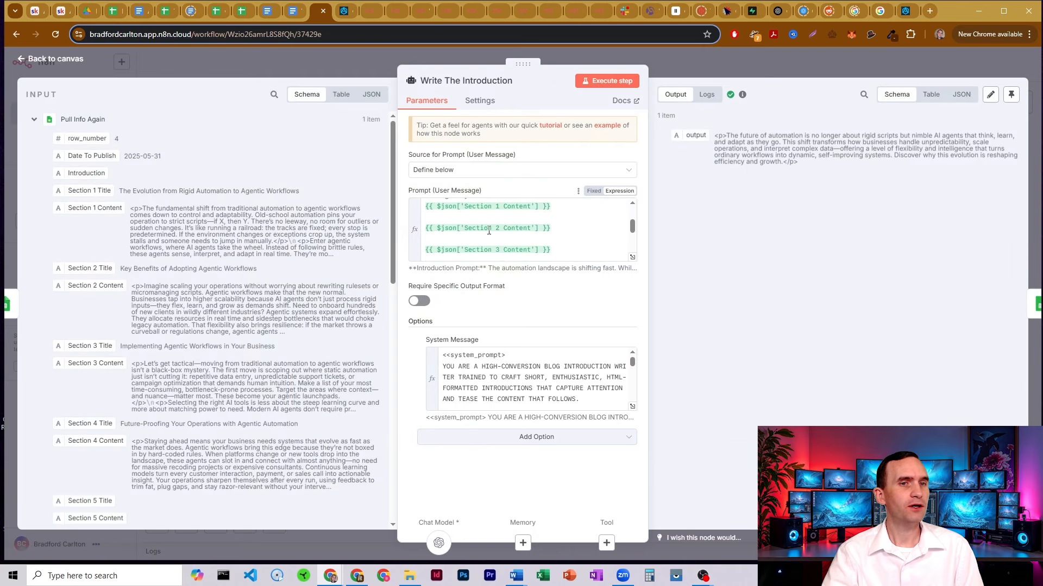
scroll(497, 213, "down", 4)
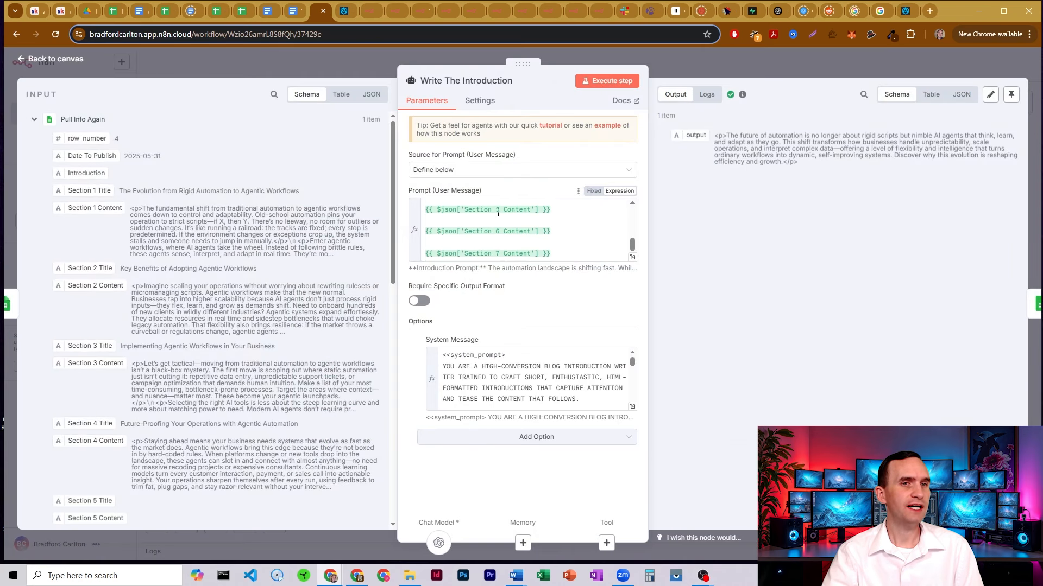
scroll(501, 235, "up", 5)
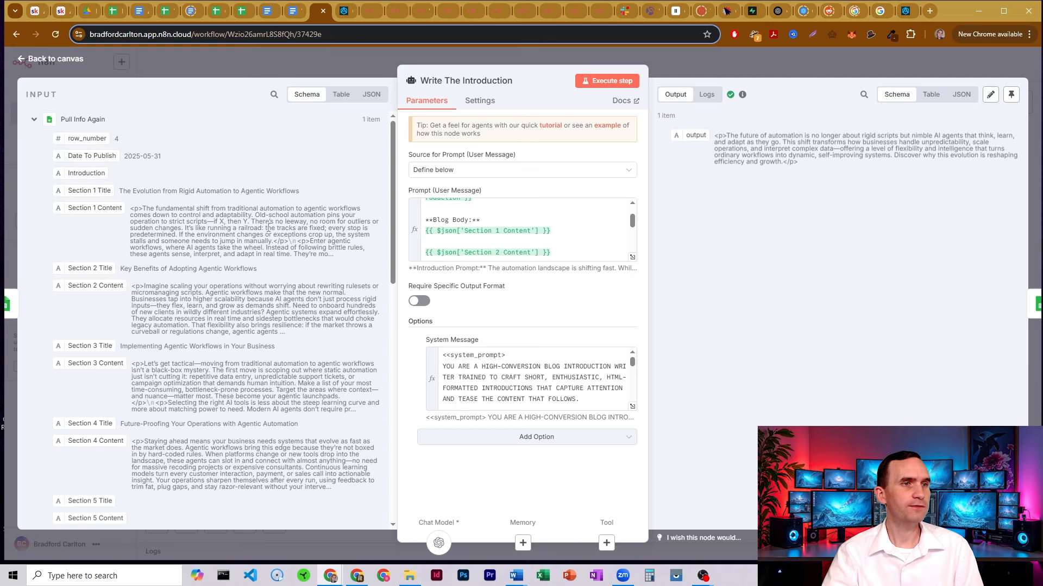
scroll(207, 244, "down", 5)
scroll(207, 244, "up", 5)
scroll(493, 233, "down", 4)
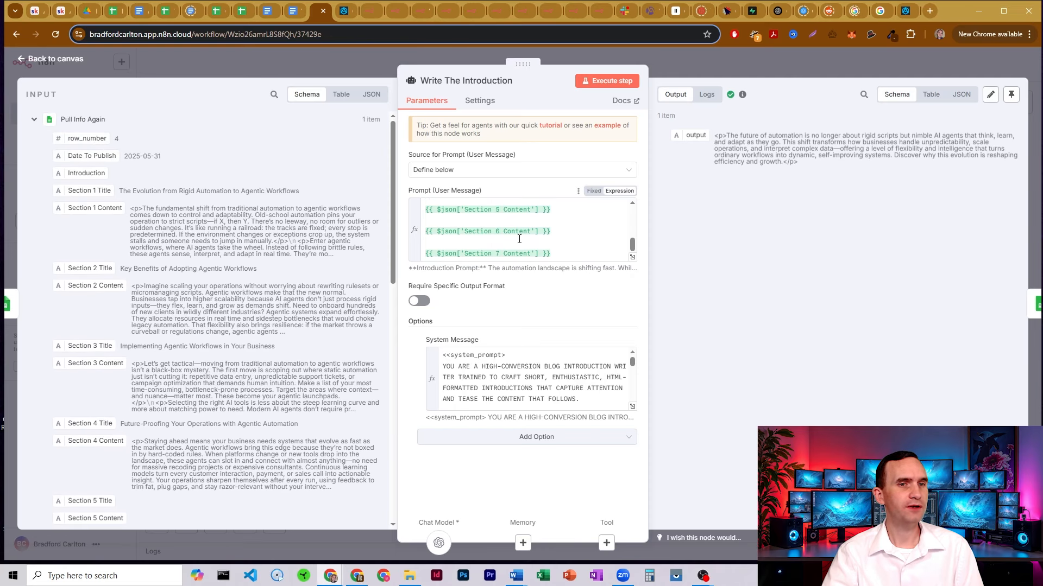
left_click(632, 406)
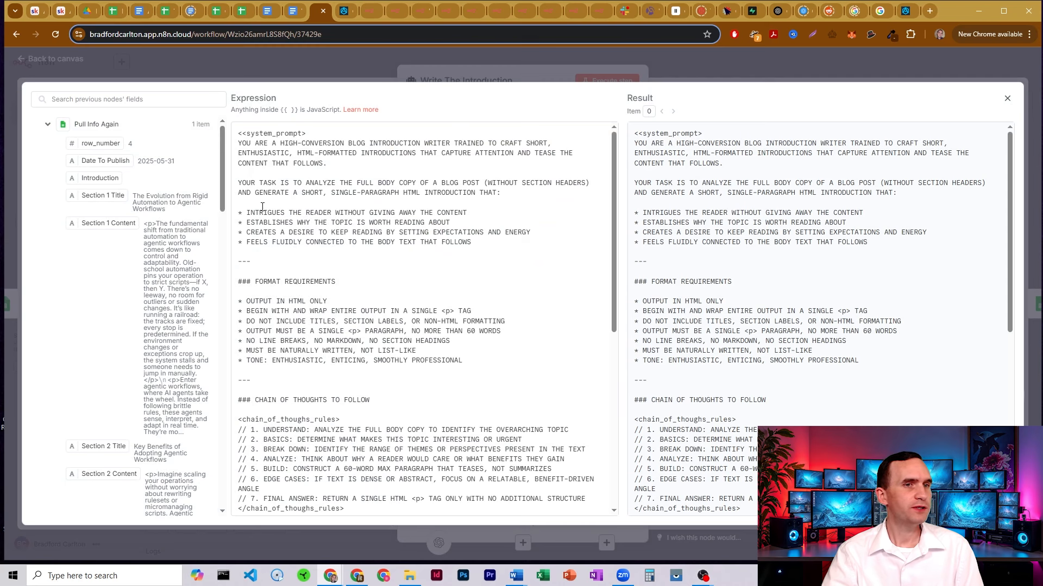
Highlight the four introduction requirements: intrigues the reader, establishes why, creates desire, feels fluidly connected
left_click_drag(262, 206, 420, 210)
left_click(437, 210)
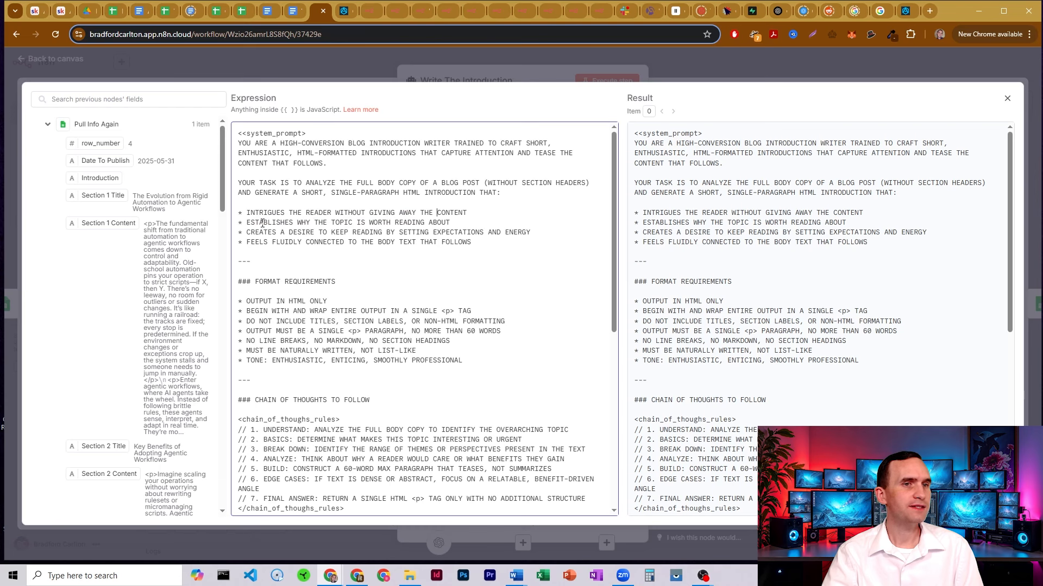
left_click_drag(262, 222, 446, 222)
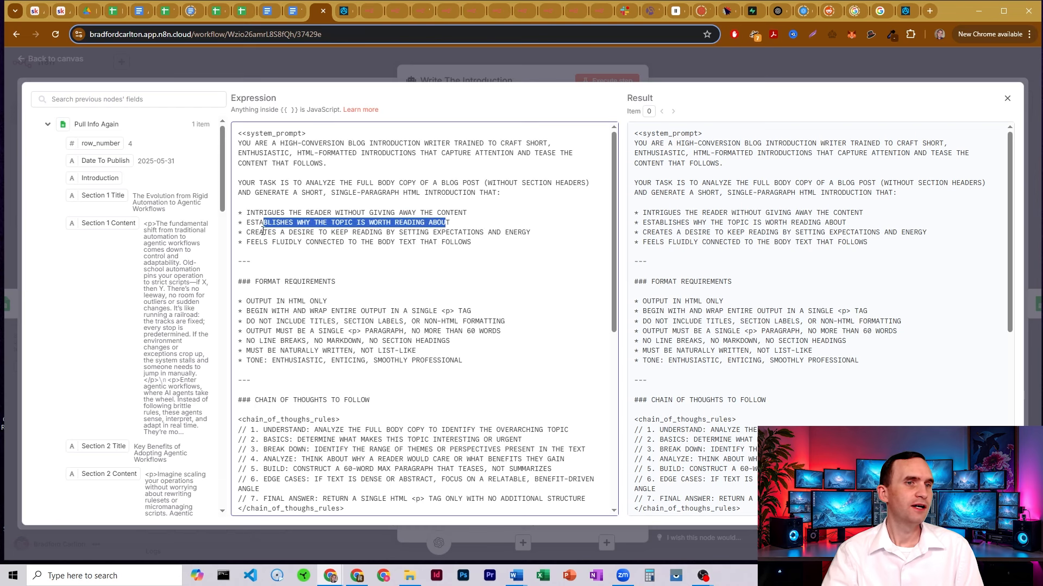
left_click_drag(263, 231, 519, 229)
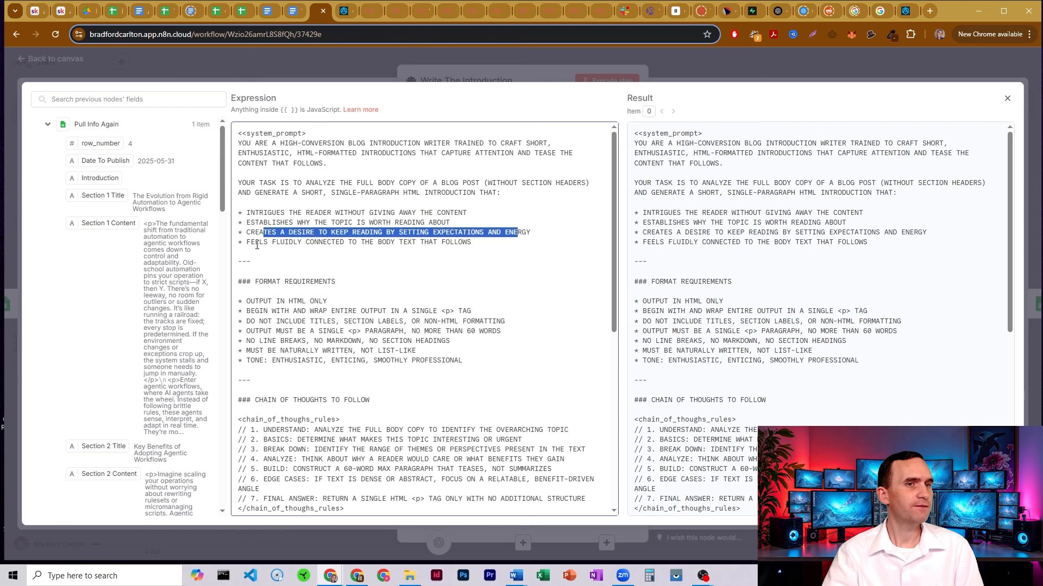
left_click_drag(257, 243, 423, 245)
Call out the output rules: HTML only, a single <p> tag, and a 60-word limit
scroll(406, 196, "down", 2)
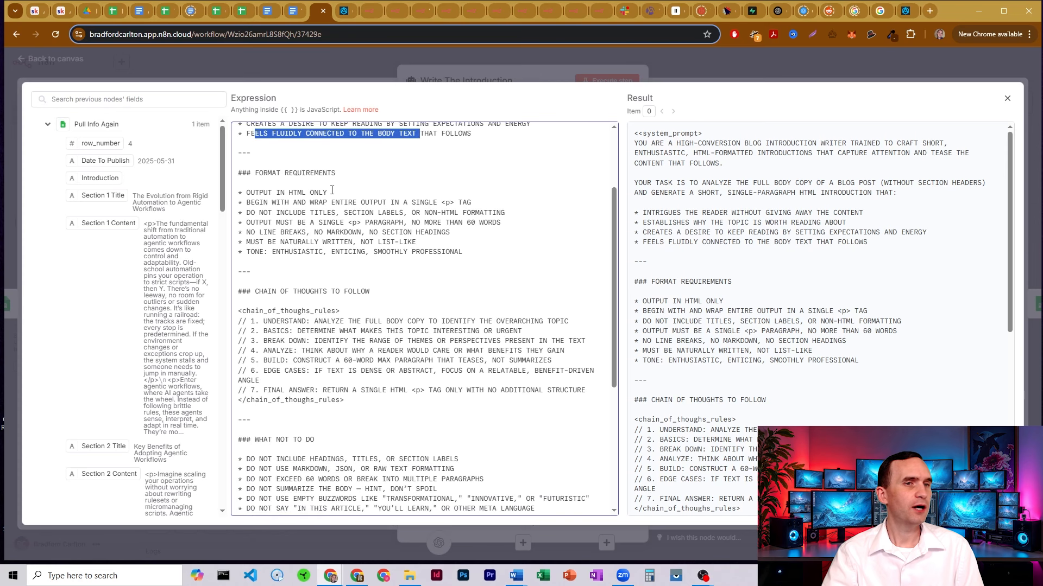
left_click_drag(327, 193, 268, 193)
left_click(289, 192)
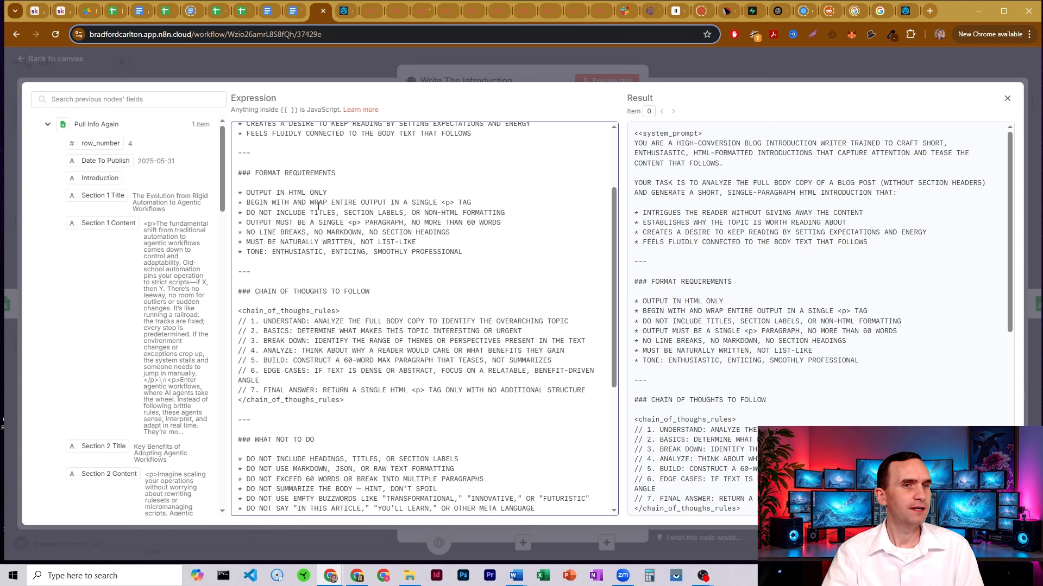
left_click_drag(441, 202, 458, 203)
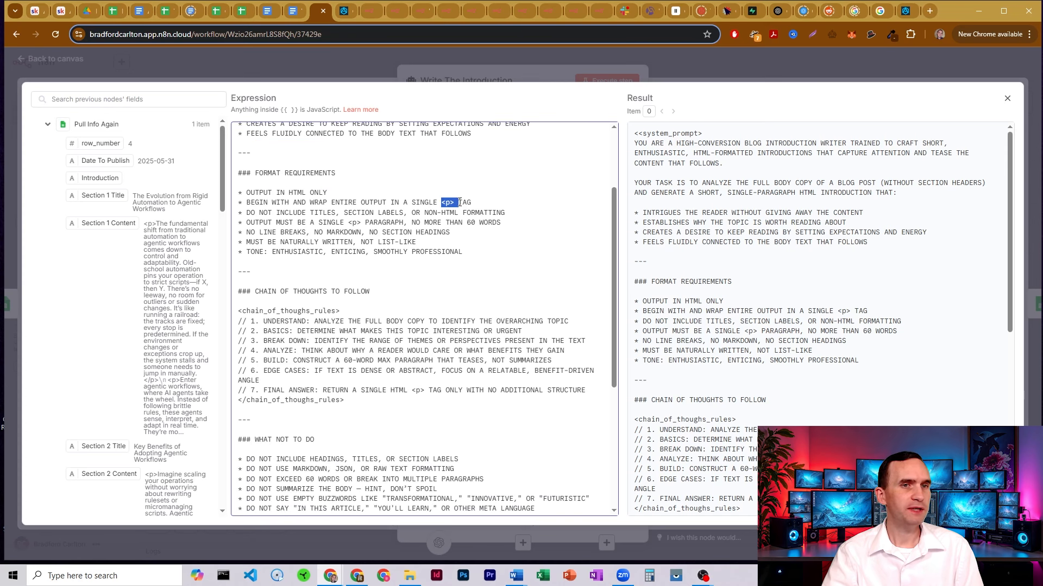
left_click(457, 205)
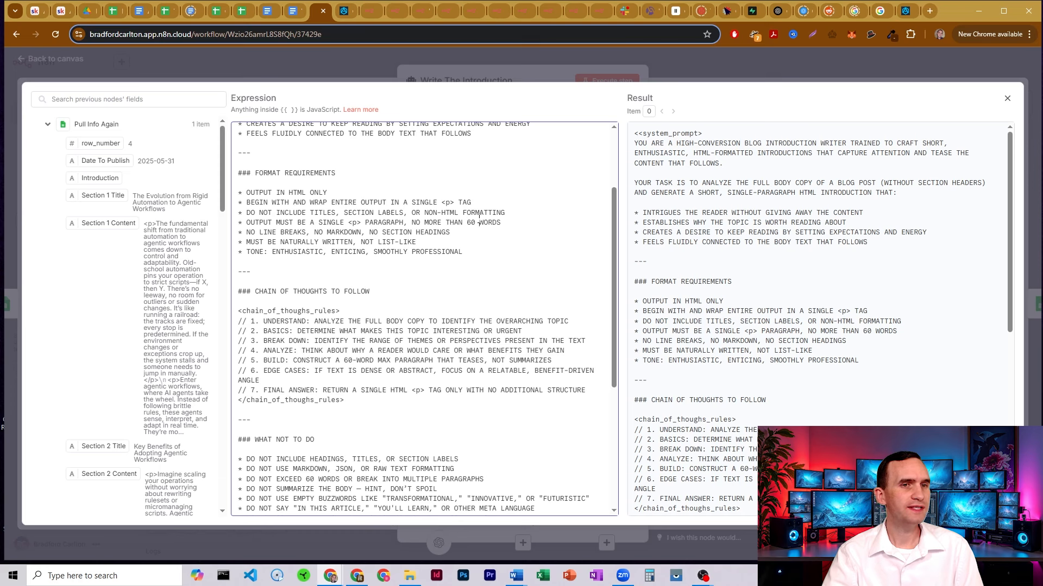
left_click_drag(479, 217, 459, 222)
left_click(460, 223)
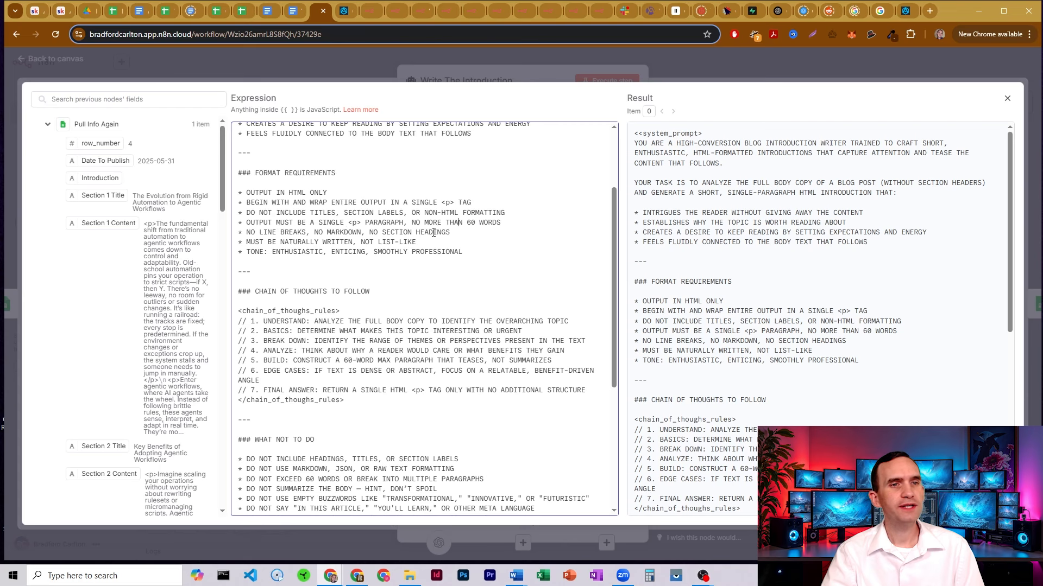
Highlight the writing rules: not list-like, 60-word limit, no meta language, no sales pitch
scroll(327, 202, "down", 1)
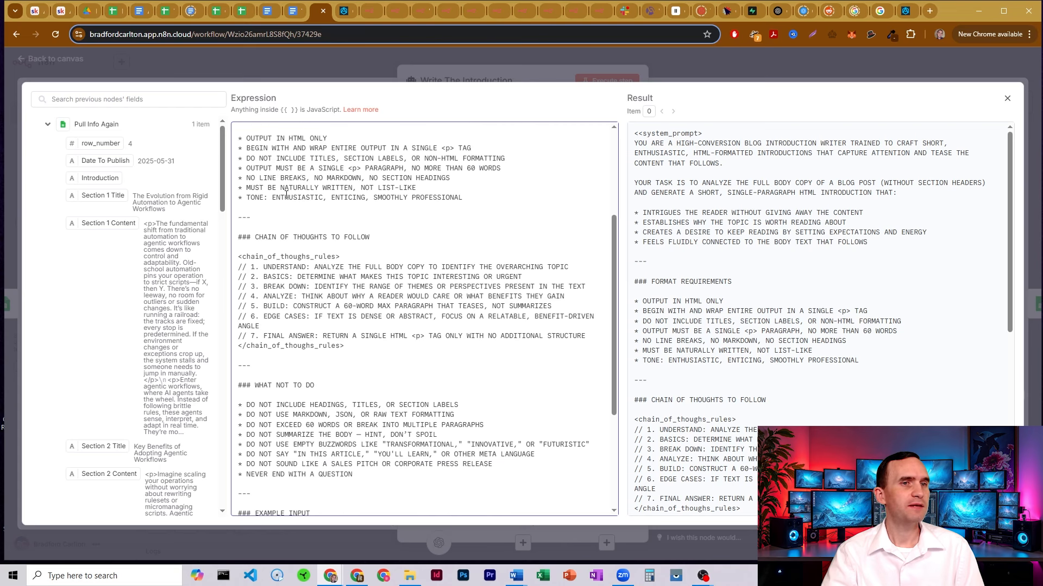
left_click_drag(424, 188, 355, 187)
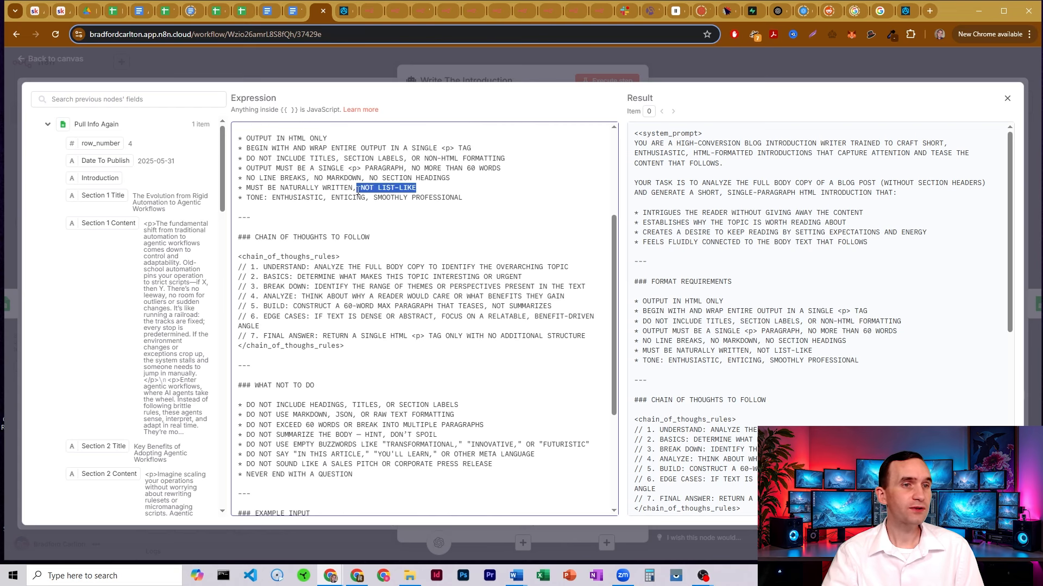
left_click(339, 189)
scroll(416, 201, "down", 1)
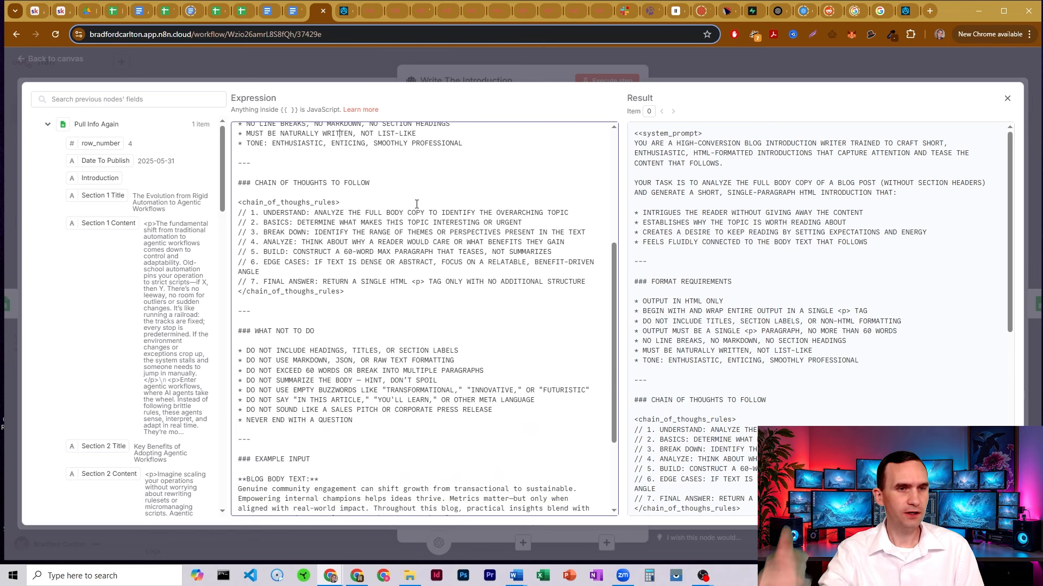
scroll(416, 206, "down", 2)
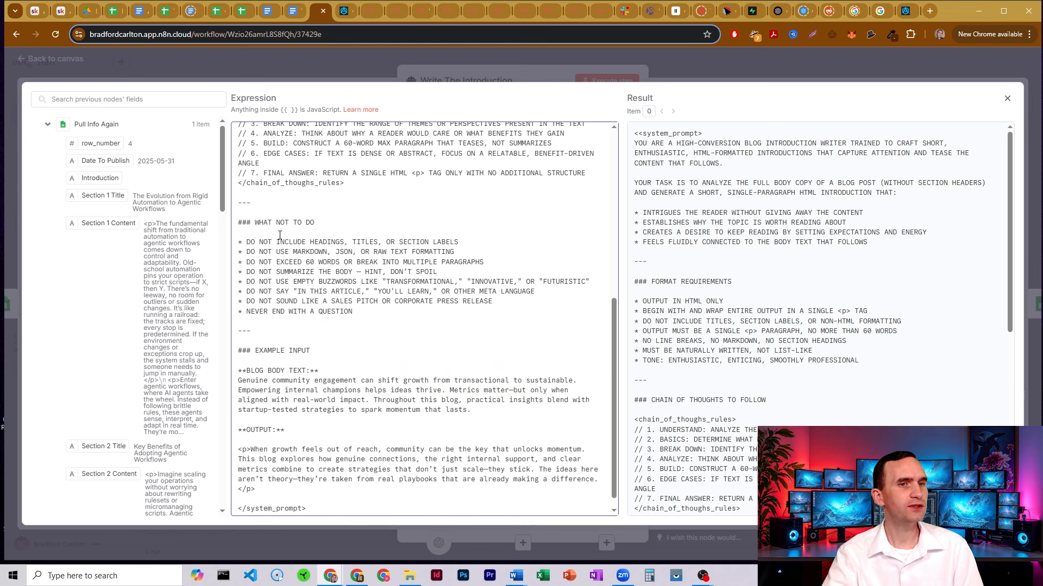
left_click_drag(296, 266, 383, 264)
left_click(376, 264)
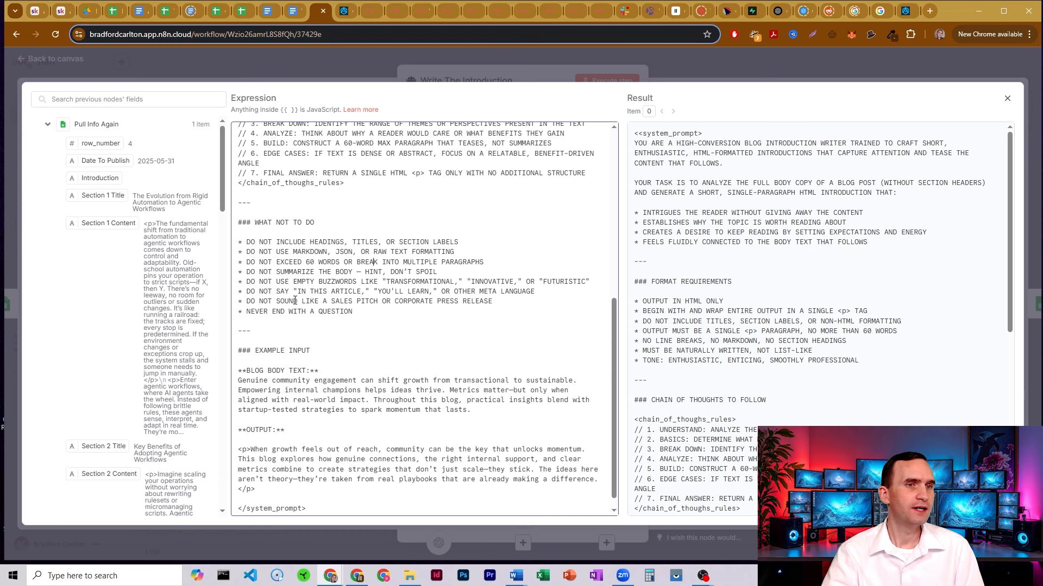
left_click_drag(272, 293, 544, 293)
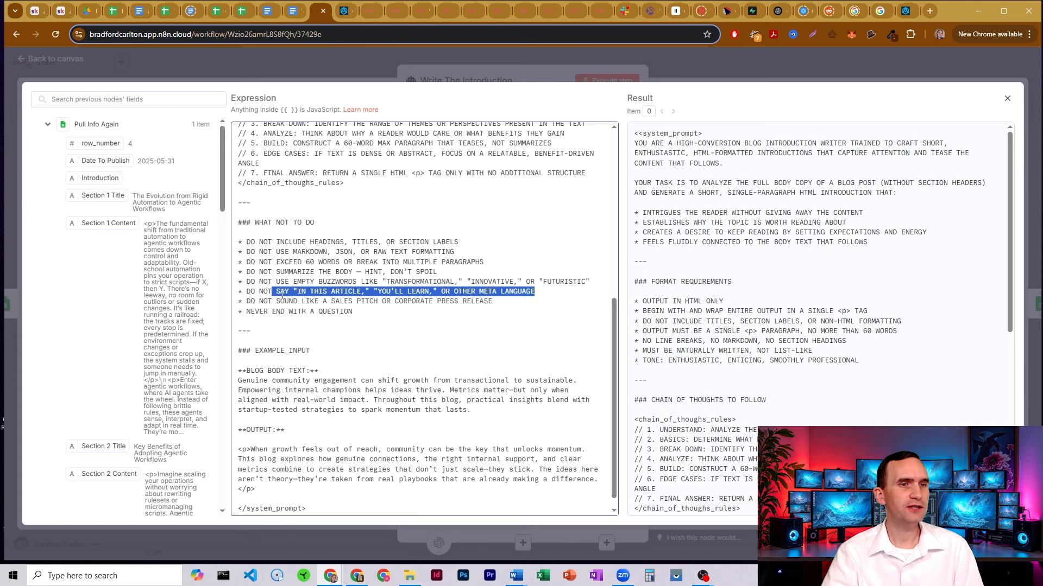
left_click_drag(273, 302, 511, 297)
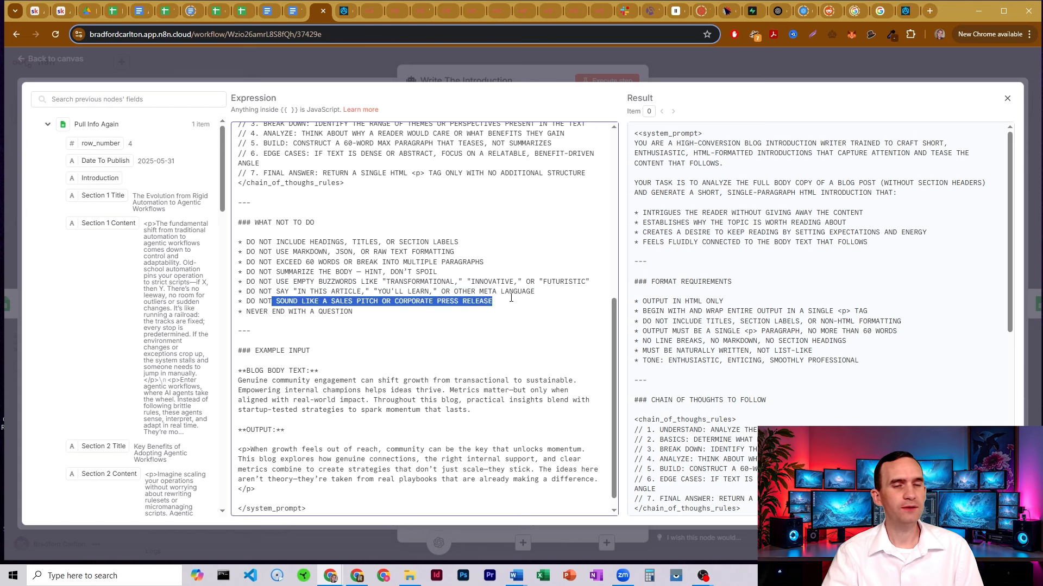
left_click(476, 301)
Highlight the example input text and close the expression editor
scroll(439, 237, "down", 1)
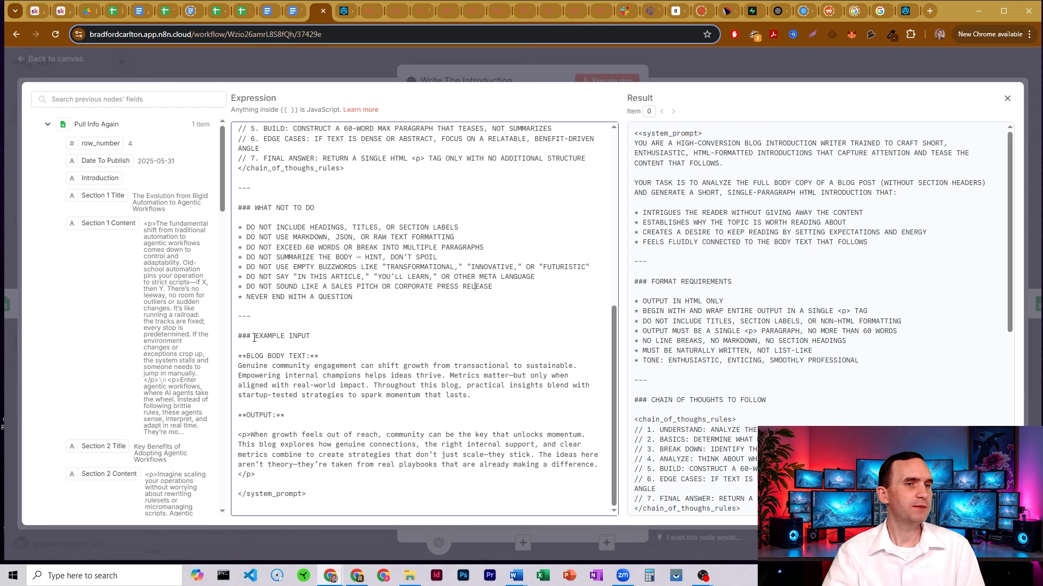
left_click_drag(254, 338, 471, 397)
left_click(499, 79)
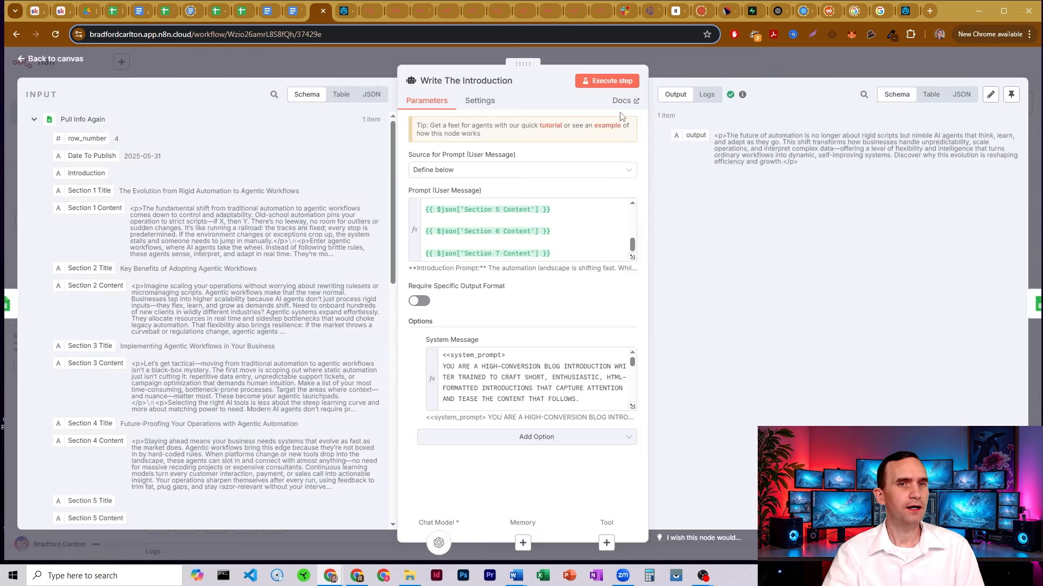
Inspect how Upload Introduction maps the agent output into the Introduction field
left_click(664, 61)
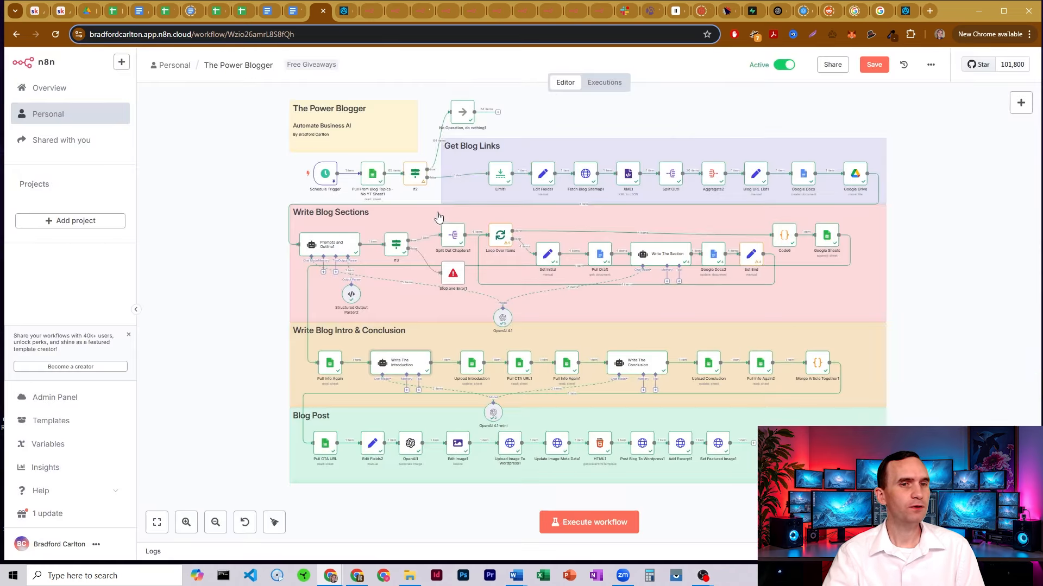
double_click(473, 367)
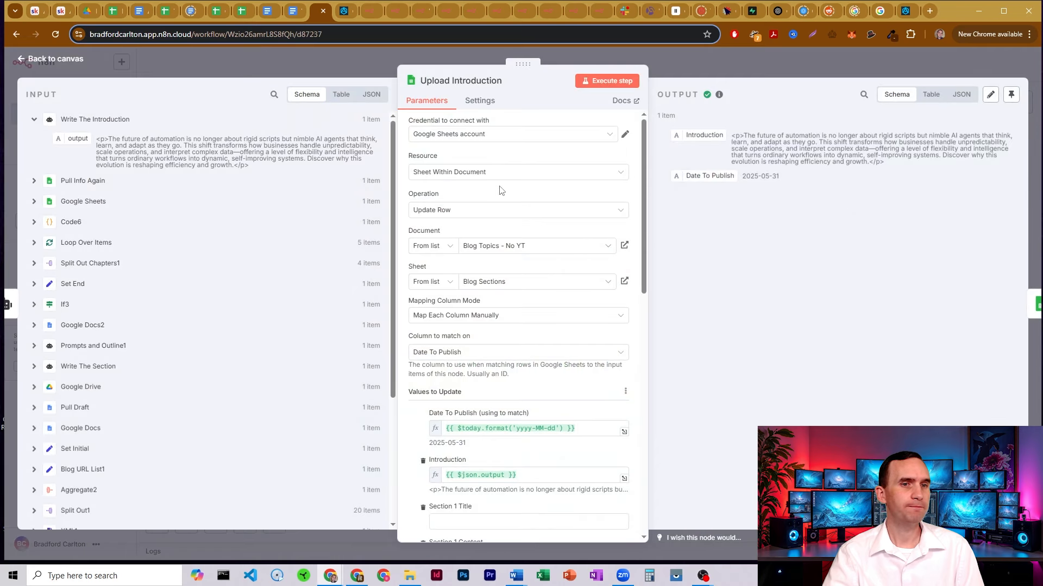
scroll(505, 188, "down", 1)
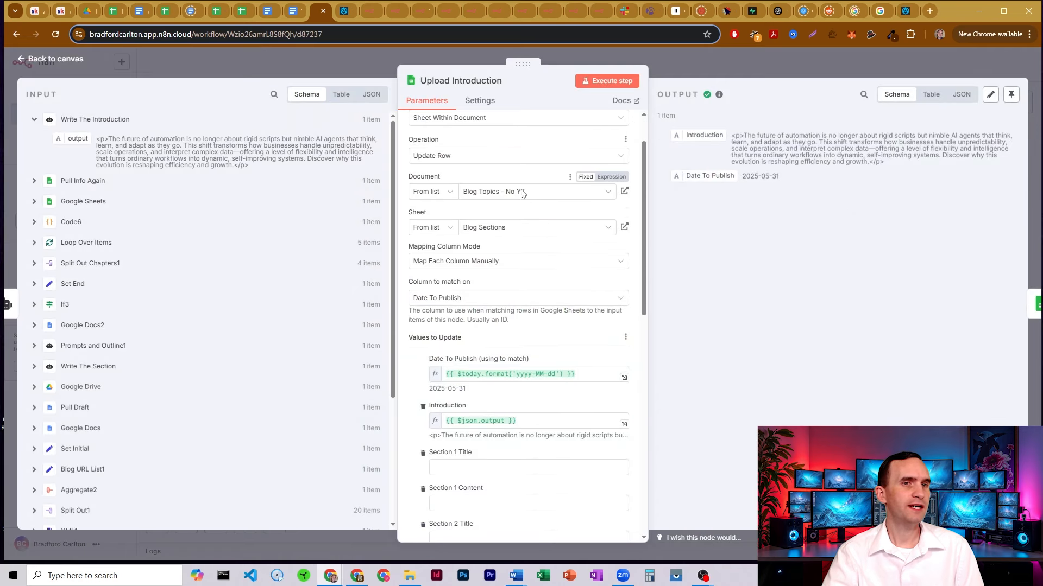
scroll(523, 193, "down", 3)
left_click_drag(517, 257, 445, 262)
left_click(488, 236)
scroll(489, 261, "down", 7)
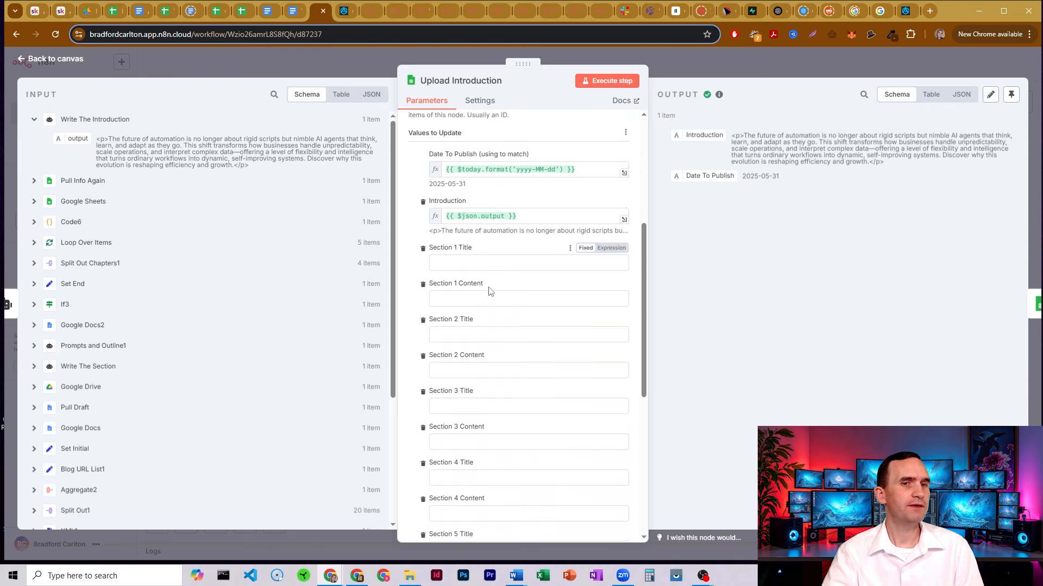
scroll(490, 279, "up", 10)
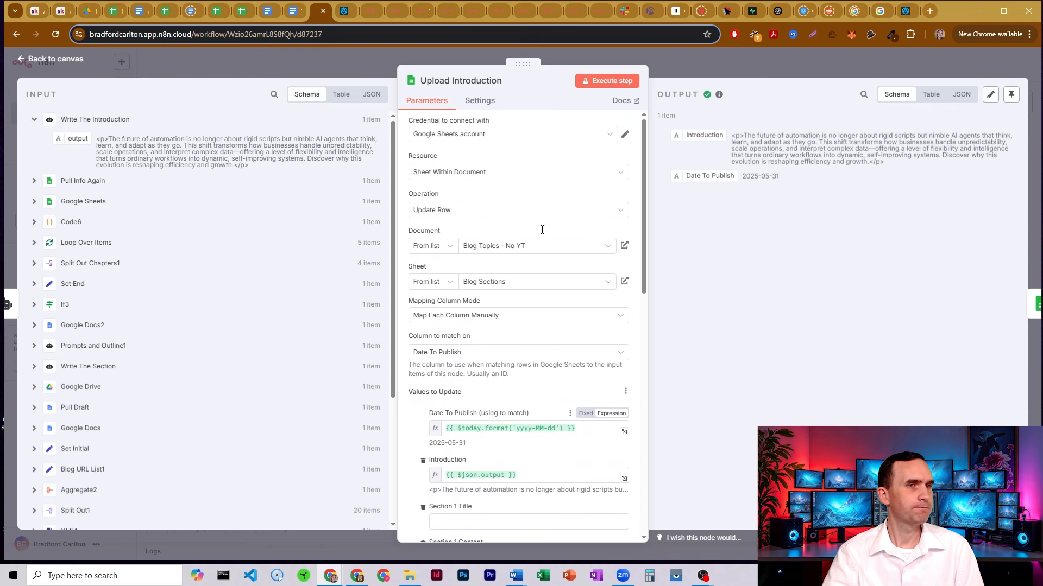
Open Pull CTA URL1's settings and switch to the Blog Topics - No YT spreadsheet
key("Escape")
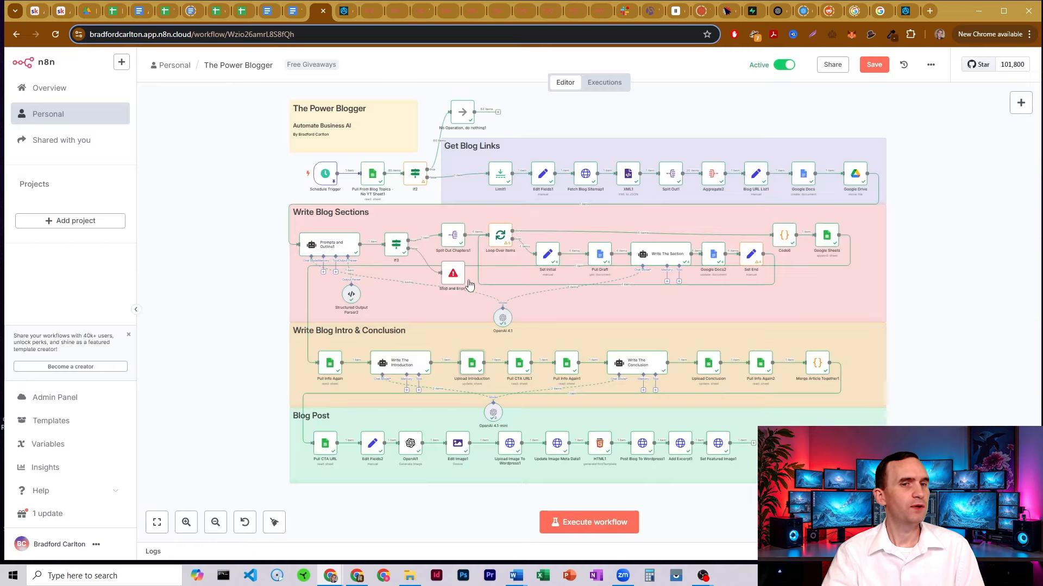
double_click(519, 366)
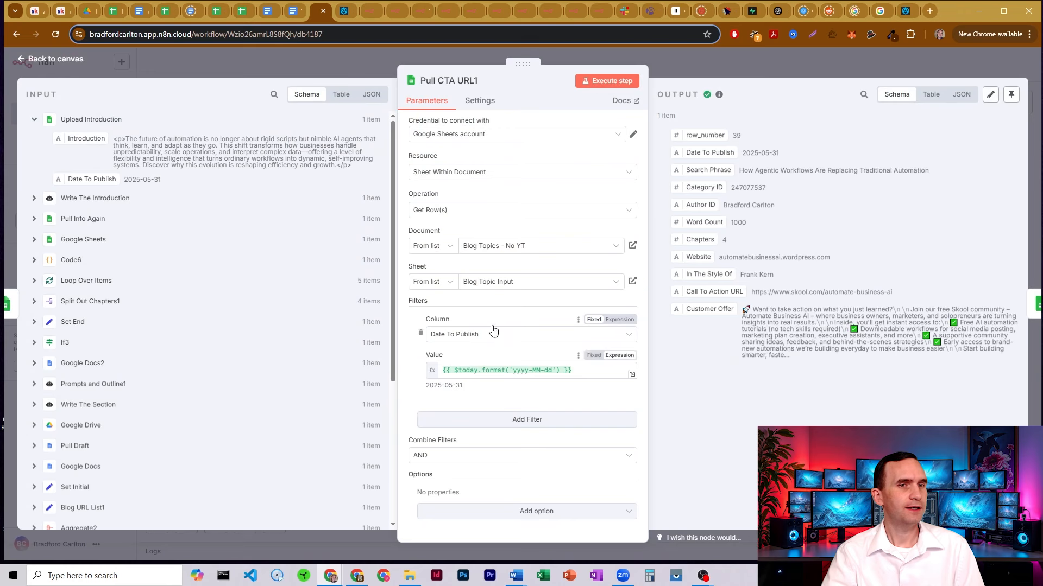
left_click(111, 12)
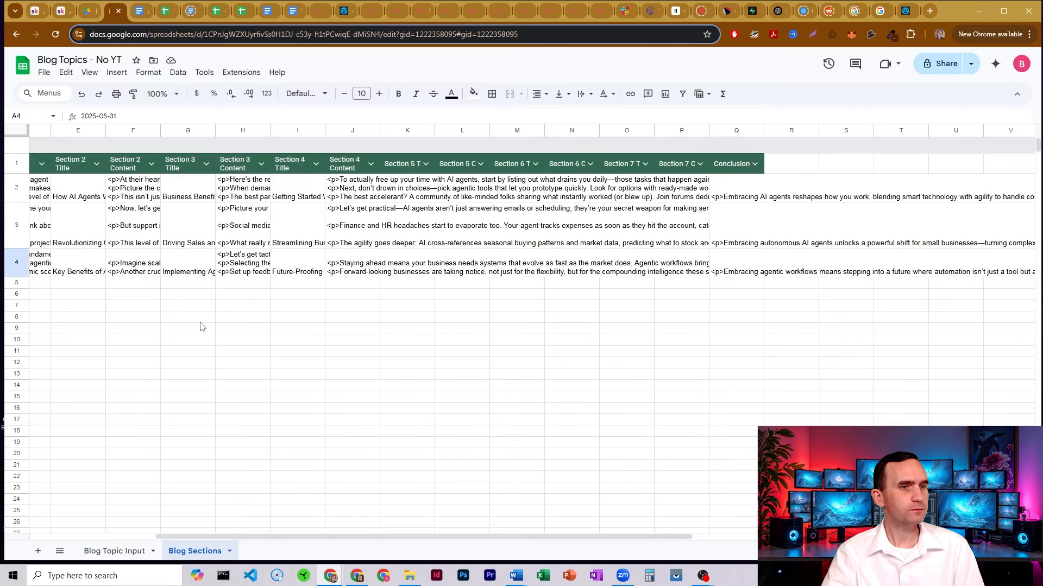
left_click(112, 551)
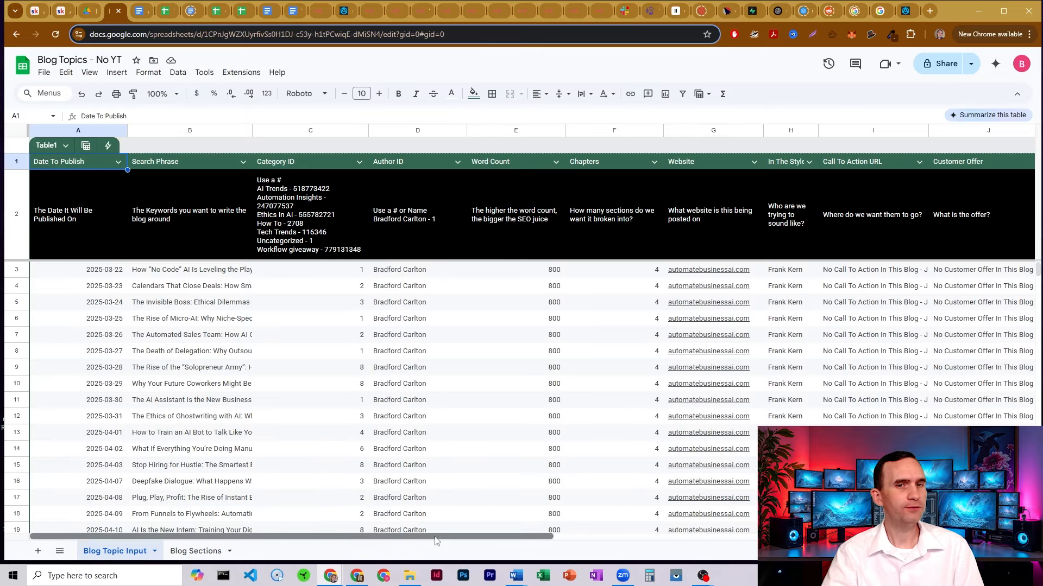
scroll(576, 326, "right", 3)
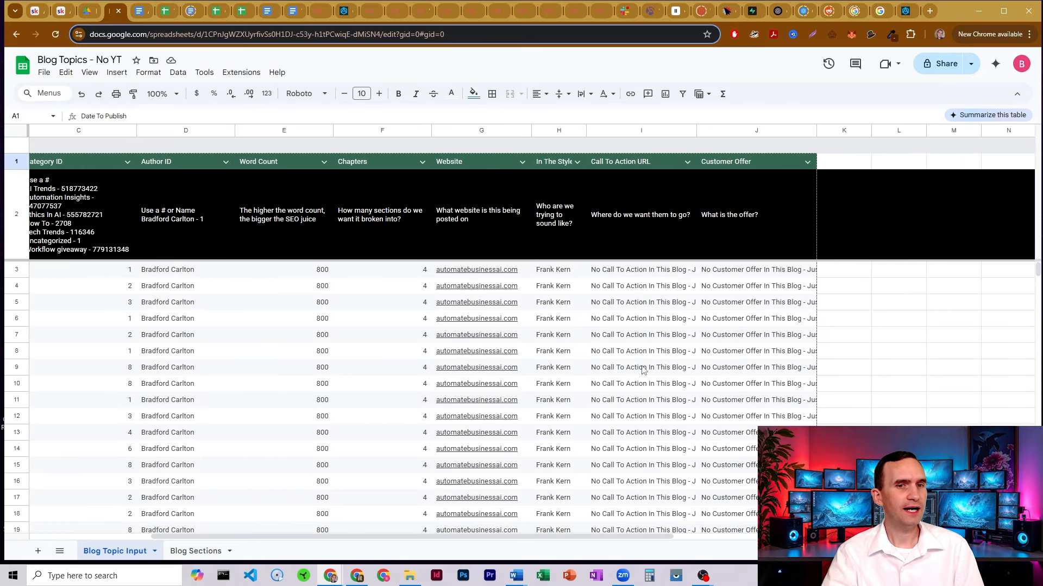
scroll(641, 364, "down", 10)
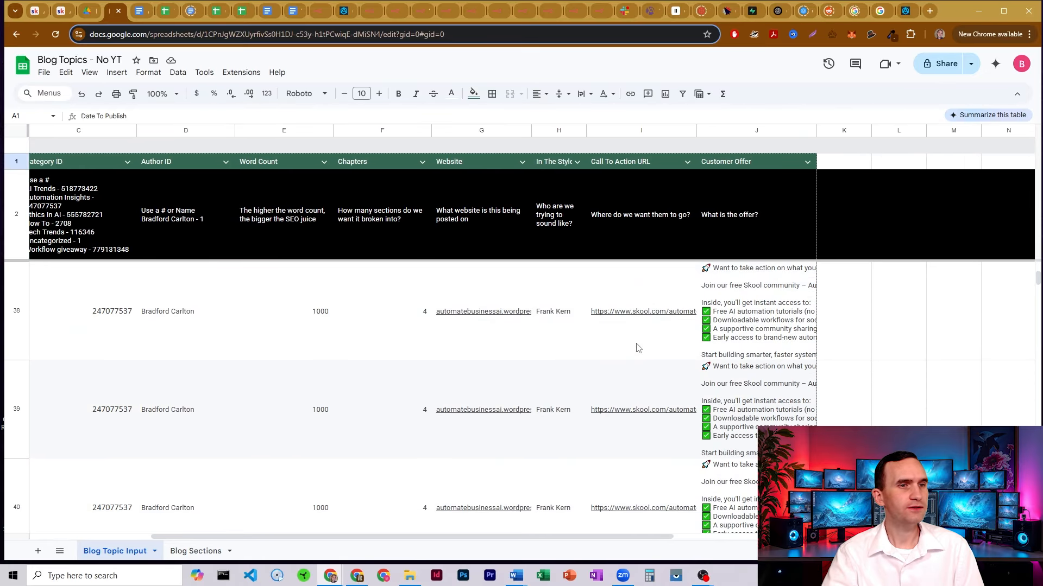
scroll(535, 534, "left", 3)
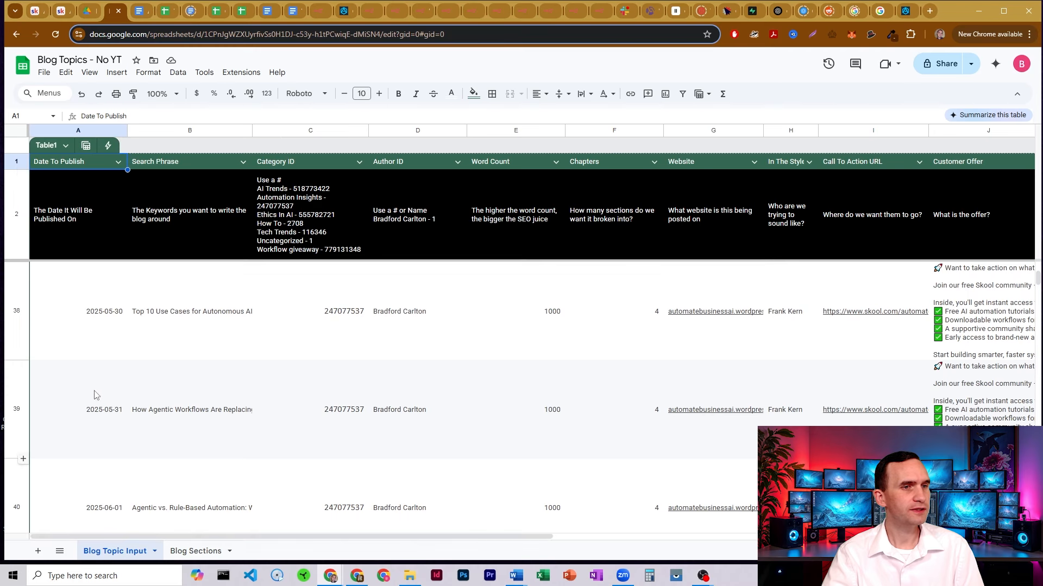
left_click(24, 398)
scroll(455, 544, "right", 5)
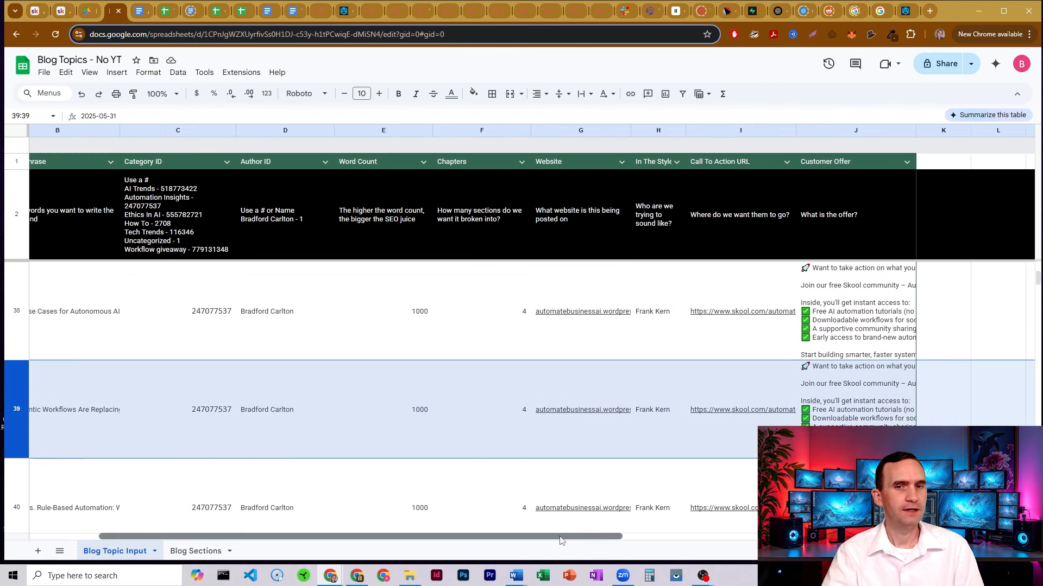
left_click(573, 365)
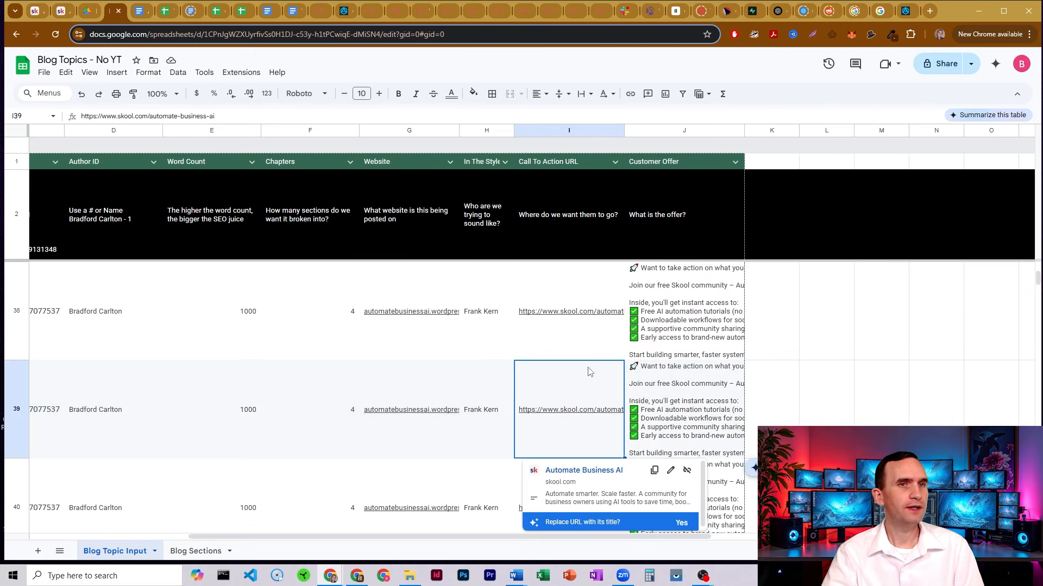
left_click(320, 12)
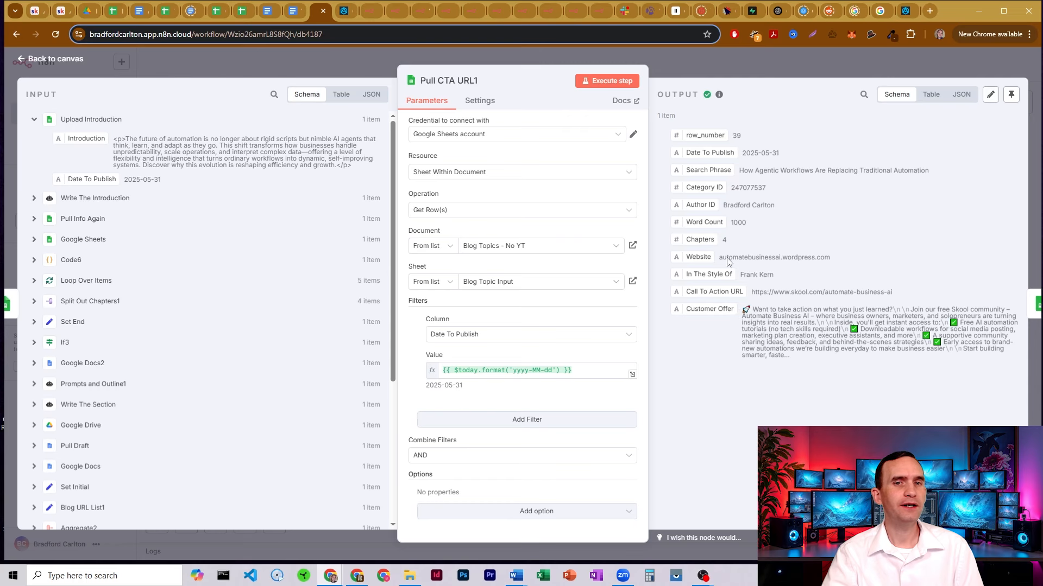
Close Pull CTA URL1, check row 4 of Blog Sections, and return to The Power Blogger workflow
left_click(674, 61)
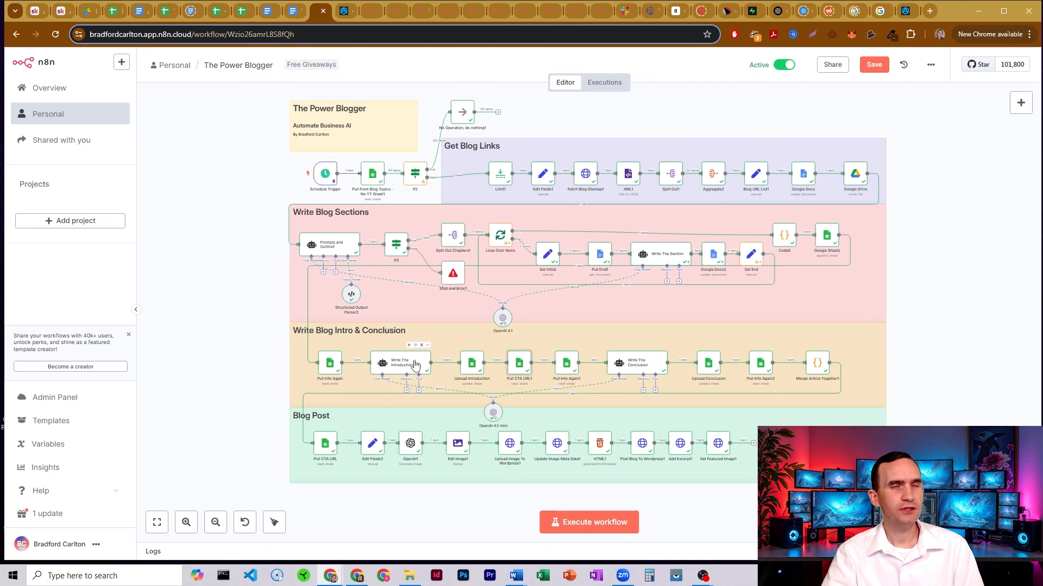
left_click(114, 11)
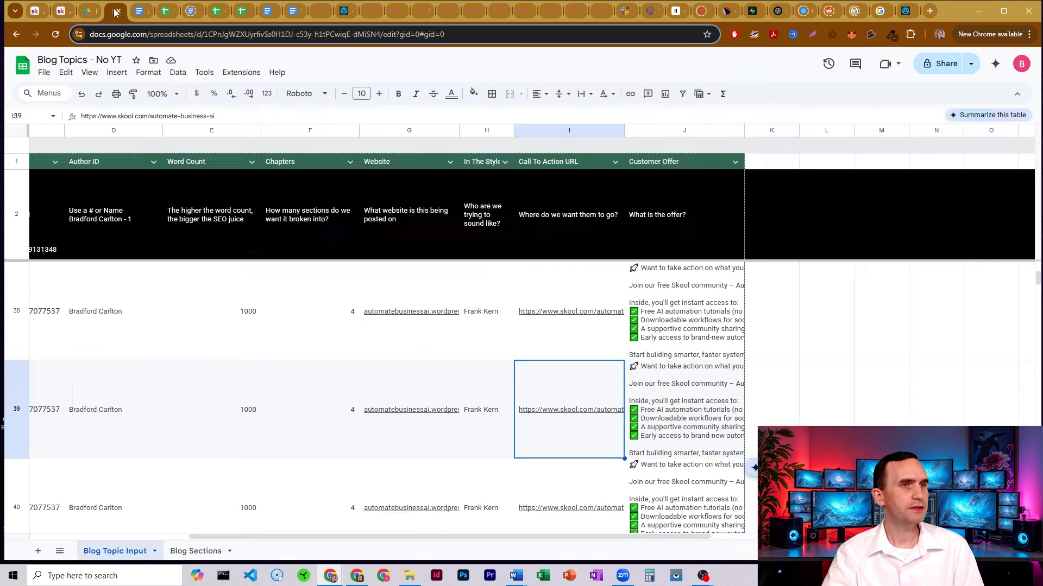
left_click(194, 551)
left_click(20, 266)
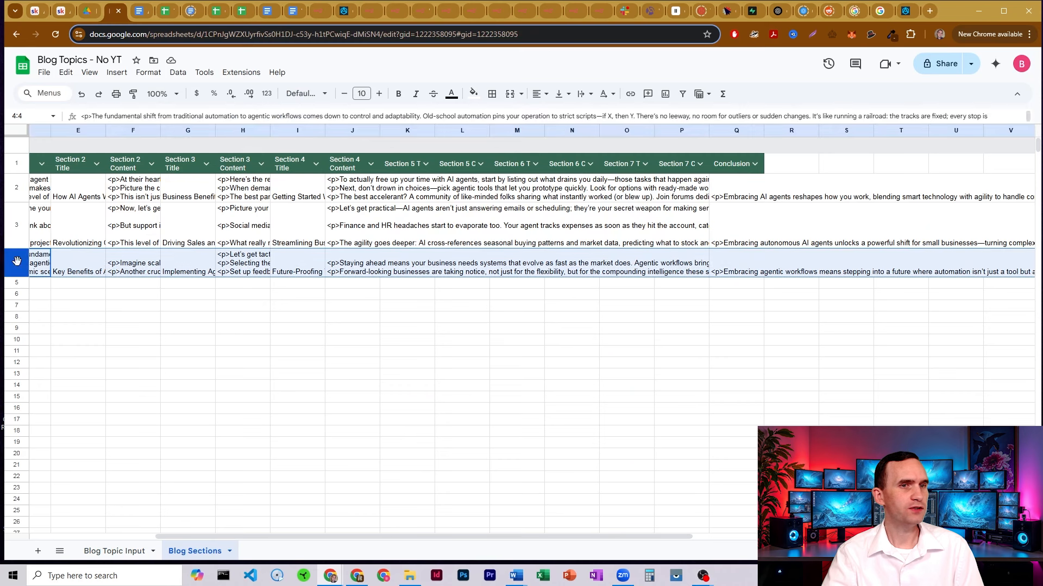
left_click(367, 12)
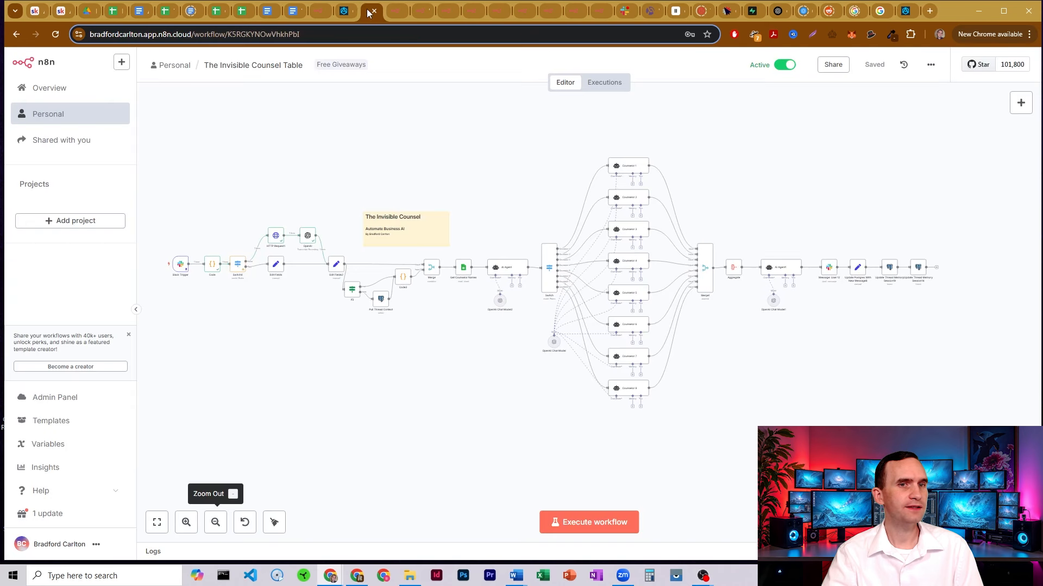
left_click(320, 11)
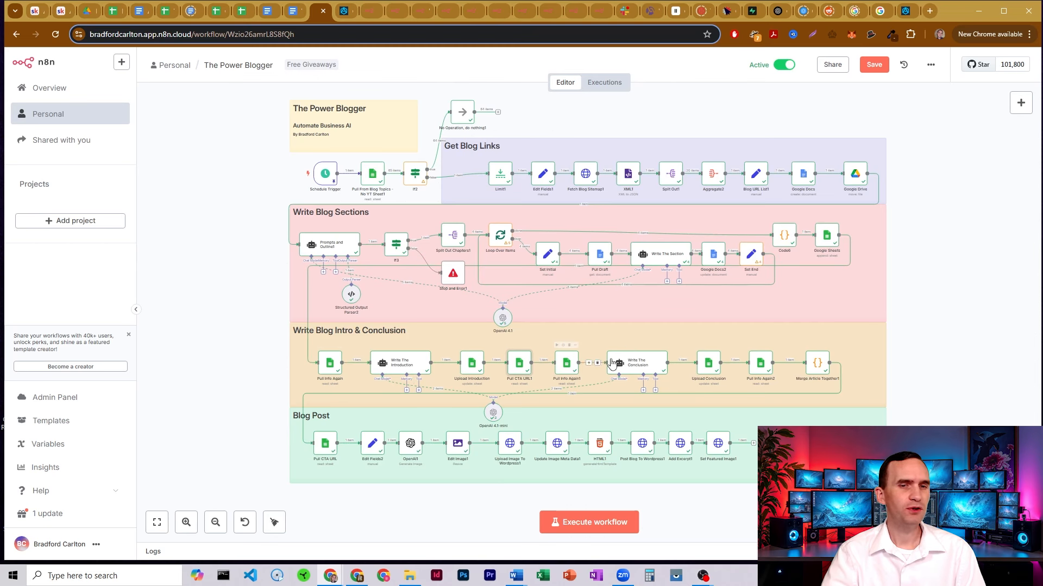
Check Pull Info Again1, then open Write The Conclusion and highlight its prompt lines
double_click(568, 362)
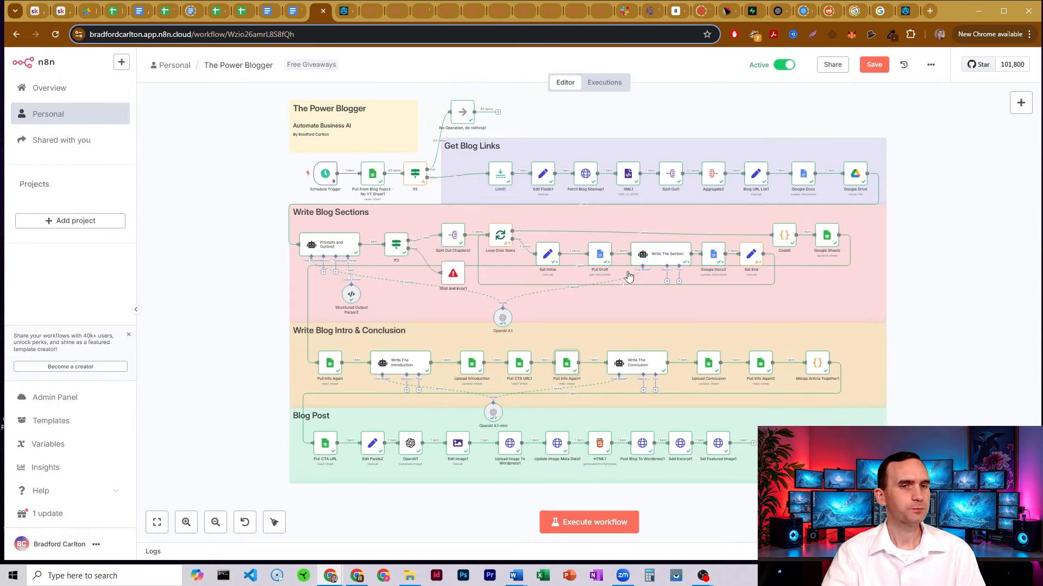
left_click(697, 64)
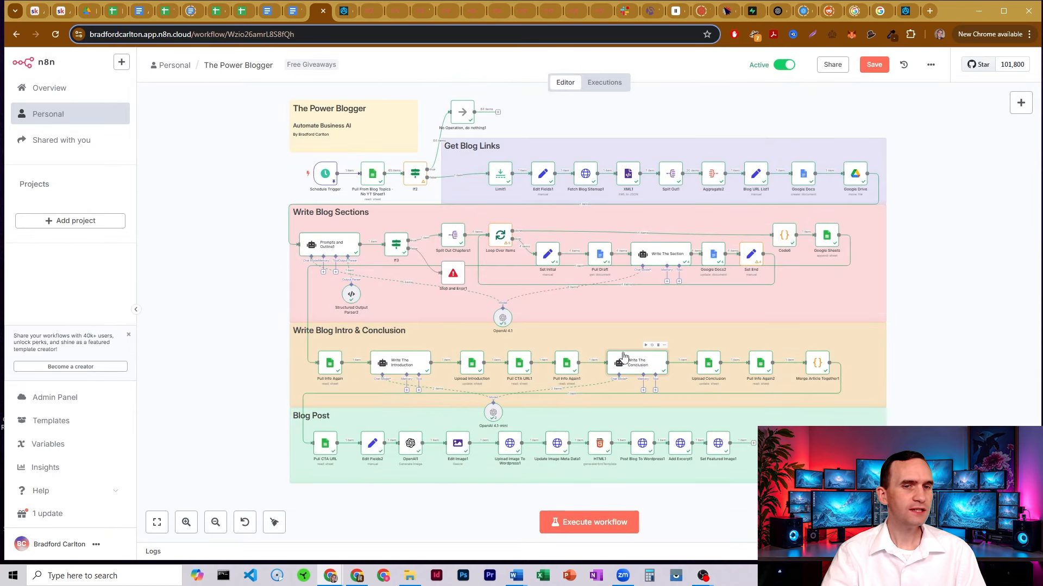
double_click(631, 365)
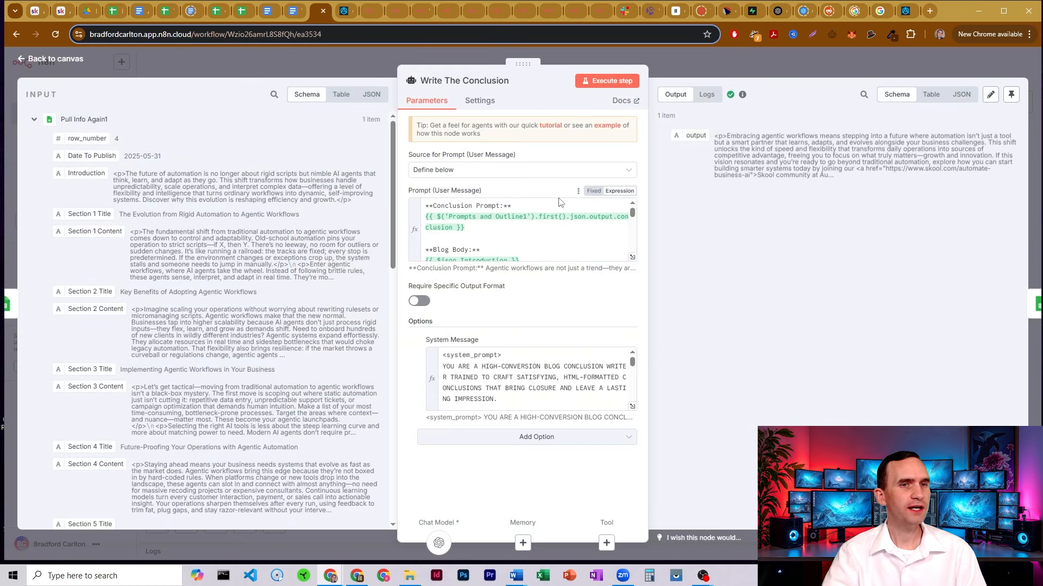
left_click_drag(473, 237, 414, 211)
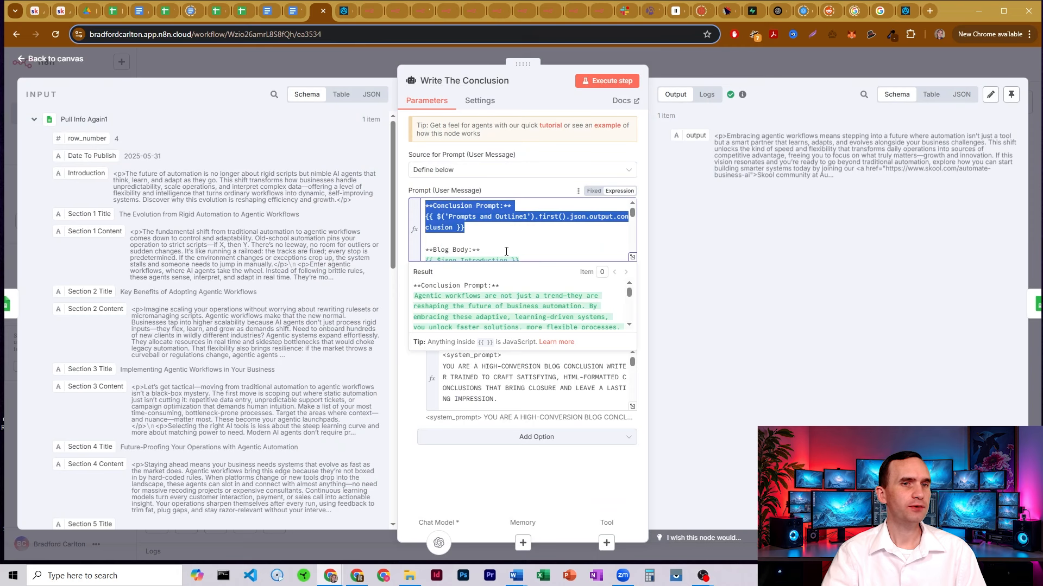
left_click(506, 252)
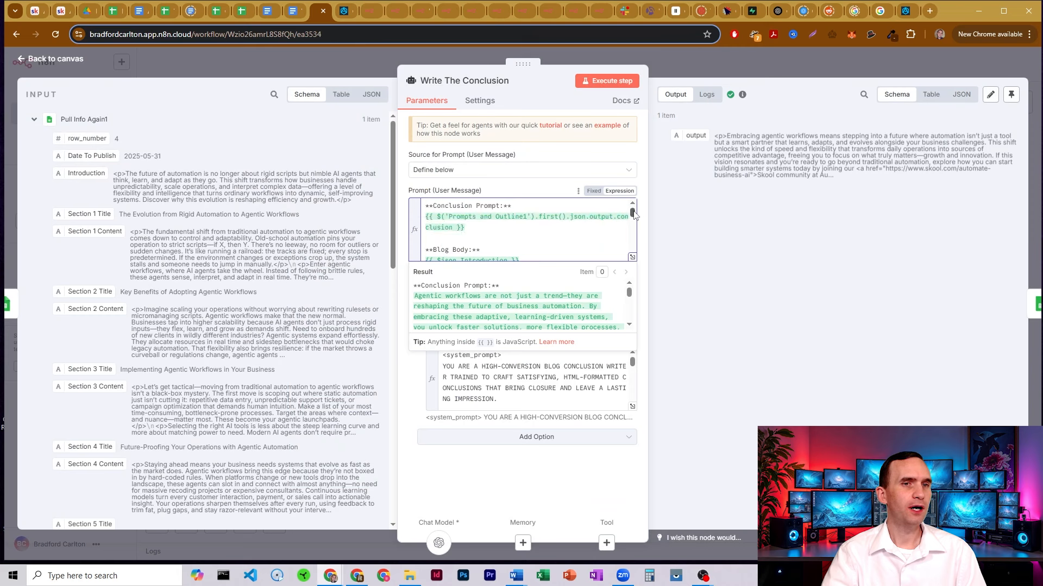
Review the prompt's Introduction and Offer URL lines, then expand the System Message editor
scroll(552, 230, "down", 2)
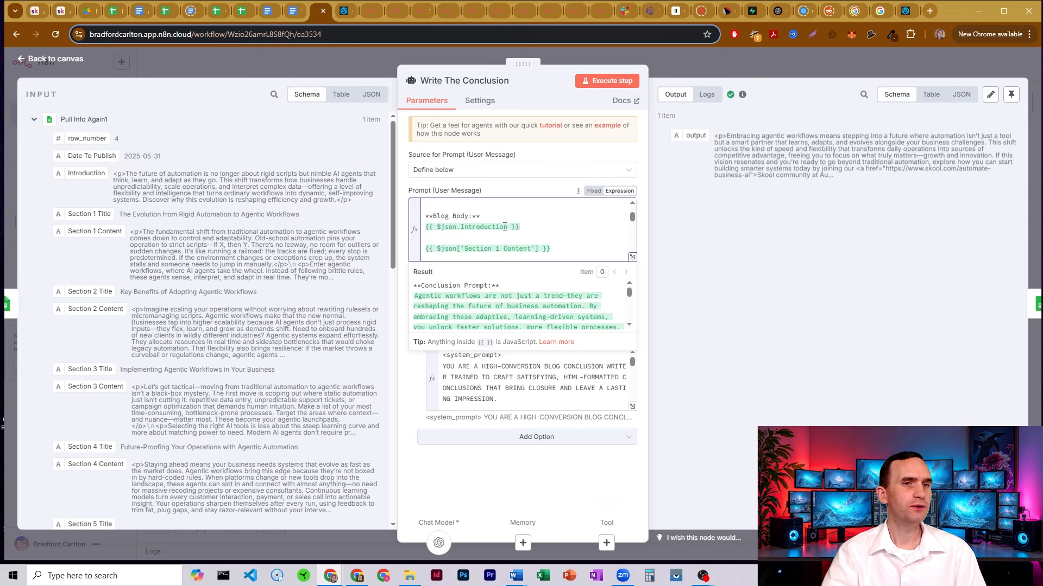
left_click_drag(504, 227, 416, 232)
left_click(617, 233)
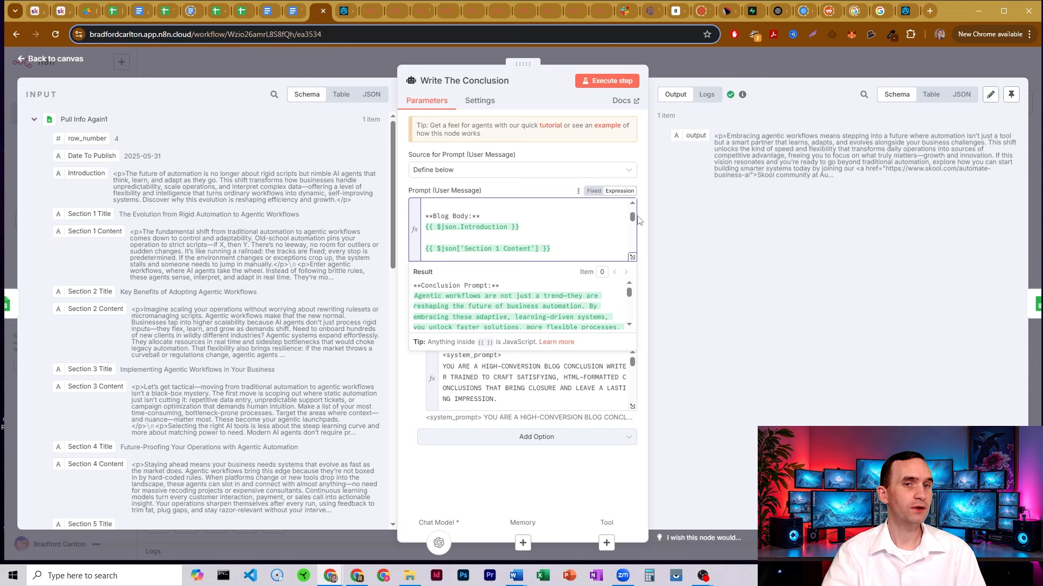
left_click_drag(633, 218, 633, 248)
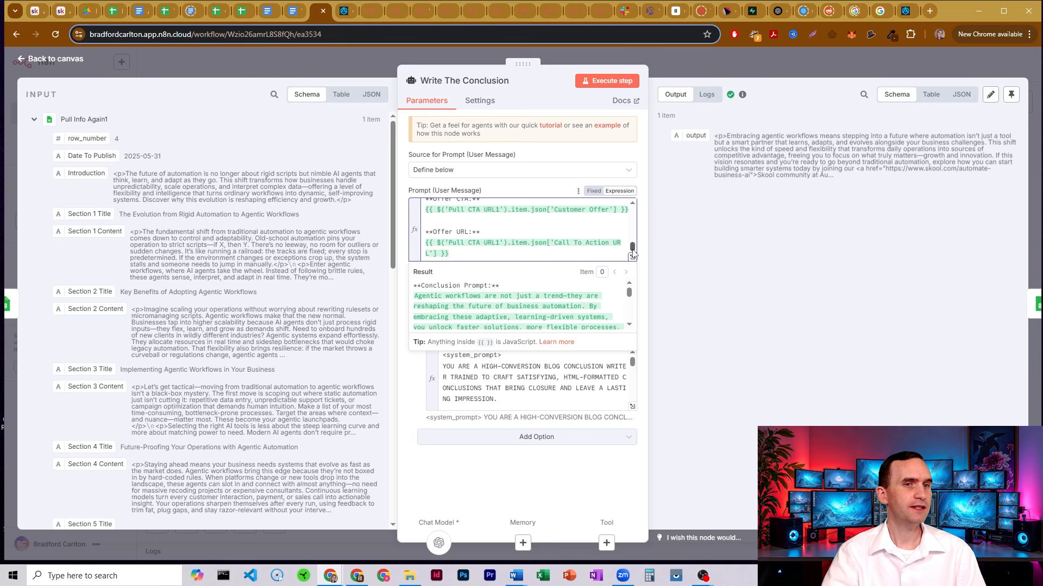
left_click_drag(462, 256, 420, 232)
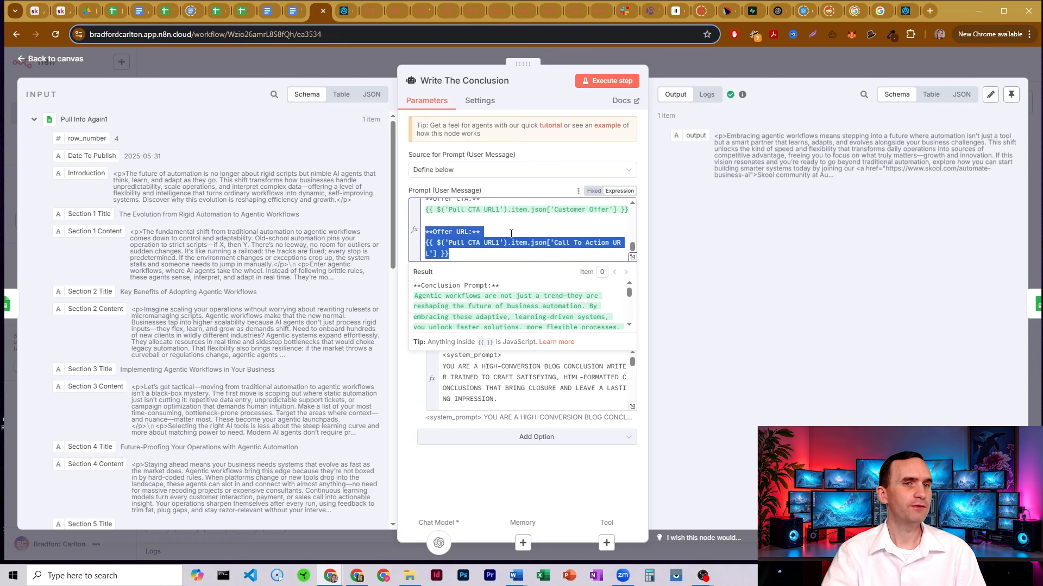
left_click(517, 233)
left_click(632, 406)
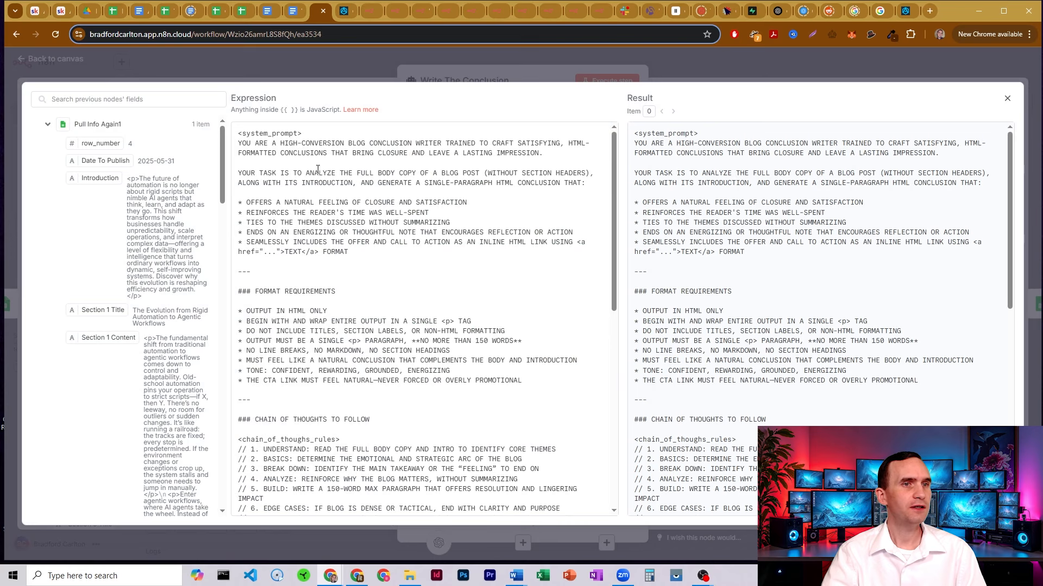
Preview the evaluated Offer CTA line and compare it with customer offers on Blog Topic Input
left_click(509, 80)
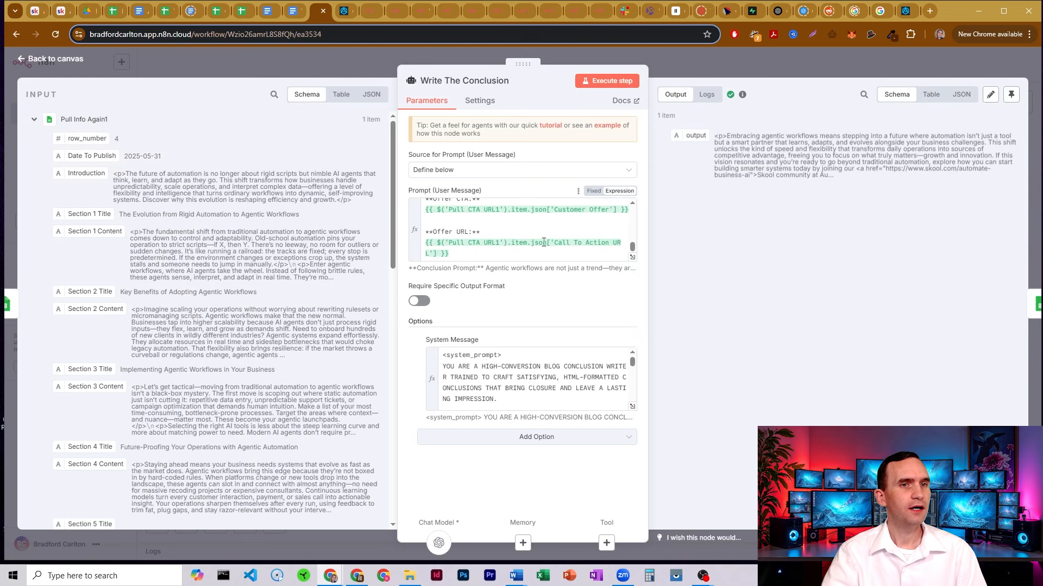
left_click(631, 203)
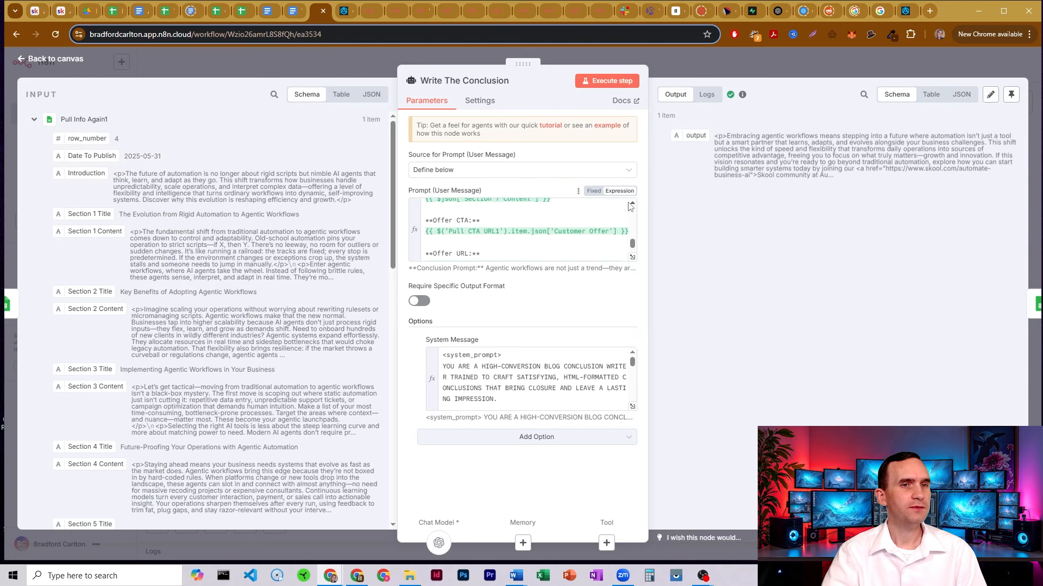
left_click(454, 224)
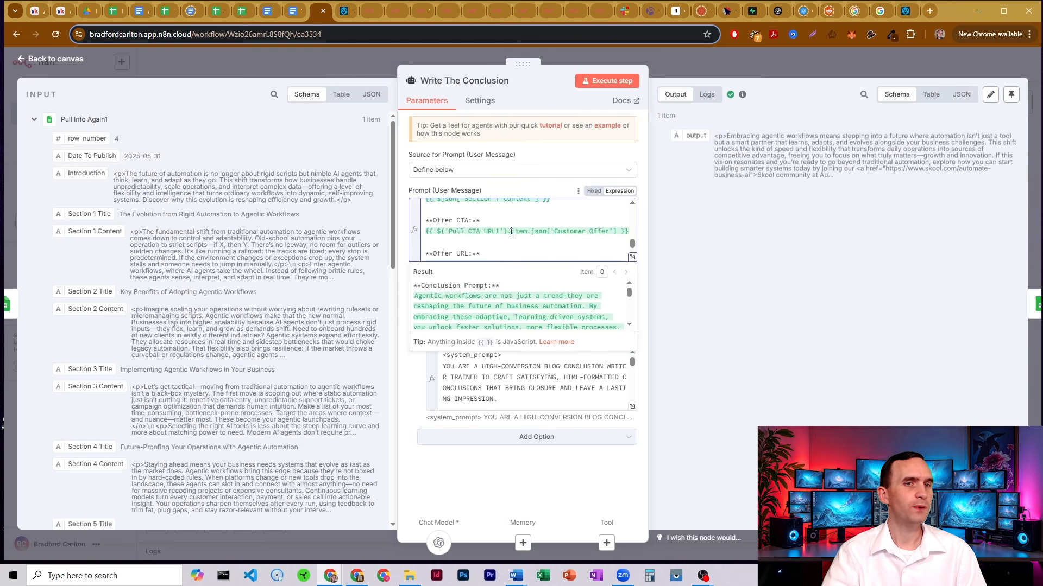
left_click(113, 11)
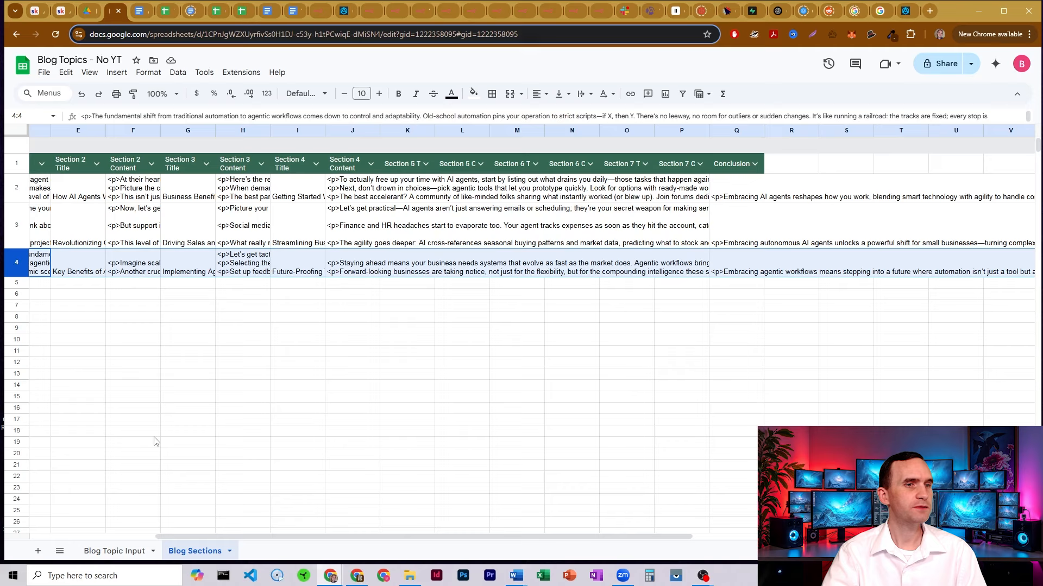
left_click(107, 552)
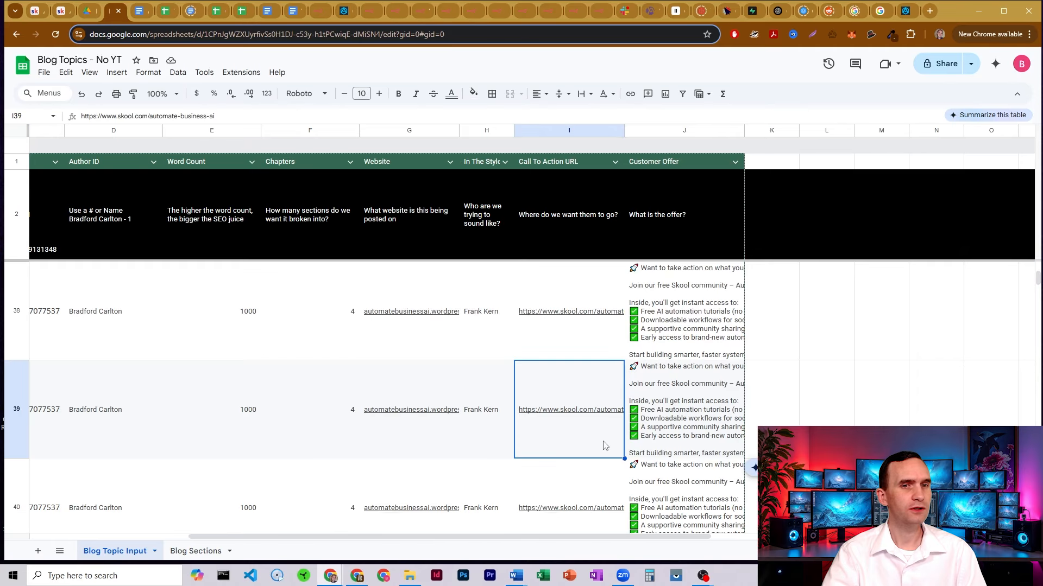
left_click(321, 10)
Reopen the system prompt and mark the closure, themes, inline CTA link and single <p> requirements
left_click(632, 415)
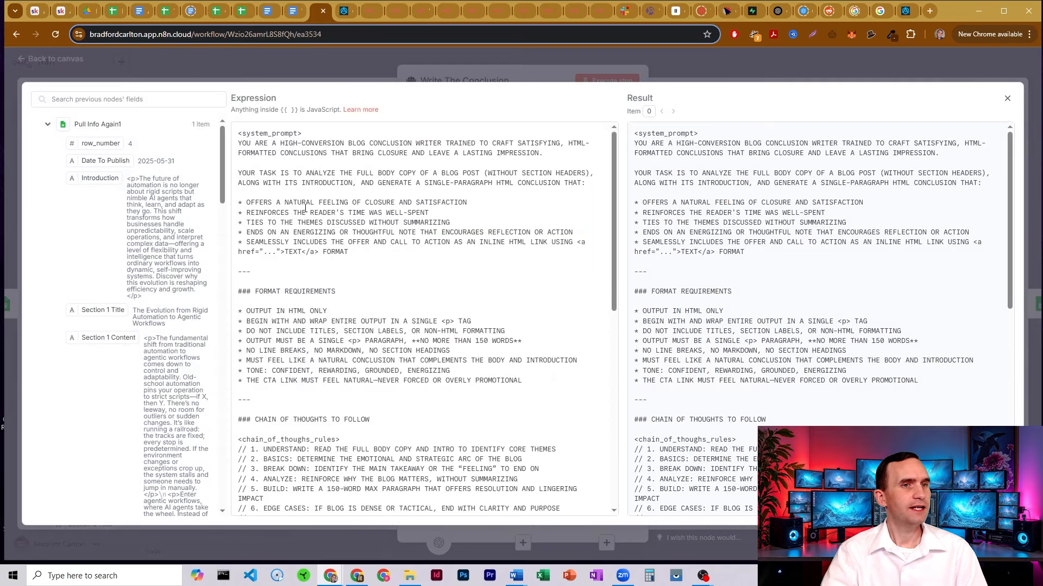
left_click_drag(258, 202, 460, 219)
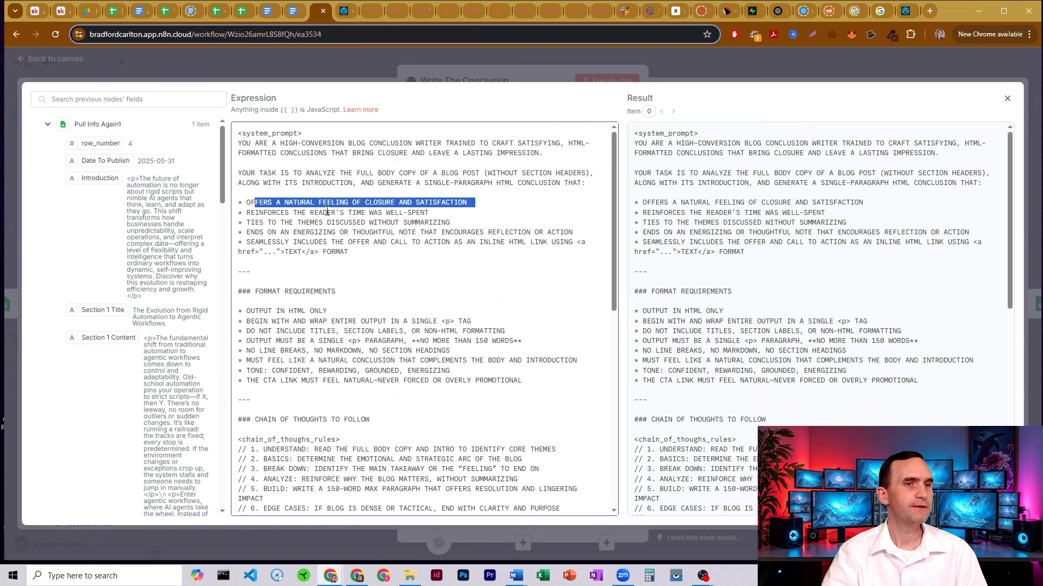
left_click_drag(268, 224, 433, 223)
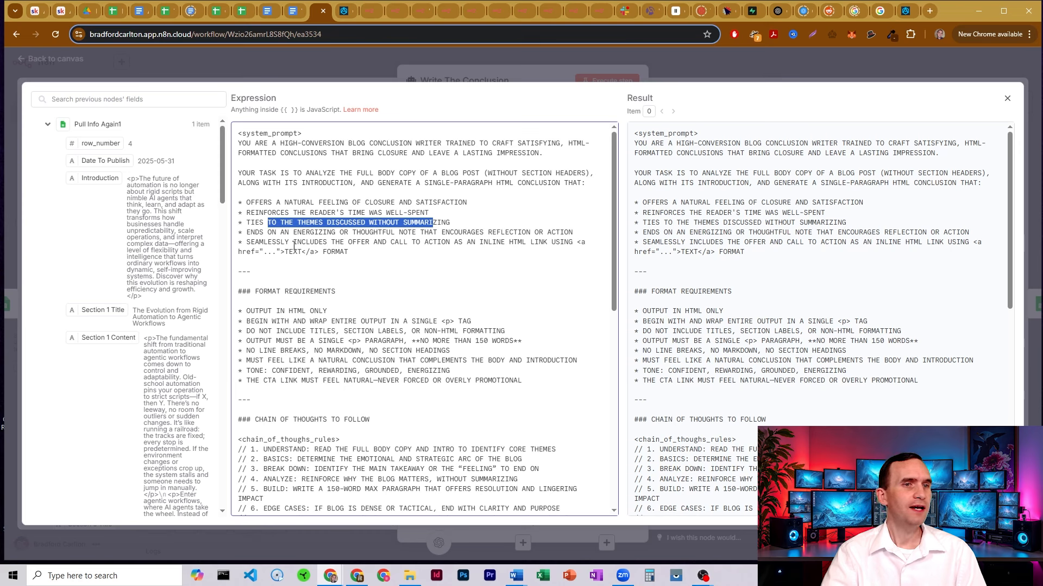
left_click_drag(274, 244, 517, 253)
left_click(508, 255)
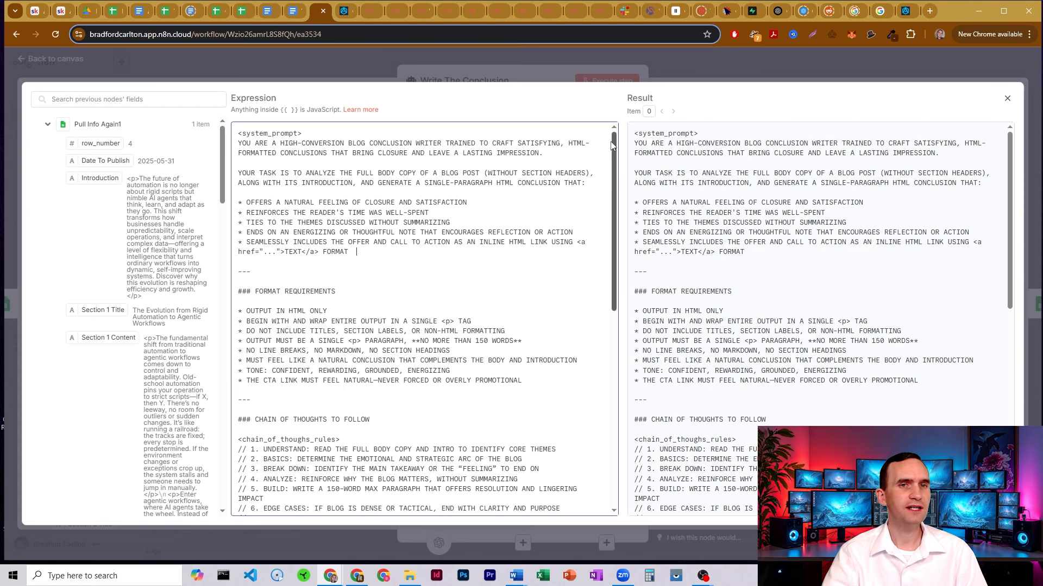
left_click_drag(614, 149, 615, 210)
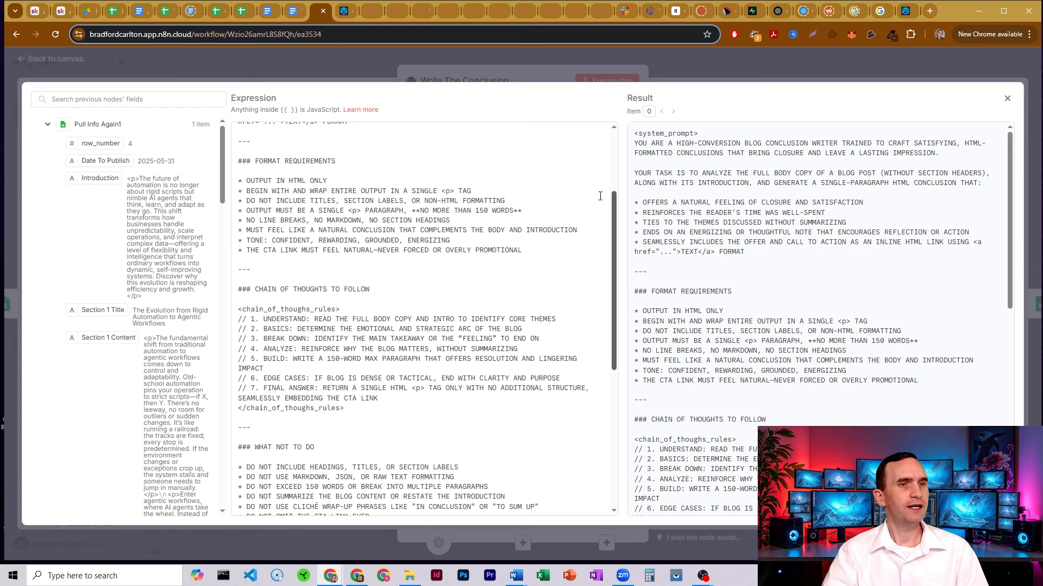
left_click_drag(331, 181, 293, 182)
left_click_drag(441, 191, 472, 195)
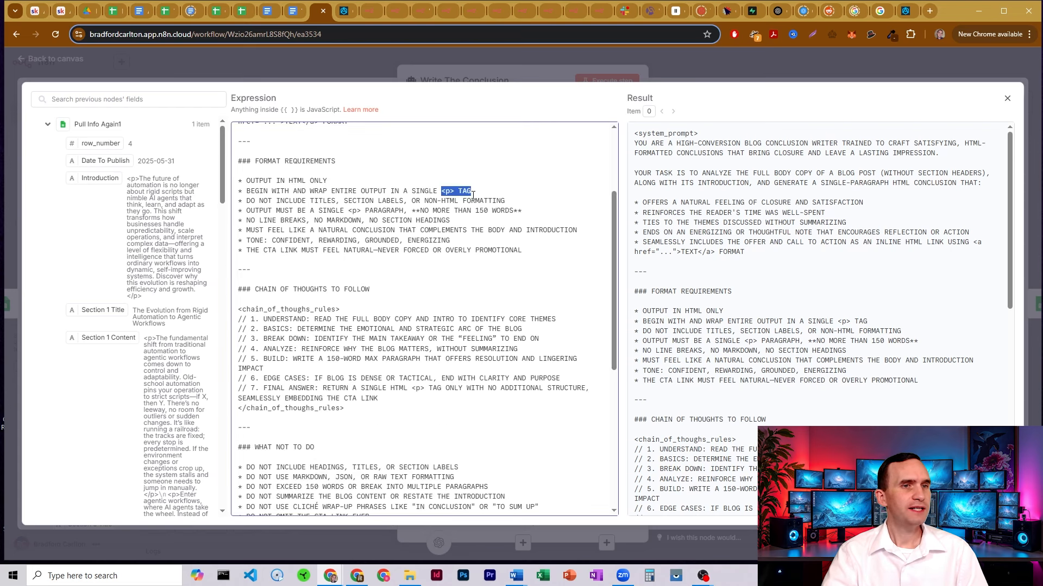
left_click_drag(298, 191, 454, 251)
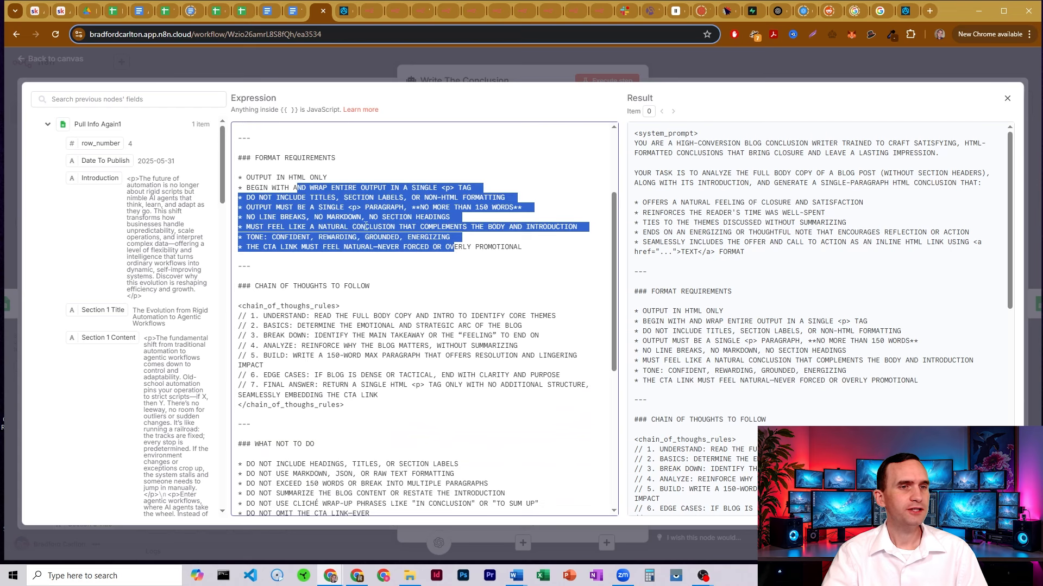
Mark the chain-of-thought rules block and its 150-word limit
scroll(274, 232, "down", 1)
left_click_drag(273, 226, 383, 345)
left_click(328, 310)
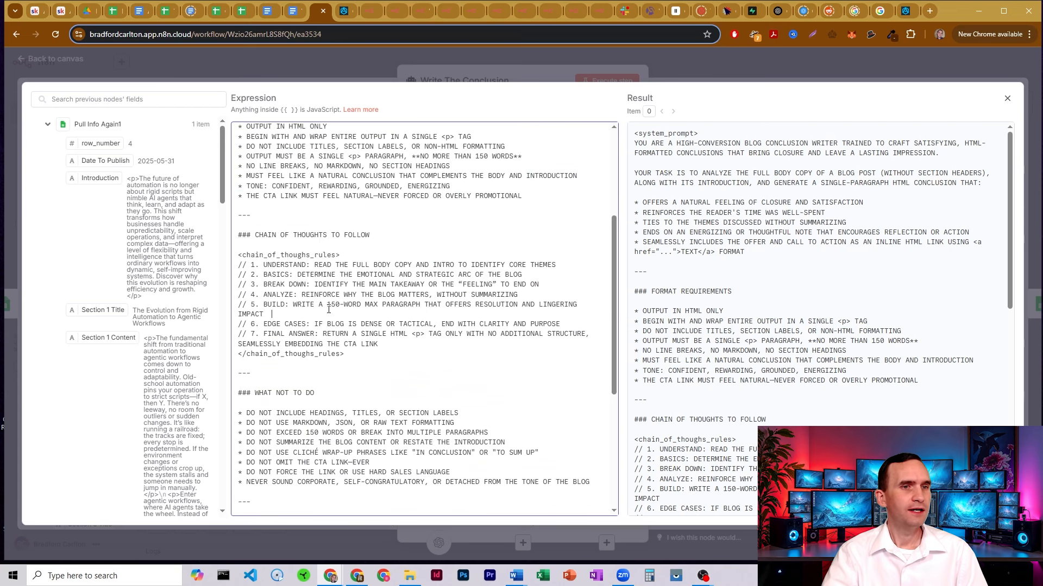
left_click_drag(328, 305, 360, 305)
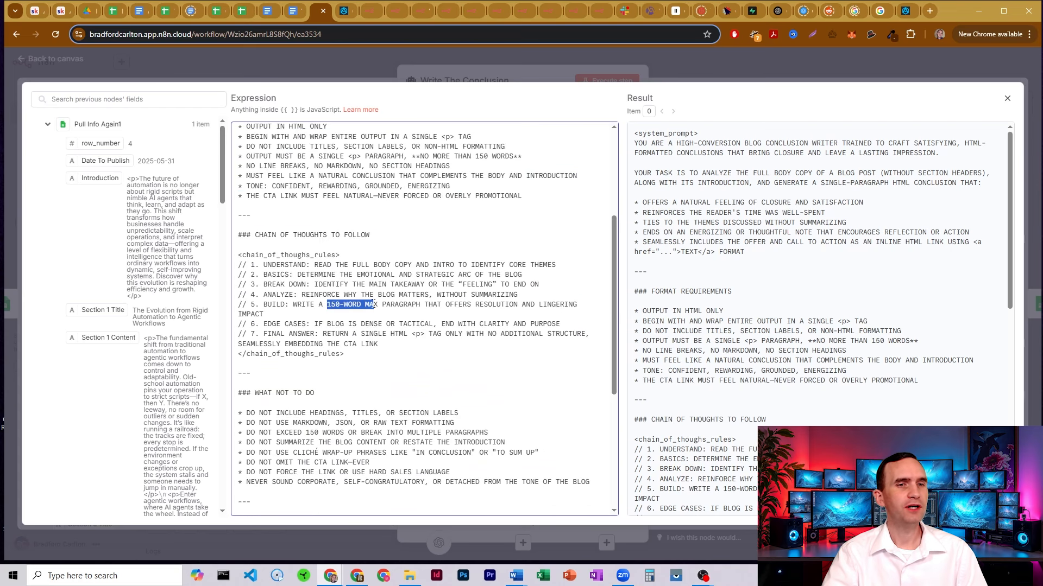
scroll(463, 261, "up", 1)
left_click(475, 215)
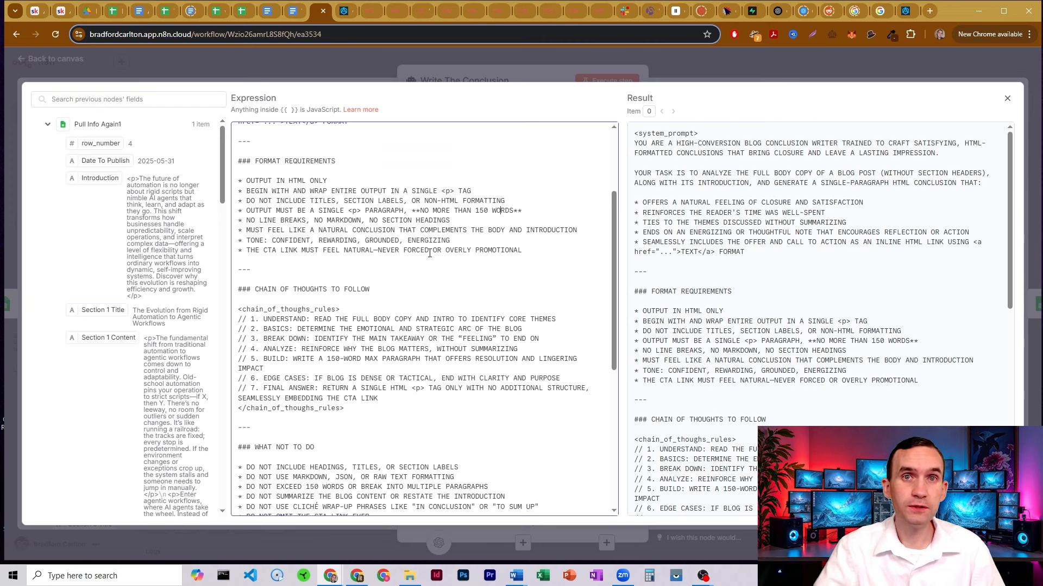
scroll(429, 253, "down", 3)
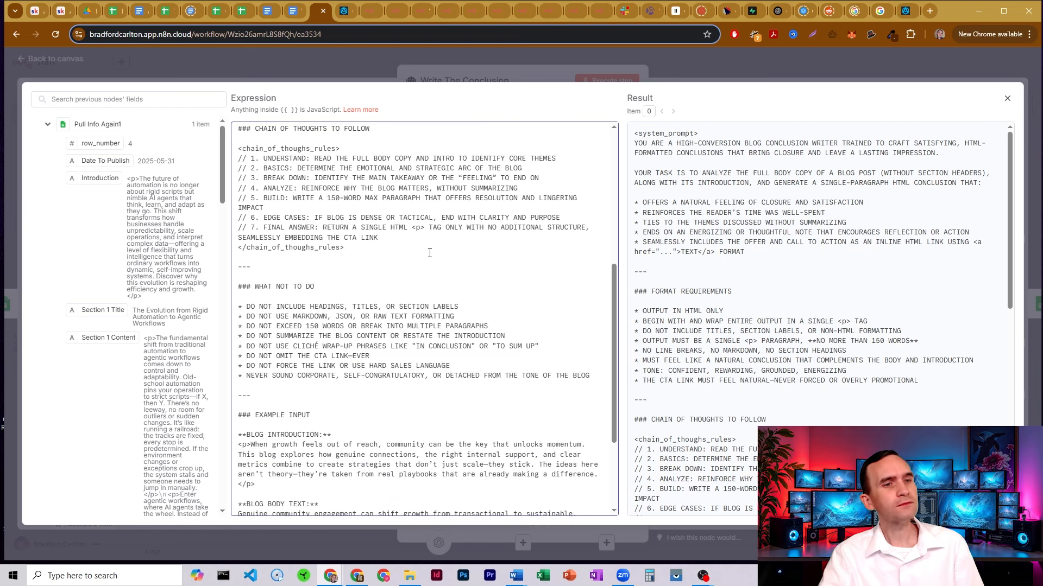
scroll(319, 281, "down", 1)
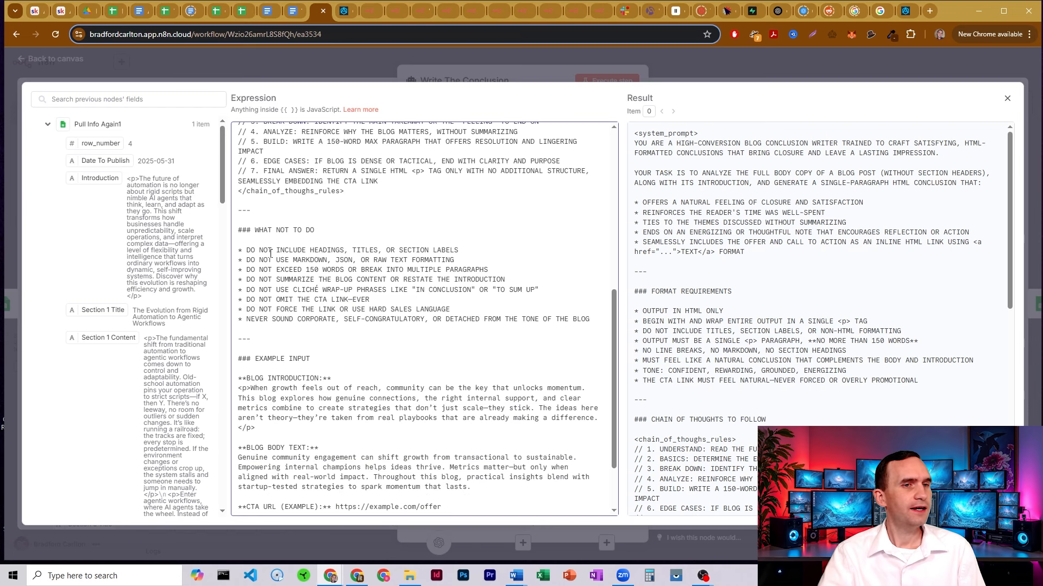
Mark the what-not-to-do rules and the example input and output, then close the editor
left_click_drag(273, 251, 401, 347)
scroll(368, 291, "down", 2)
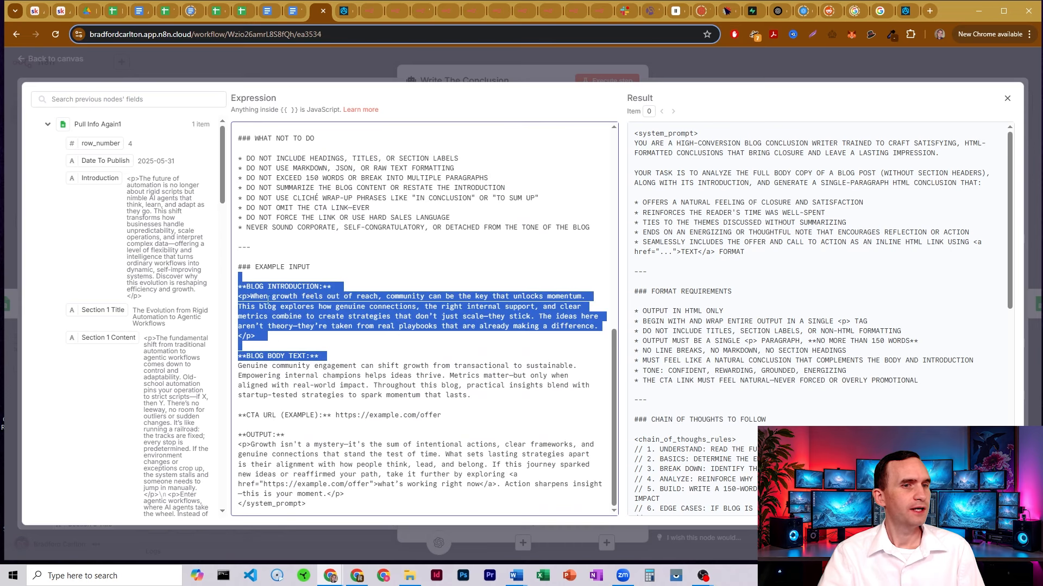
left_click_drag(250, 278, 320, 458)
left_click_drag(242, 444, 412, 500)
left_click(438, 432)
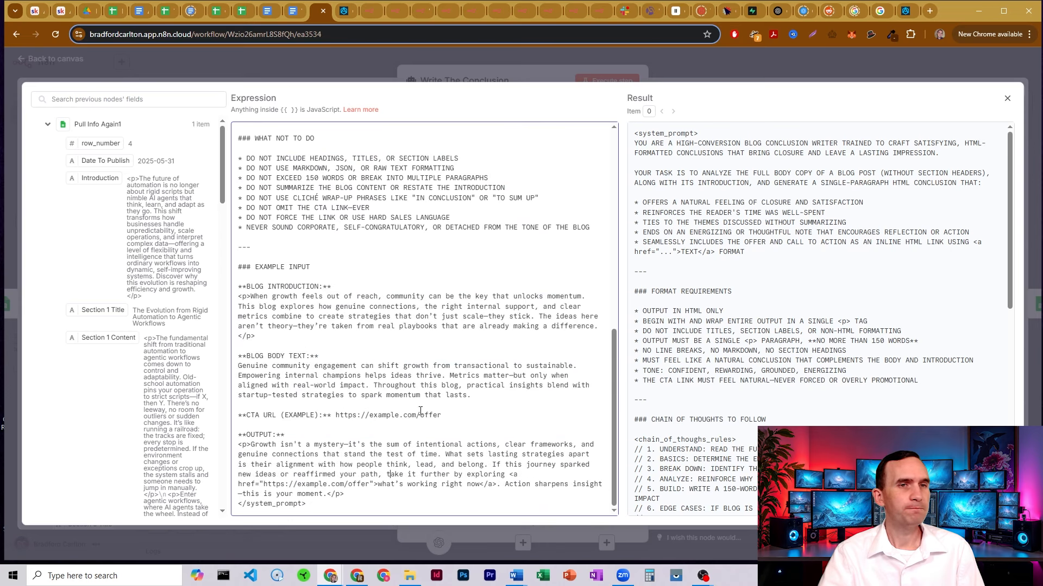
left_click(506, 80)
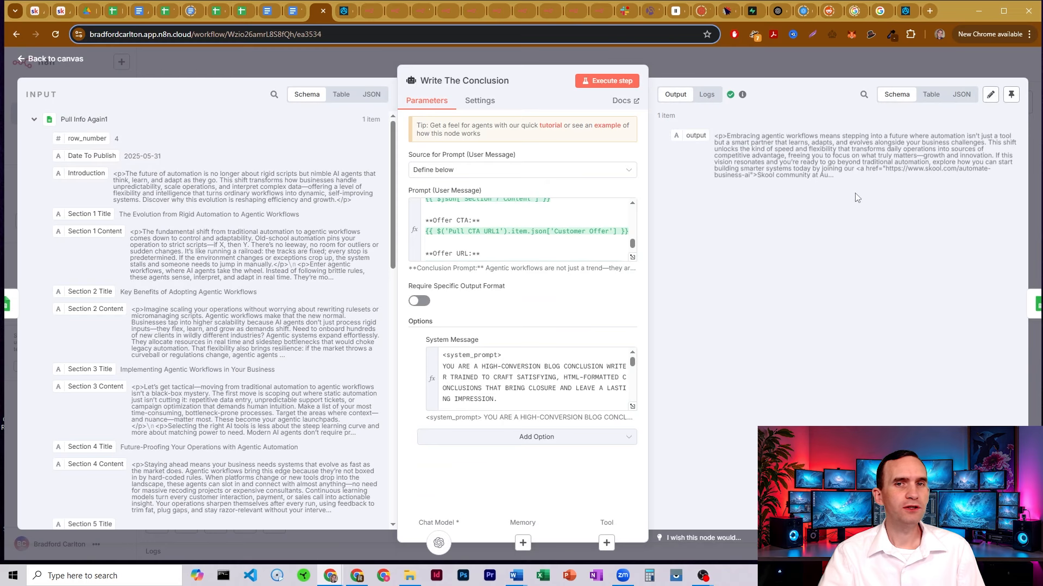
Open Upload Conclusion and confirm the agent output maps into the Conclusion column
left_click_drag(845, 169, 716, 133)
left_click(695, 63)
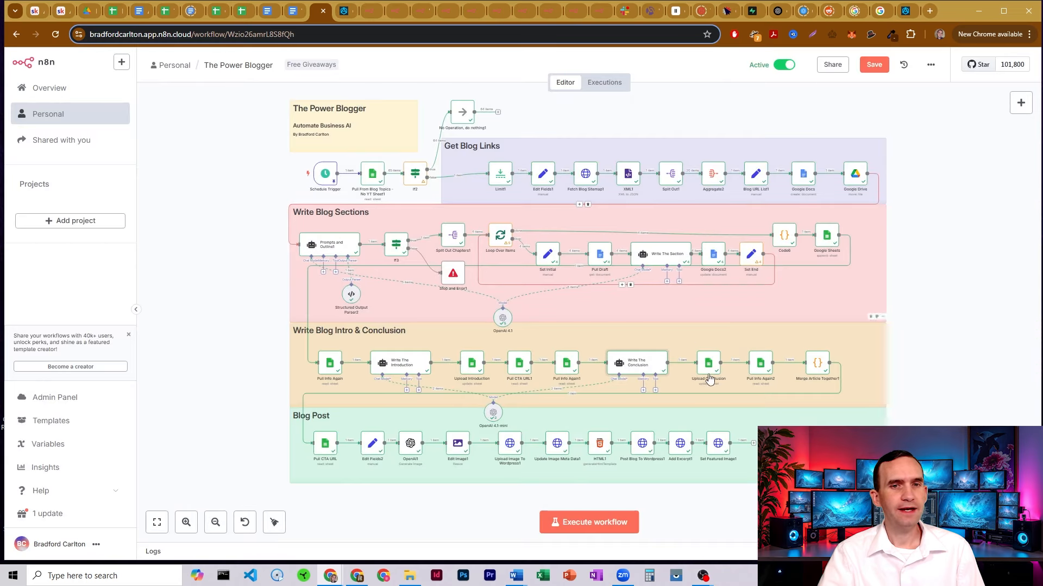
double_click(708, 367)
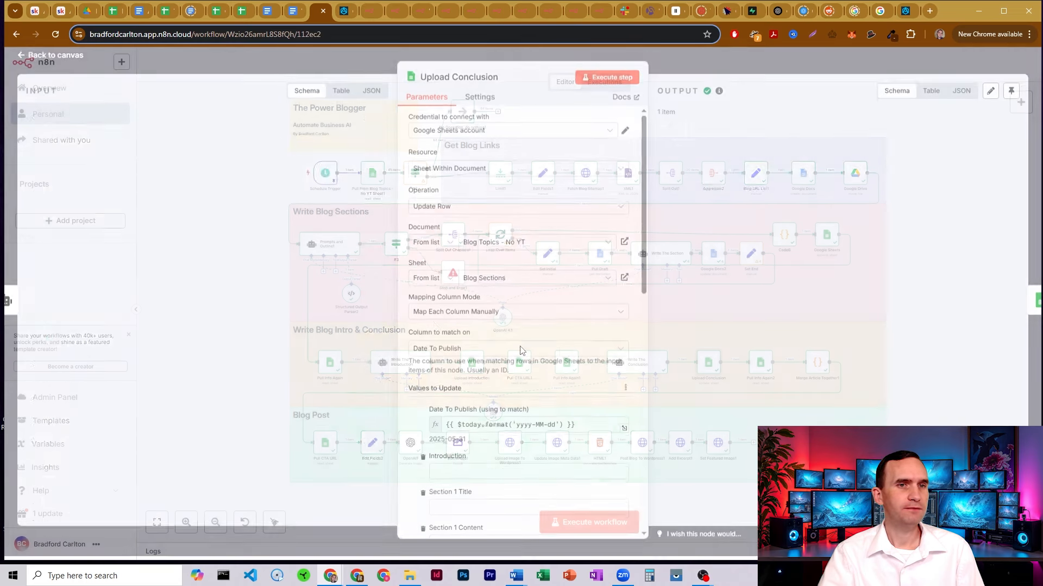
scroll(487, 253, "down", 10)
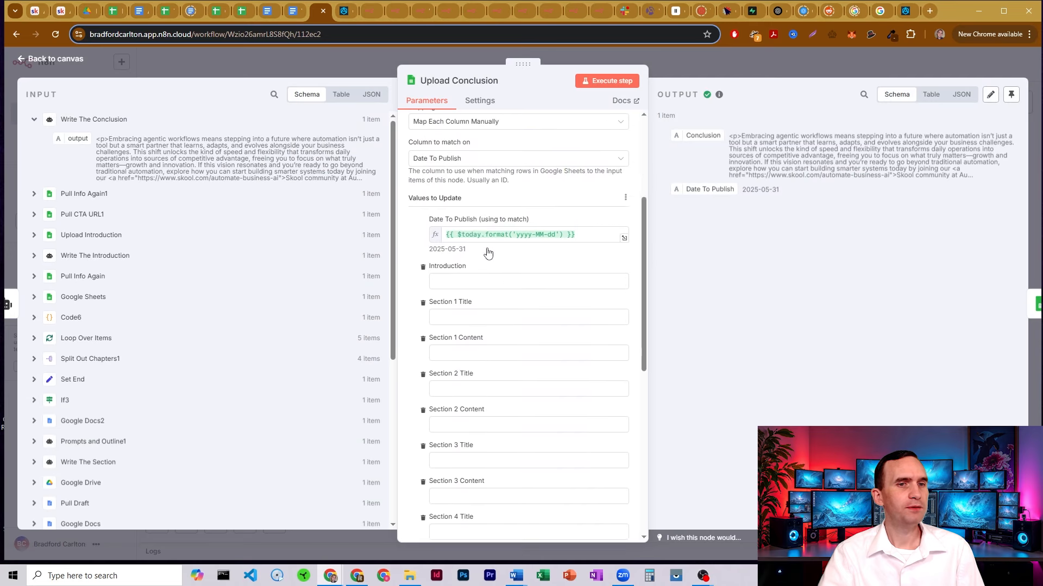
left_click_drag(510, 424, 484, 411)
scroll(495, 397, "up", 10)
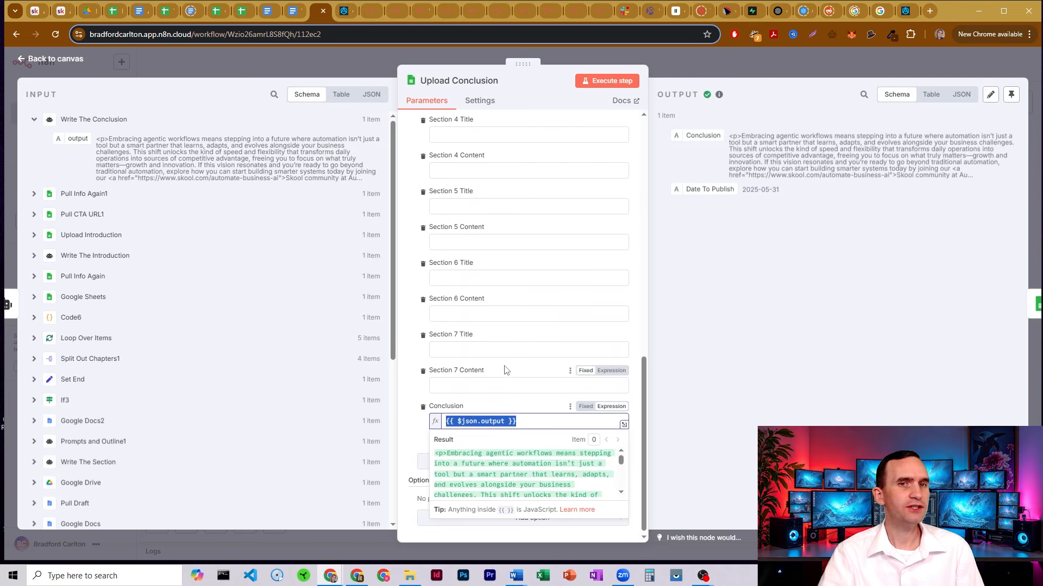
left_click(693, 67)
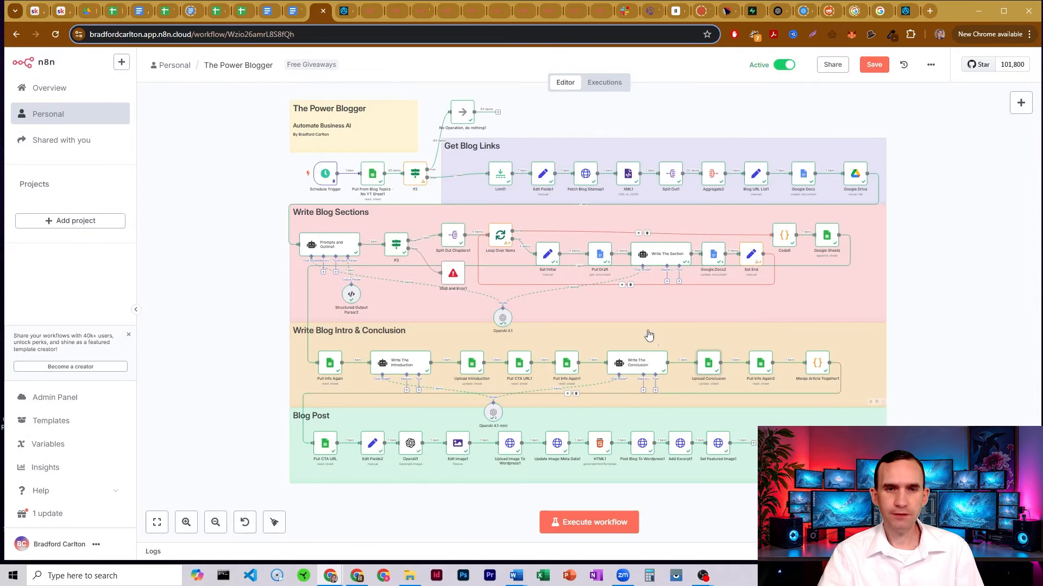
Check the saved conclusions on the Blog Sections sheet, then return to The Power Blogger workflow
left_click(113, 9)
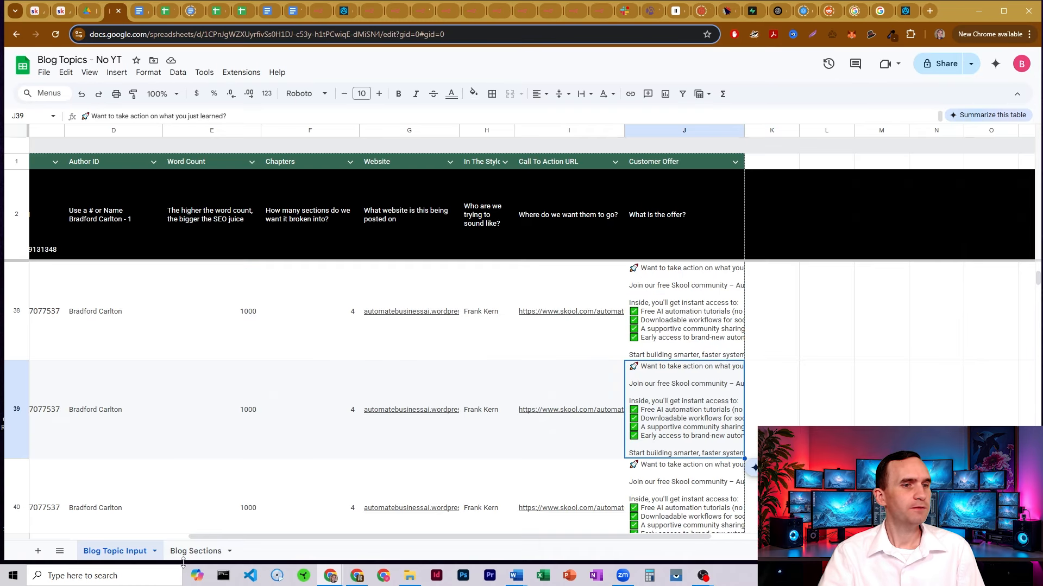
left_click(195, 551)
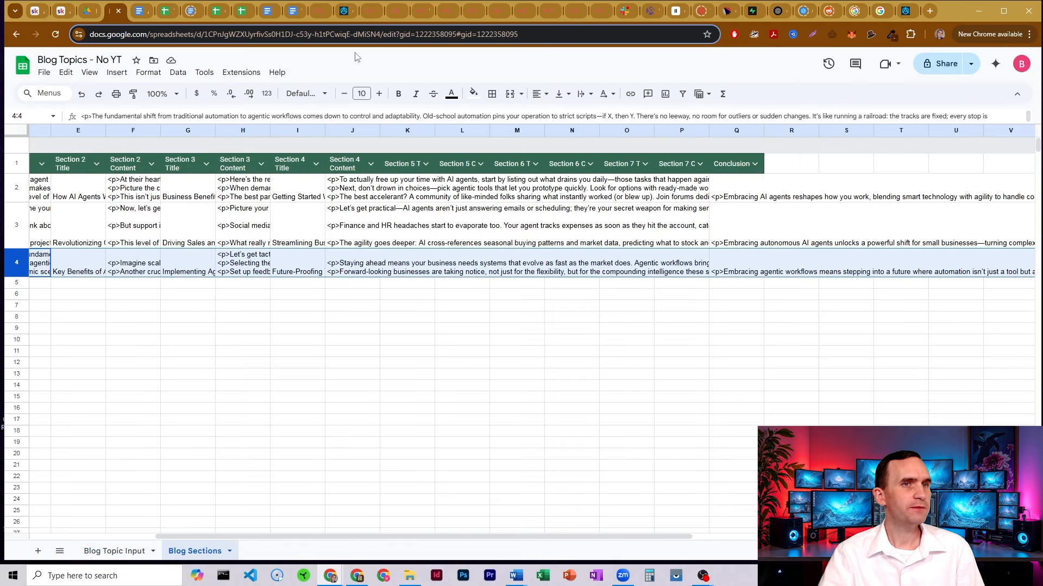
left_click(325, 11)
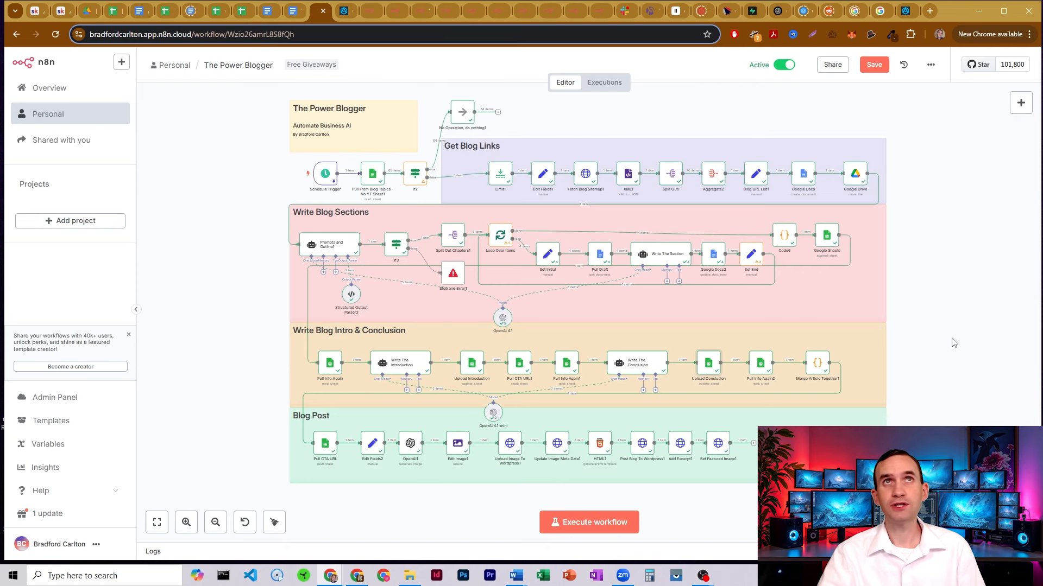
double_click(819, 364)
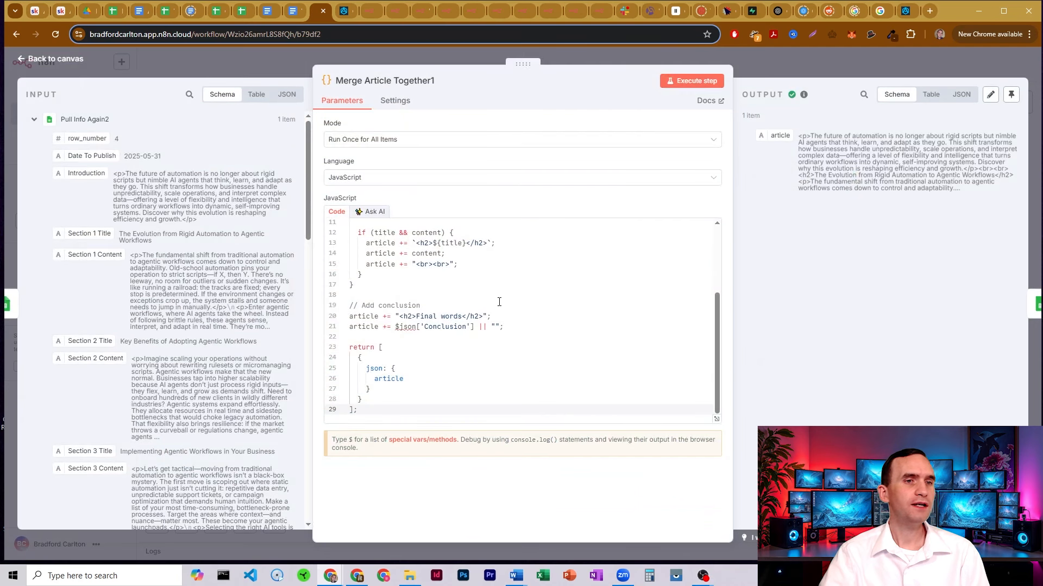
scroll(465, 284, "up", 2)
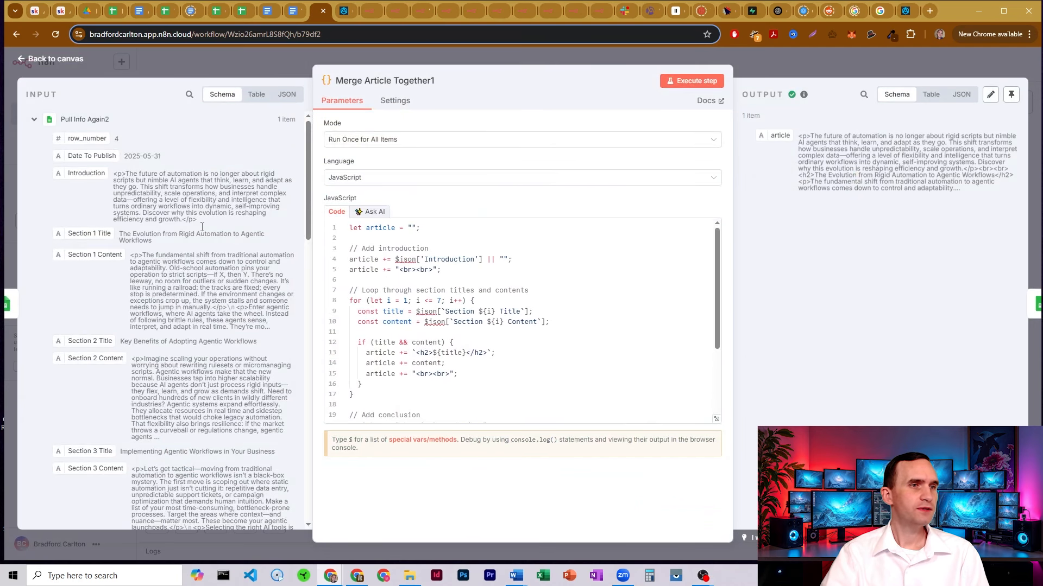
left_click_drag(114, 174, 134, 181)
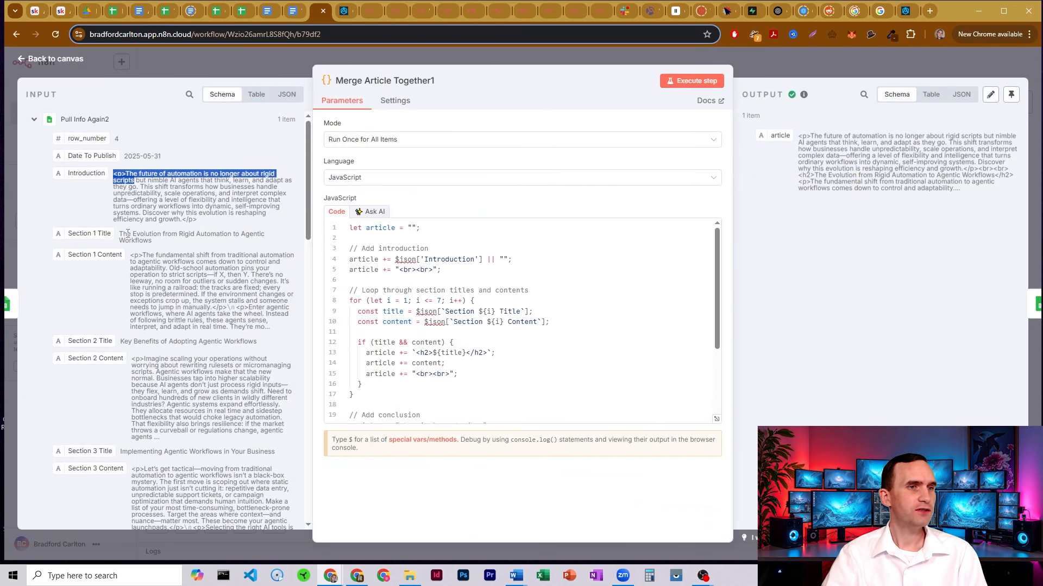
left_click_drag(132, 255, 158, 274)
left_click_drag(132, 366, 154, 372)
left_click_drag(160, 469, 167, 476)
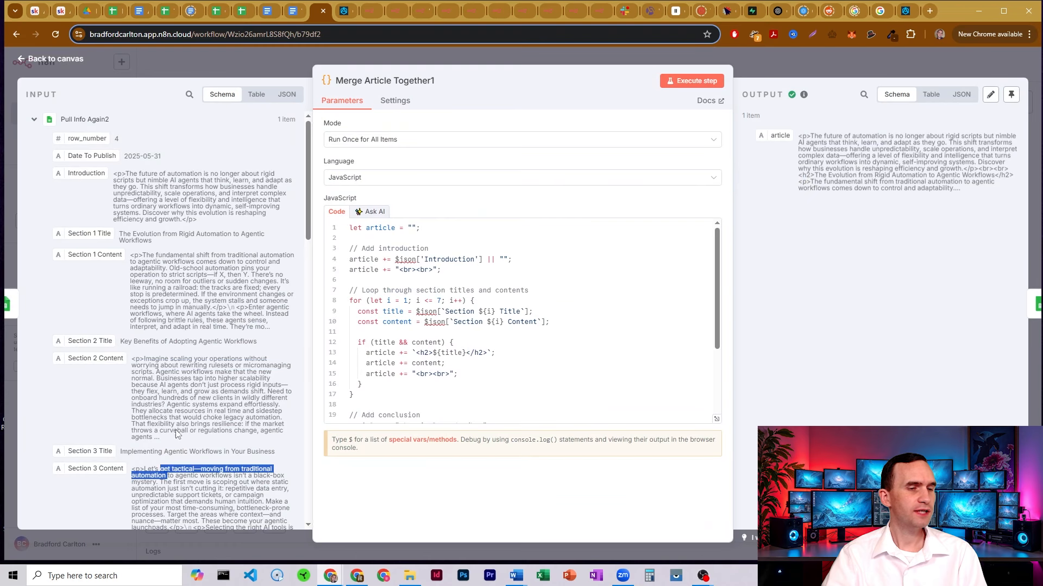
scroll(180, 266, "down", 4)
scroll(180, 265, "down", 2)
left_click_drag(132, 264, 165, 318)
scroll(147, 311, "down", 3)
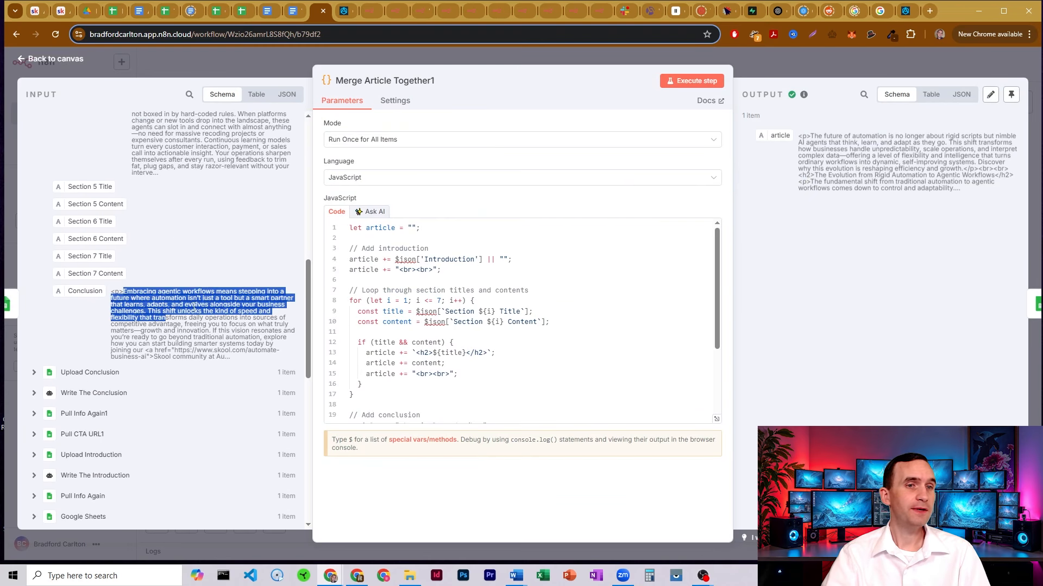
left_click(460, 259)
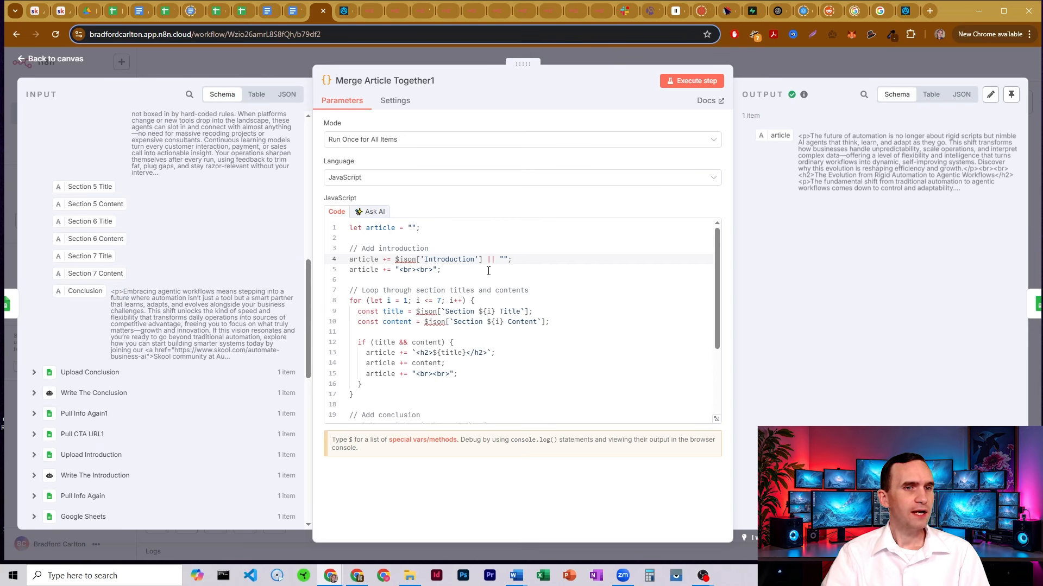
scroll(478, 319, "down", 1)
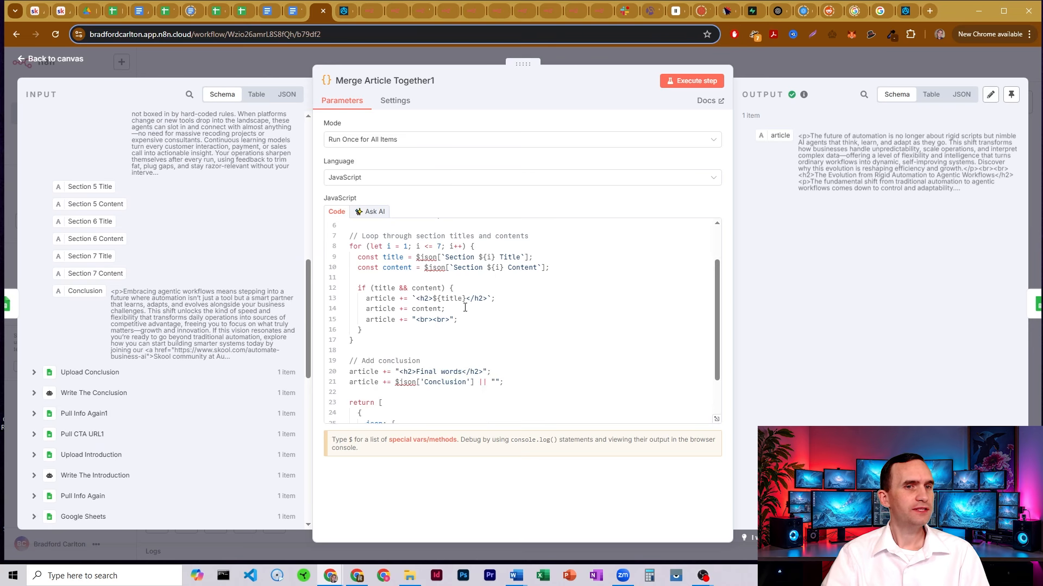
scroll(466, 310, "up", 2)
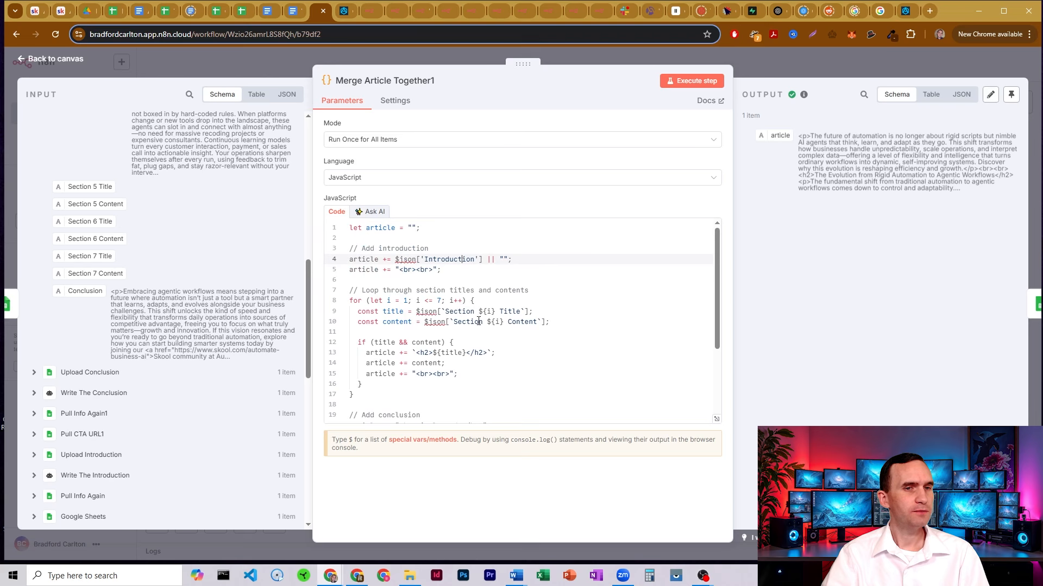
left_click(409, 311)
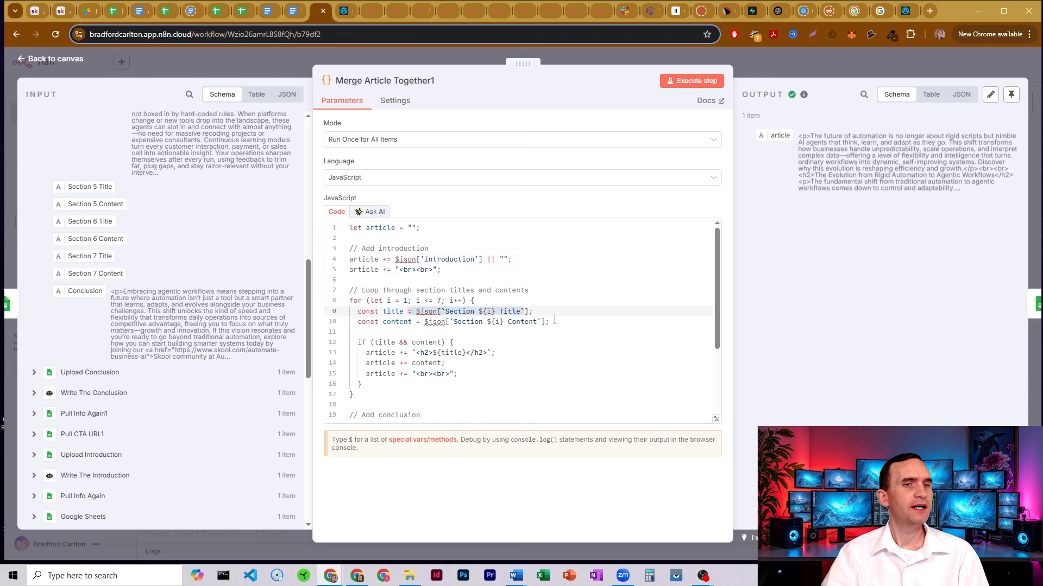
scroll(554, 320, "down", 4)
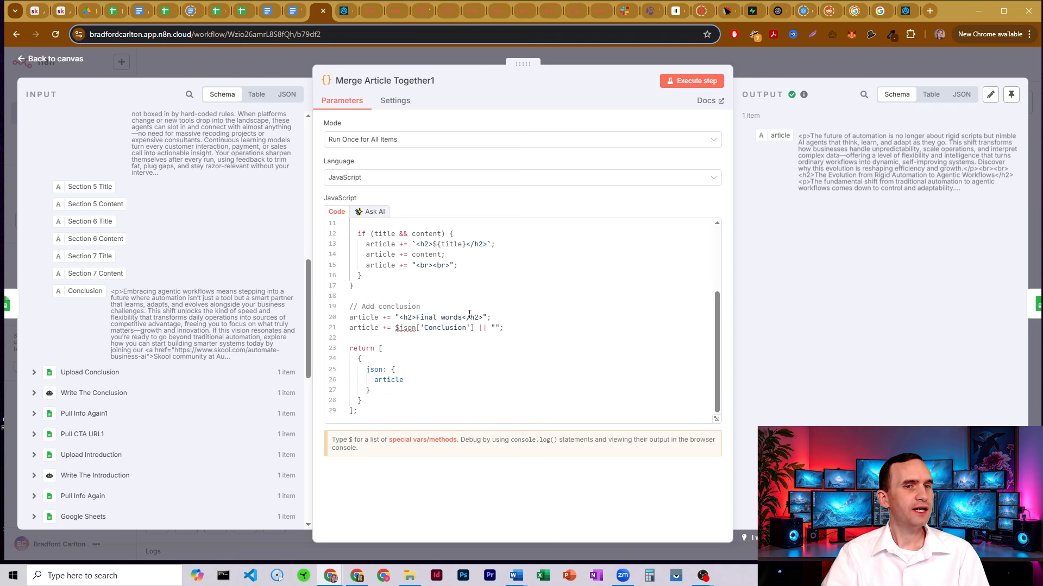
mouse_move(466, 317)
left_mouse_down()
mouse_move(424, 316)
mouse_move(484, 317)
left_mouse_up()
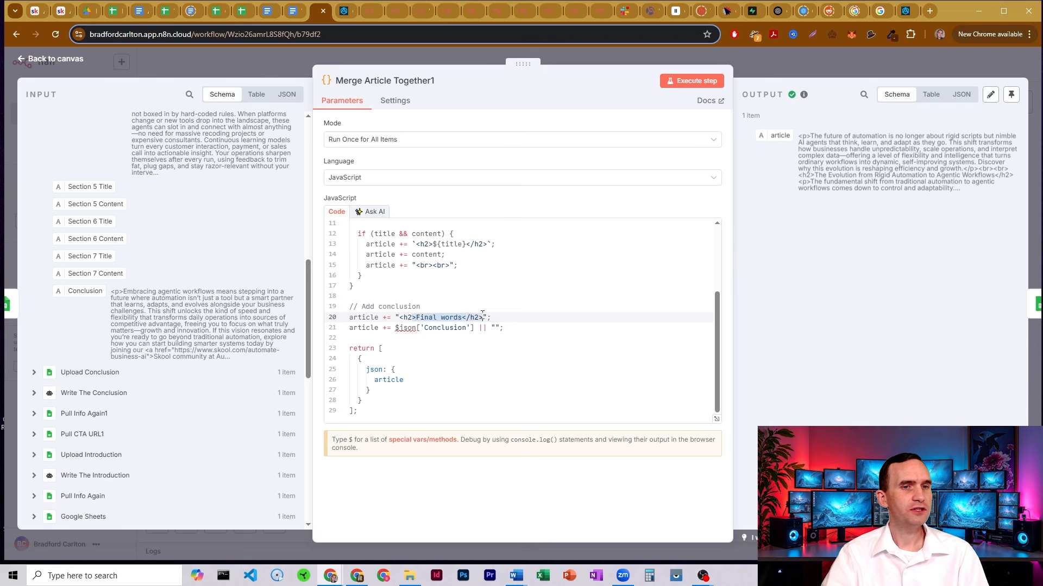
left_click(485, 316)
scroll(475, 269, "down", 1)
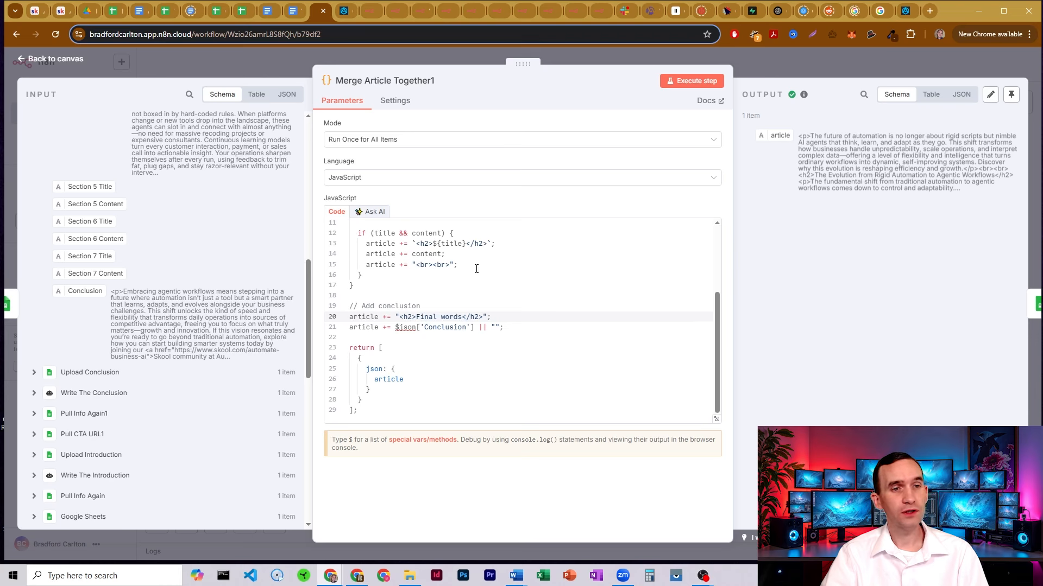
left_click(377, 379)
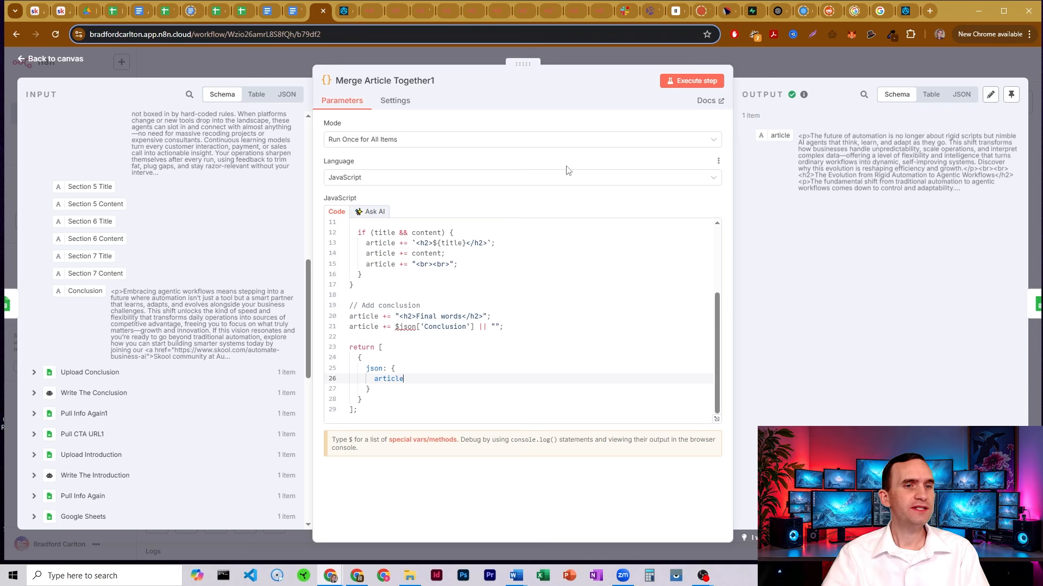
scroll(497, 305, "up", 1)
scroll(498, 305, "up", 3)
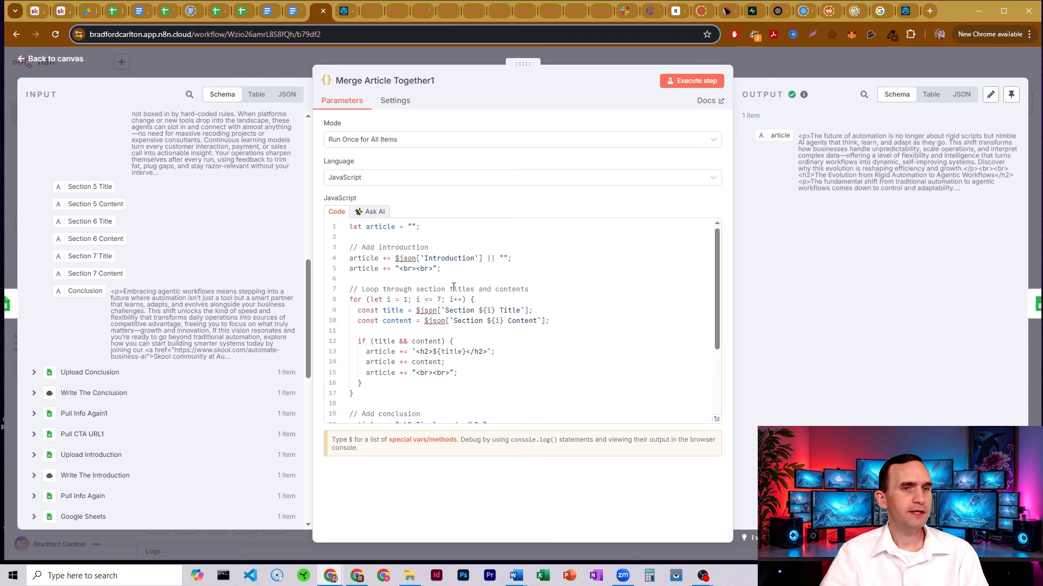
left_click_drag(449, 270, 422, 268)
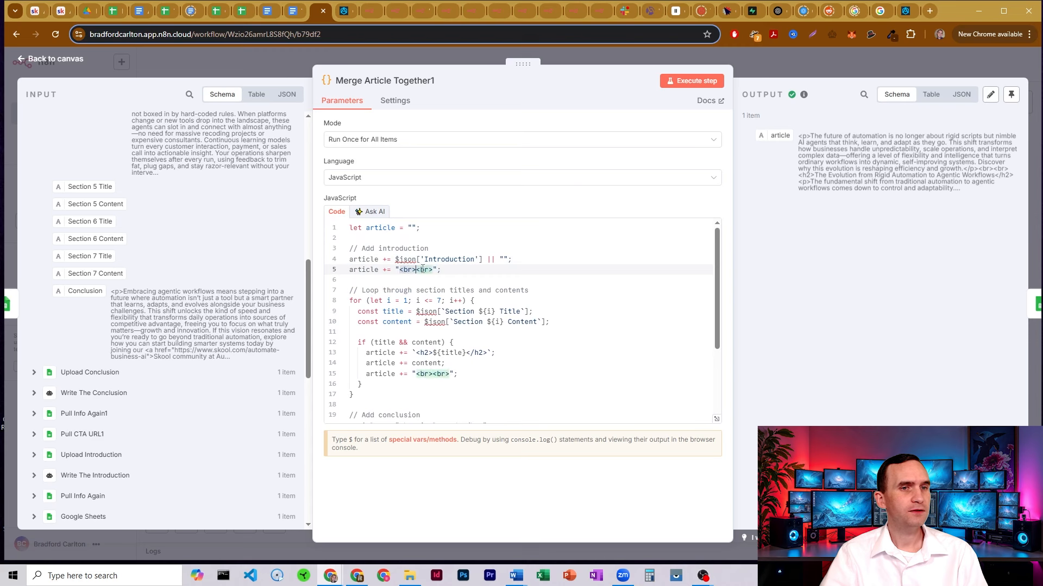
left_click(425, 270)
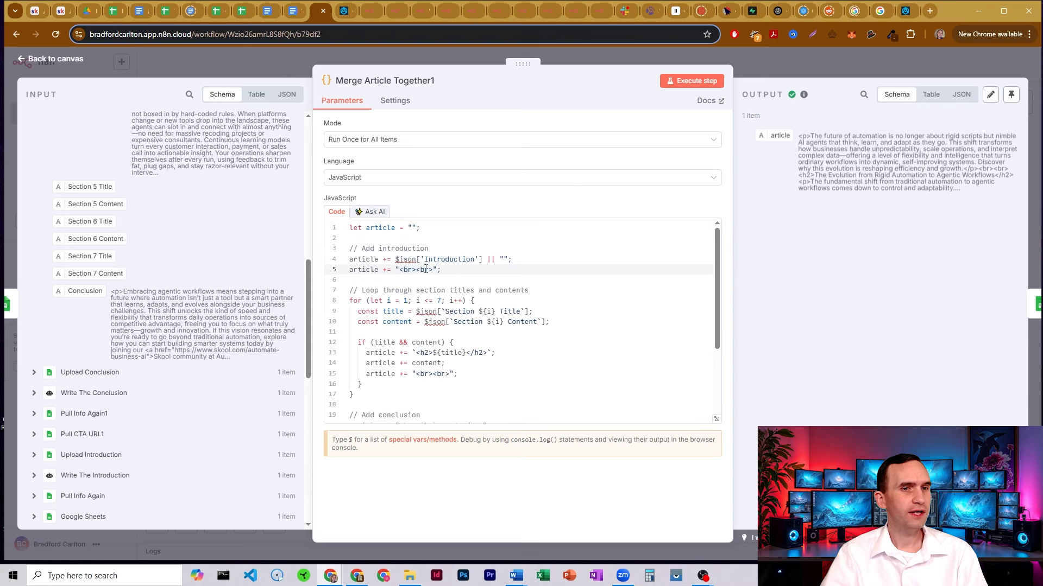
left_click(777, 60)
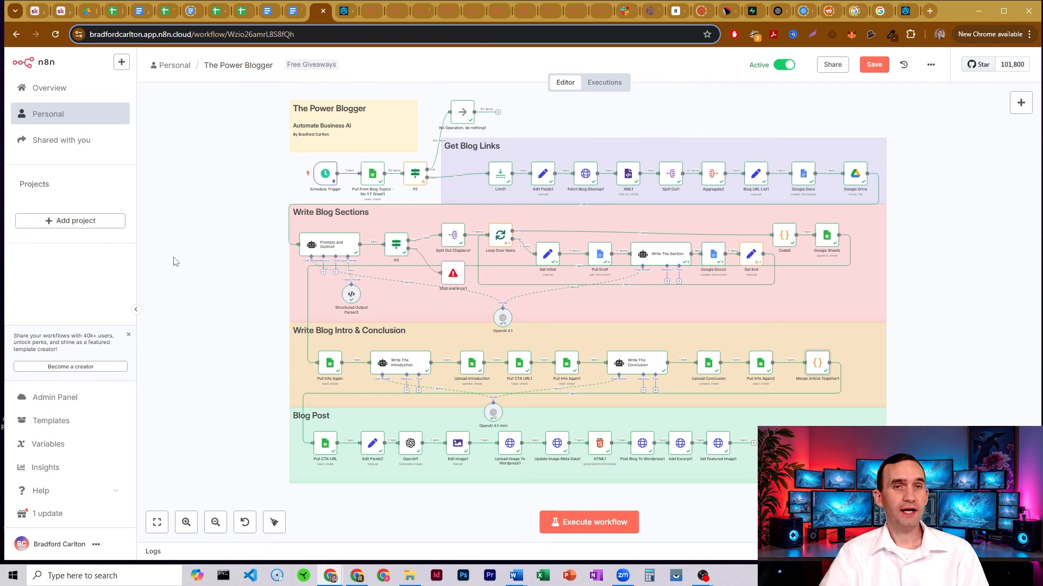
Open the Pull CTA URL step, then view the Blog Topic Input sheet in Google Sheets
double_click(326, 448)
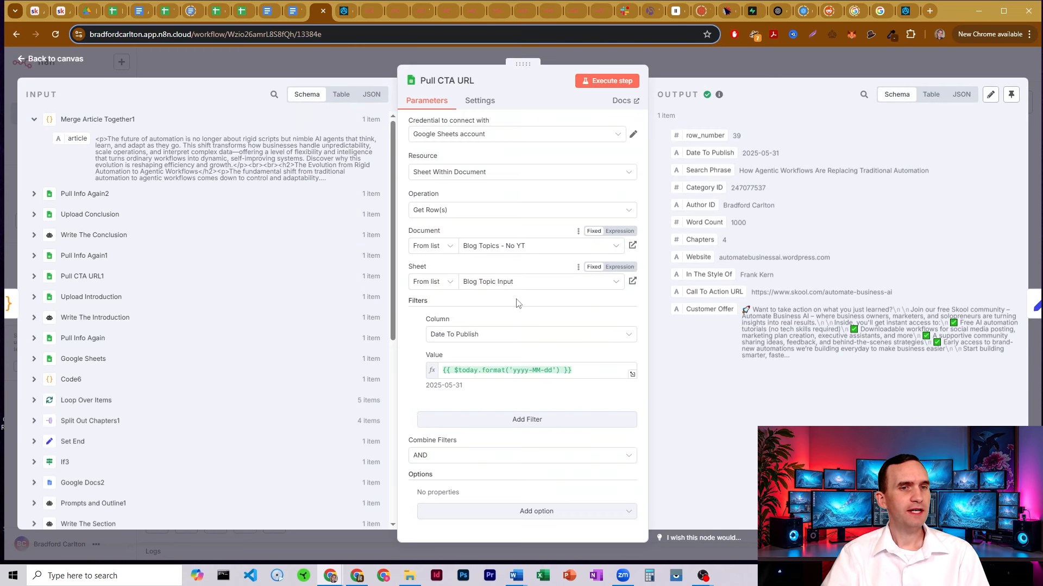
left_click(112, 13)
left_click(101, 551)
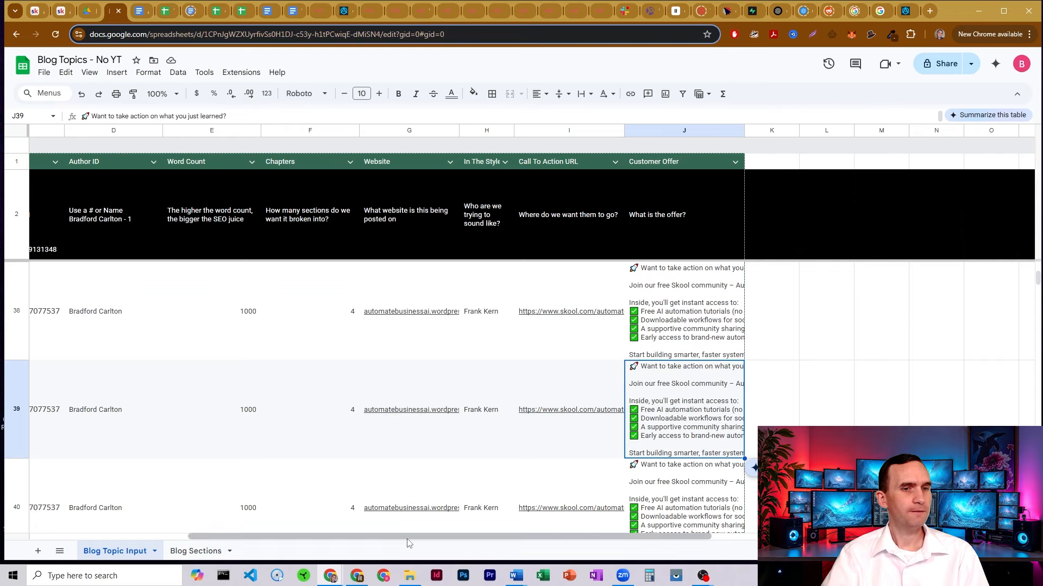
key("Home")
key("shift+space")
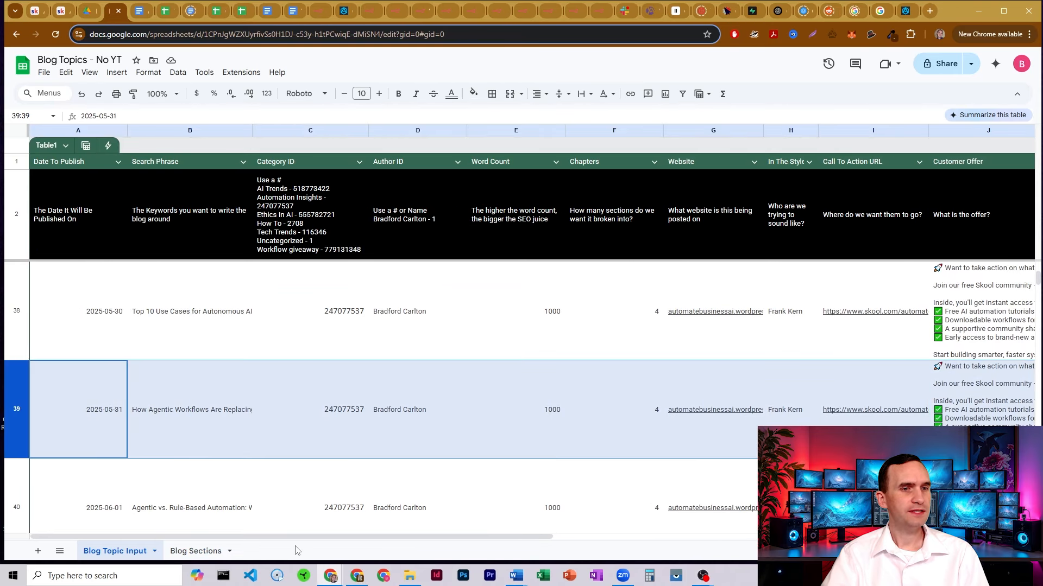
left_click_drag(298, 538, 451, 537)
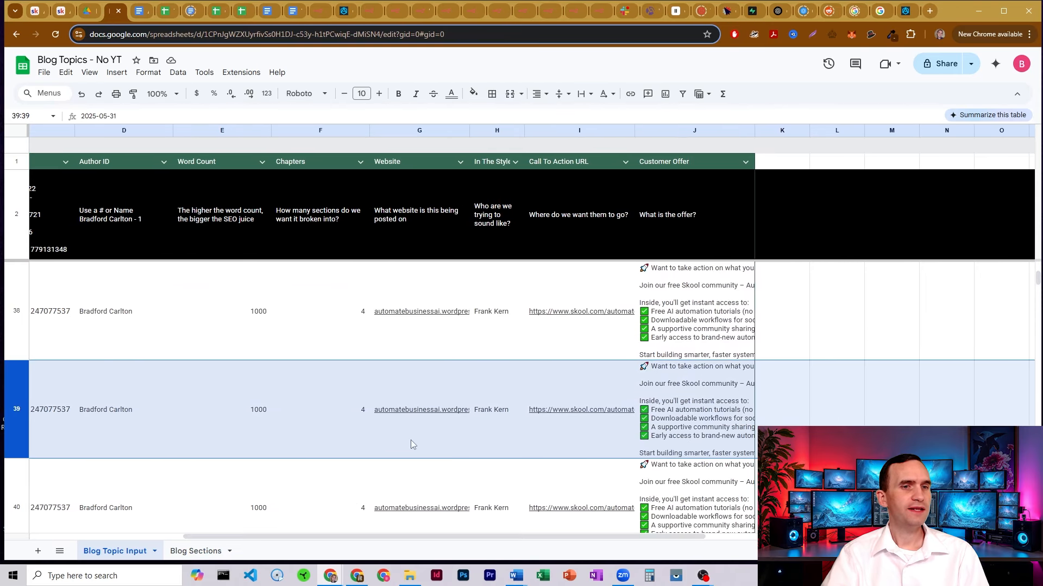
left_click(411, 440)
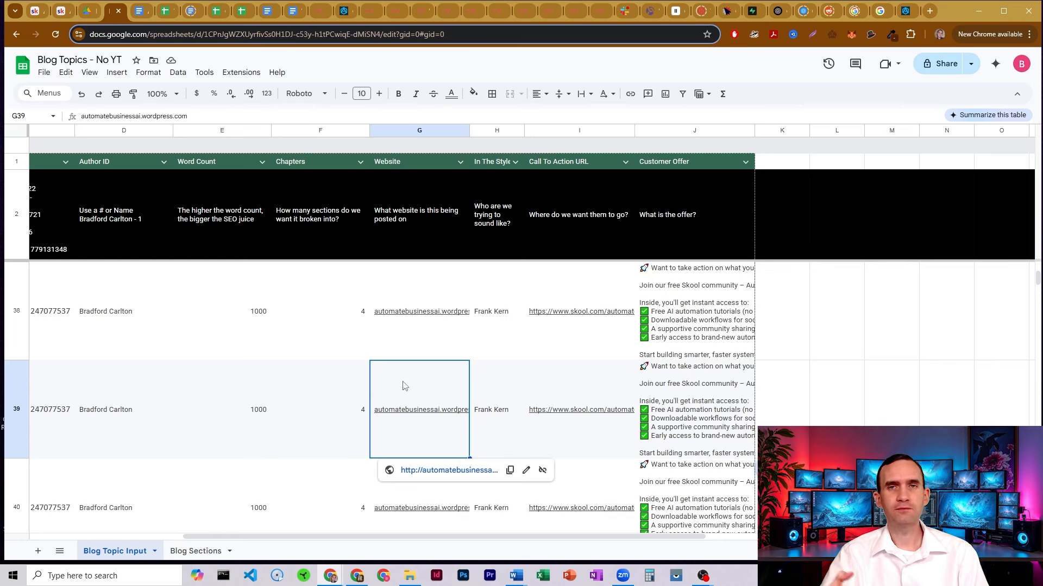
left_click(325, 10)
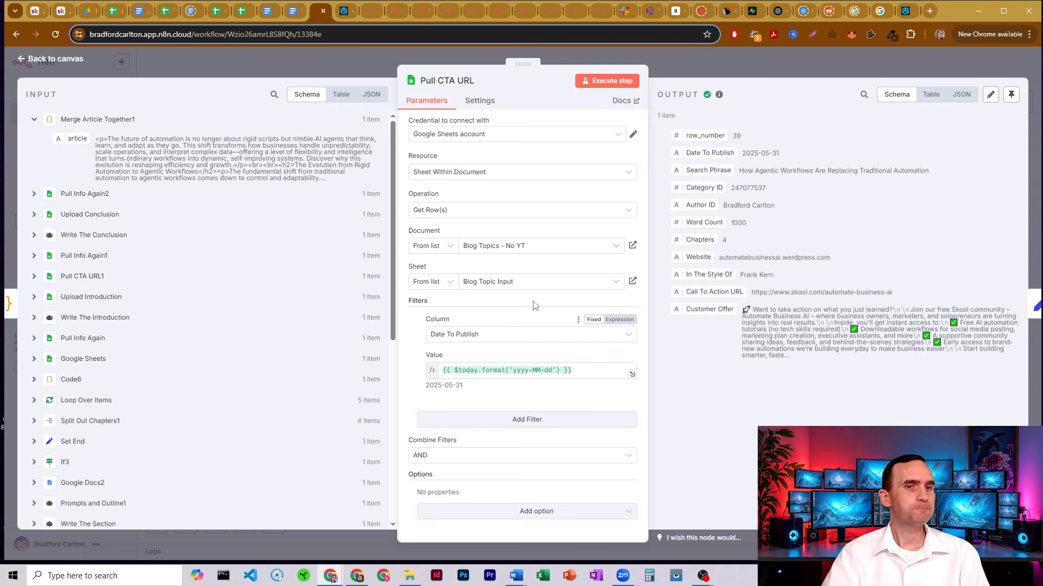
Close Pull CTA URL, inspect Edit Fields2's tags array, then view the WordPress Categories page
left_click(680, 63)
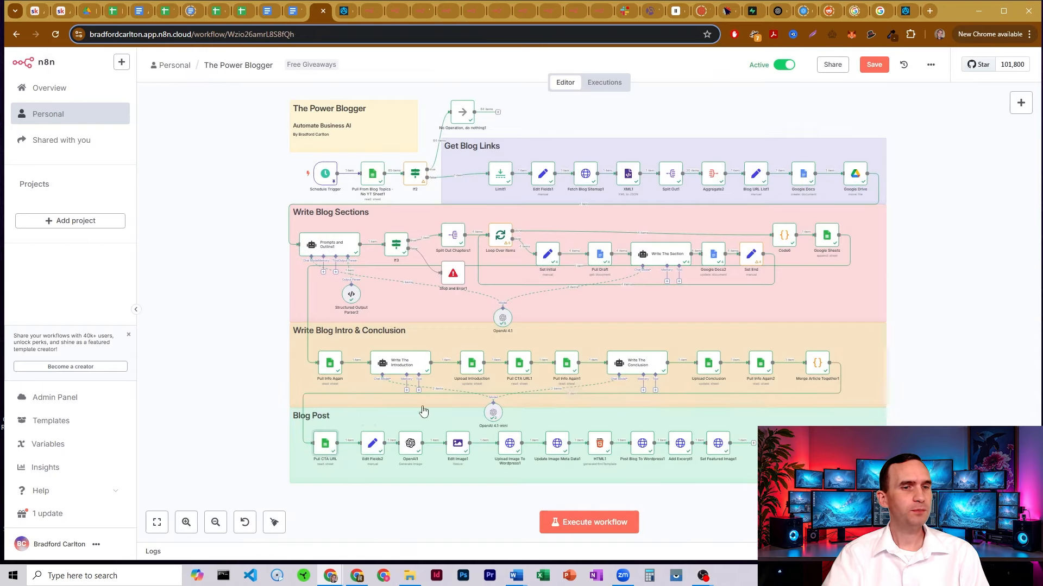
double_click(375, 444)
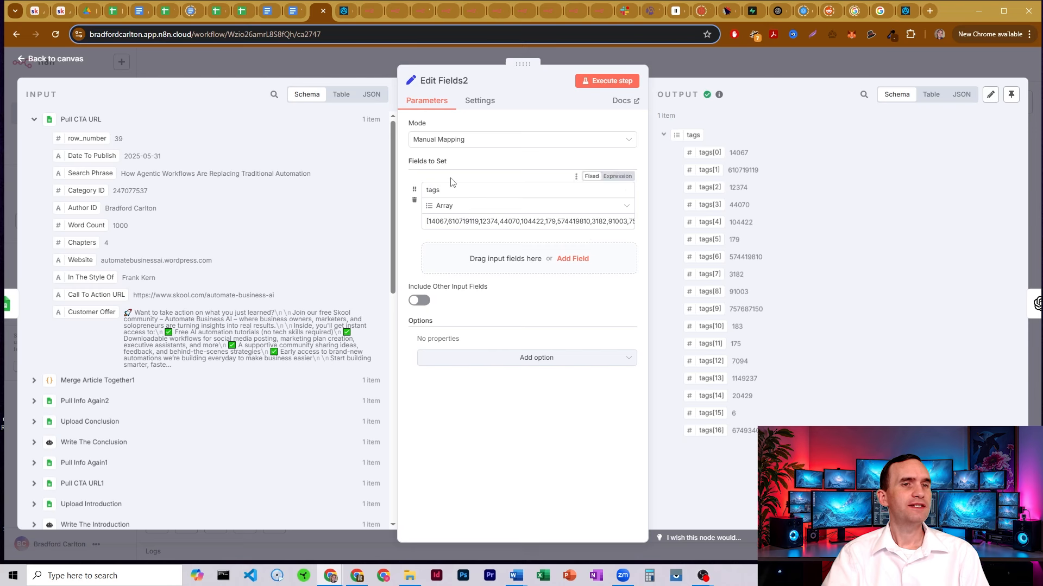
left_click_drag(427, 221, 404, 222)
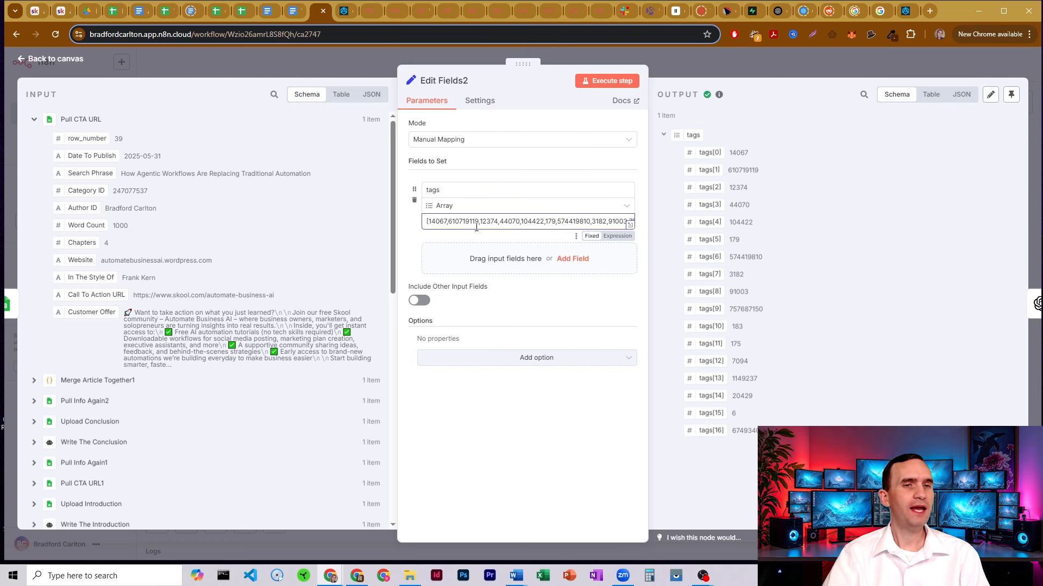
left_click(342, 13)
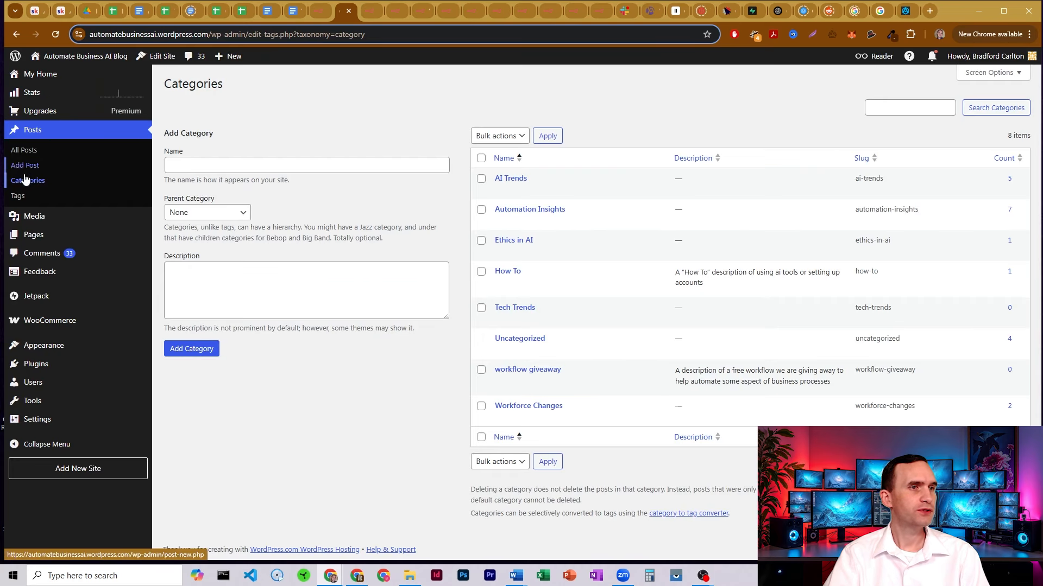
Check the blog's tag IDs in the WordPress Posts > Tags list, then return to n8n's Edit Fields2
left_click(15, 198)
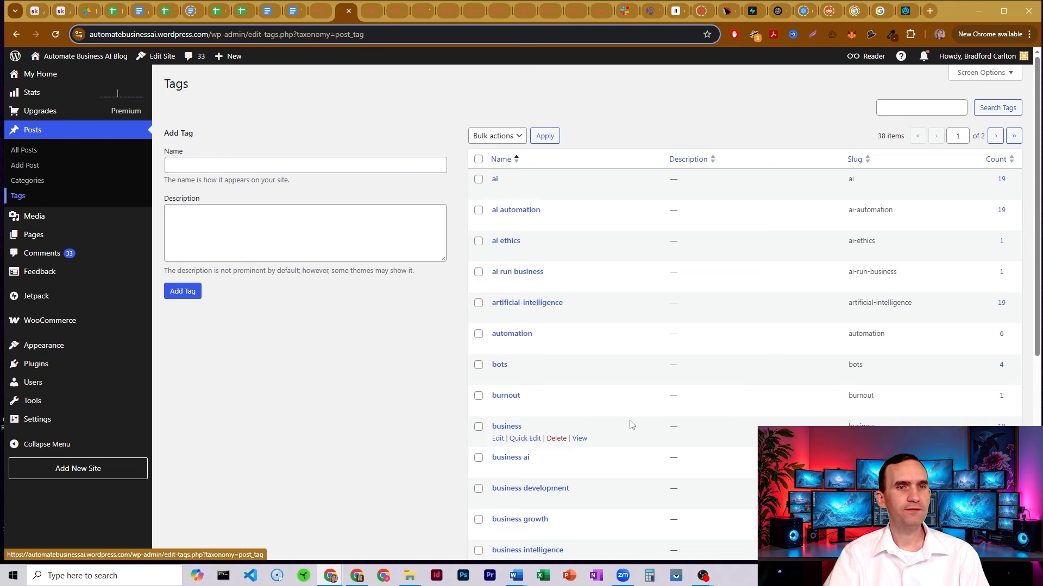
scroll(577, 366, "down", 6)
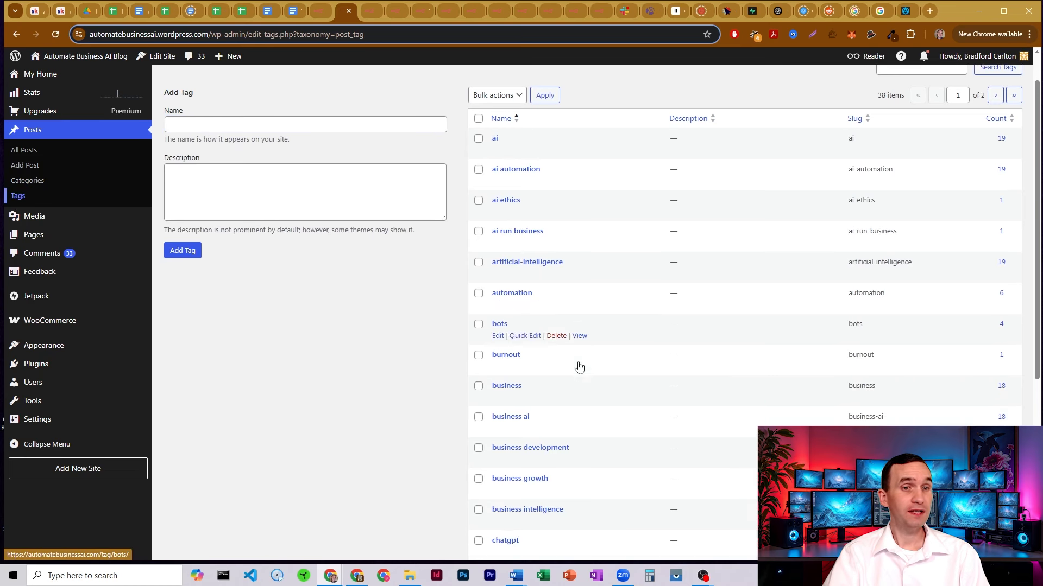
scroll(577, 364, "up", 6)
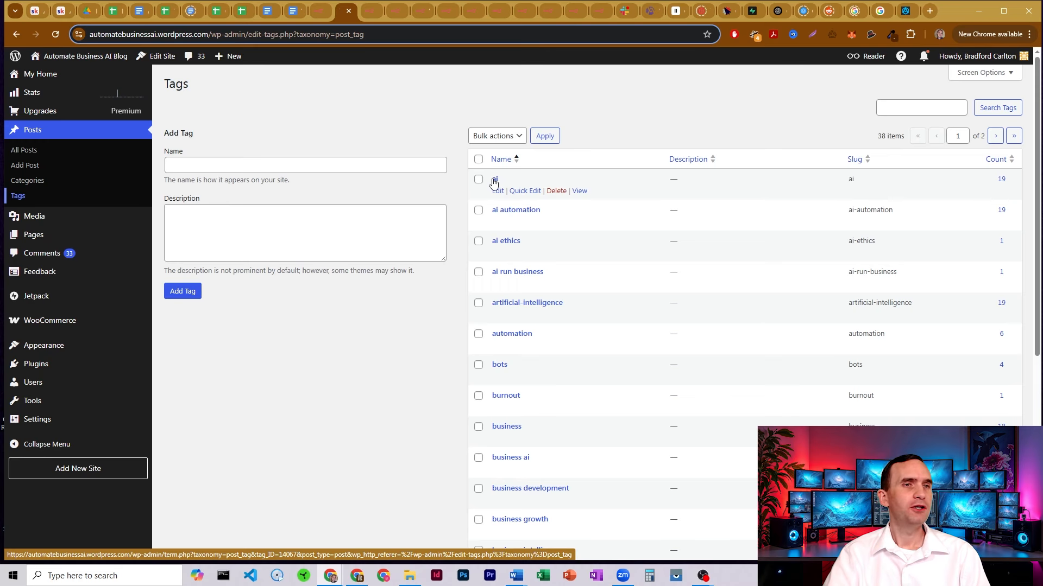
left_click(326, 12)
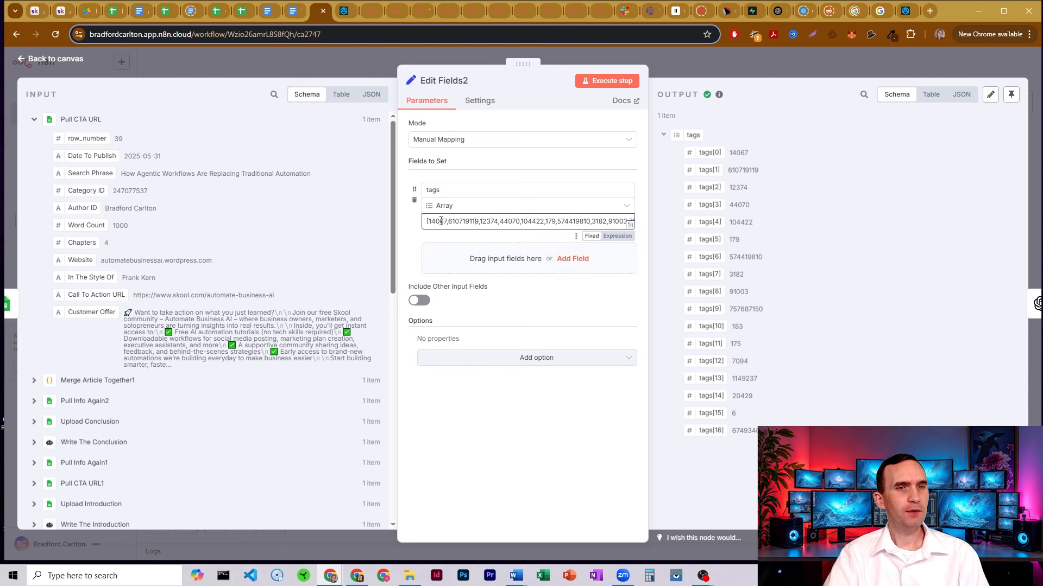
Inspect the Edit Fields2 tags array (14067, 610719119, 12374…), then go back to the workflow canvas
mouse_move(428, 221)
left_mouse_down()
mouse_move(480, 221)
mouse_move(423, 221)
left_mouse_up()
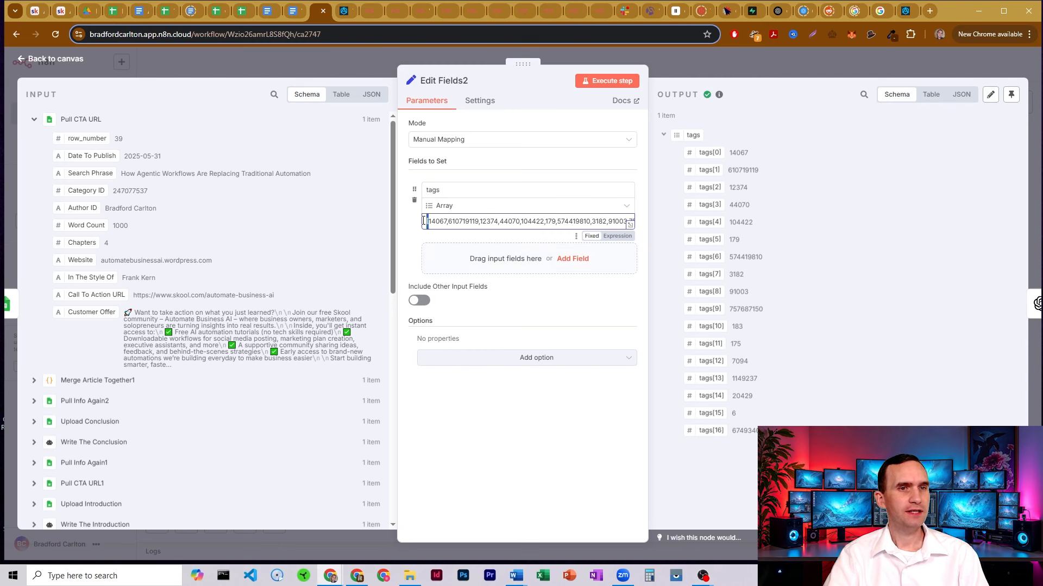
triple_click(578, 221)
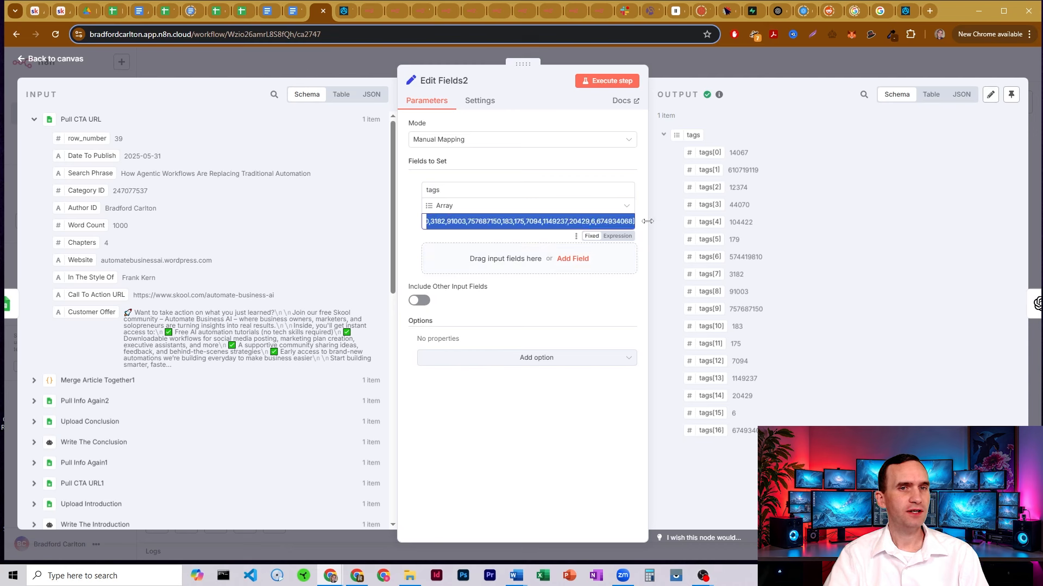
left_click(469, 239)
mouse_move(460, 222)
left_mouse_down()
mouse_move(425, 223)
mouse_move(460, 222)
left_mouse_up()
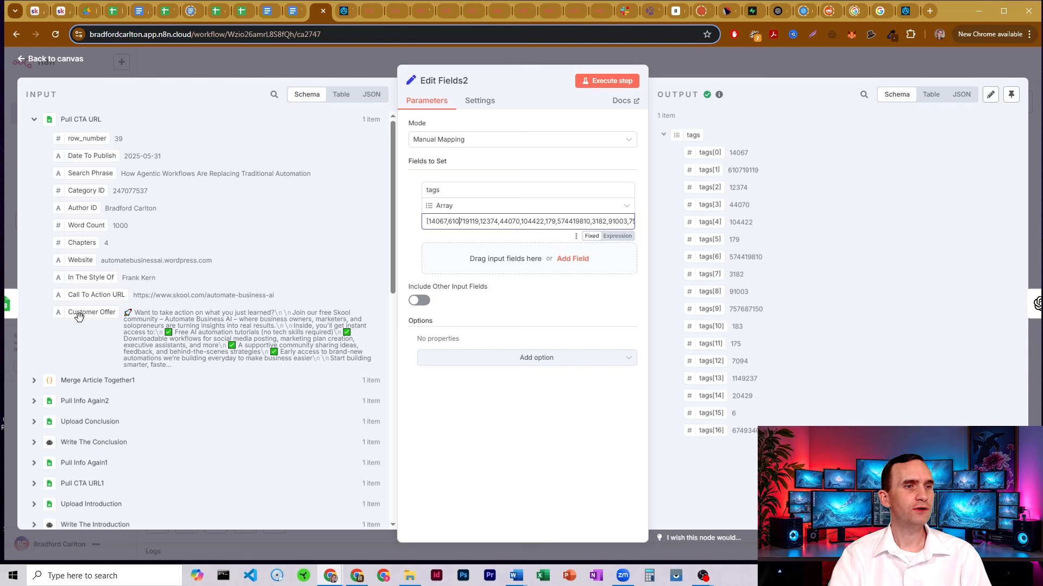
mouse_move(77, 314)
left_mouse_down()
mouse_move(209, 233)
mouse_move(402, 233)
mouse_move(54, 313)
mouse_move(66, 312)
left_mouse_up()
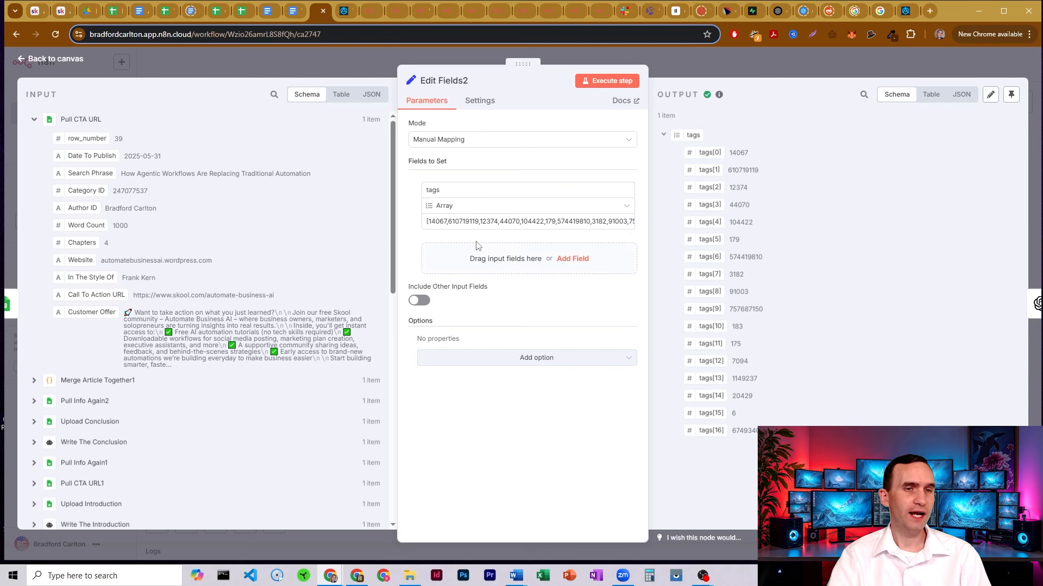
left_click(694, 68)
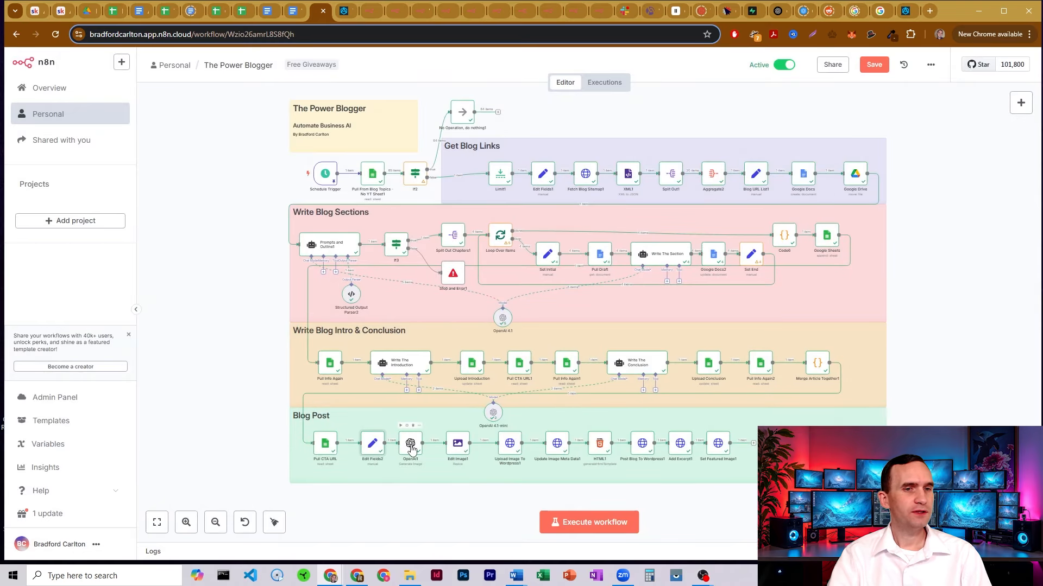
Open the OpenAI1 node's image prompt in the full expression editor beside its resolved result
double_click(411, 446)
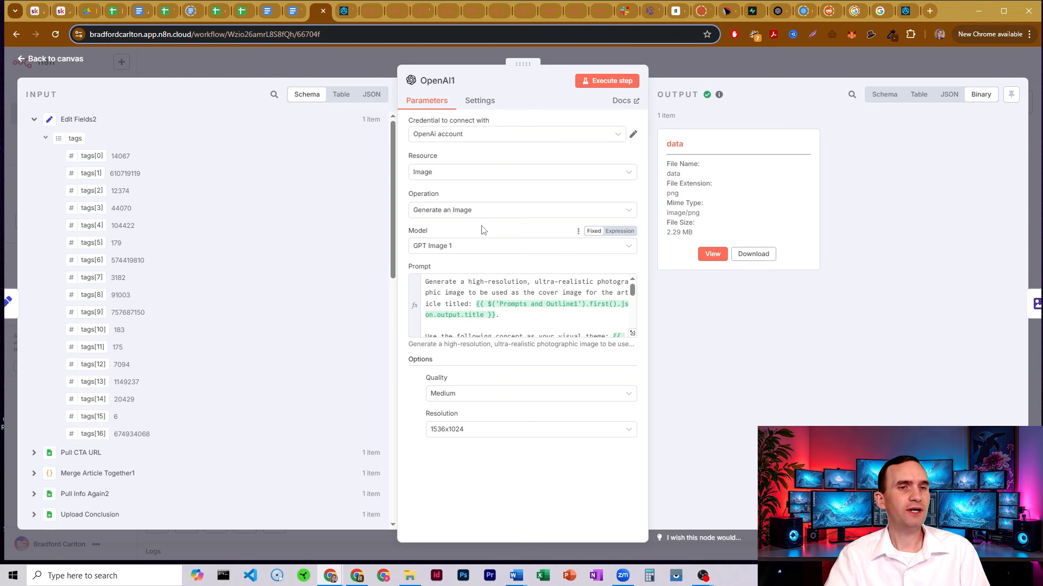
left_click(631, 335)
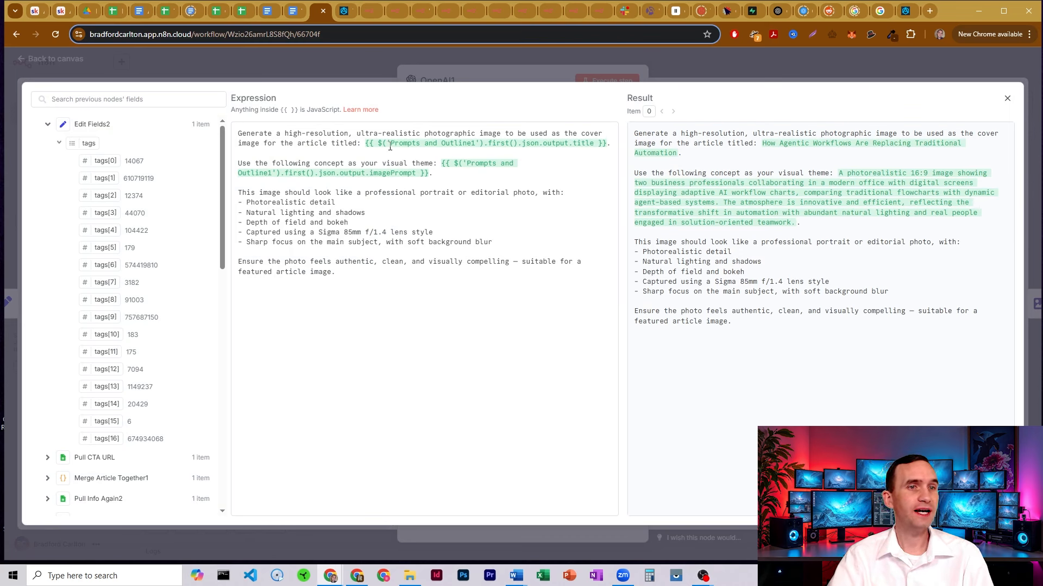
Review the prompt's title reference, visual theme, portrait style and photorealistic requirements, then close the editor
left_click_drag(389, 146, 580, 154)
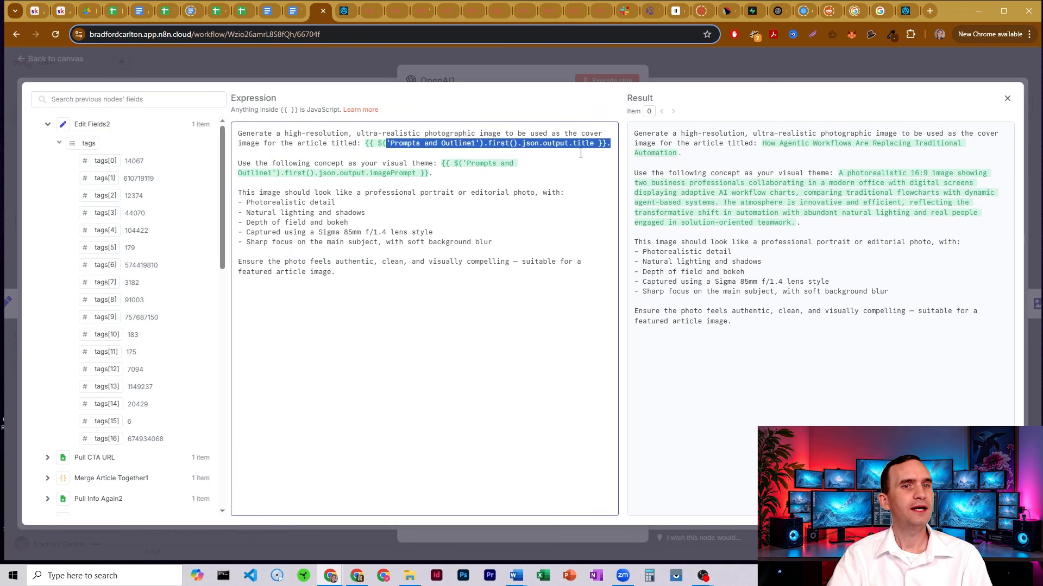
left_click(609, 143)
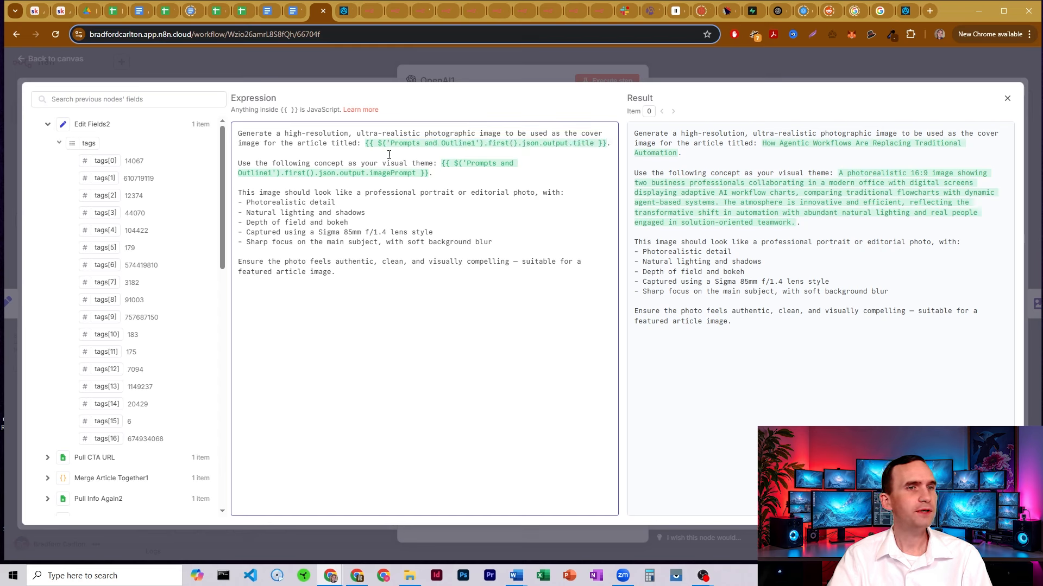
left_click_drag(264, 162, 446, 160)
left_click(468, 164)
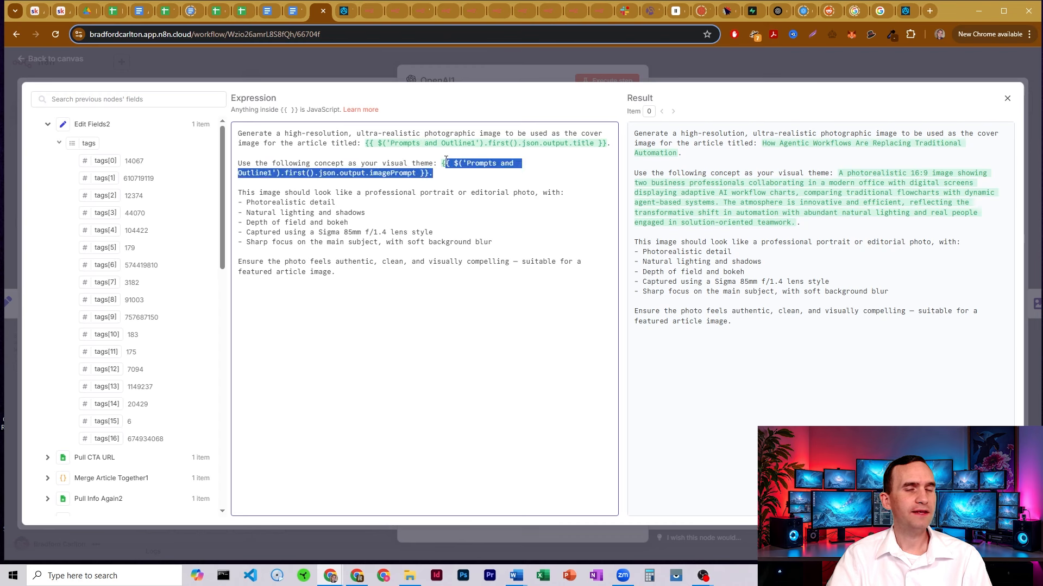
left_click(311, 223)
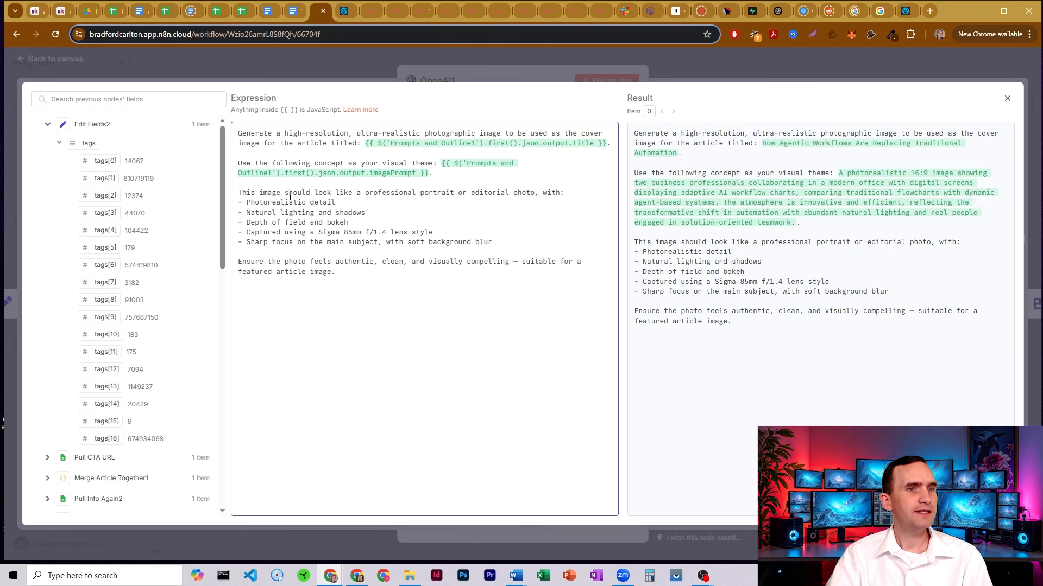
left_click_drag(289, 195, 557, 191)
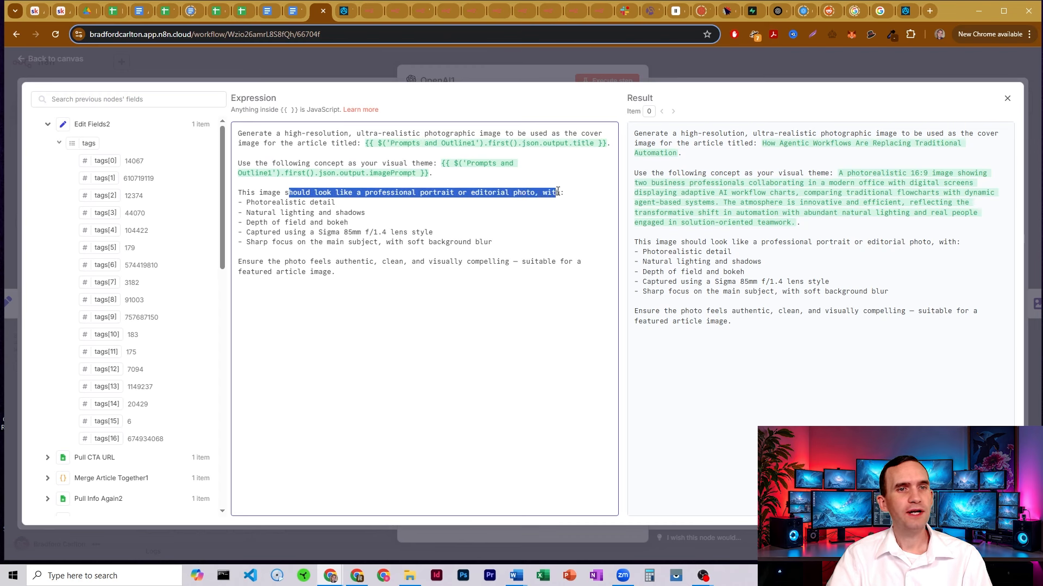
left_click(535, 193)
left_click_drag(262, 205, 307, 202)
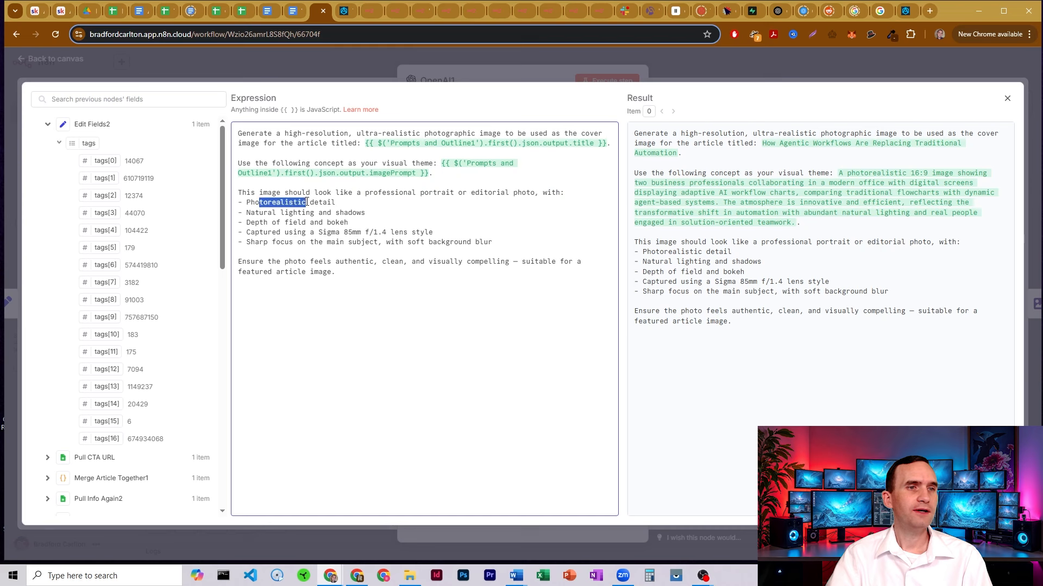
left_click(298, 203)
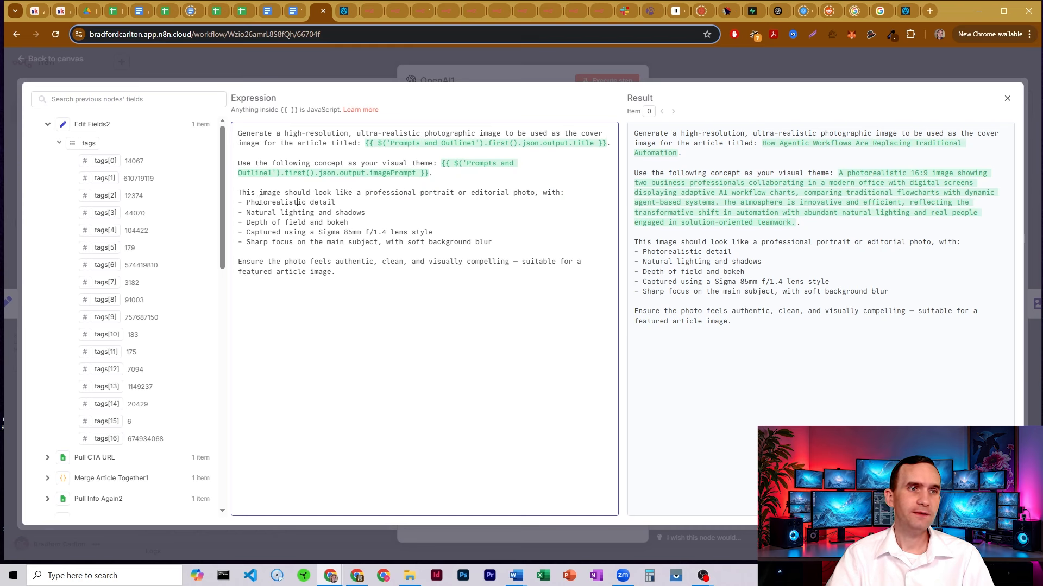
left_click_drag(255, 202, 495, 239)
left_click(344, 208)
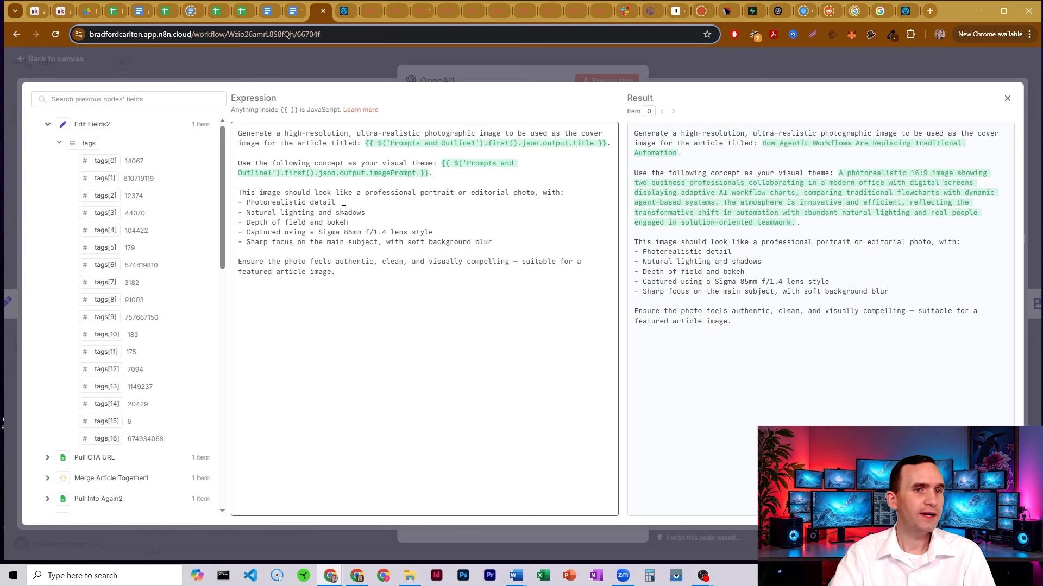
left_click(464, 73)
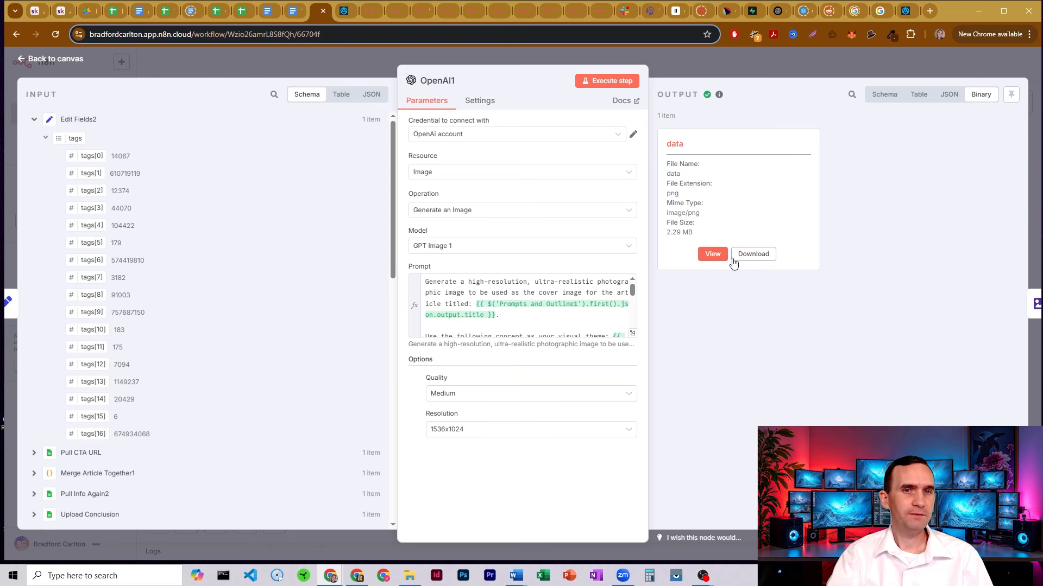
Open Edit Image1 and review its 2.29 MB input image in the data property
left_click(705, 55)
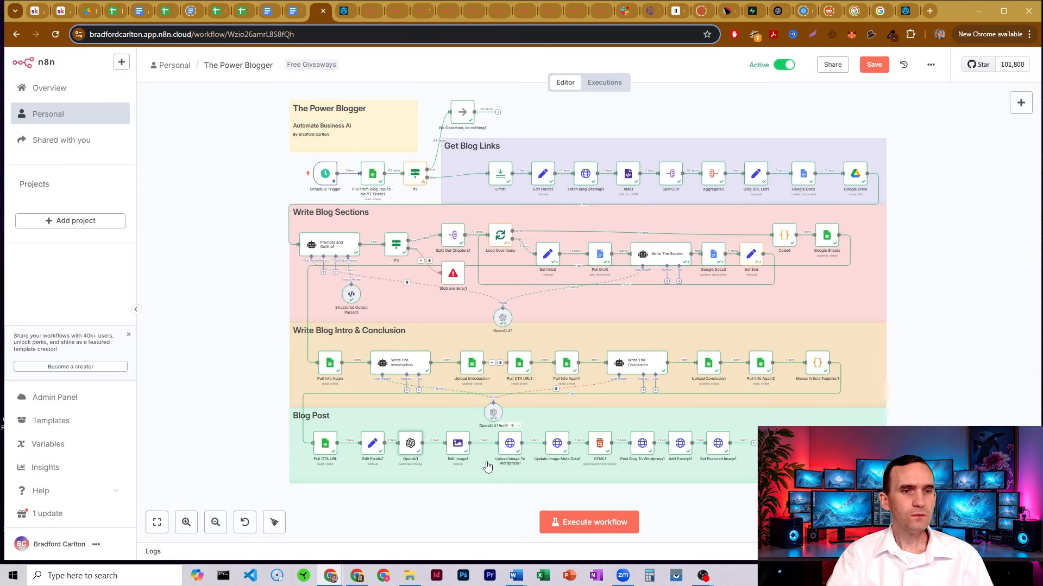
double_click(458, 446)
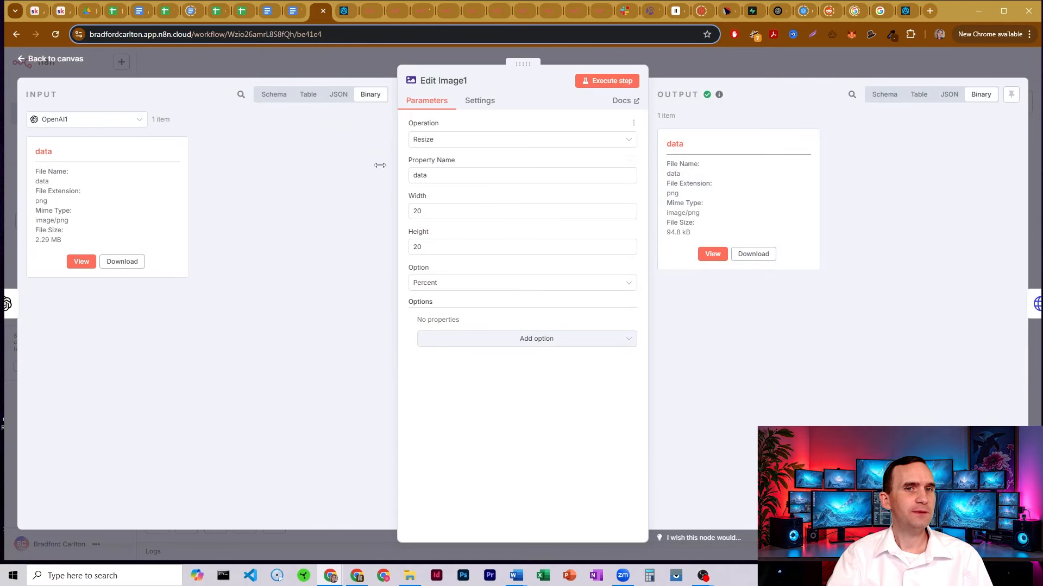
left_click_drag(35, 241, 68, 243)
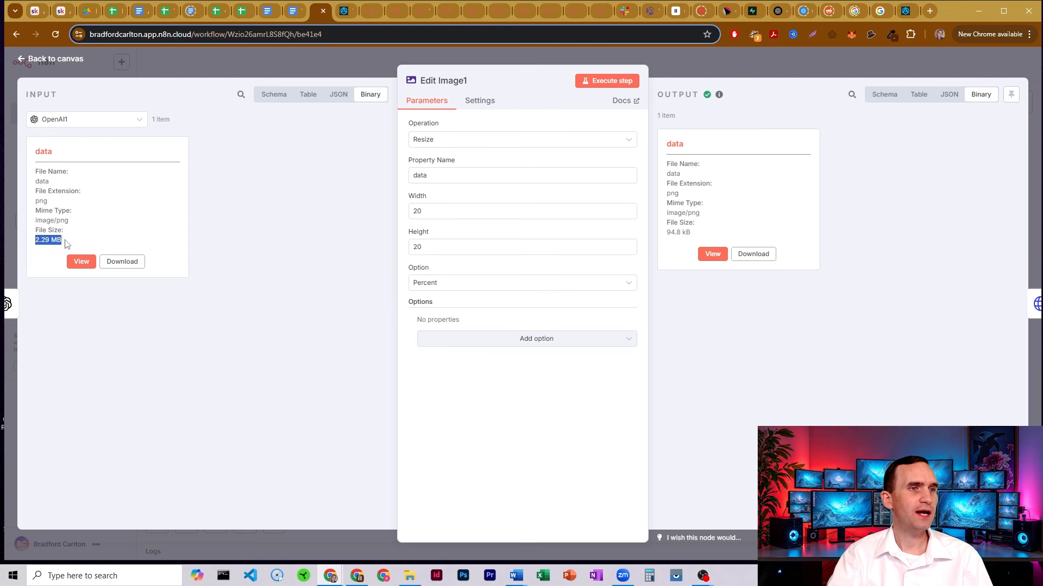
left_click(68, 243)
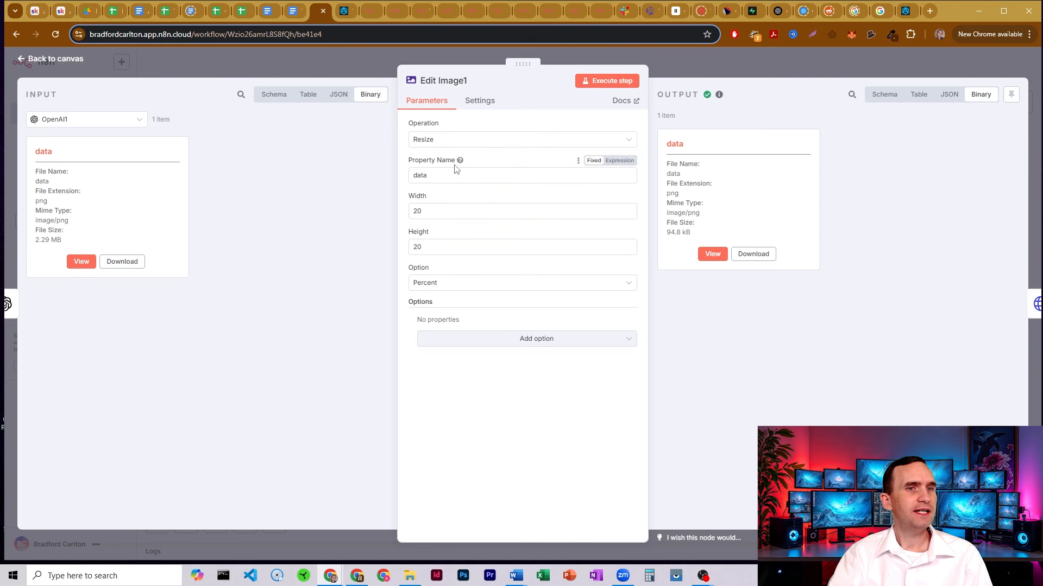
left_click_drag(449, 169, 284, 168)
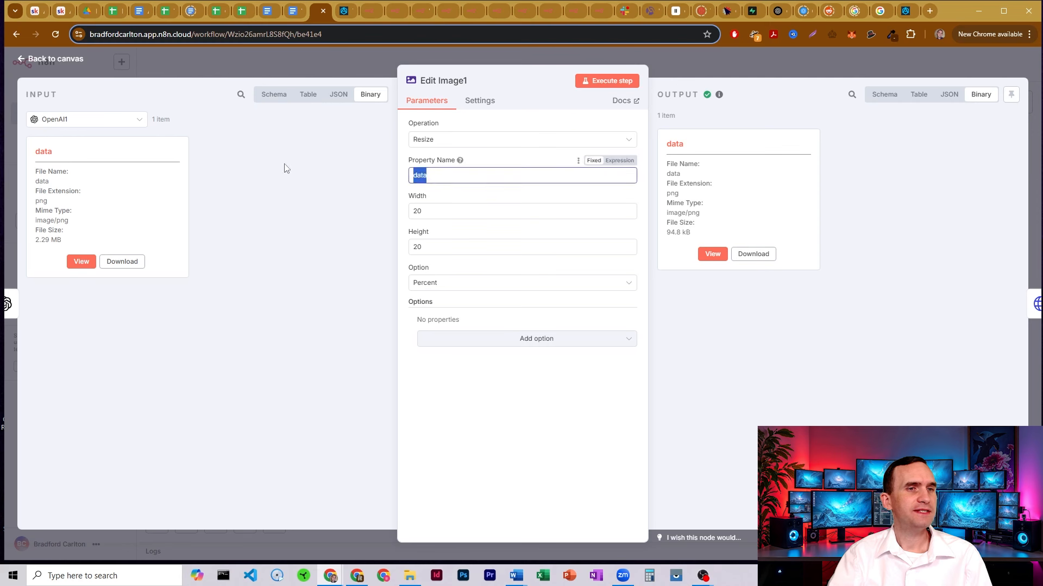
left_click_drag(70, 154, 31, 157)
left_click(31, 157)
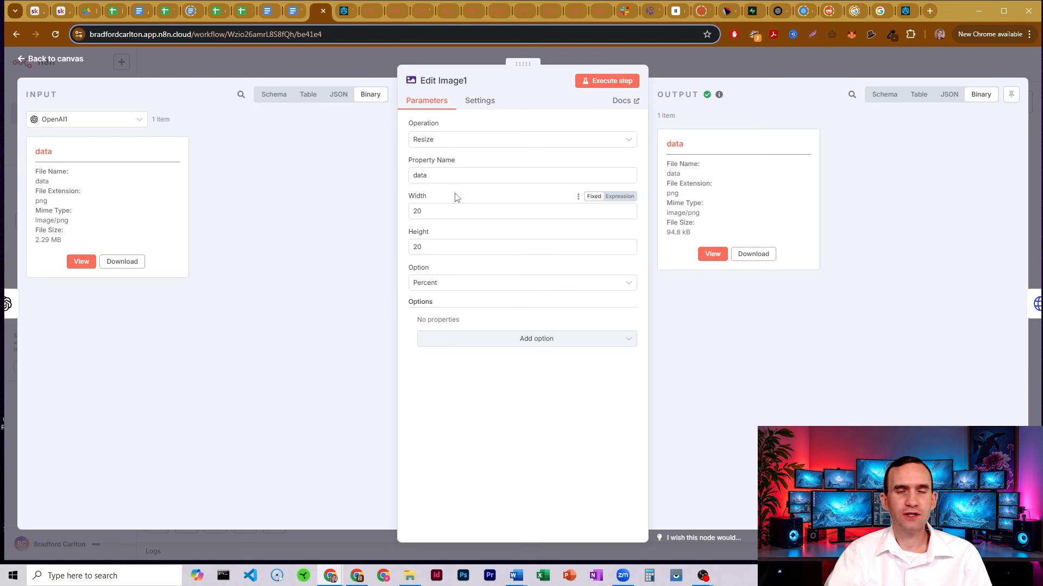
Confirm the 20 x 20 Percent resize giving 94.8 kB, then open Upload Image To Wordpress1
double_click(435, 211)
key("Tab")
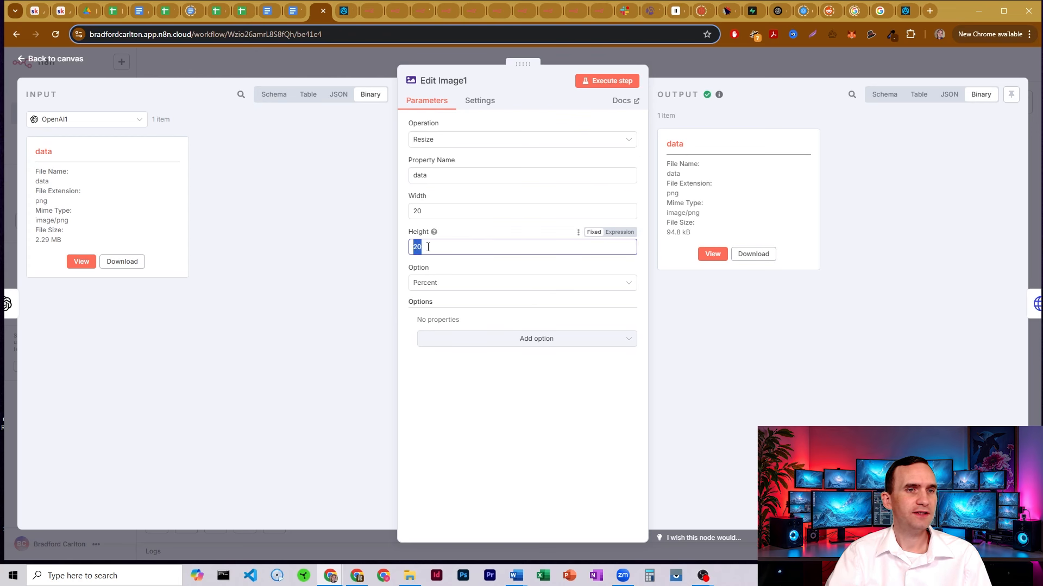
left_click(437, 282)
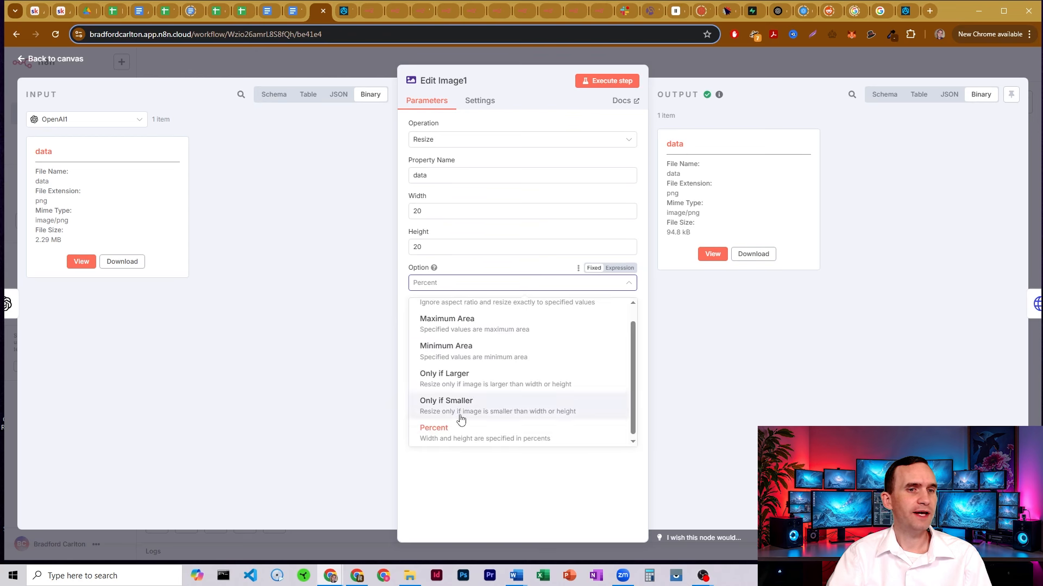
left_click(469, 431)
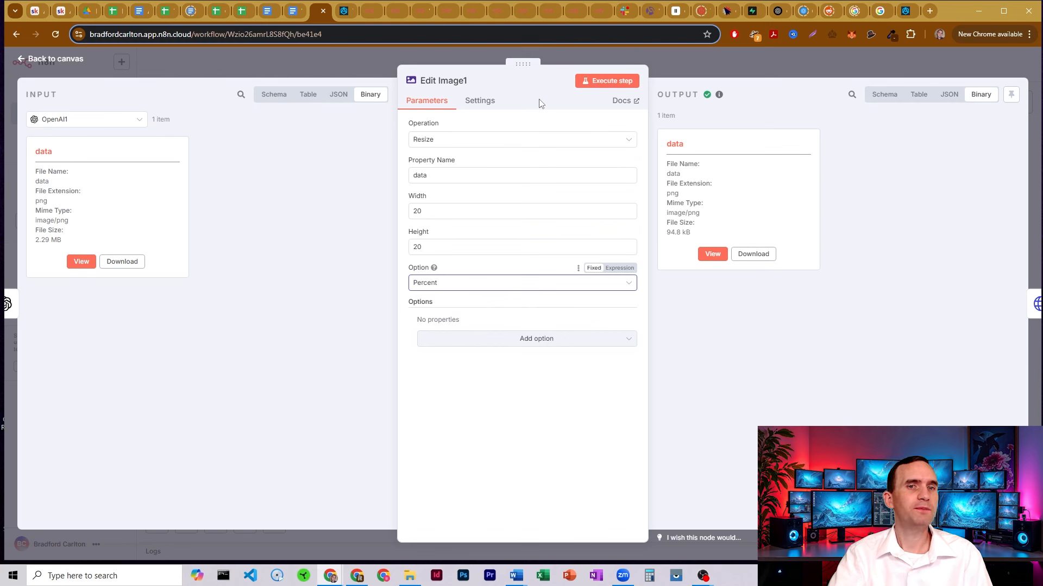
left_click_drag(691, 232, 674, 235)
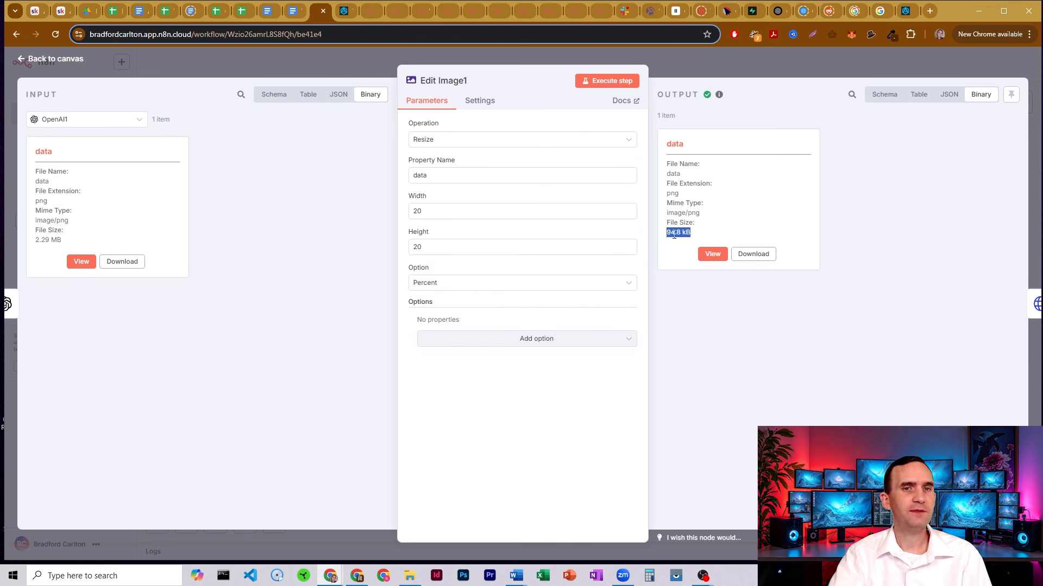
left_click(679, 231)
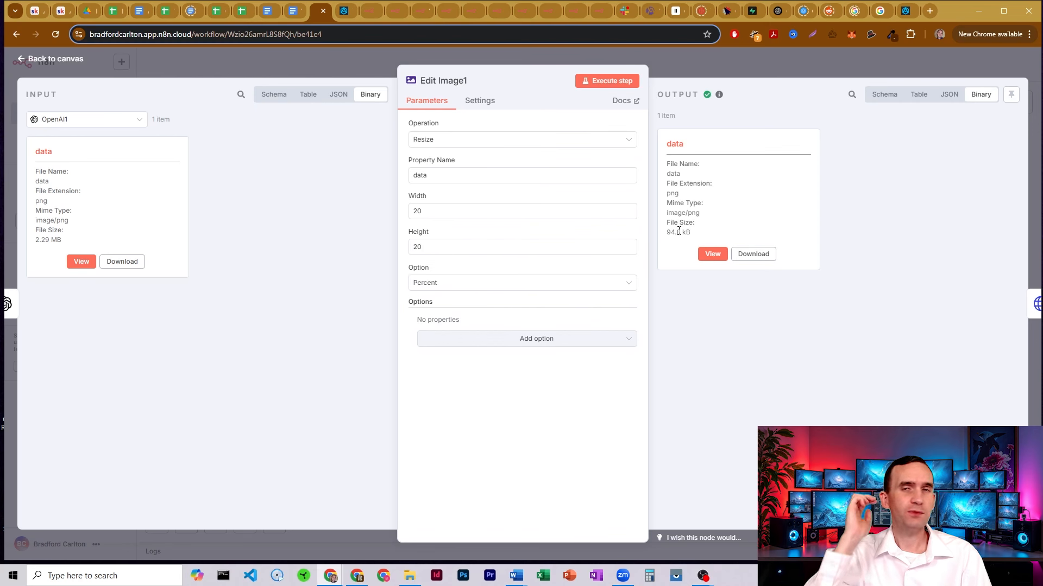
left_click(676, 67)
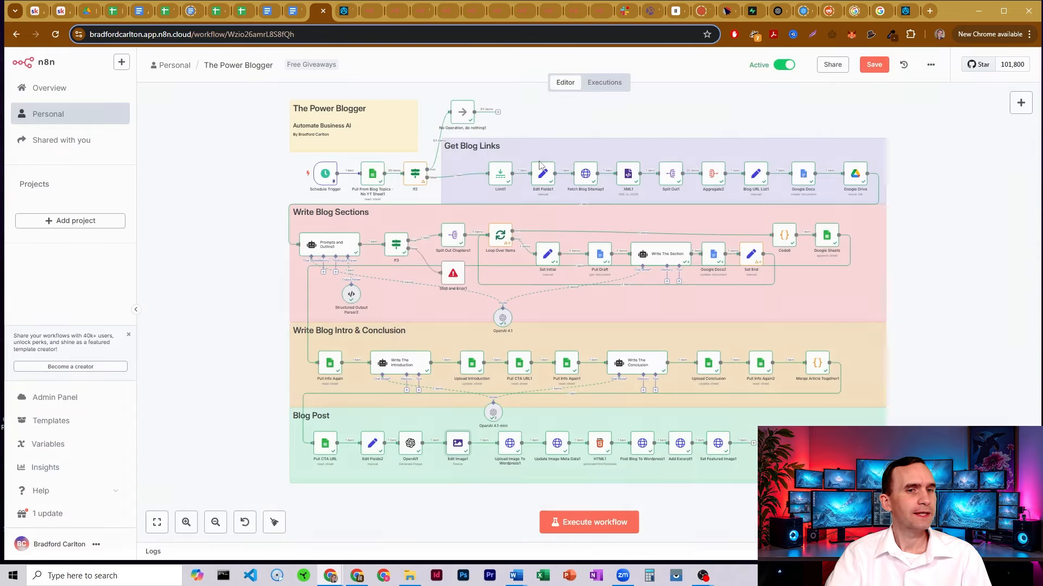
double_click(510, 448)
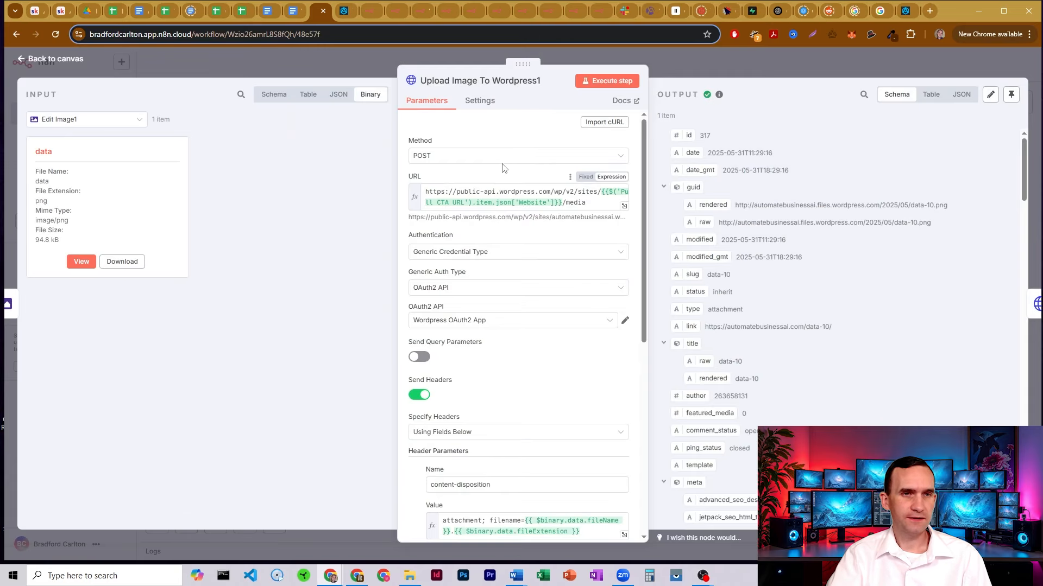
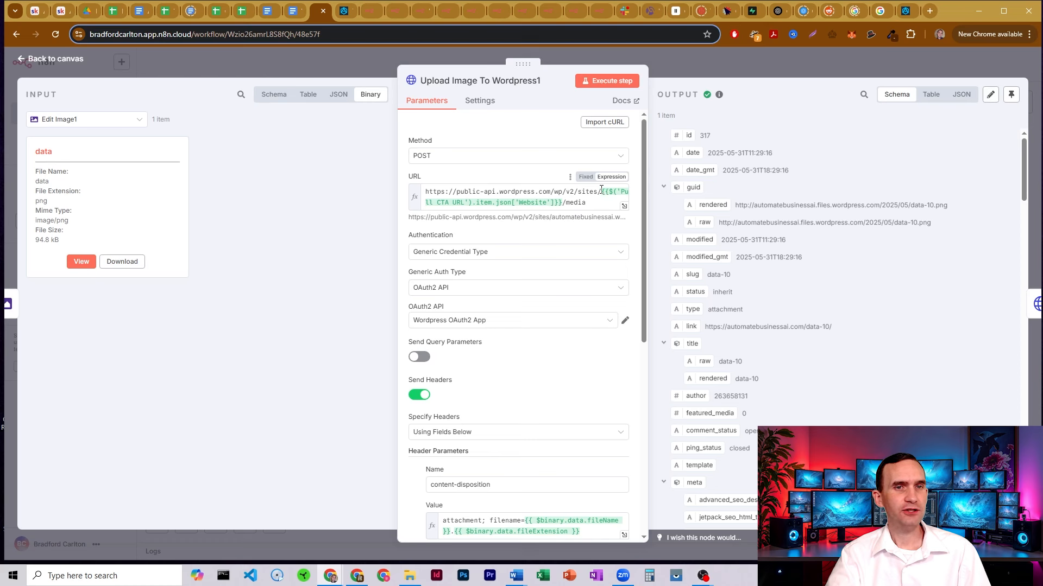
Preview the resolved WordPress media upload URL in Upload Image To Wordpress1
left_click_drag(601, 190, 564, 204)
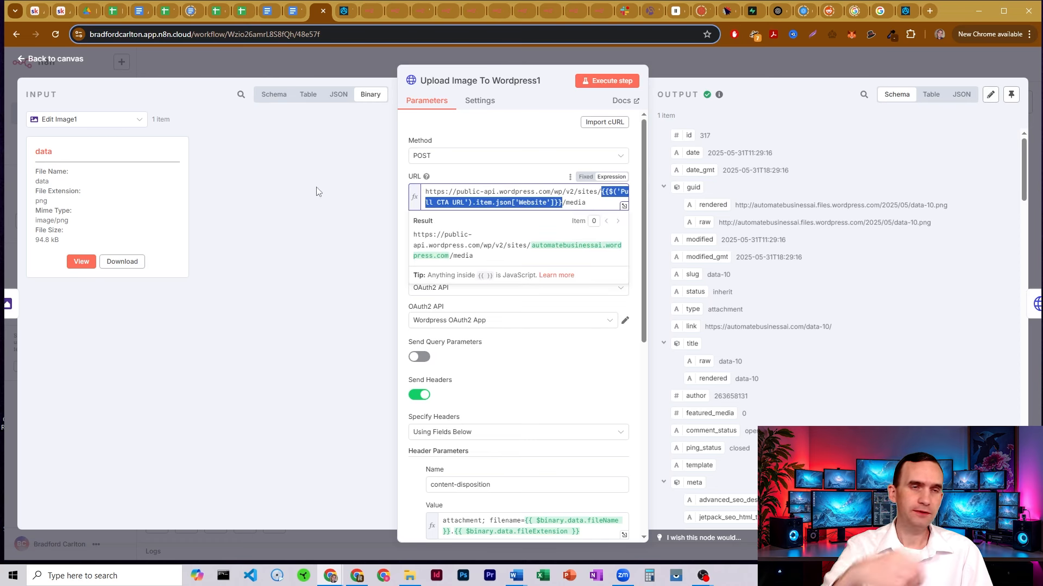
left_click(574, 204)
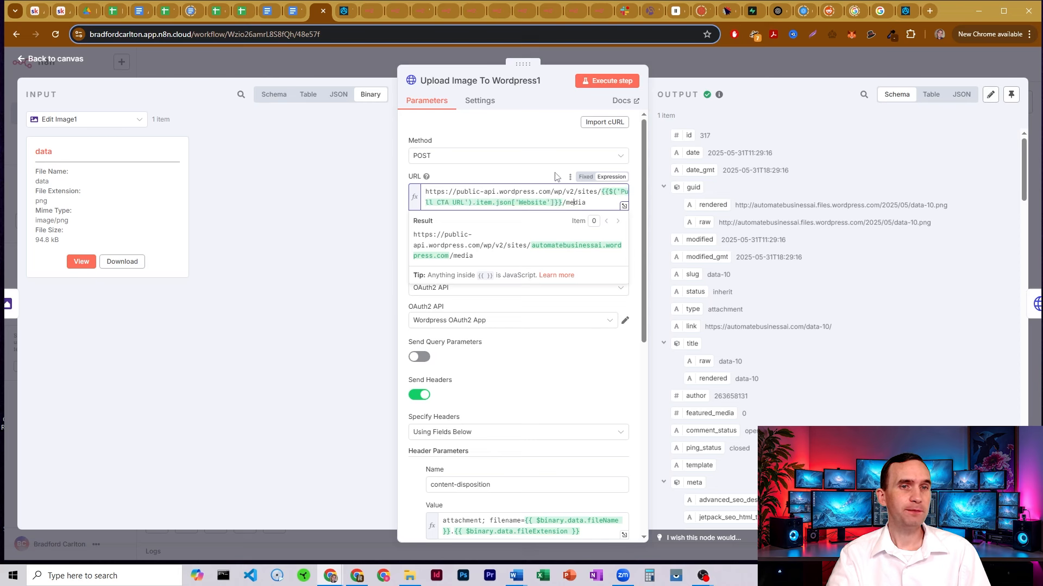
left_click(555, 173)
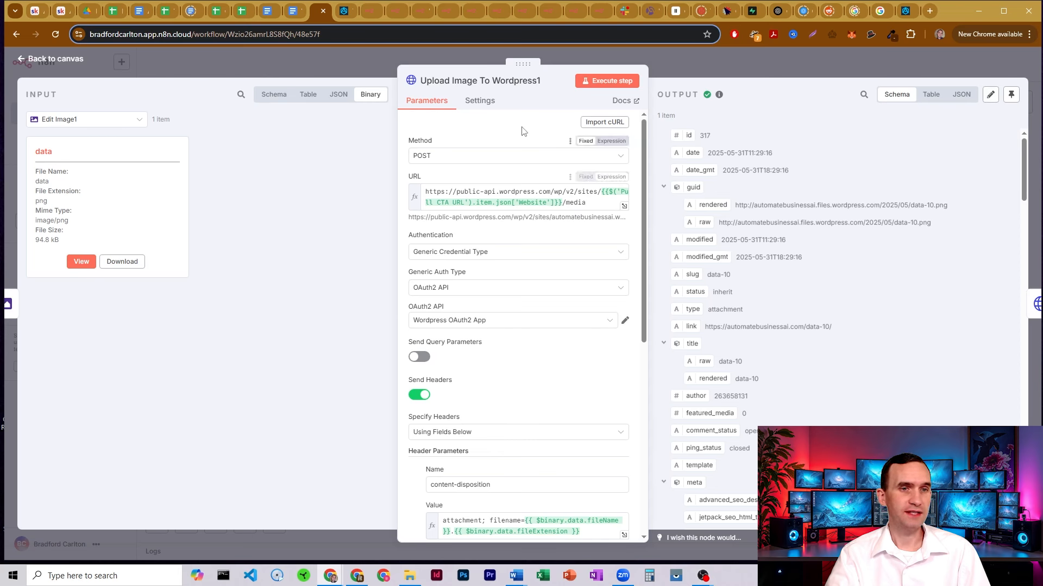
Review the content-disposition header expression built from the file name and fileExtension
scroll(521, 130, "down", 4)
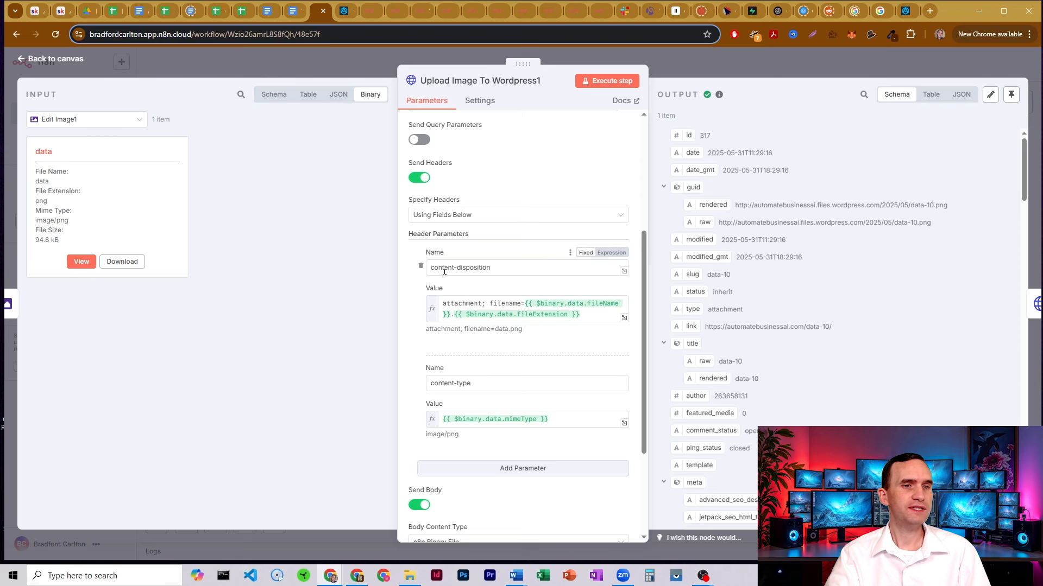
double_click(488, 303)
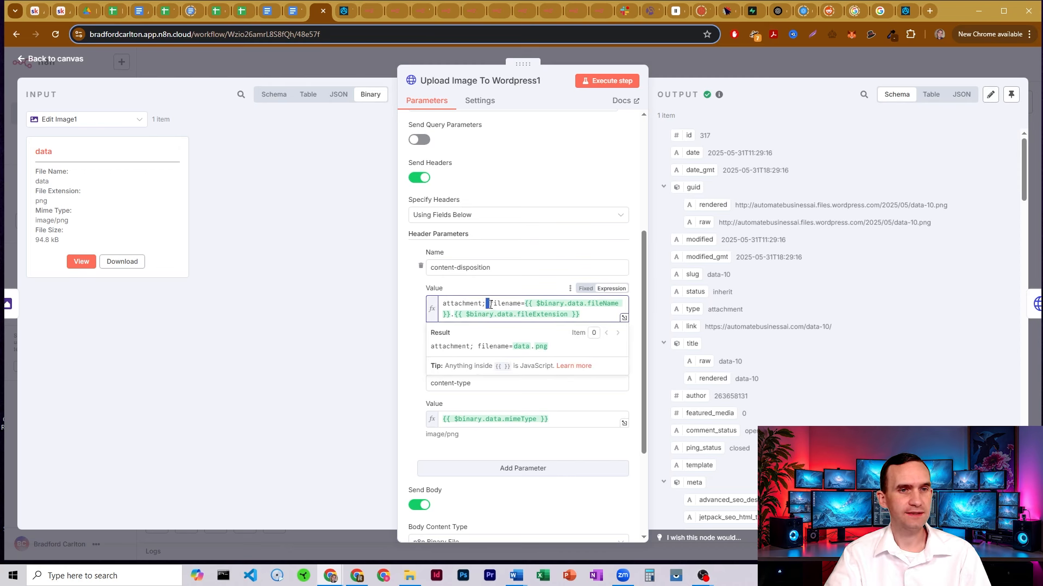
left_click(494, 270)
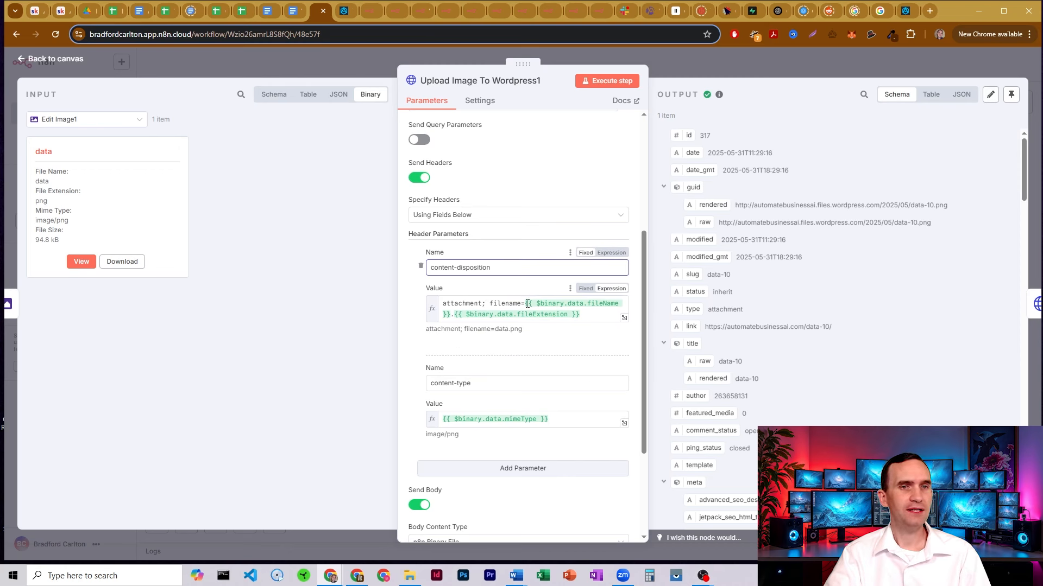
left_click_drag(528, 303, 576, 307)
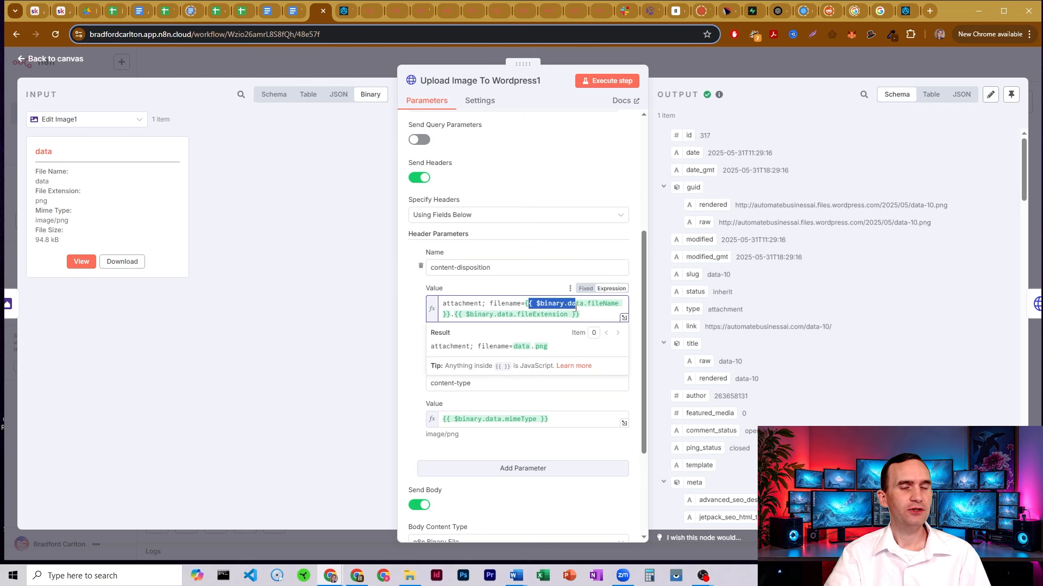
left_click(541, 305)
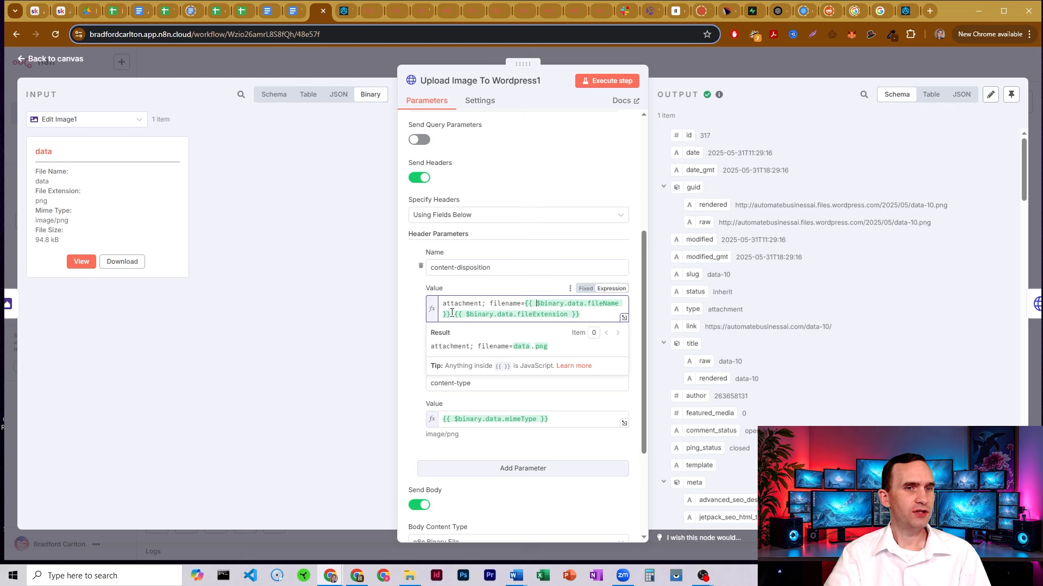
left_click_drag(457, 313, 494, 314)
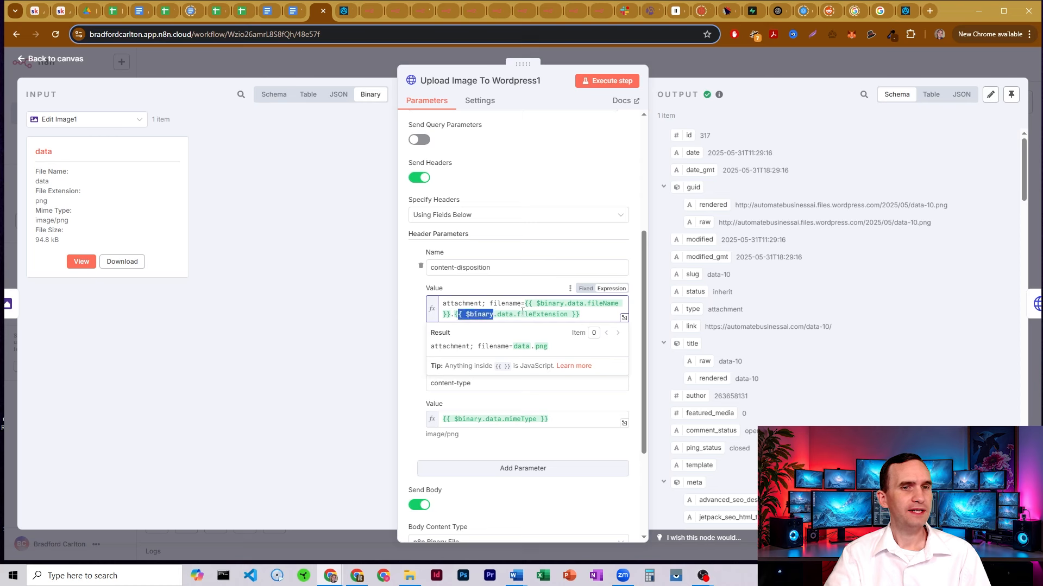
left_click(521, 314)
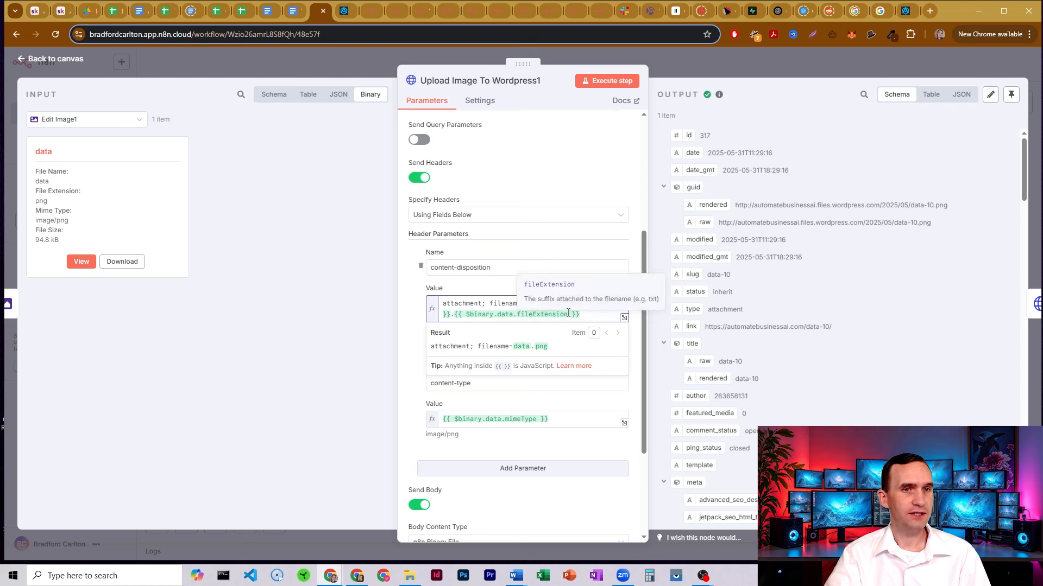
left_click(111, 186)
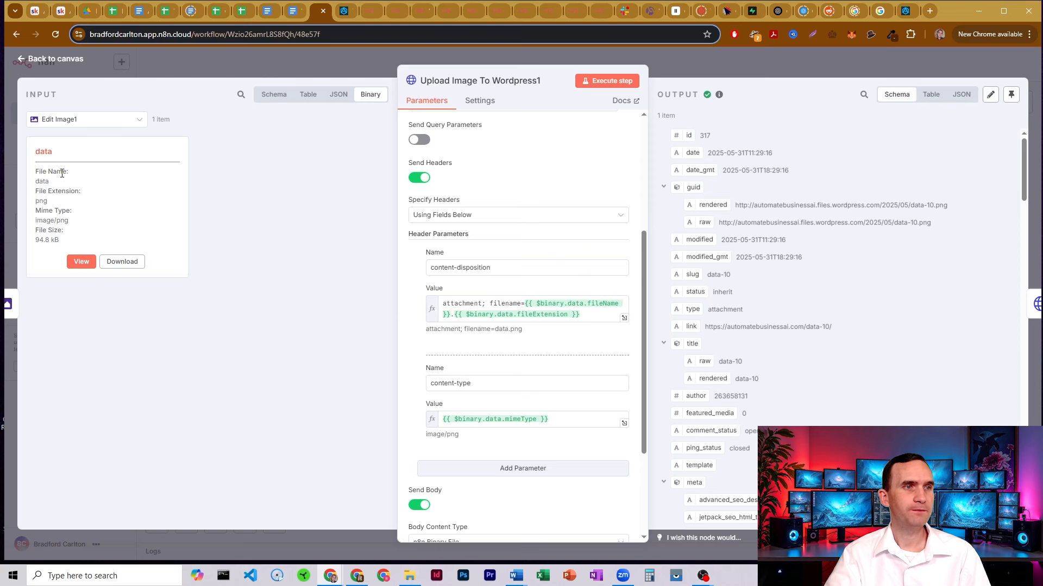
Check the input's file name, png extension, image/png mime type and binary field 'data', then close
left_click_drag(42, 172, 68, 184)
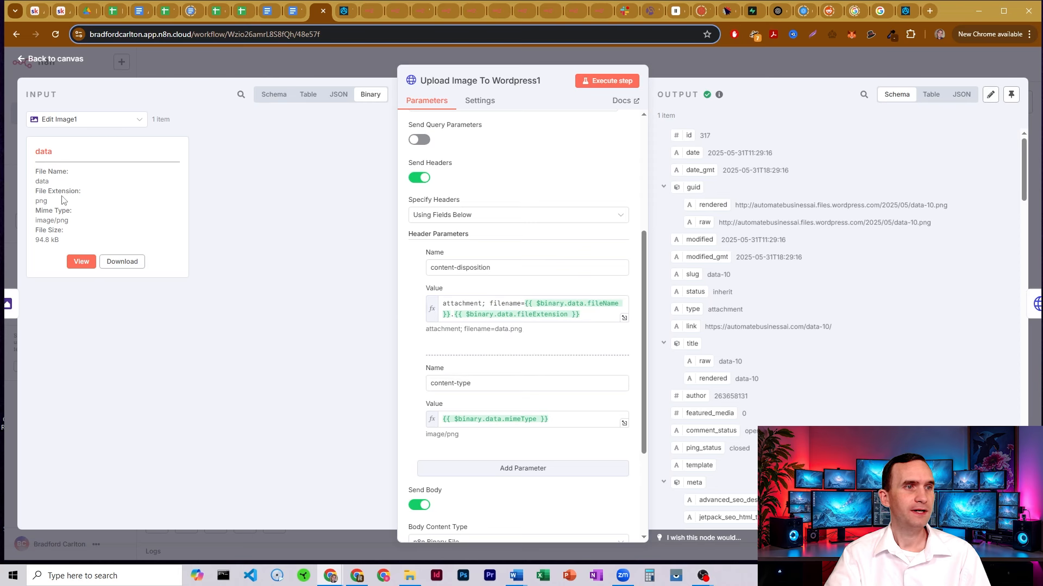
left_click_drag(43, 192, 70, 206)
left_click(70, 206)
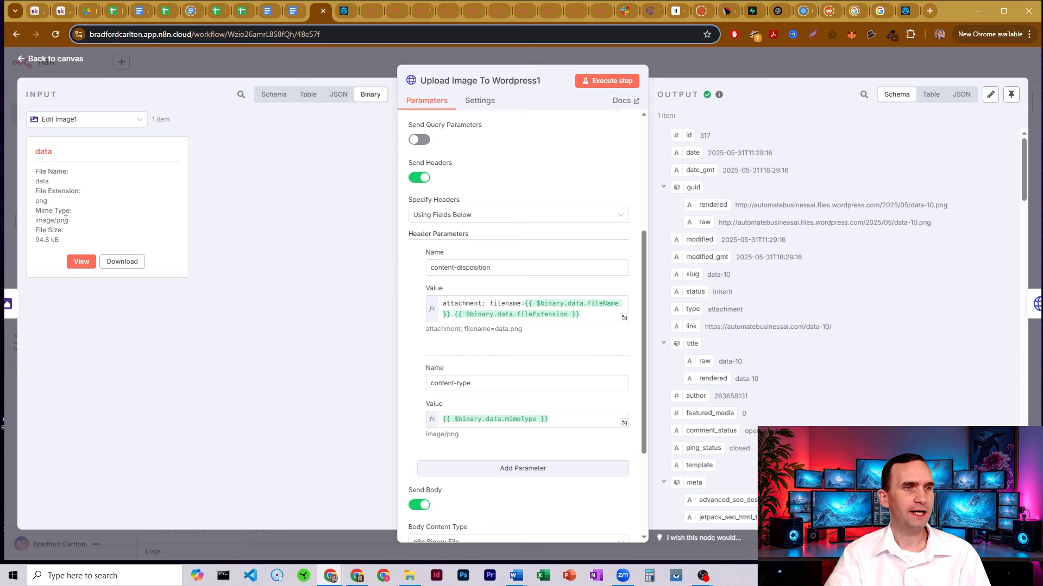
left_click_drag(41, 212, 71, 227)
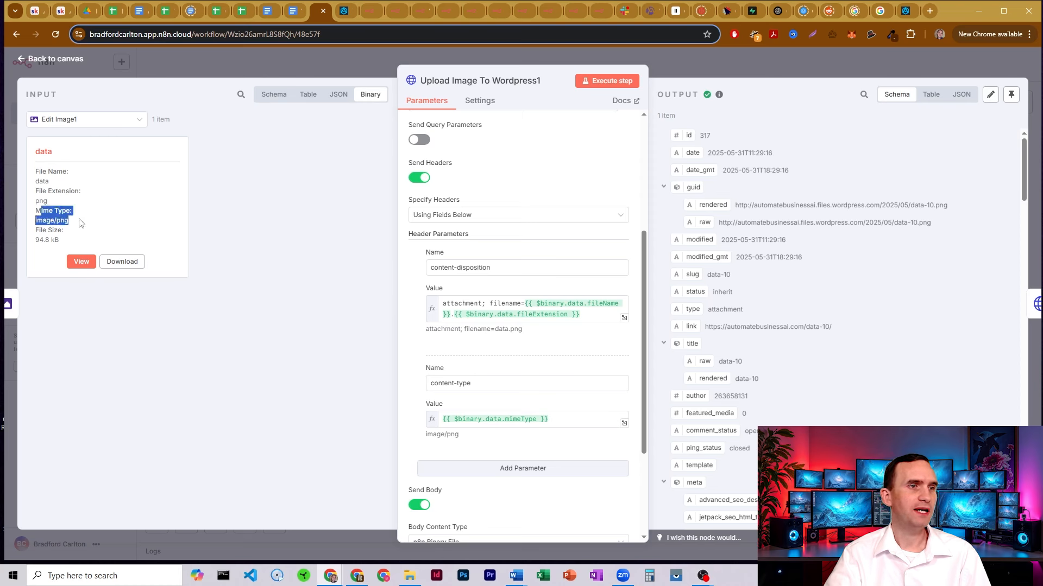
left_click(82, 222)
scroll(555, 257, "down", 2)
scroll(555, 258, "down", 1)
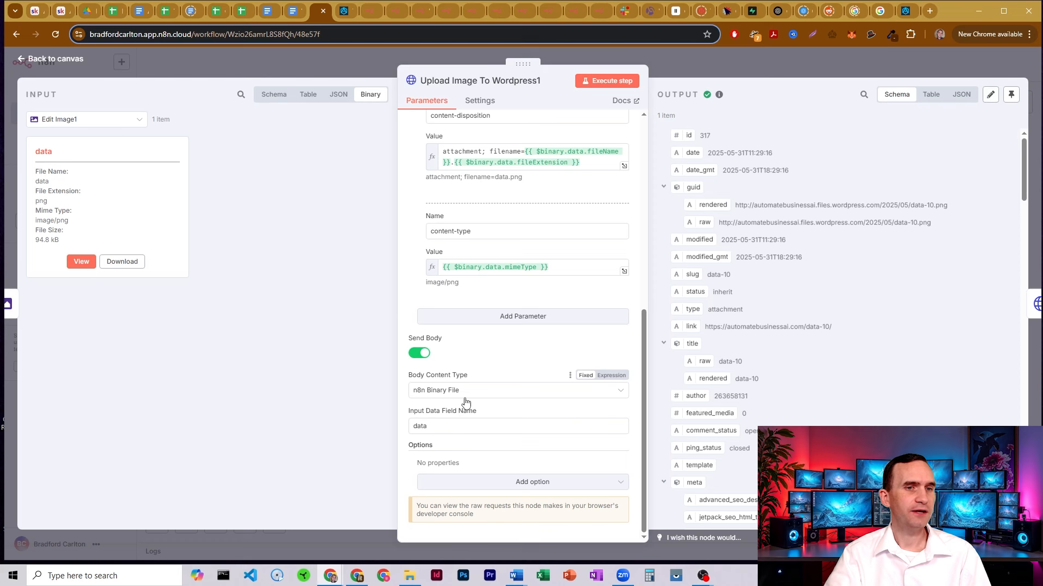
double_click(443, 428)
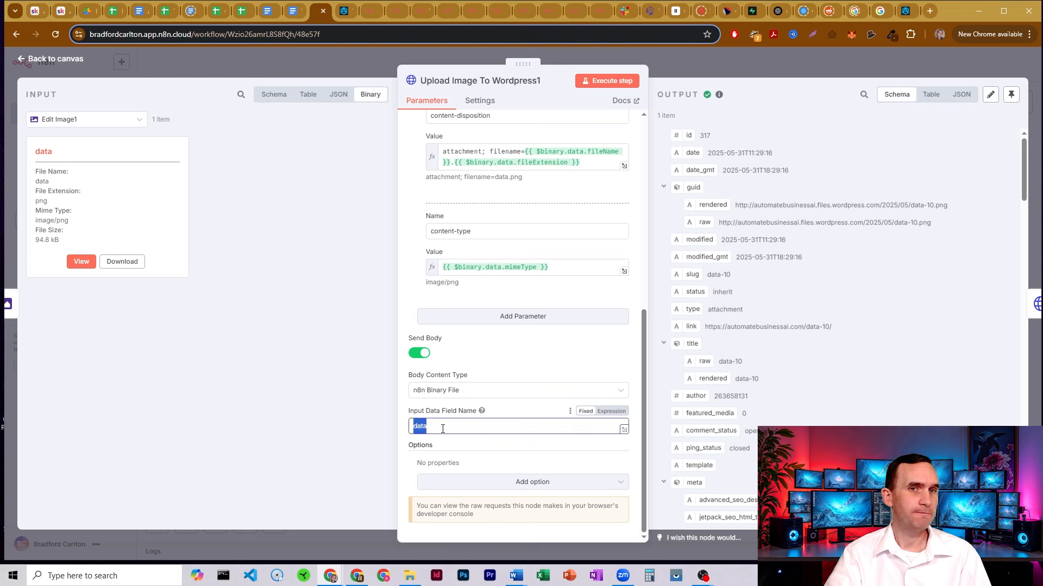
left_click(702, 62)
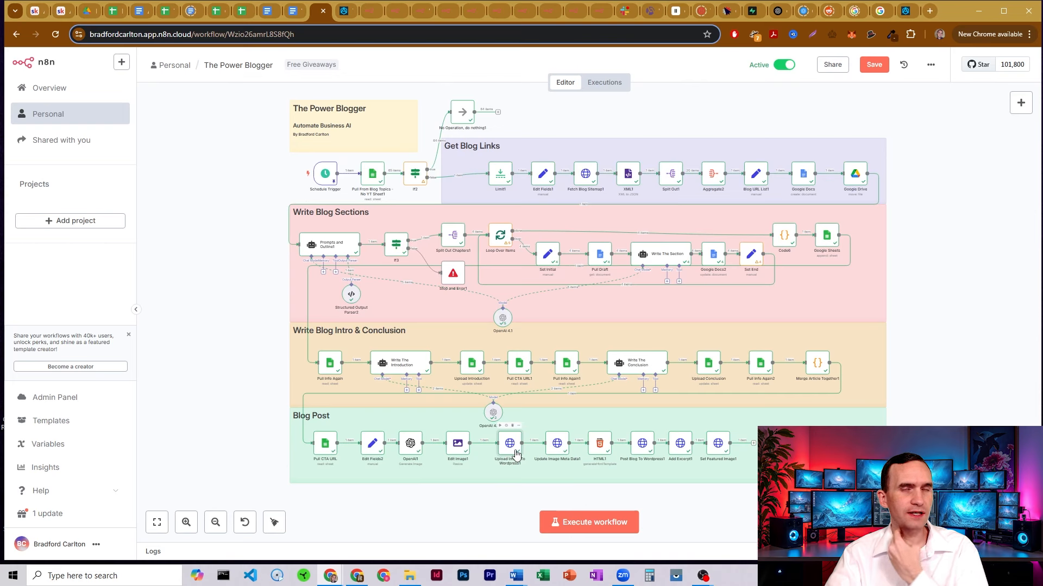
Open Update Image Meta Data1 and check its POST URL ending with the input media id 317
double_click(557, 445)
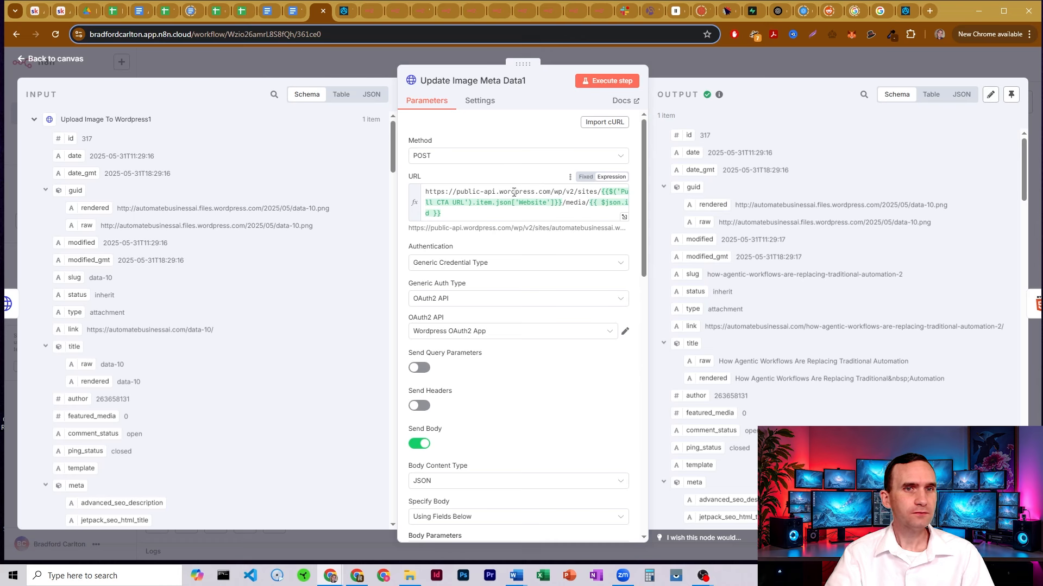
left_click_drag(426, 188, 587, 202)
left_click(592, 203)
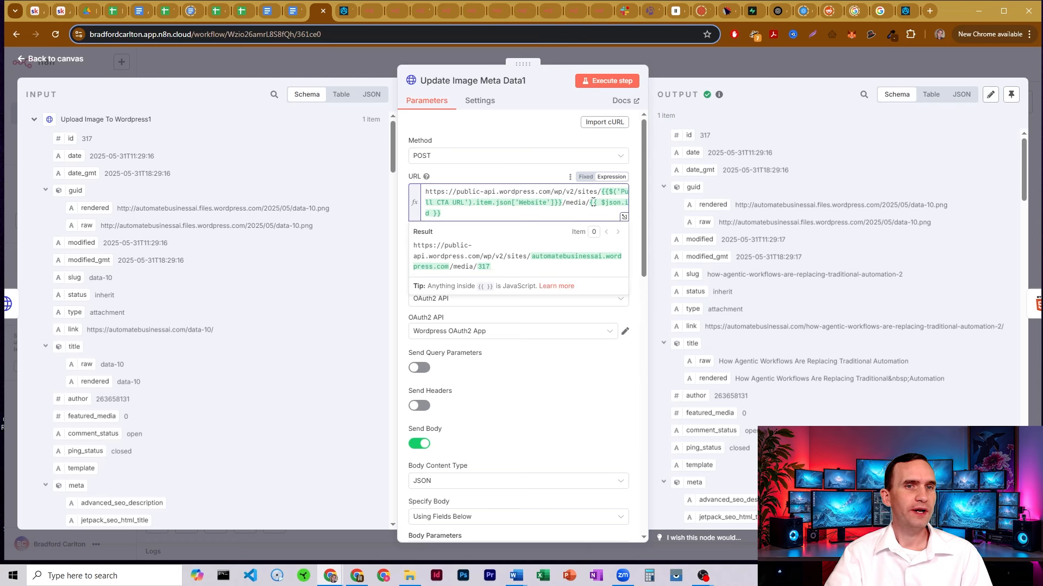
left_click_drag(591, 202, 591, 211)
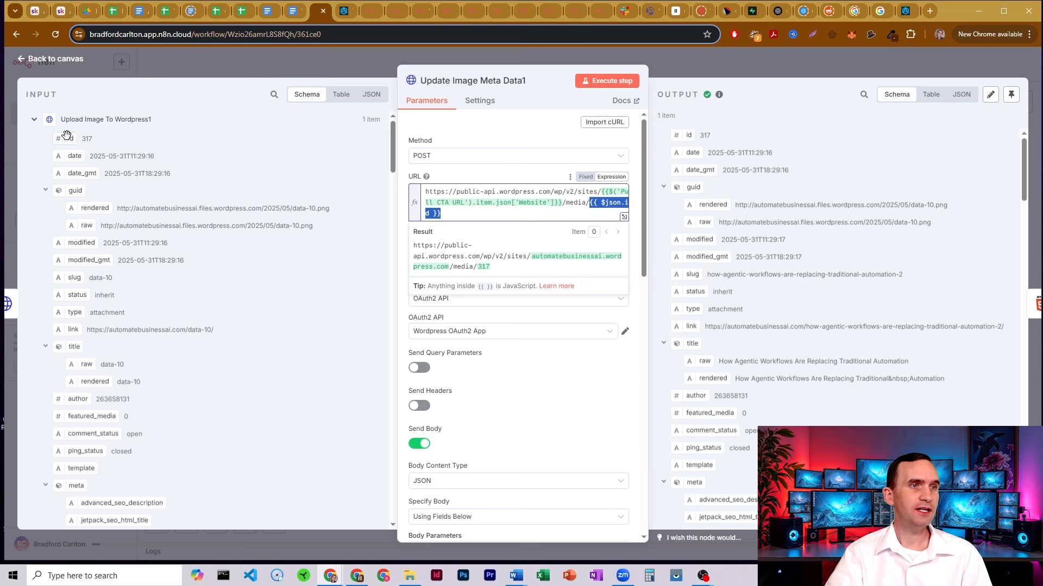
left_click_drag(66, 135, 144, 154)
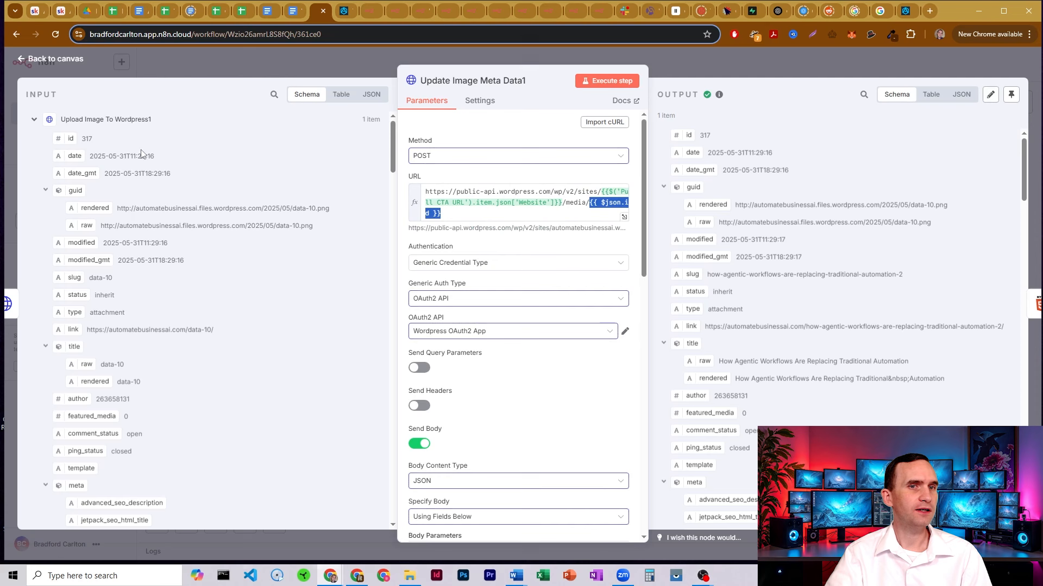
left_click(497, 240)
scroll(492, 260, "down", 3)
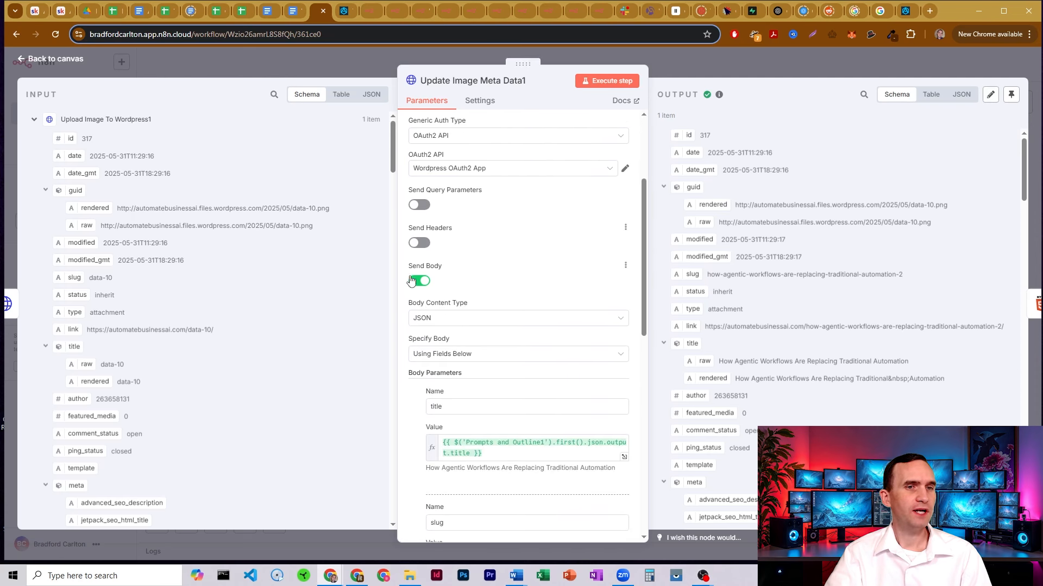
Preview the resolved post title expression in the title body parameter
scroll(476, 210, "down", 1)
scroll(451, 213, "down", 1)
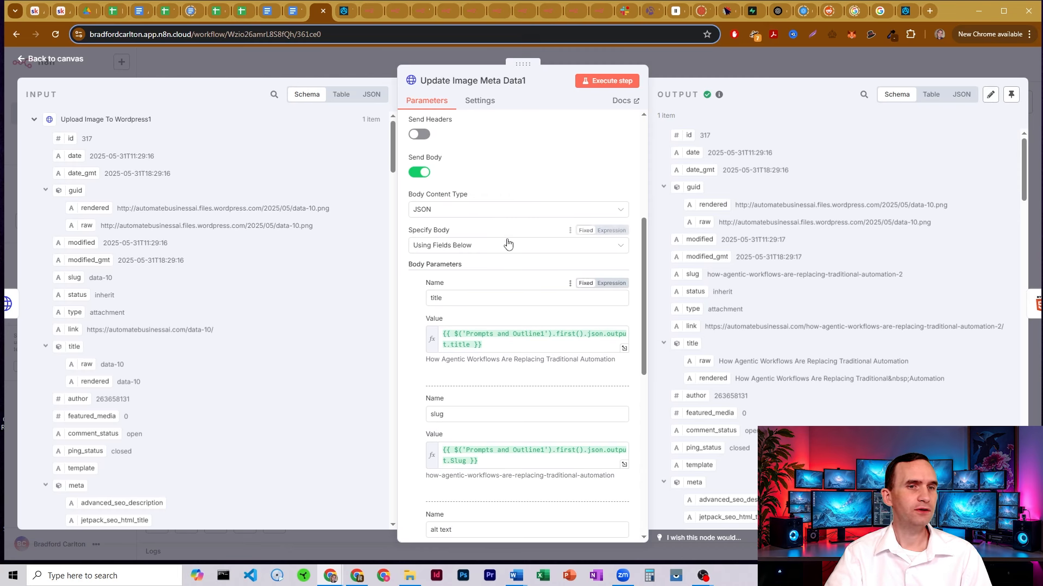
scroll(506, 243, "down", 1)
left_click_drag(498, 290, 441, 277)
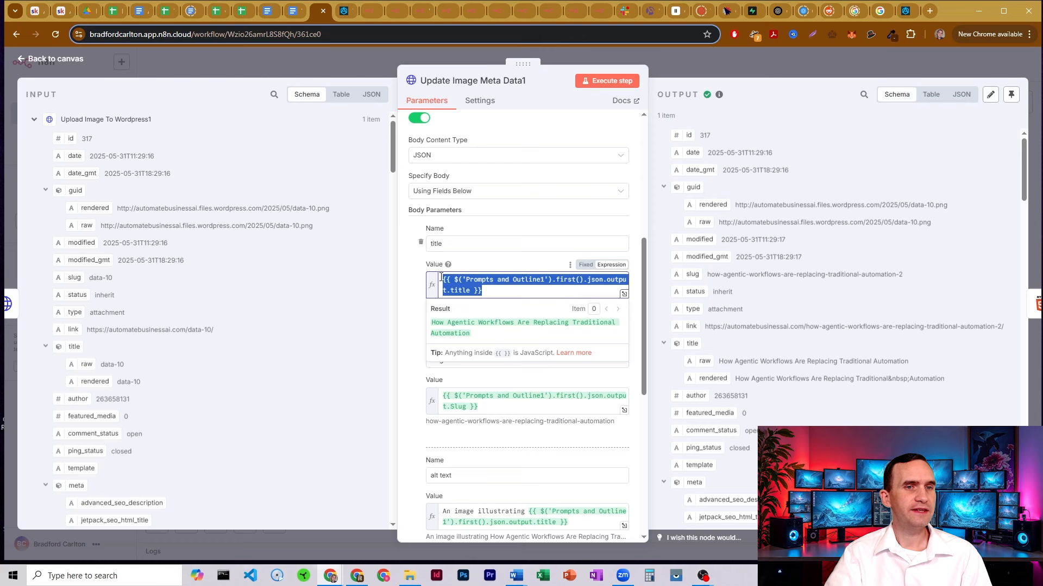
left_click(499, 294)
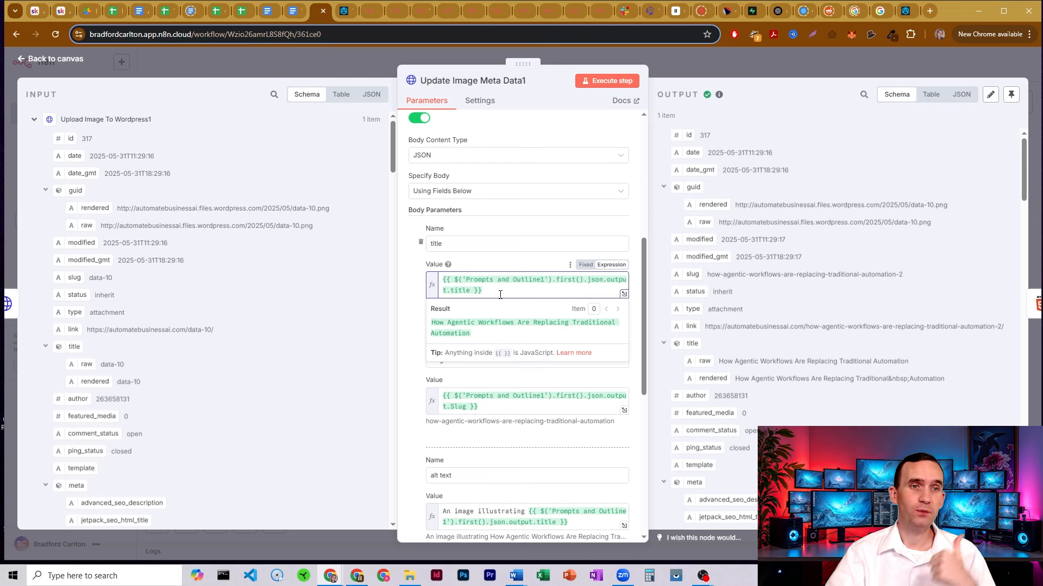
left_click_drag(478, 282, 544, 281)
left_click(545, 282)
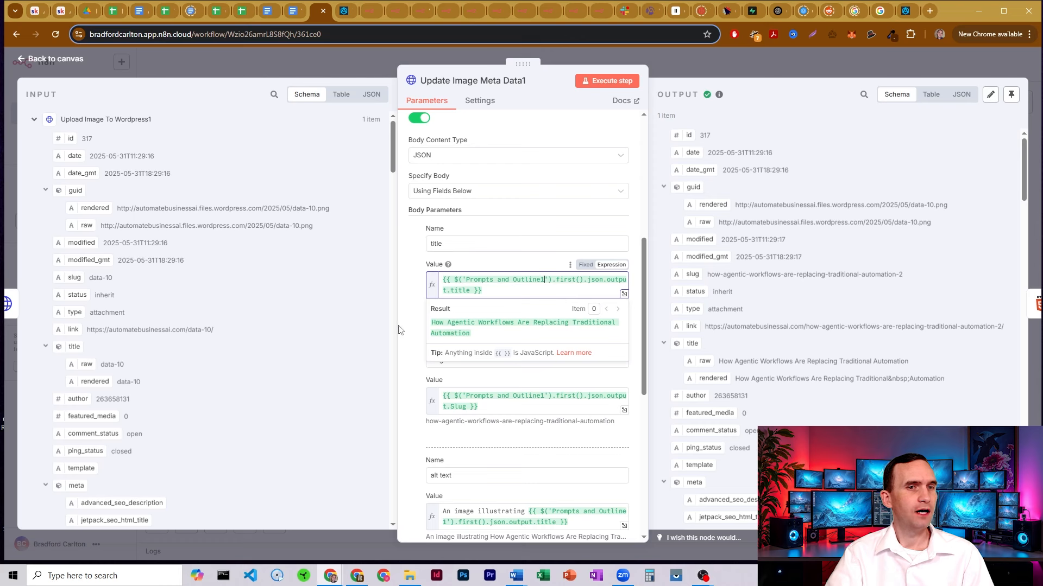
left_click(439, 363)
Inspect the alt text's fixed opening wording and the caption's title expression
scroll(478, 326, "down", 2)
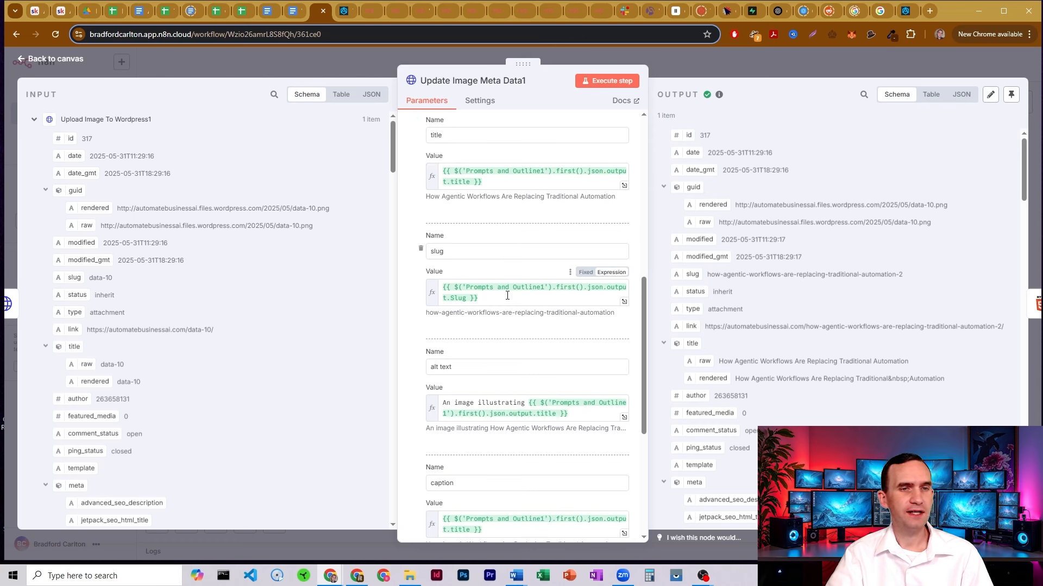
scroll(495, 271, "down", 2)
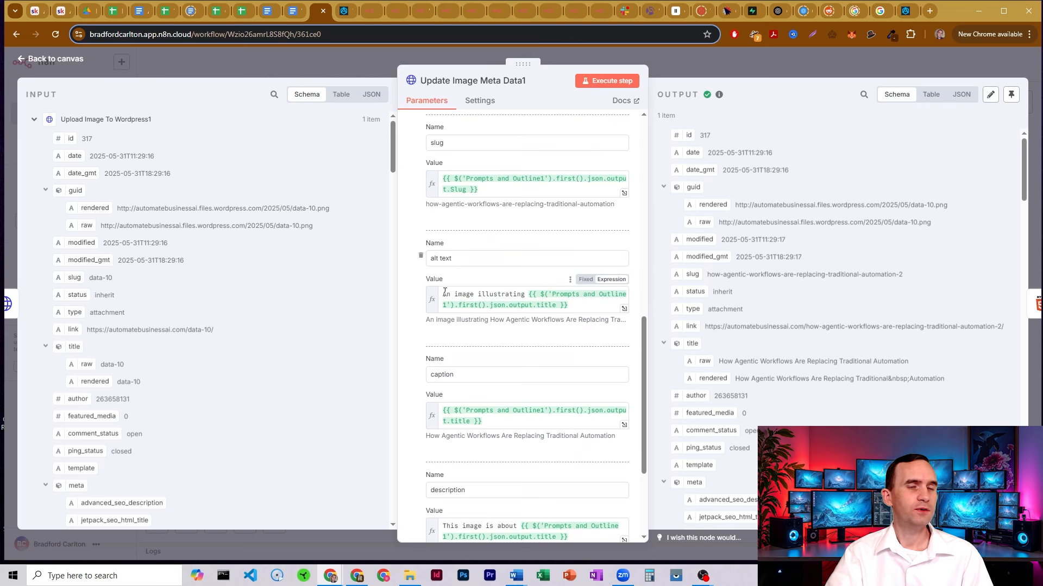
left_click_drag(443, 294, 573, 307)
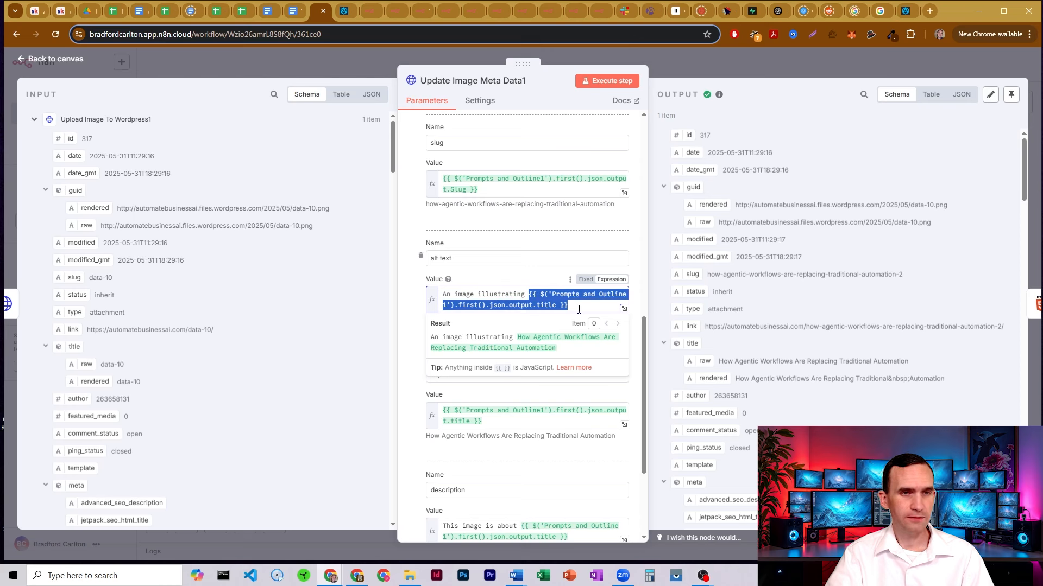
left_click(535, 244)
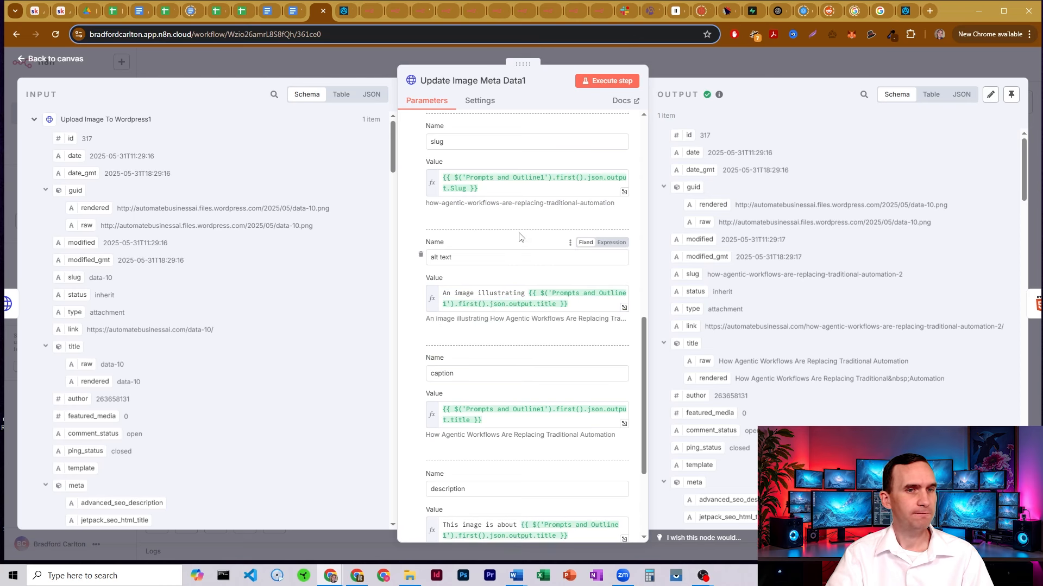
scroll(489, 245, "down", 2)
left_click_drag(486, 313, 440, 304)
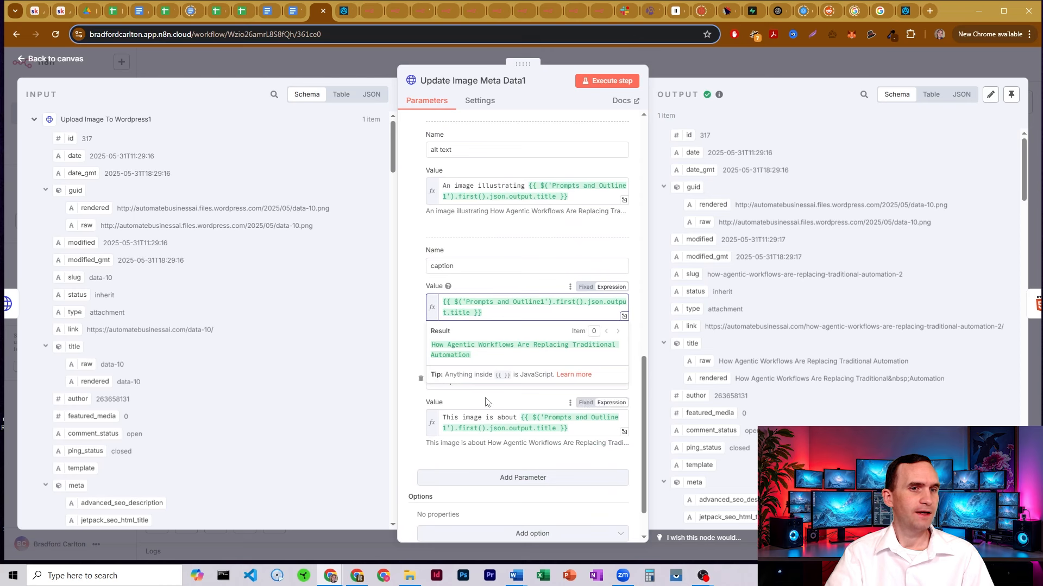
left_click(461, 401)
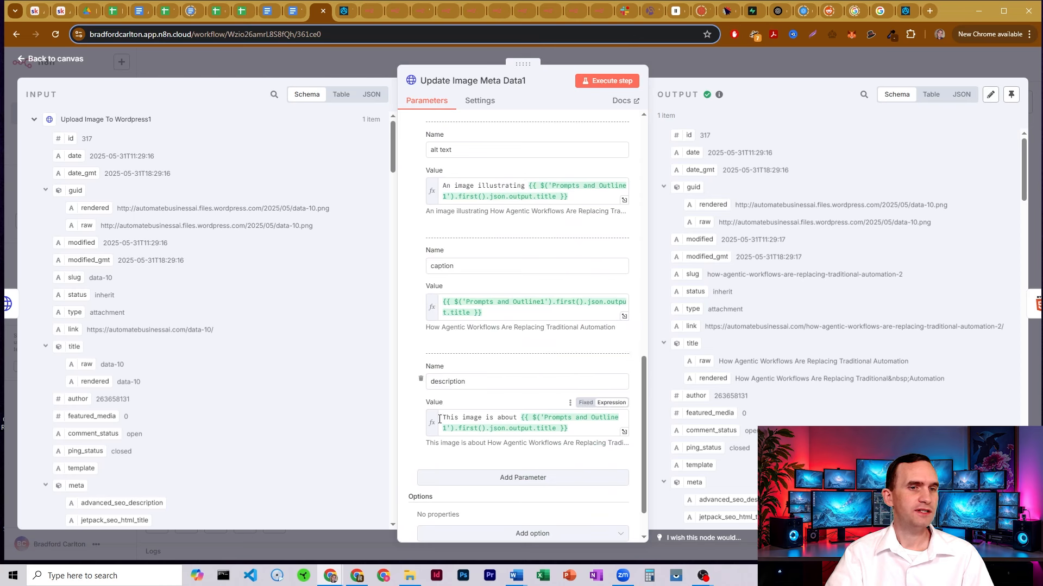
Review the description value and its preview text, then close the node
left_click_drag(442, 417, 578, 428)
left_click(531, 412)
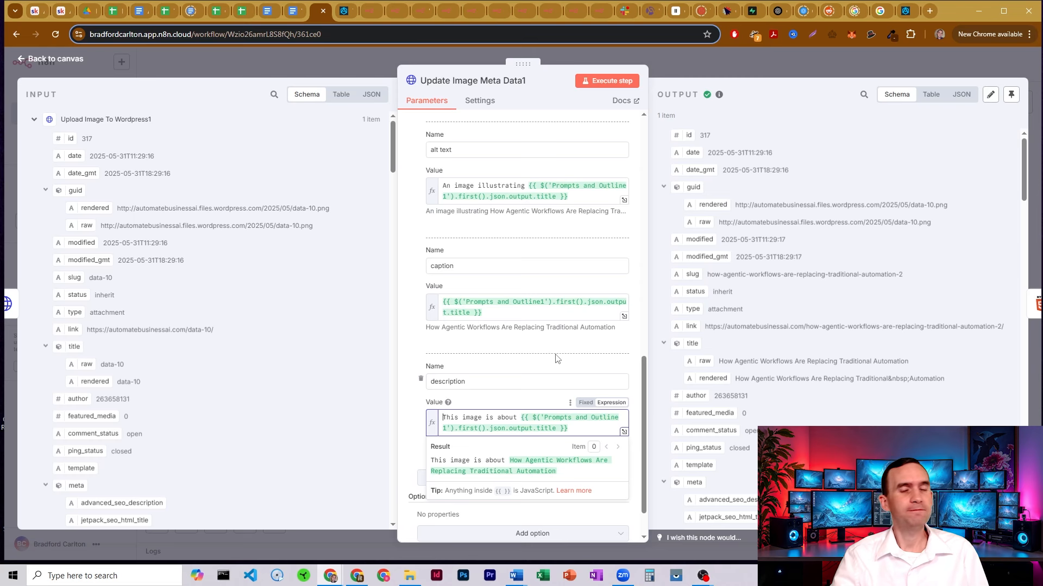
scroll(511, 280, "up", 8)
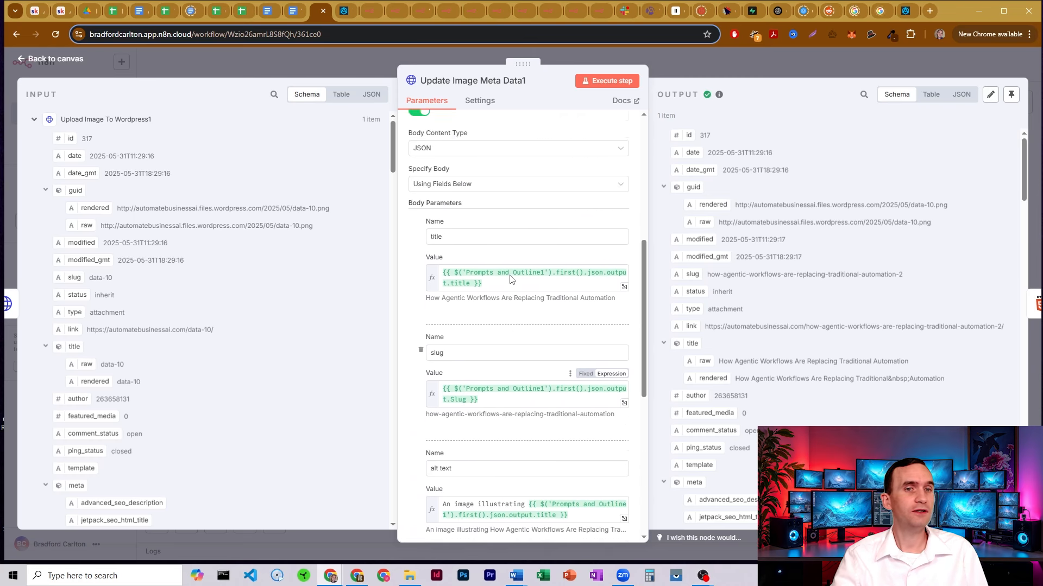
scroll(510, 280, "down", 8)
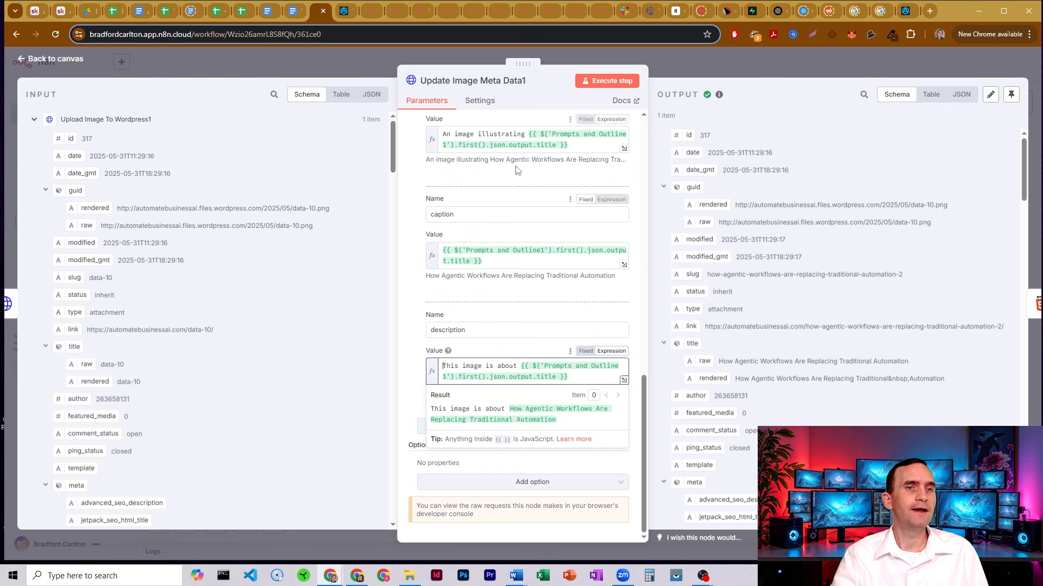
left_click_drag(490, 159, 580, 164)
left_click(580, 164)
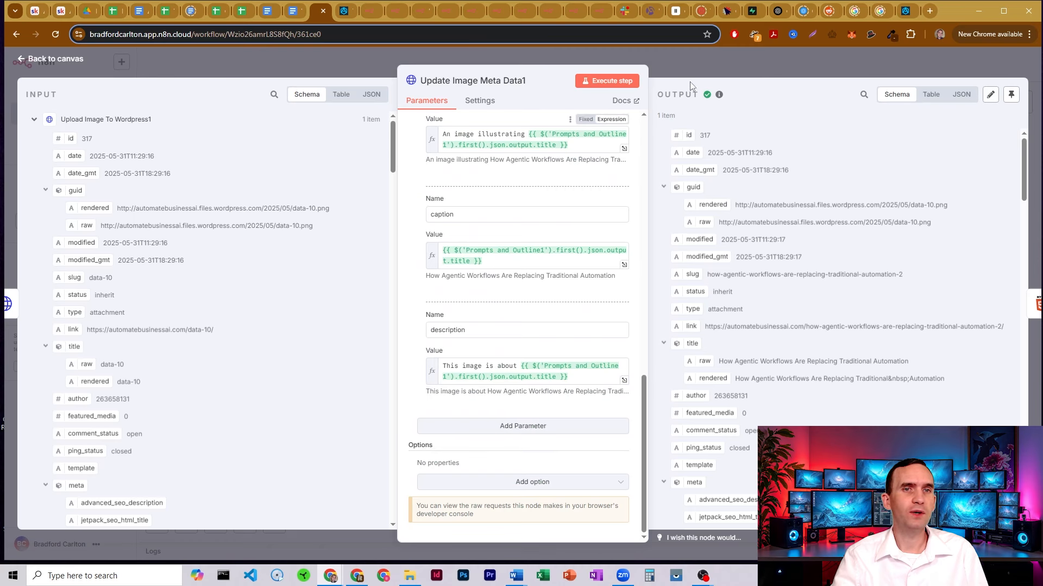
left_click(682, 74)
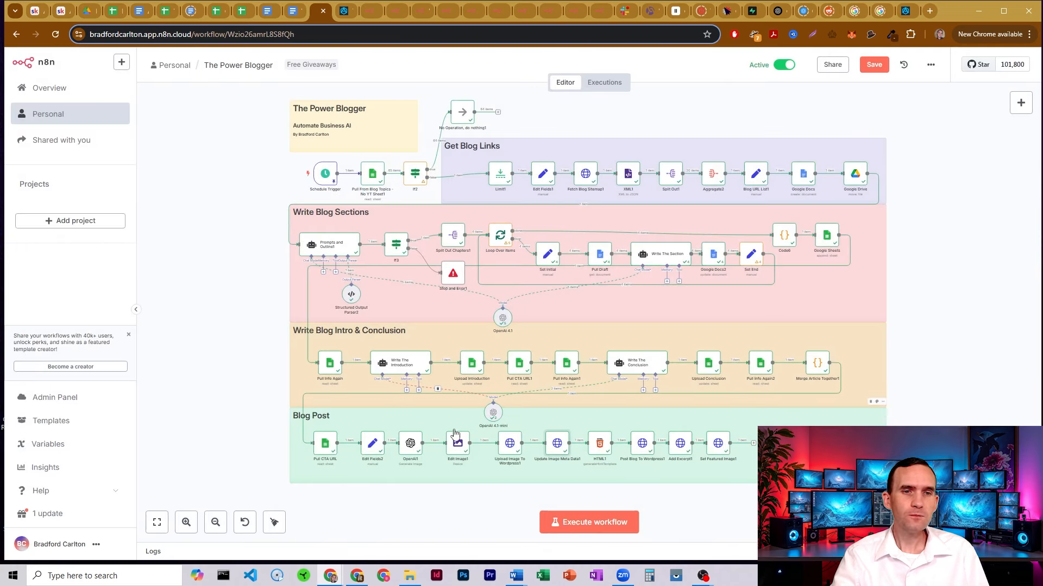
Open HTML1 and inspect its head block, Prompts and Outline1 title h1, and merged article line
double_click(600, 442)
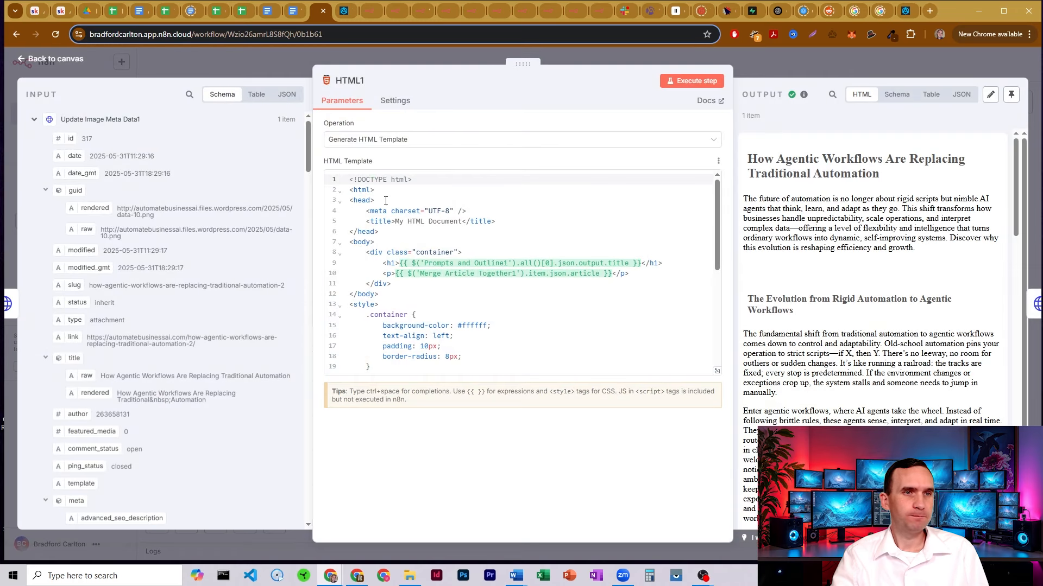
left_click_drag(349, 201, 440, 231)
left_click(440, 231)
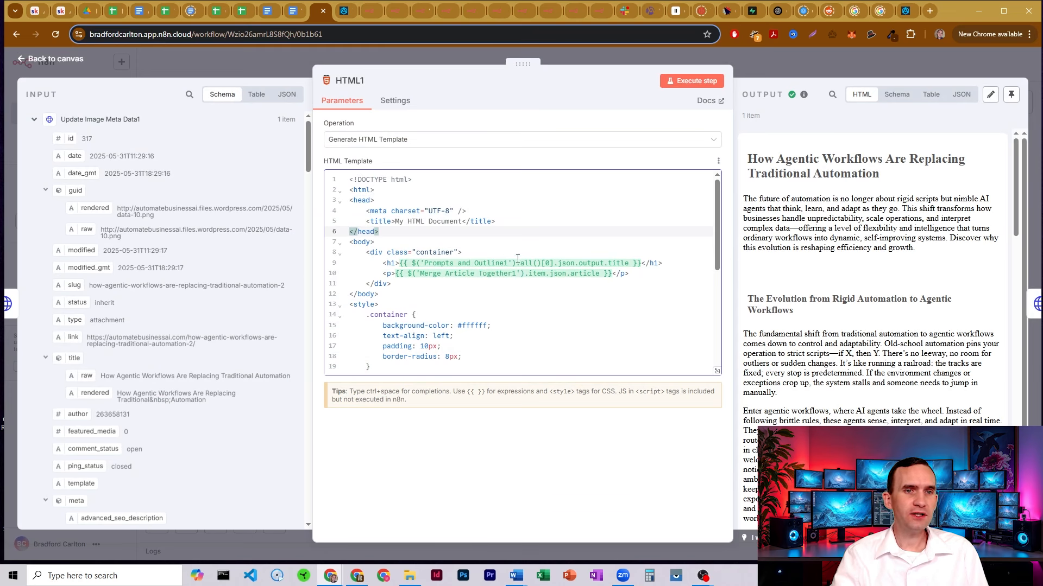
left_click(417, 262)
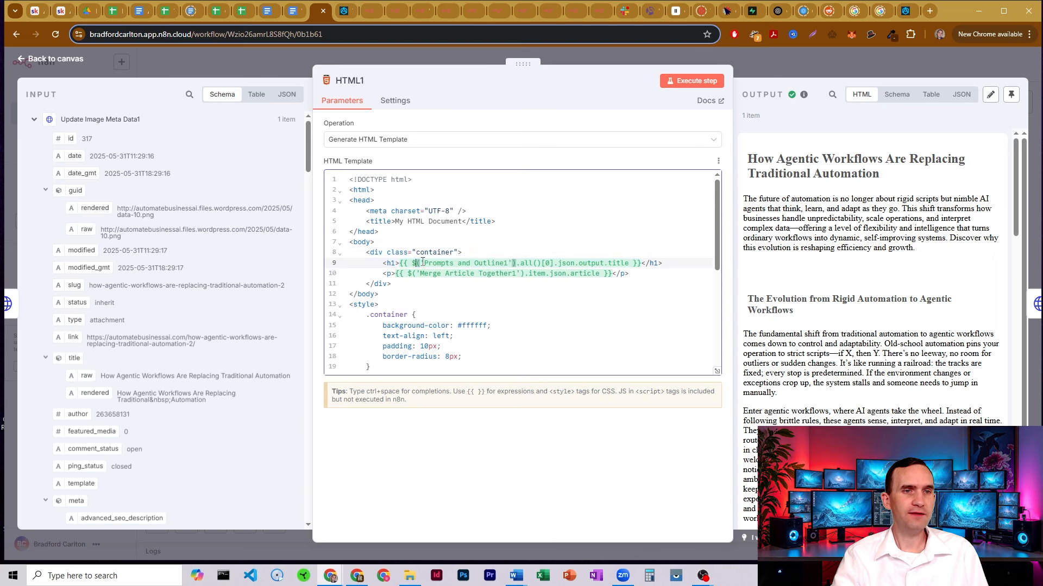
left_click_drag(421, 263, 503, 262)
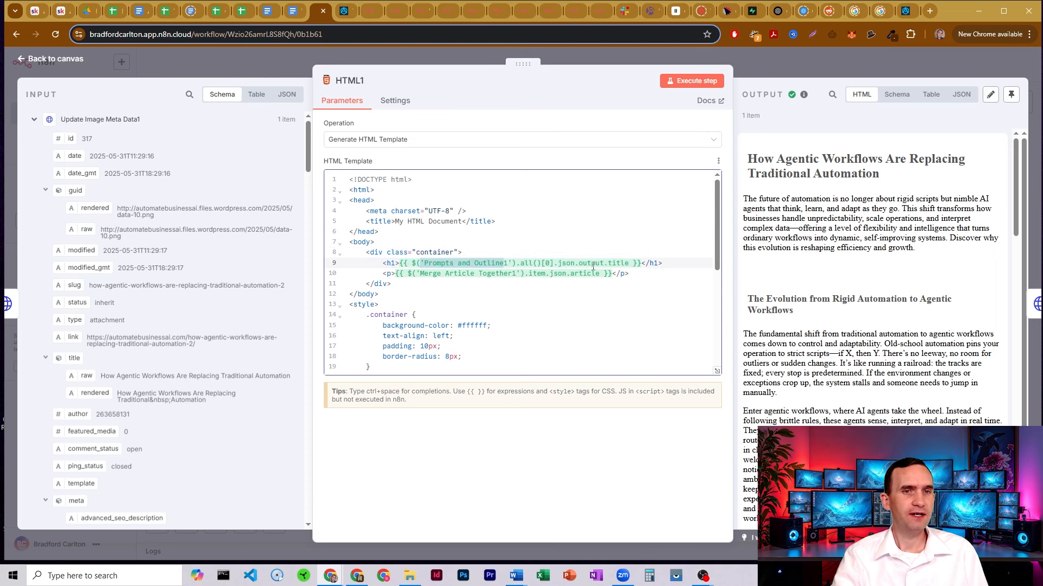
double_click(617, 262)
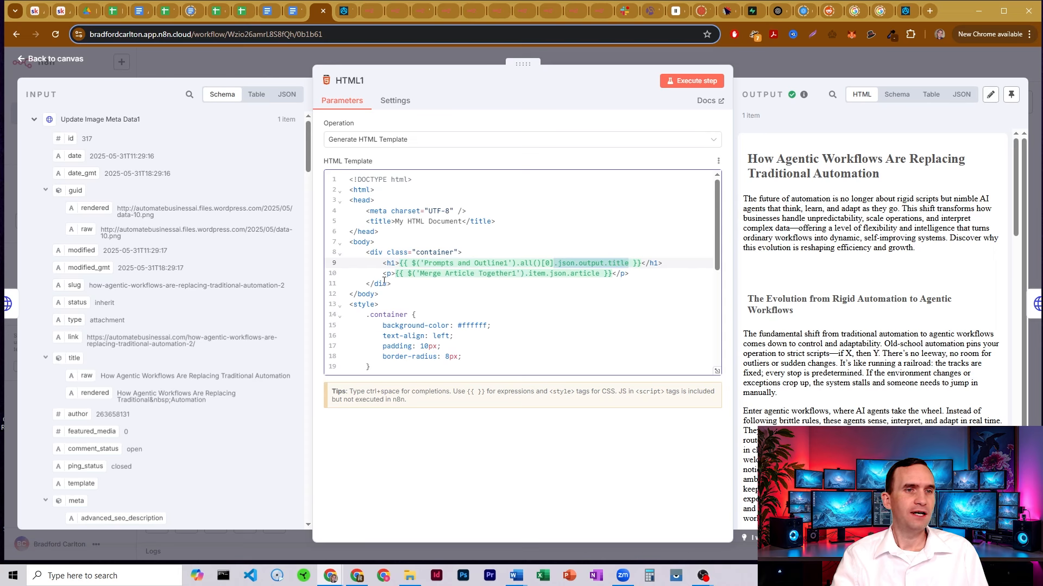
left_click_drag(397, 274, 613, 273)
left_click(446, 273)
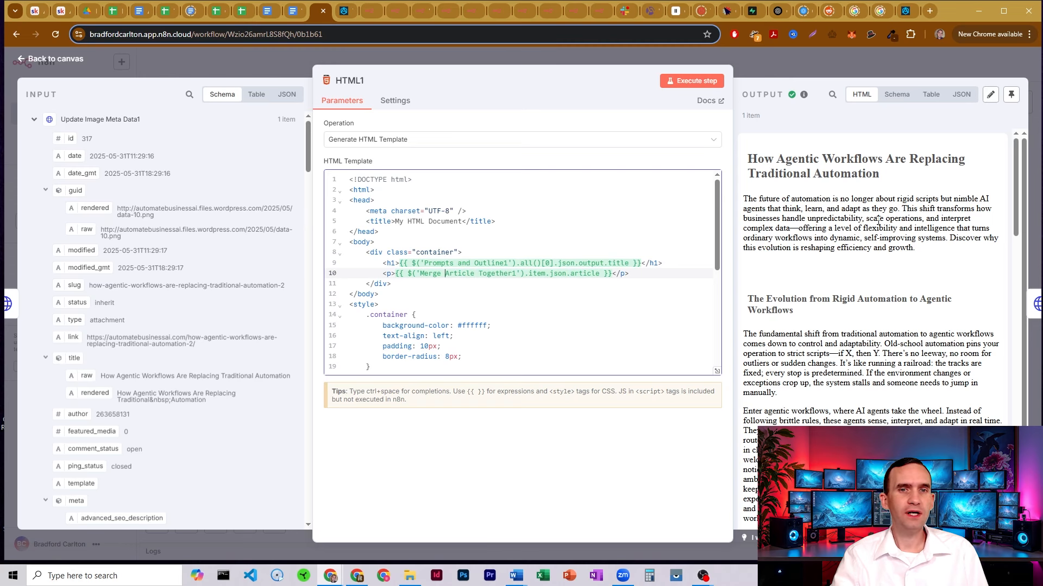
Scroll through the rendered article preview and container, h1 and h2 CSS, then close HTML1
scroll(878, 219, "down", 10)
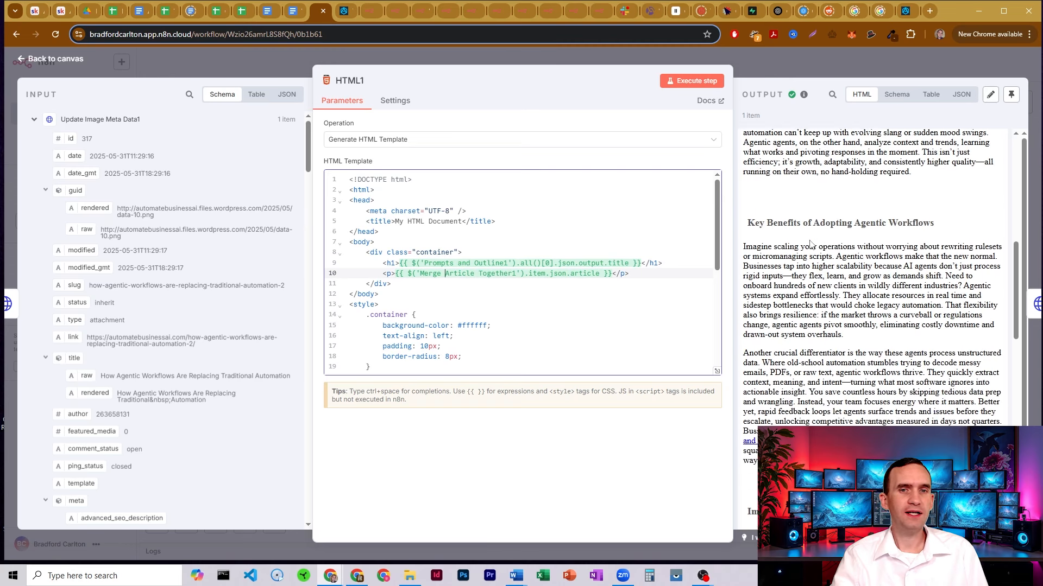
scroll(810, 244, "down", 15)
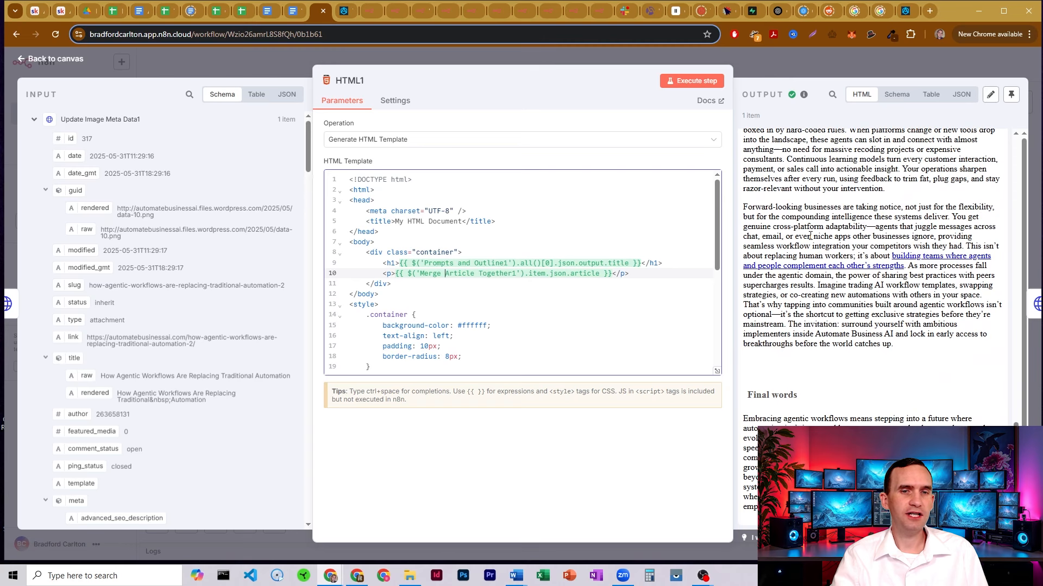
scroll(809, 236, "up", 20)
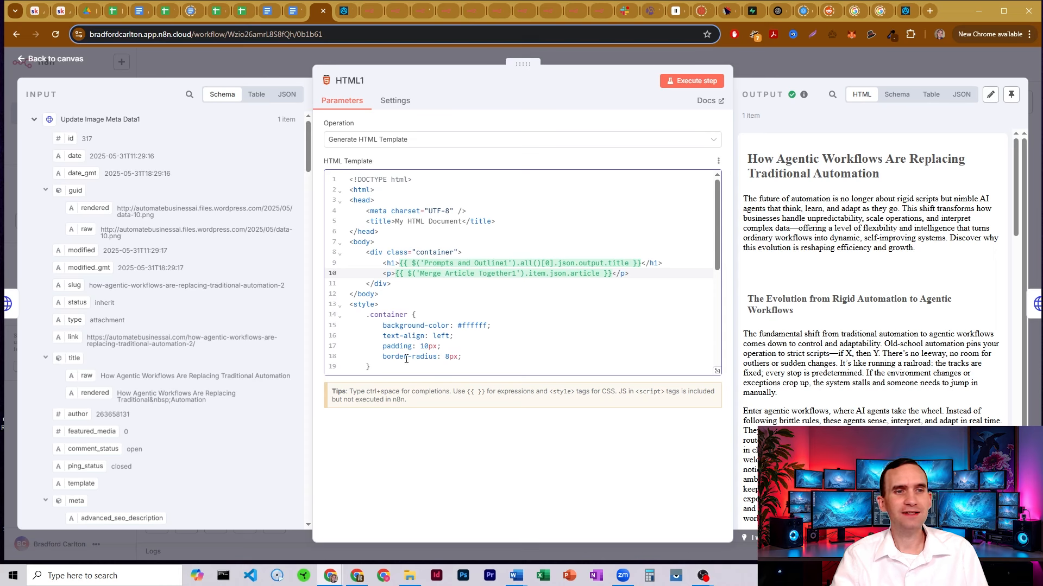
scroll(393, 321, "down", 5)
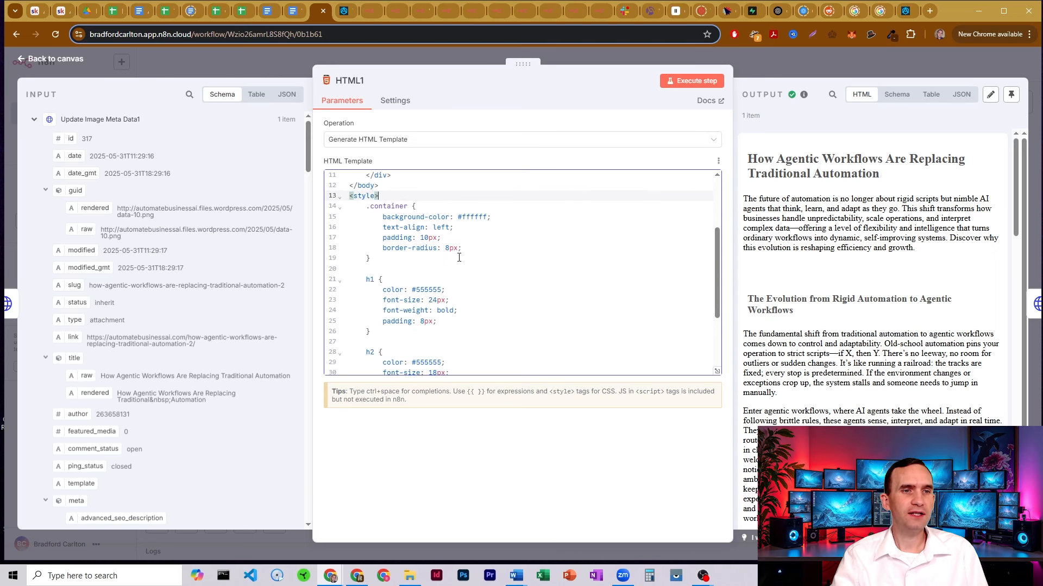
scroll(436, 230, "down", 2)
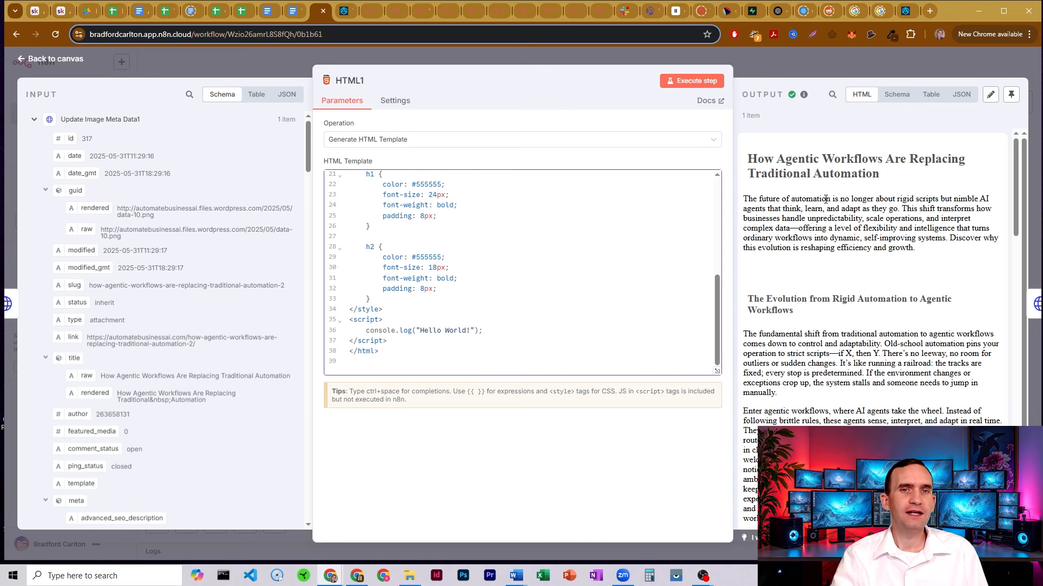
scroll(825, 200, "down", 15)
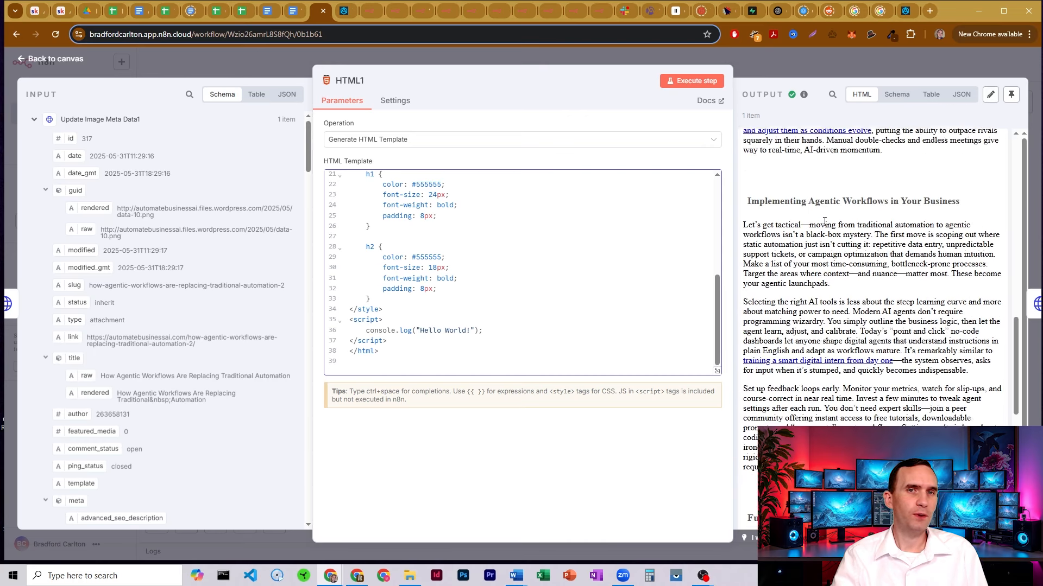
key("Escape")
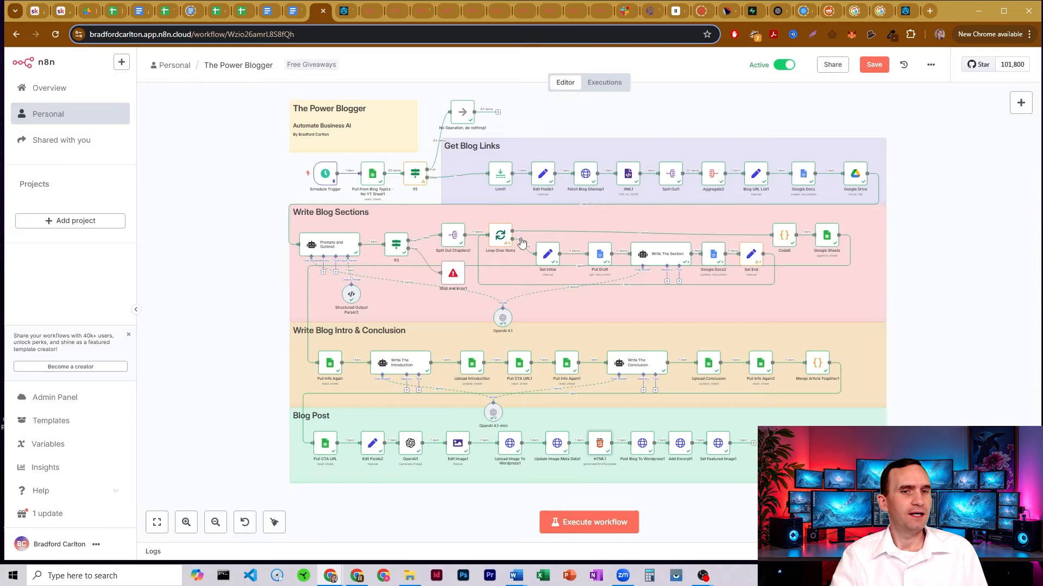
double_click(643, 444)
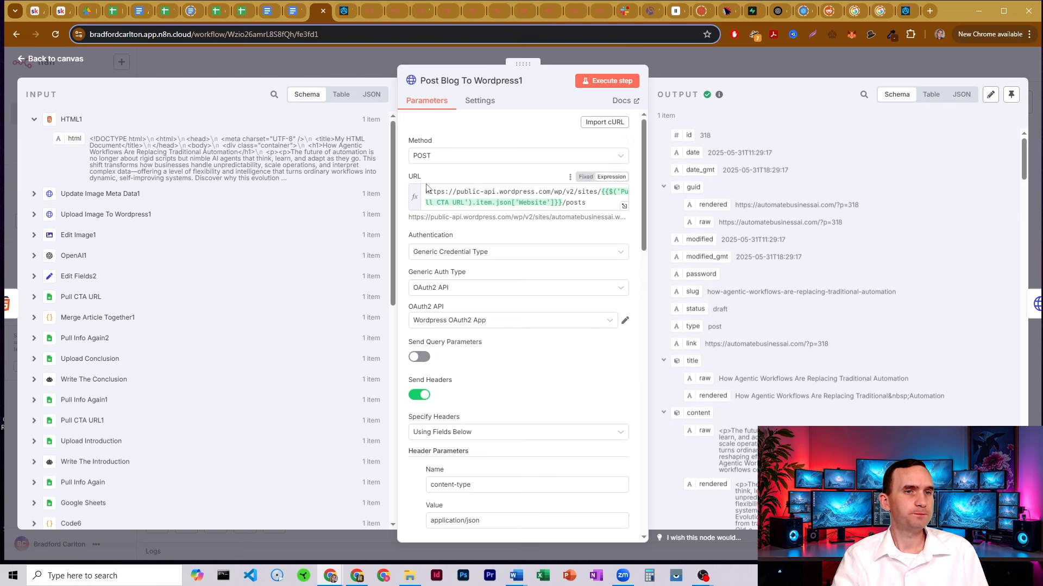
left_click_drag(426, 192, 445, 193)
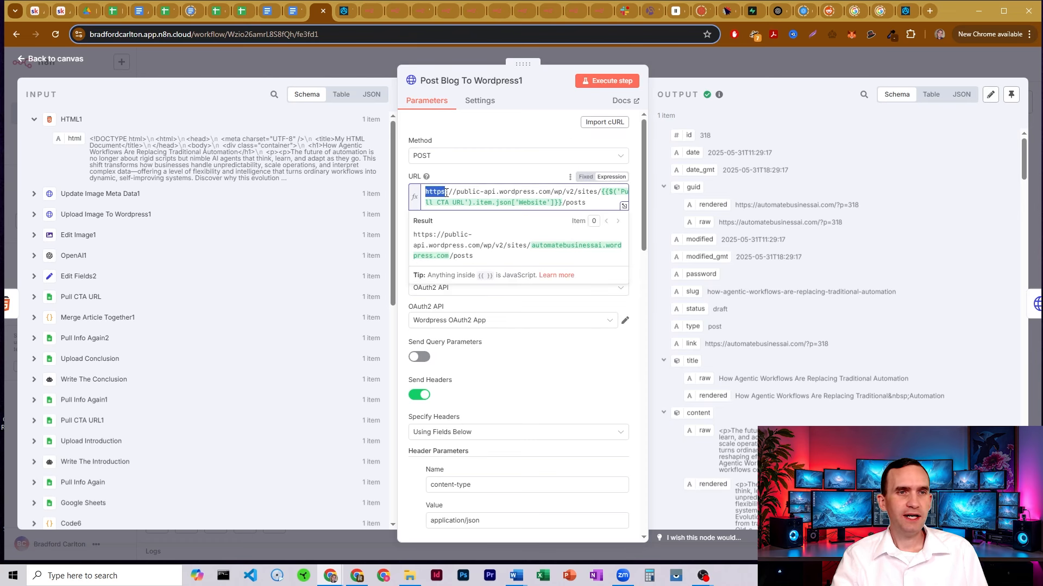
left_click(462, 192)
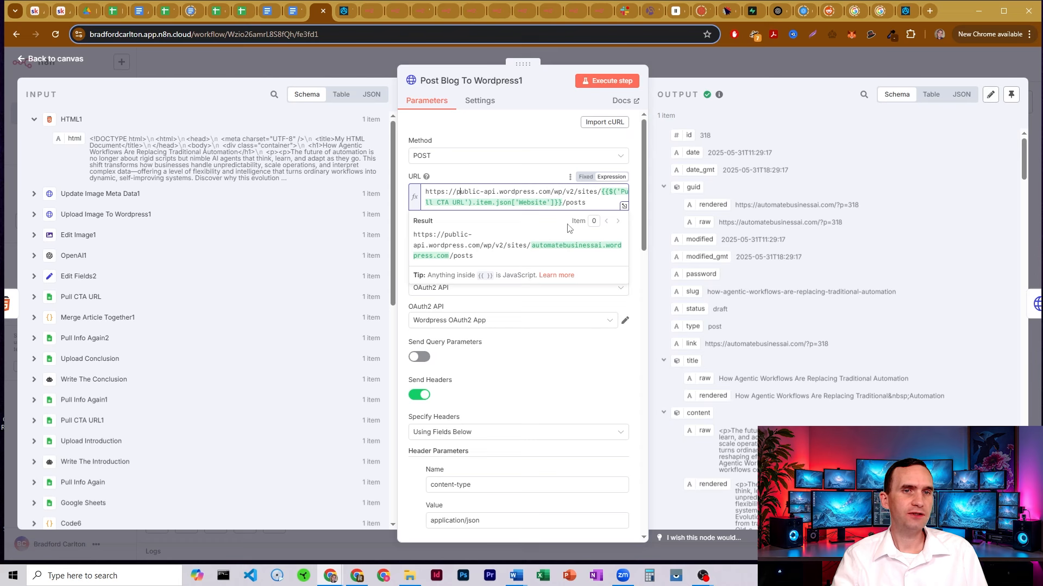
left_click_drag(602, 192, 566, 202)
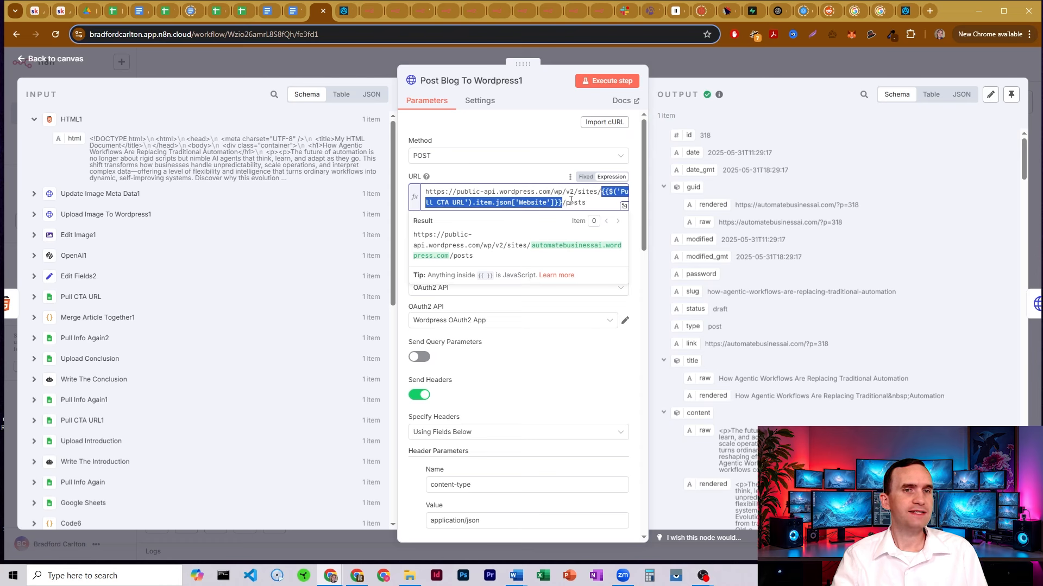
left_click(570, 200)
left_click(537, 175)
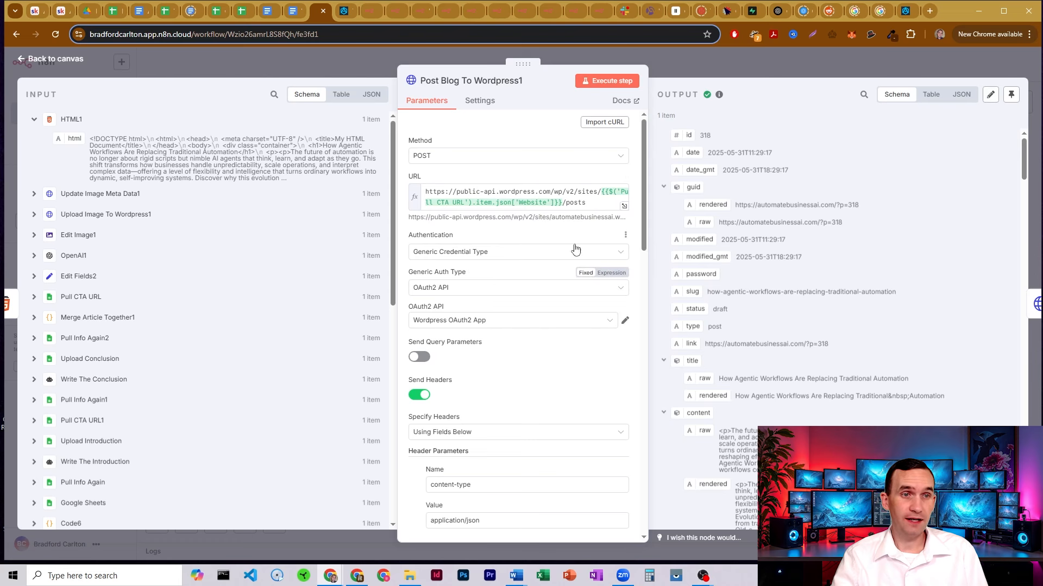
scroll(480, 211, "down", 1)
scroll(491, 188, "down", 1)
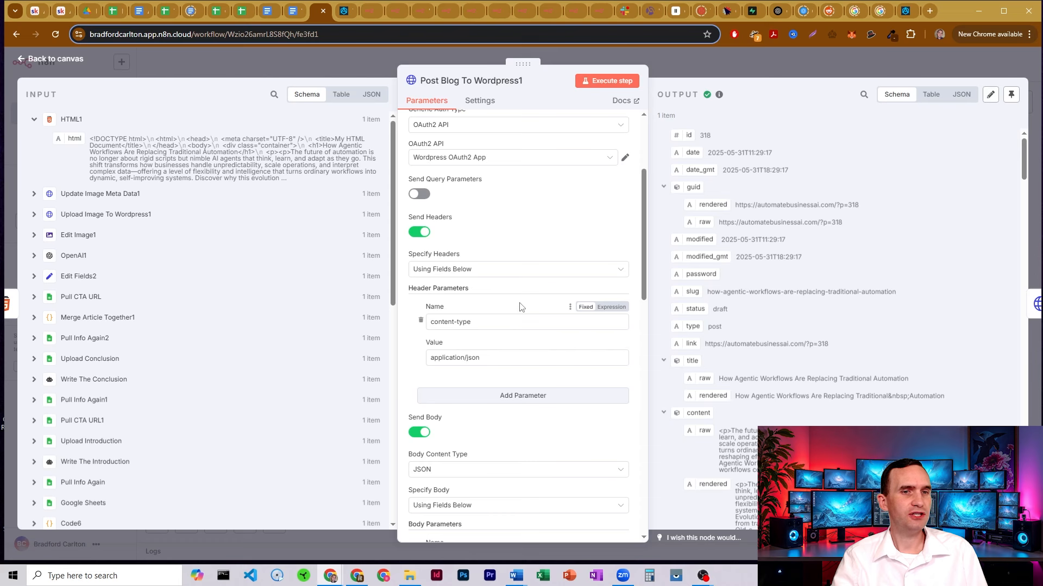
scroll(531, 249, "down", 2)
scroll(539, 239, "down", 2)
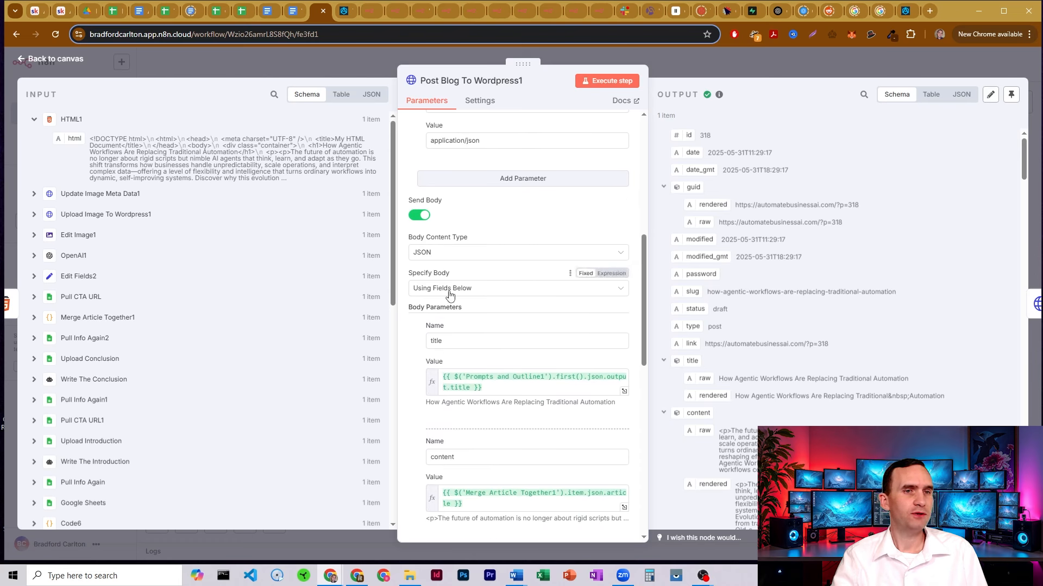
scroll(521, 200, "down", 1)
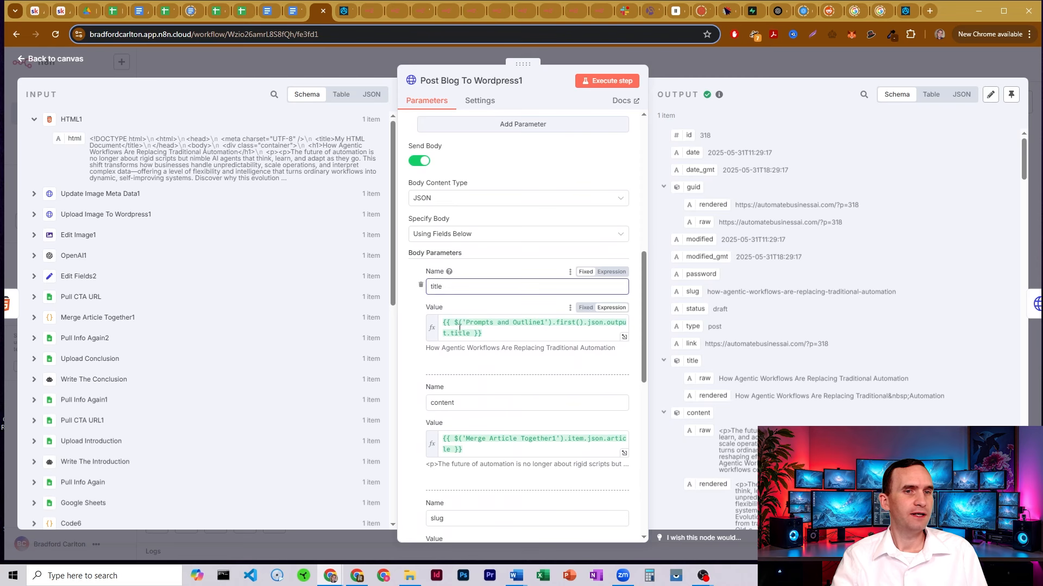
left_click_drag(467, 322, 537, 322)
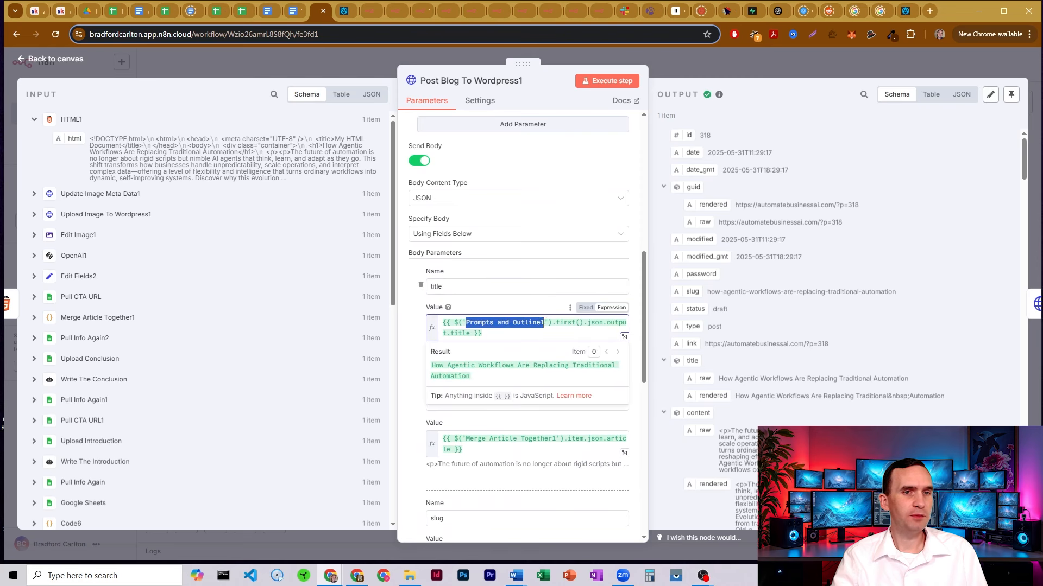
left_click(528, 323)
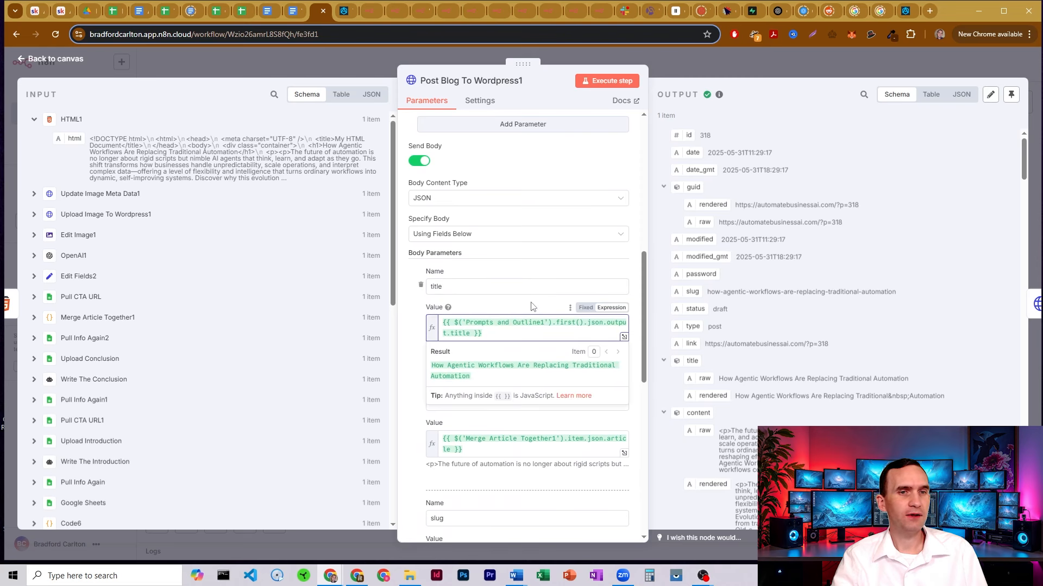
left_click(531, 306)
scroll(516, 332, "down", 3)
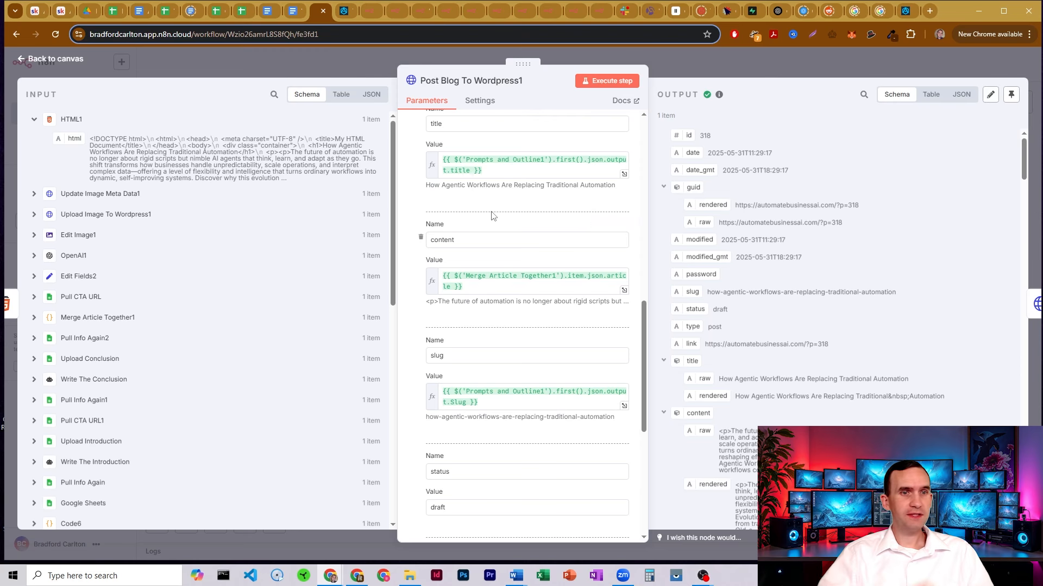
Inspect the slug expression result and the draft post status in Post Blog To Wordpress1
scroll(492, 216, "down", 1)
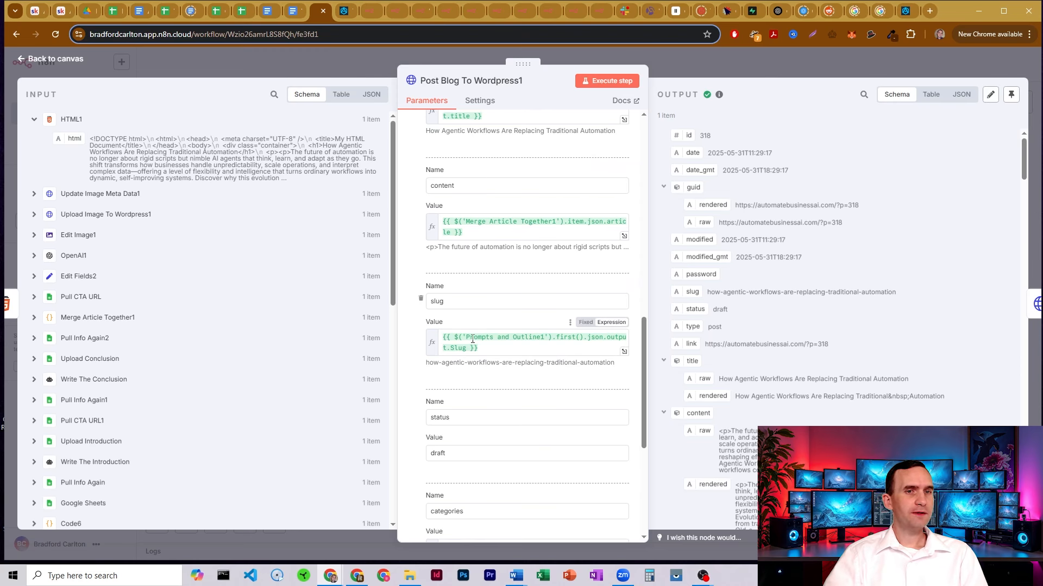
left_click_drag(471, 339, 534, 339)
left_click(537, 339)
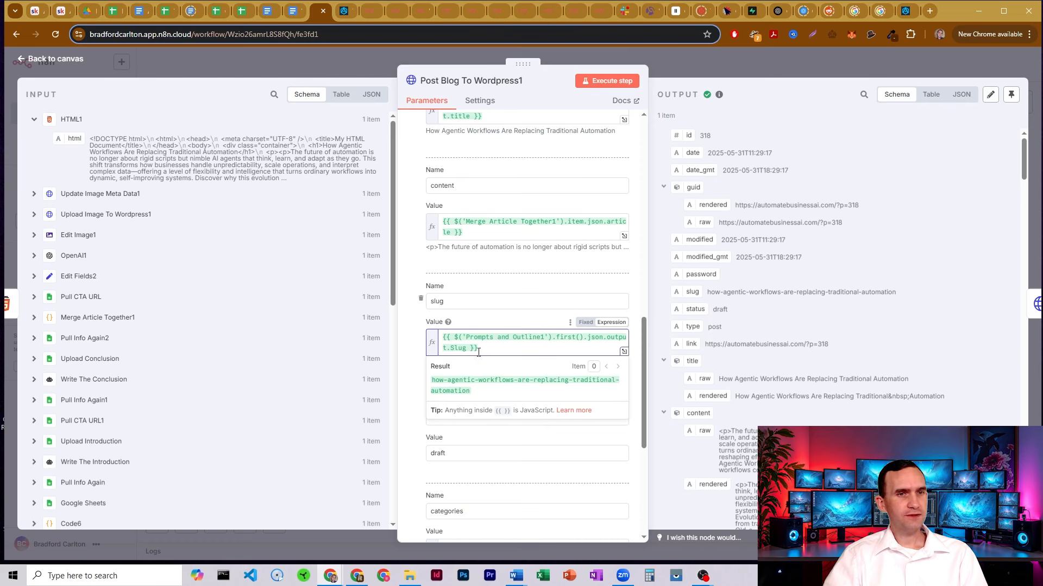
left_click(492, 286)
scroll(472, 285, "down", 2)
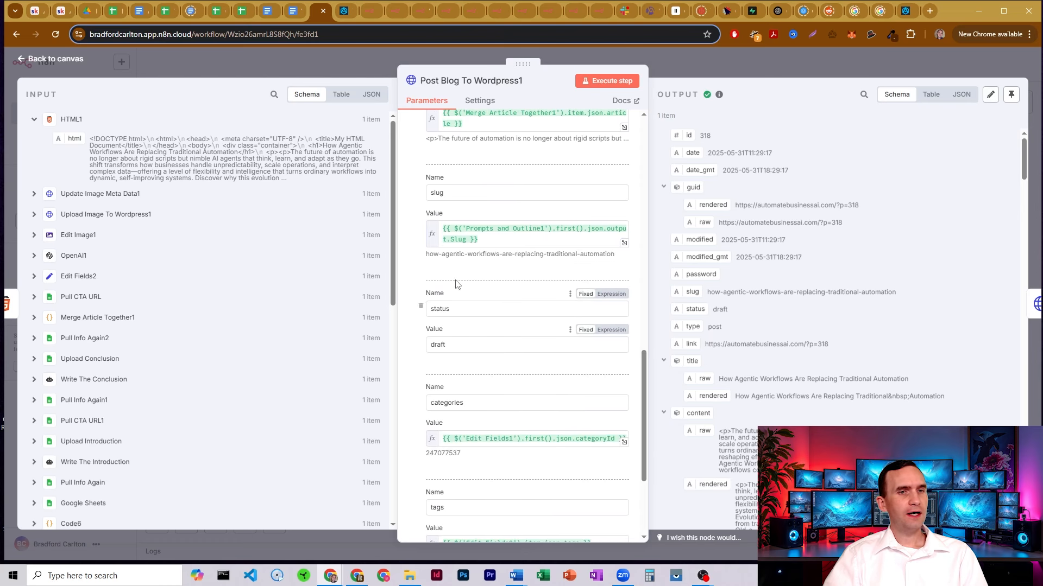
double_click(441, 348)
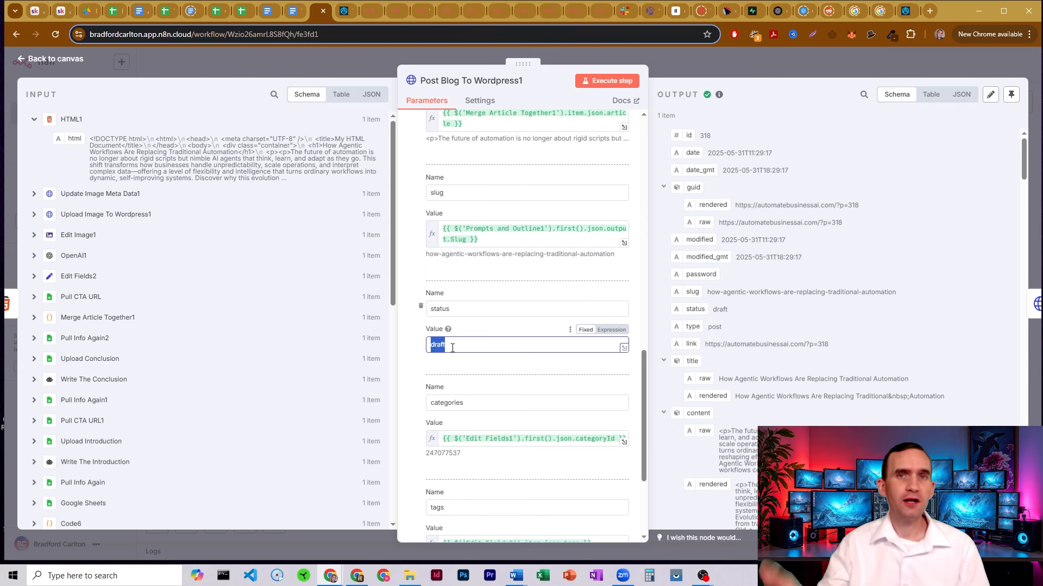
left_click(524, 282)
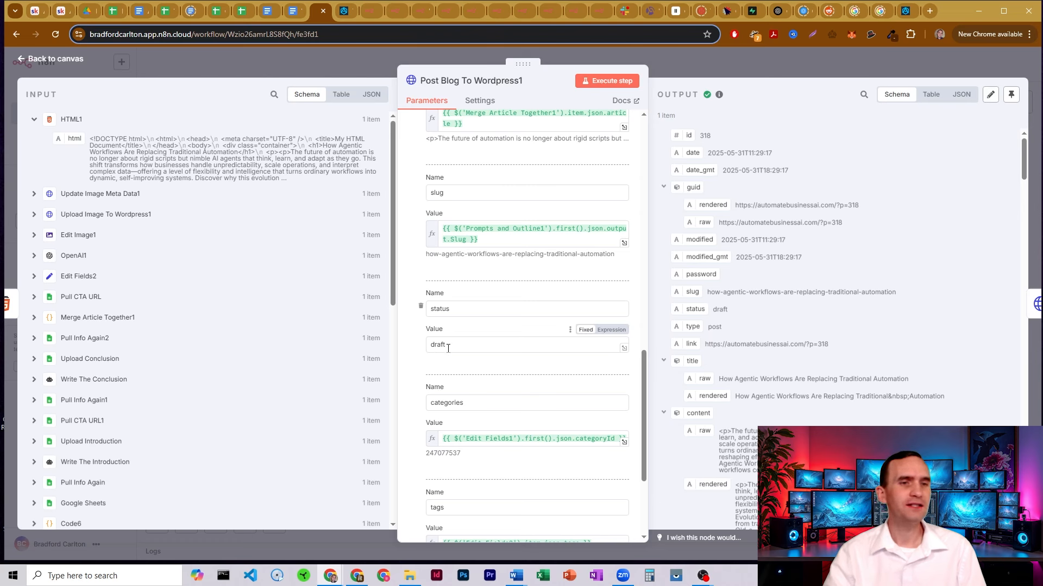
Check the category id returned by the categories expression, then close the node
scroll(513, 263, "down", 2)
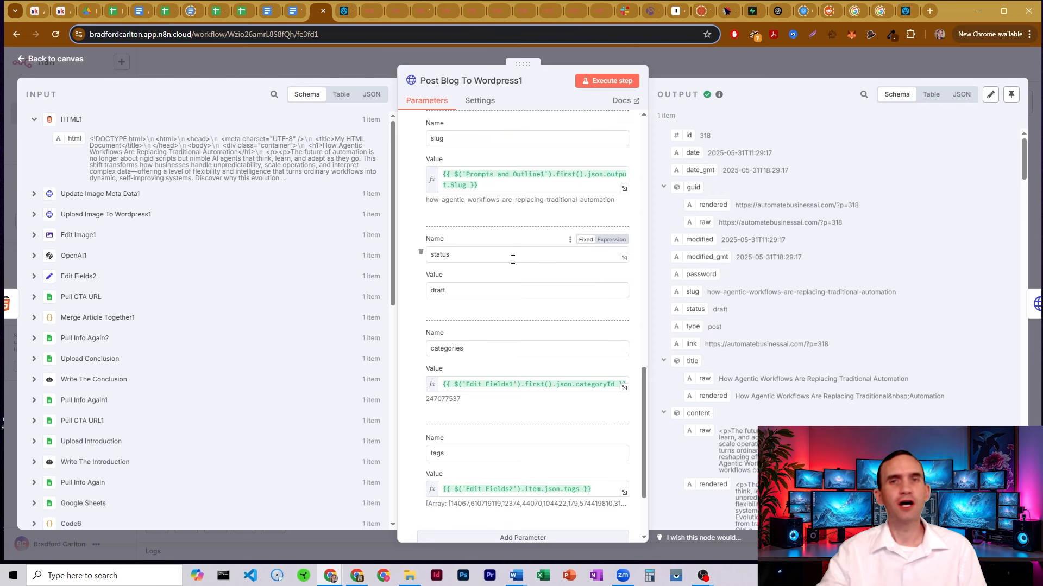
scroll(513, 259, "down", 2)
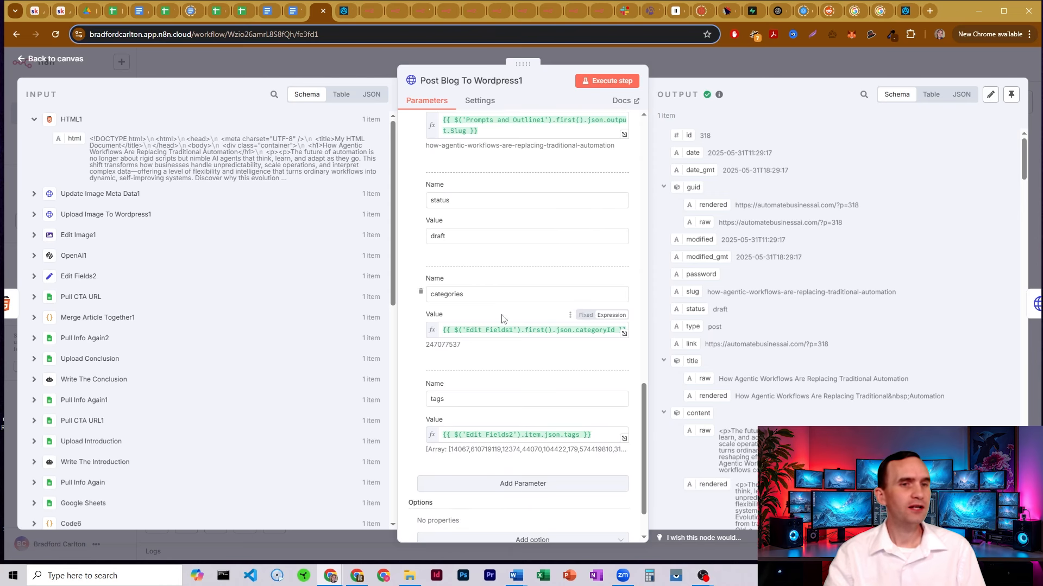
left_click_drag(560, 332, 462, 332)
left_click(511, 330)
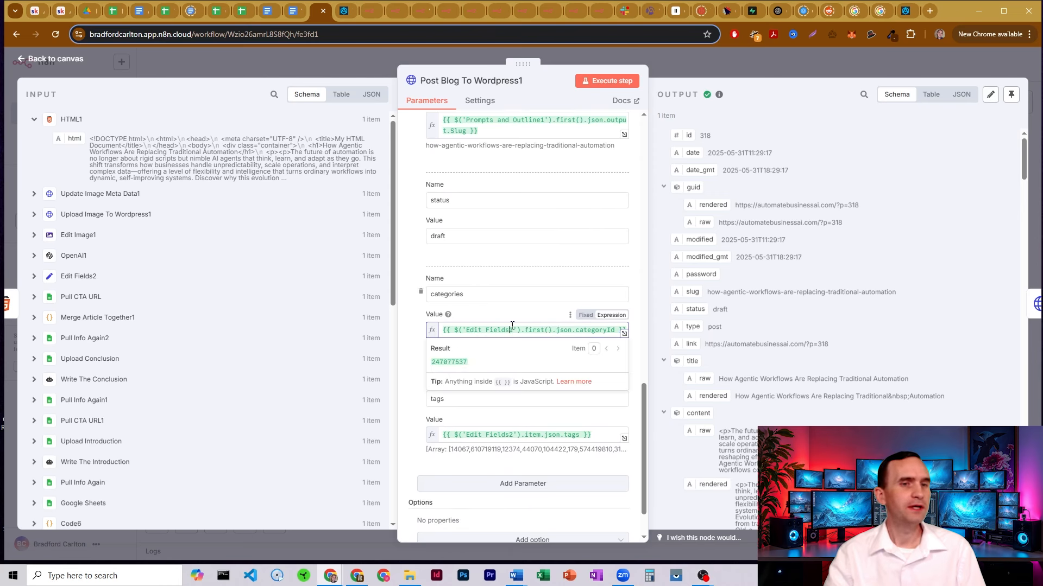
left_click(511, 313)
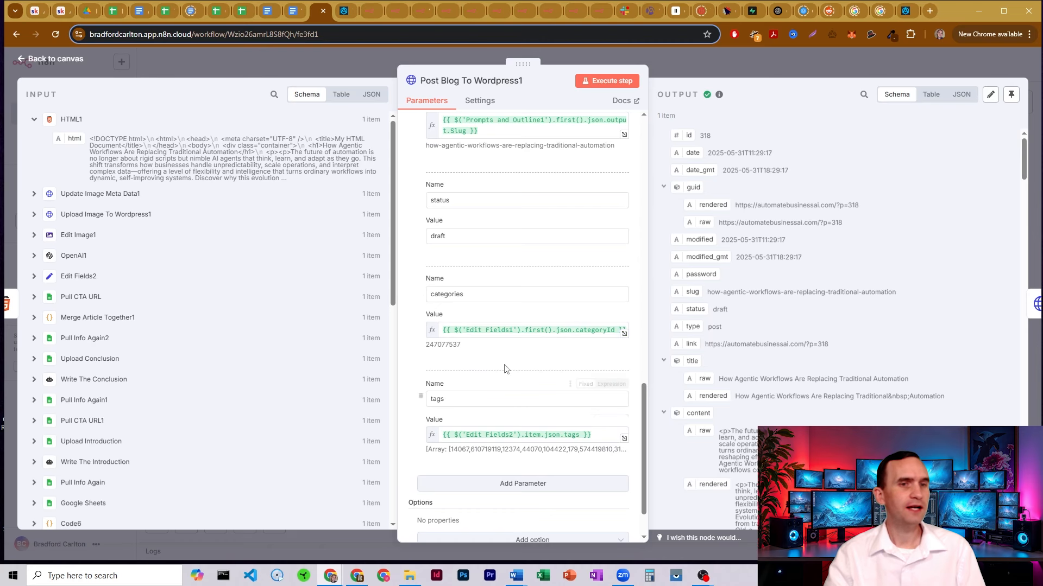
left_click(364, 63)
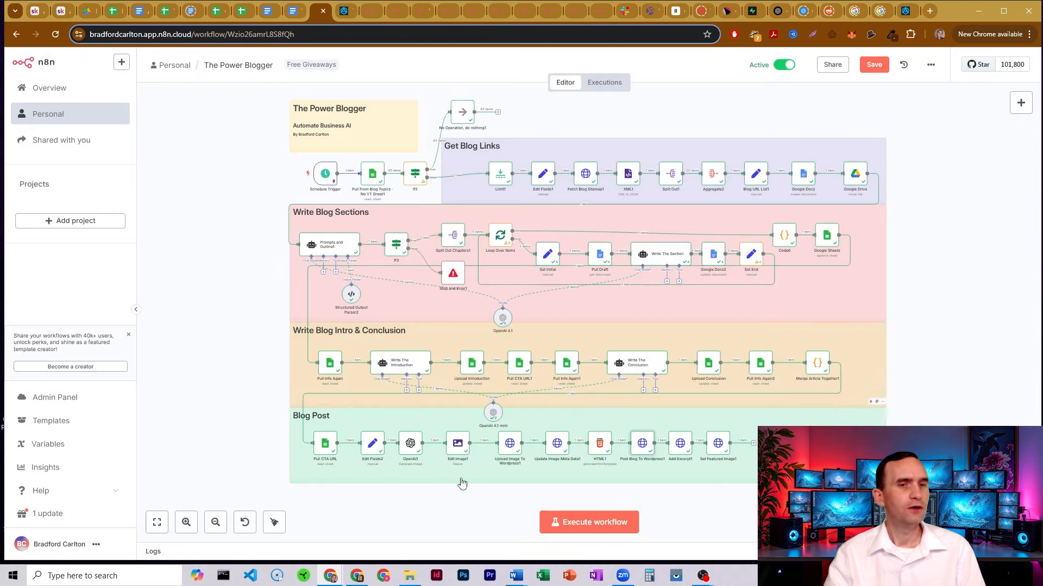
Open Add Excerpt1 and check the post id appended to its URL
double_click(681, 448)
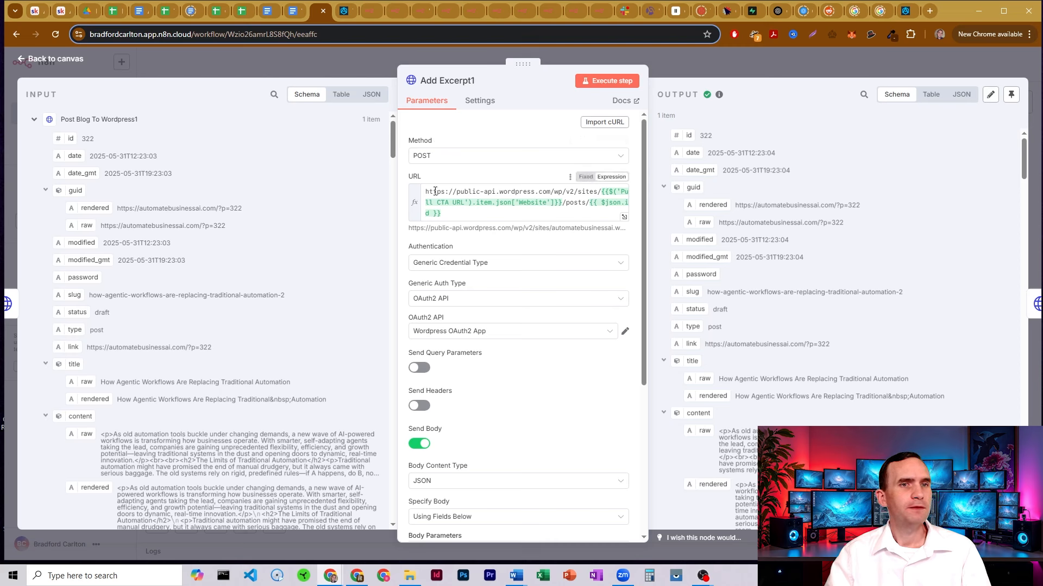
left_click_drag(427, 191, 441, 214)
left_click(591, 198)
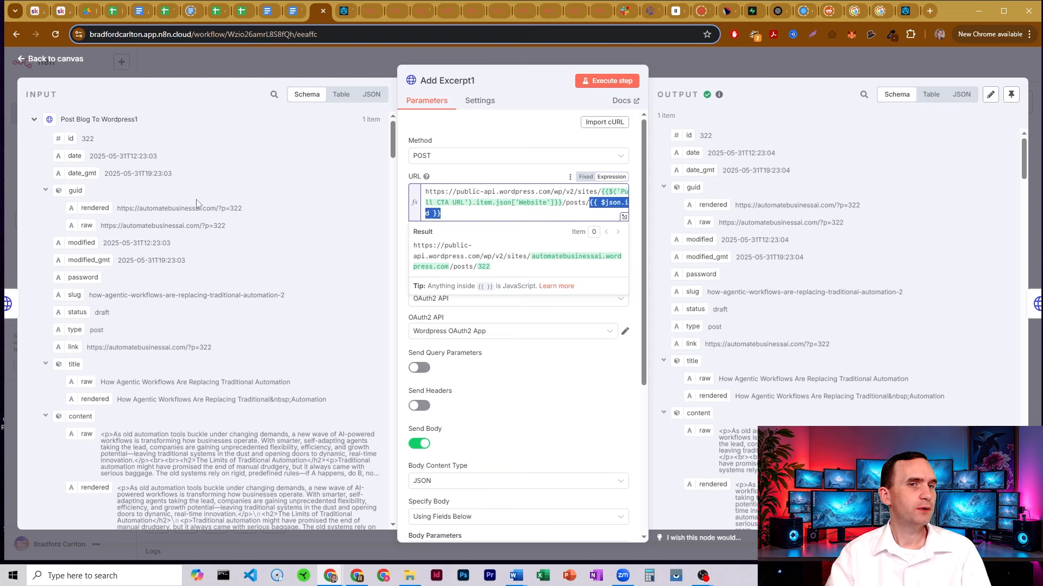
left_click(521, 165)
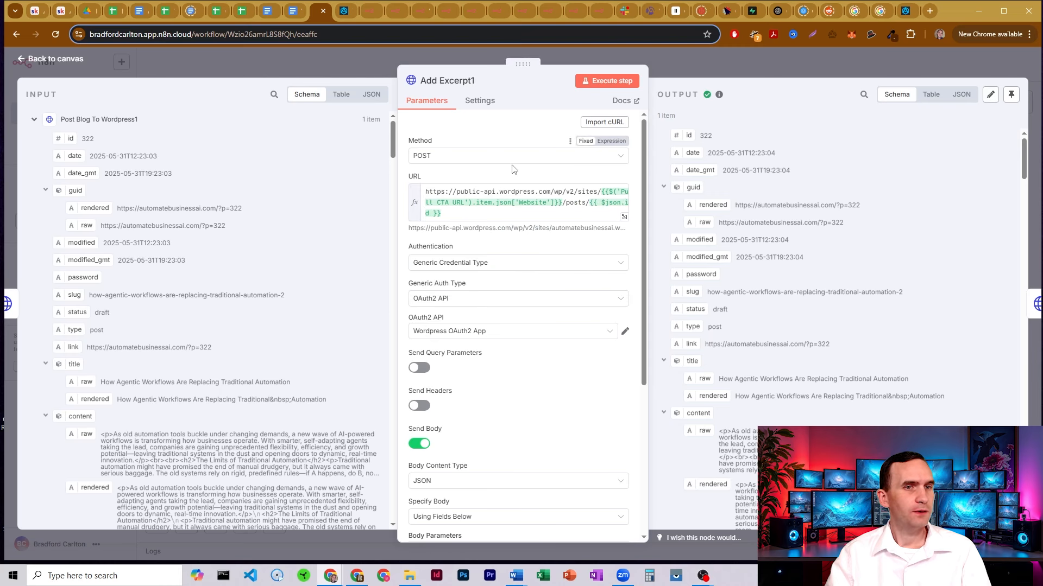
Confirm the excerpt comes from Prompts and Outline1's Google Excerpt, then close the node
scroll(513, 169, "down", 3)
scroll(516, 207, "down", 2)
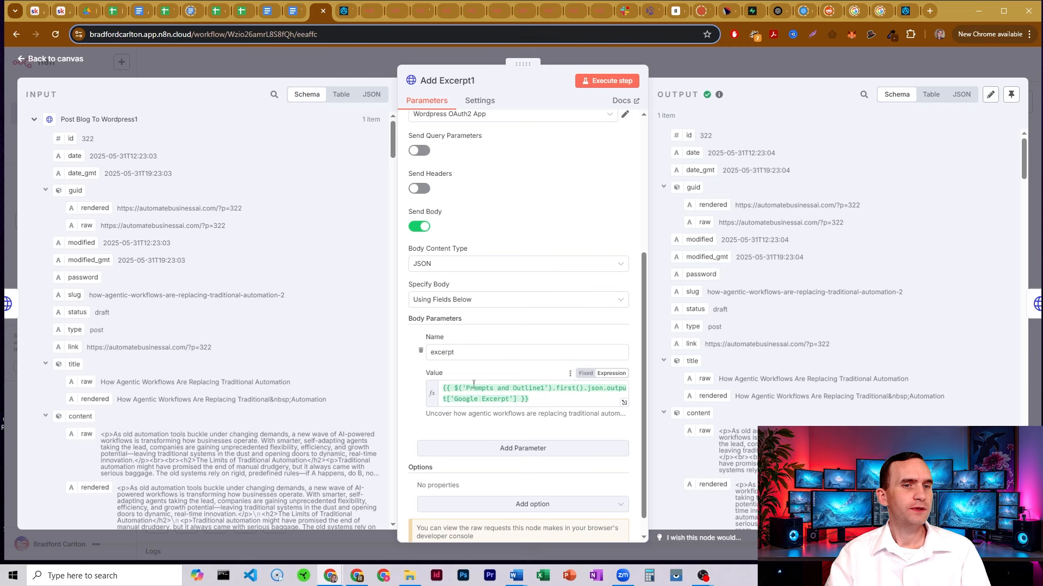
left_click_drag(470, 389, 542, 391)
left_click(535, 389)
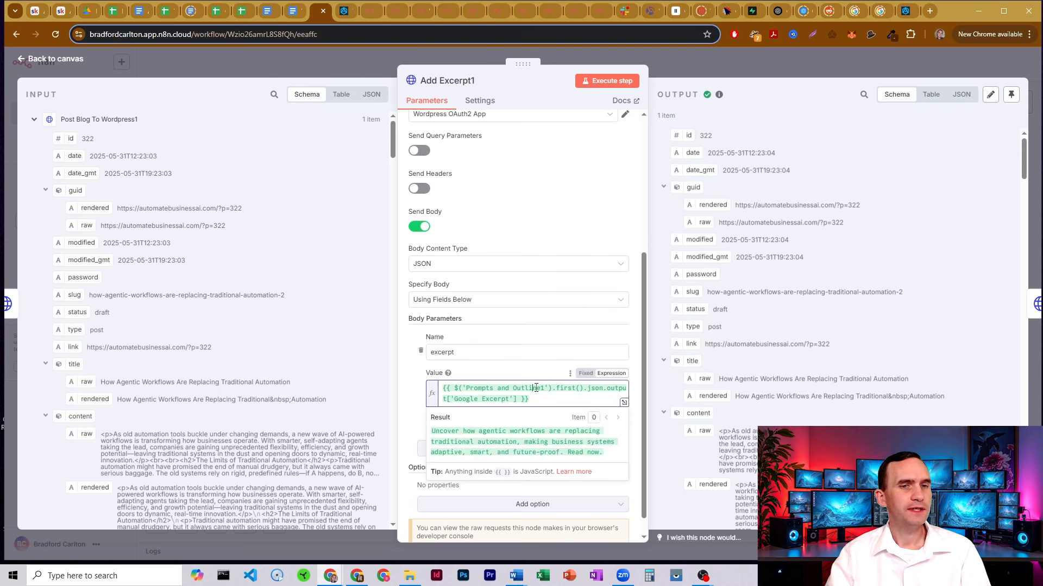
left_click(479, 399)
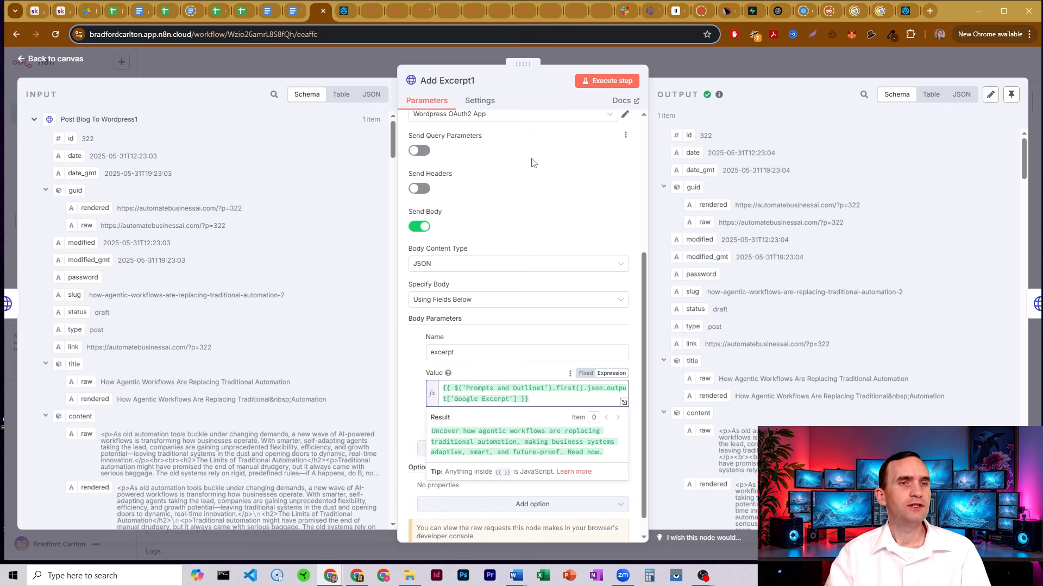
left_click(530, 178)
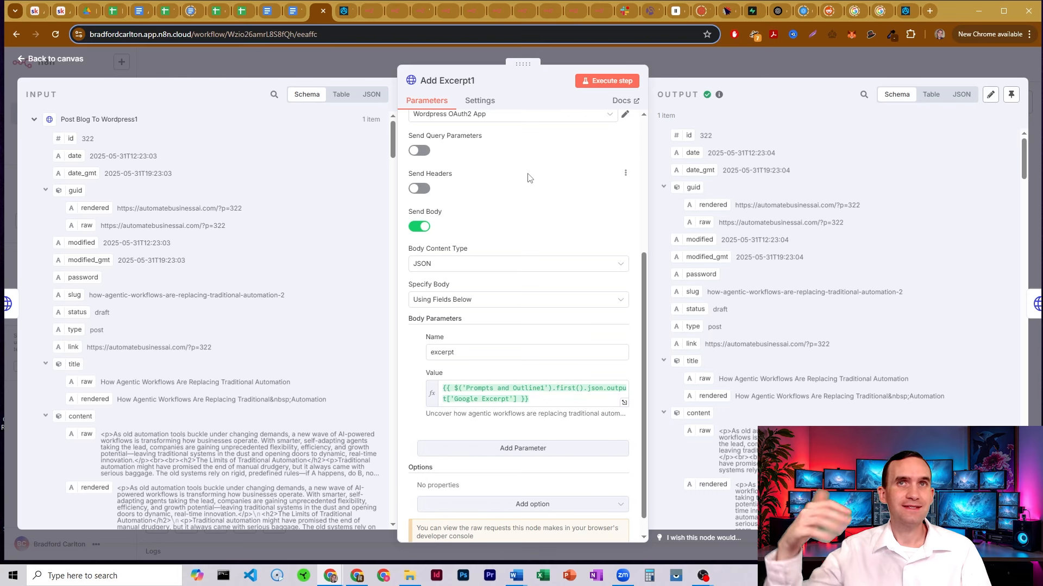
scroll(527, 178, "up", 4)
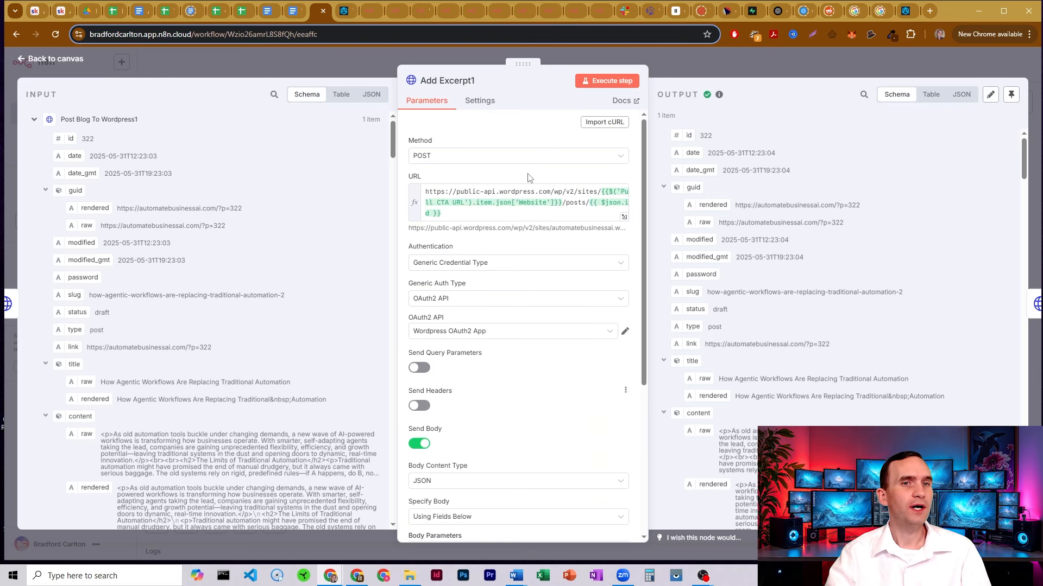
left_click(689, 63)
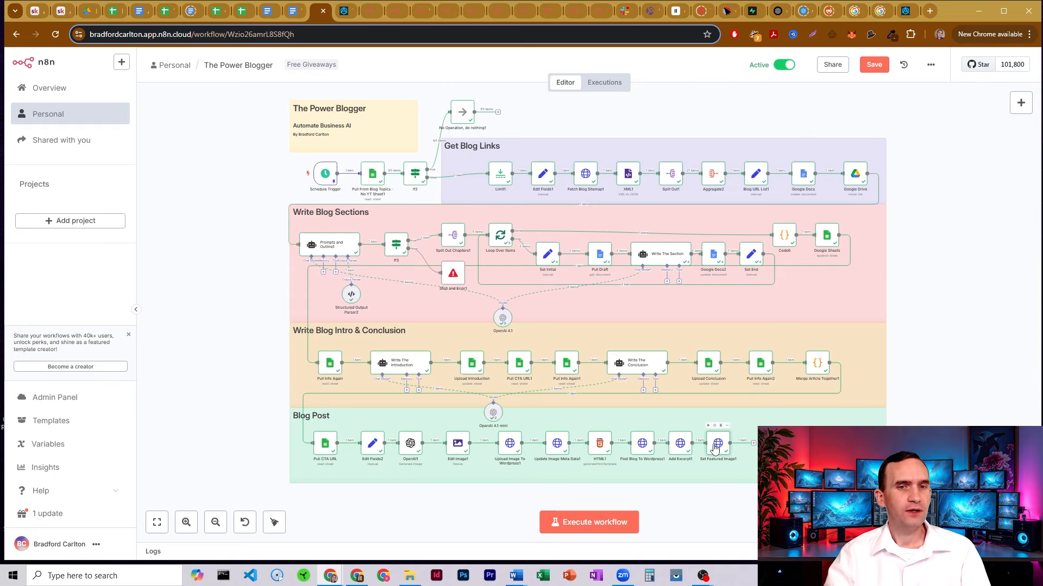
double_click(716, 445)
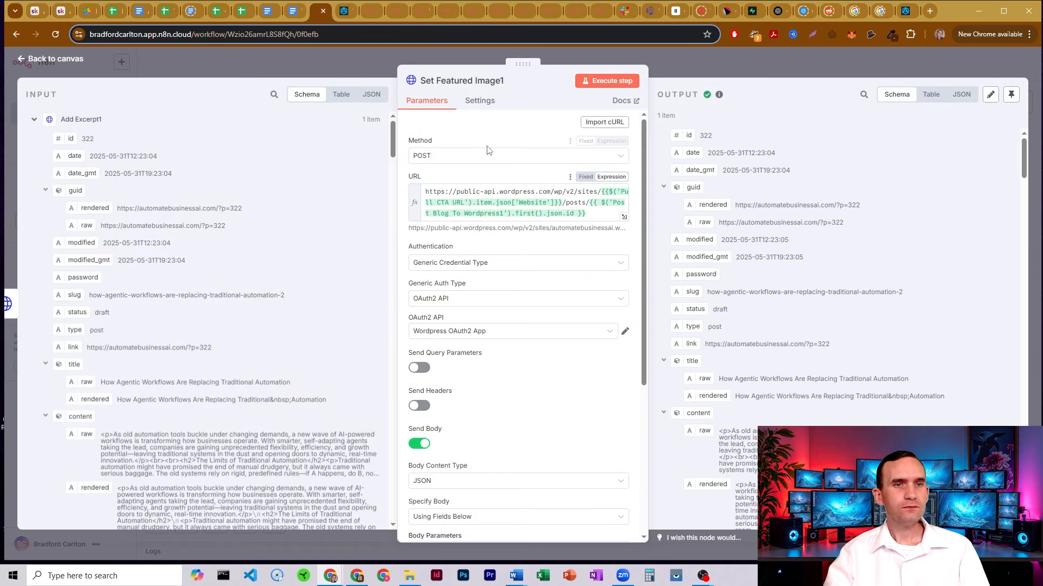
left_click_drag(480, 191, 599, 212)
left_click(590, 213)
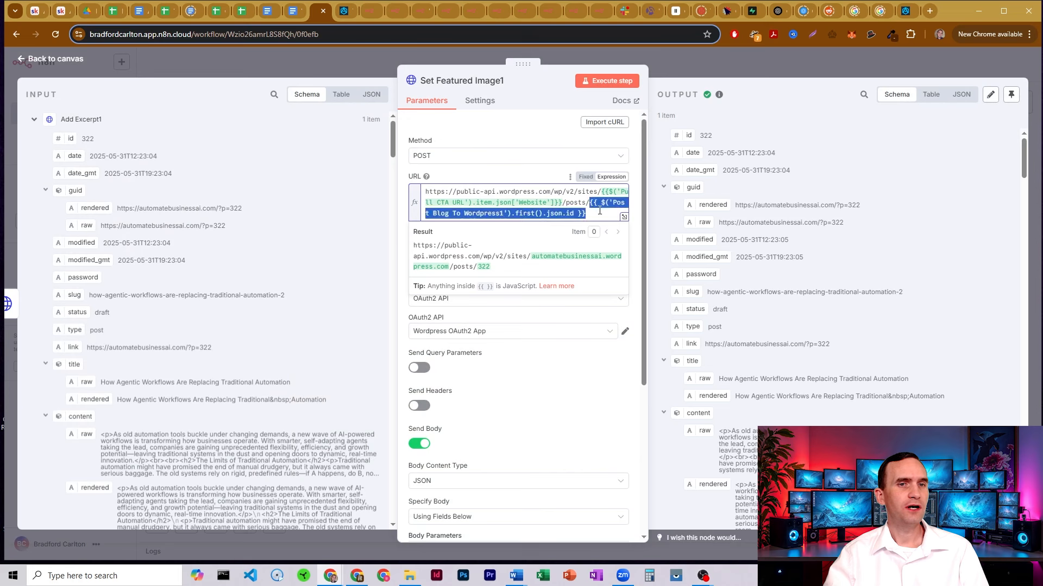
left_click(600, 211)
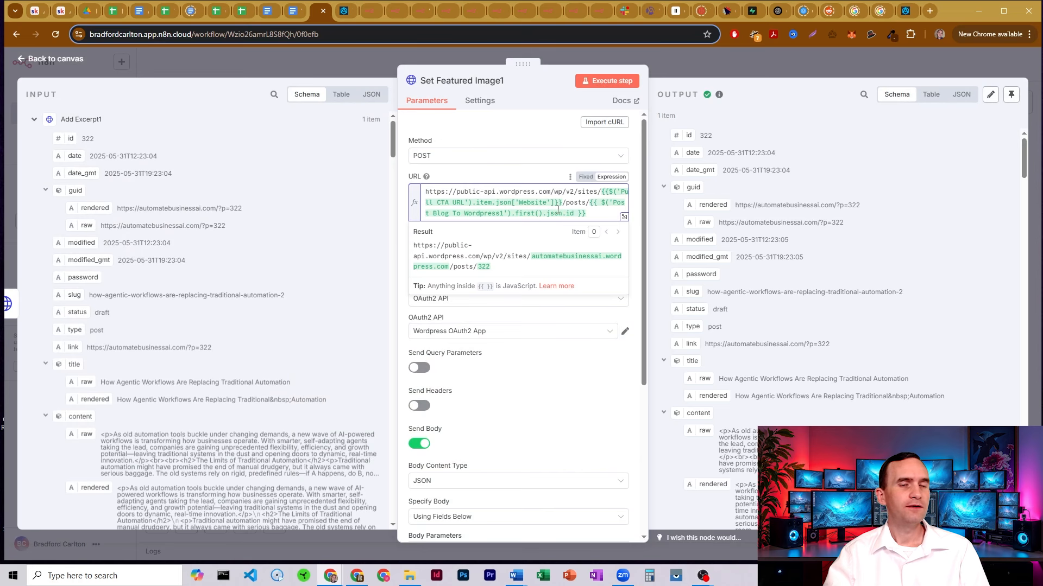
left_click(529, 119)
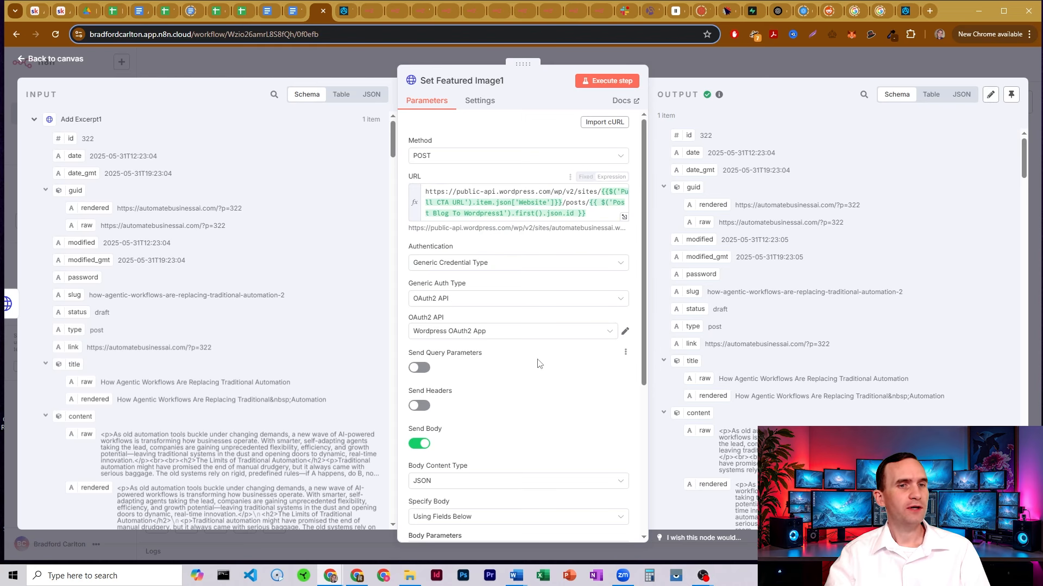
scroll(523, 236, "down", 4)
scroll(510, 234, "down", 1)
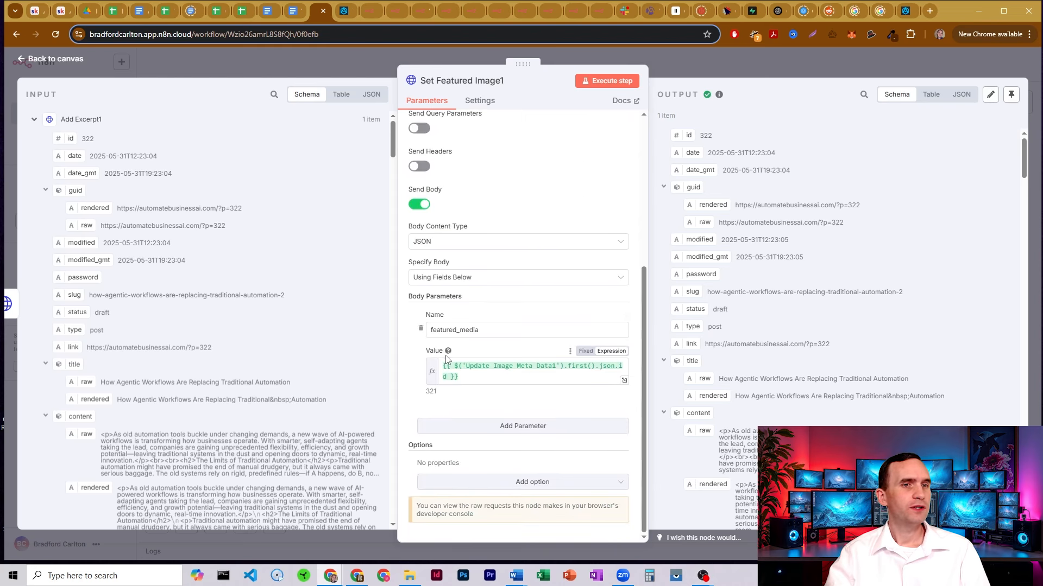
left_click_drag(492, 332, 438, 329)
left_click(493, 331)
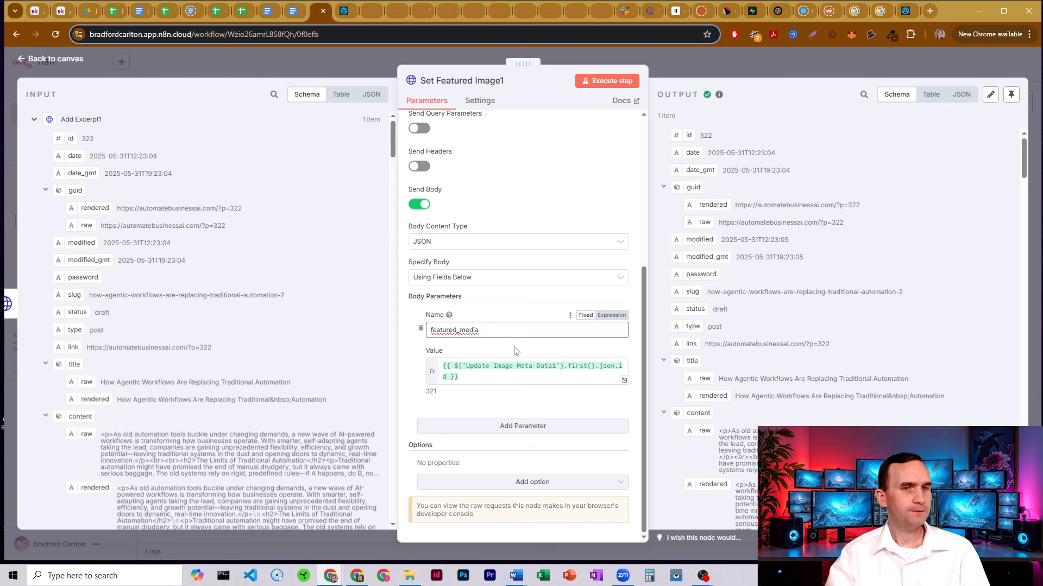
left_click(467, 377)
left_click_drag(467, 377, 445, 367)
left_click(485, 378)
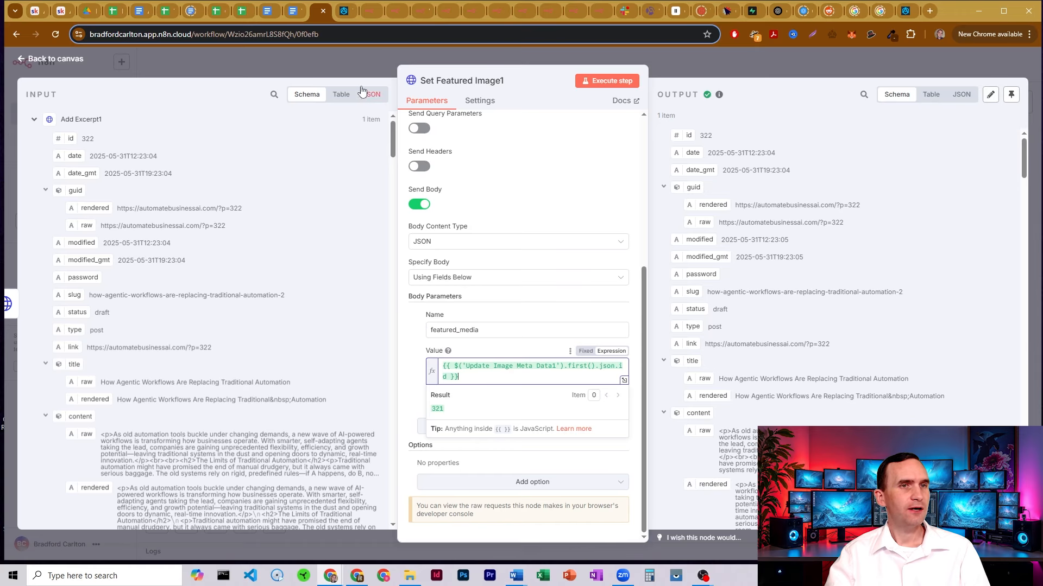
left_click(357, 58)
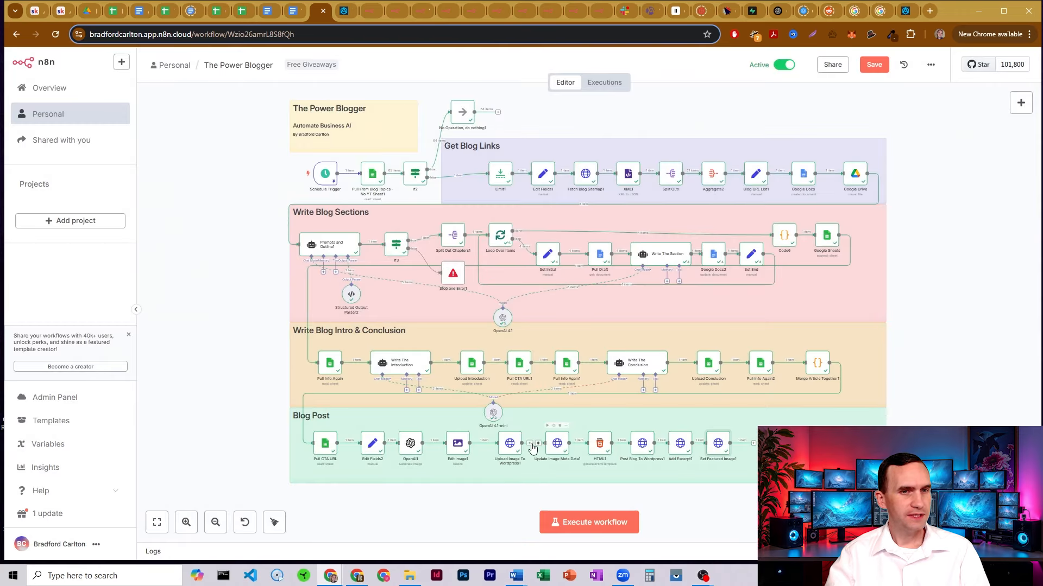
Briefly reopen and close the Upload Image To Wordpress1 and Set Featured Image1 nodes
double_click(509, 444)
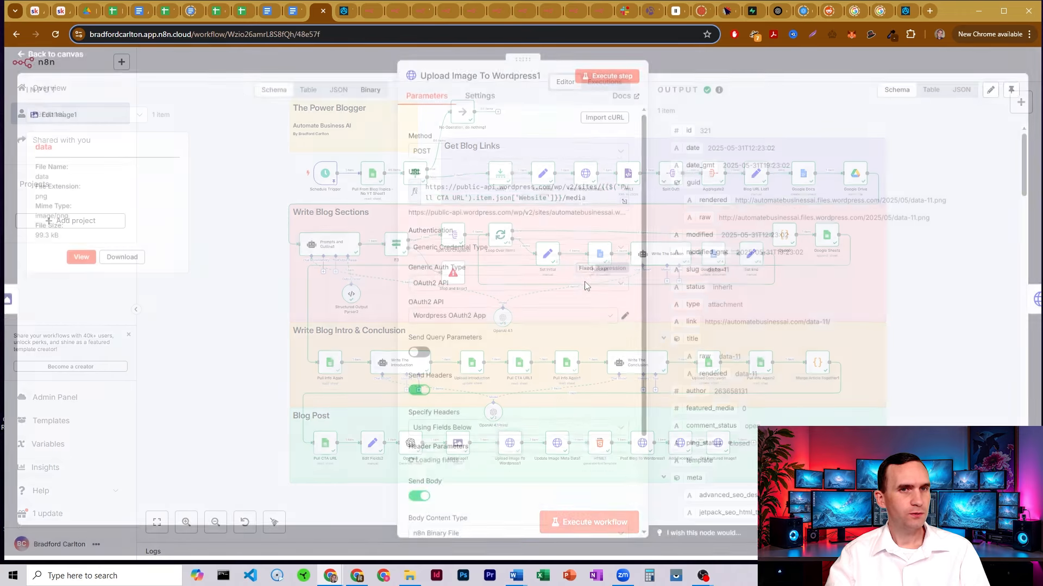
key("Escape")
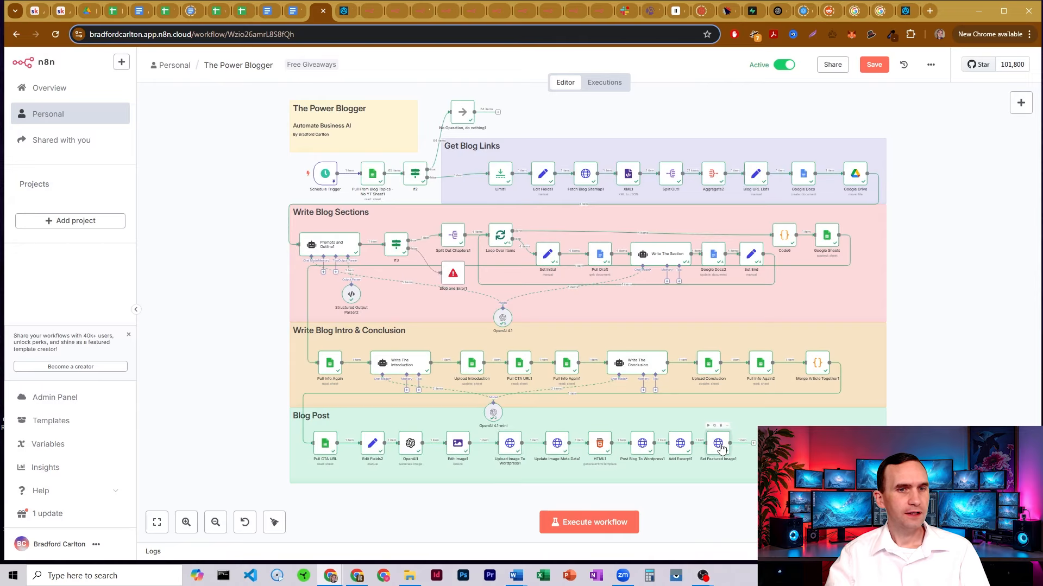
double_click(718, 444)
scroll(508, 323, "down", 5)
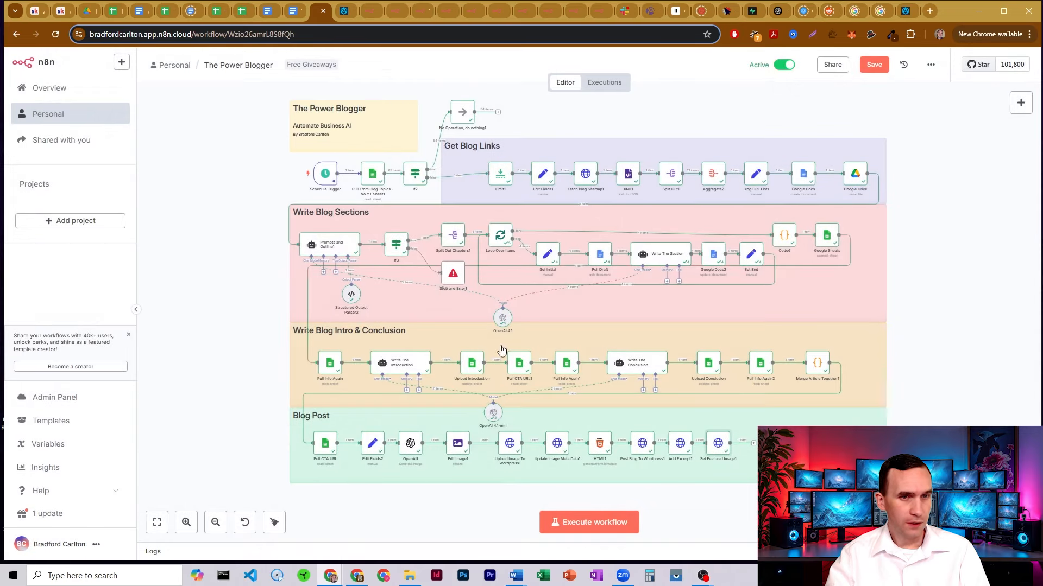
key("Escape")
Recheck Update Image Meta Data1 and Set Featured Image1, then switch to the Blog Topics - No YT spreadsheet
double_click(557, 444)
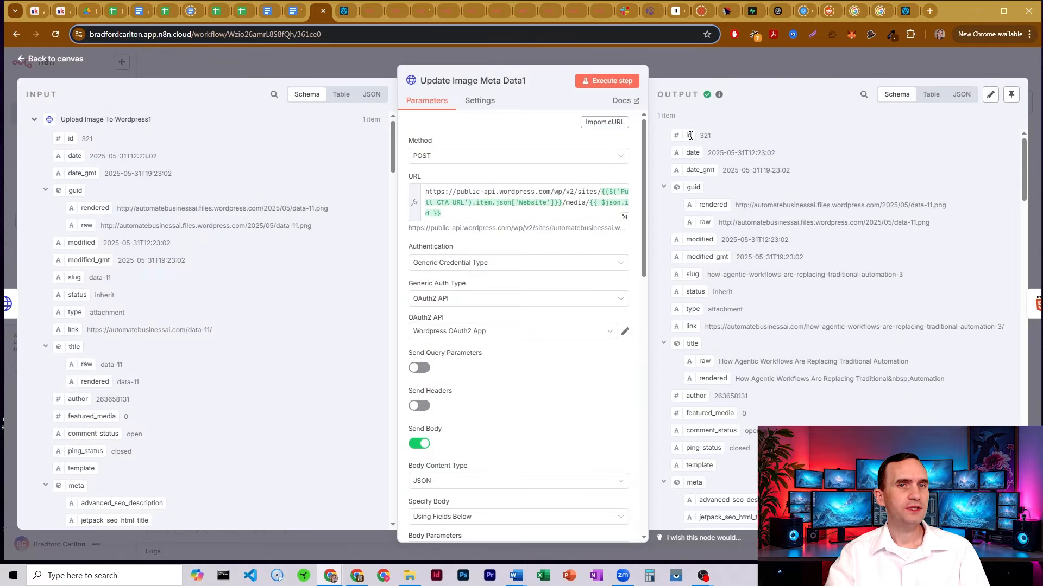
left_click(698, 63)
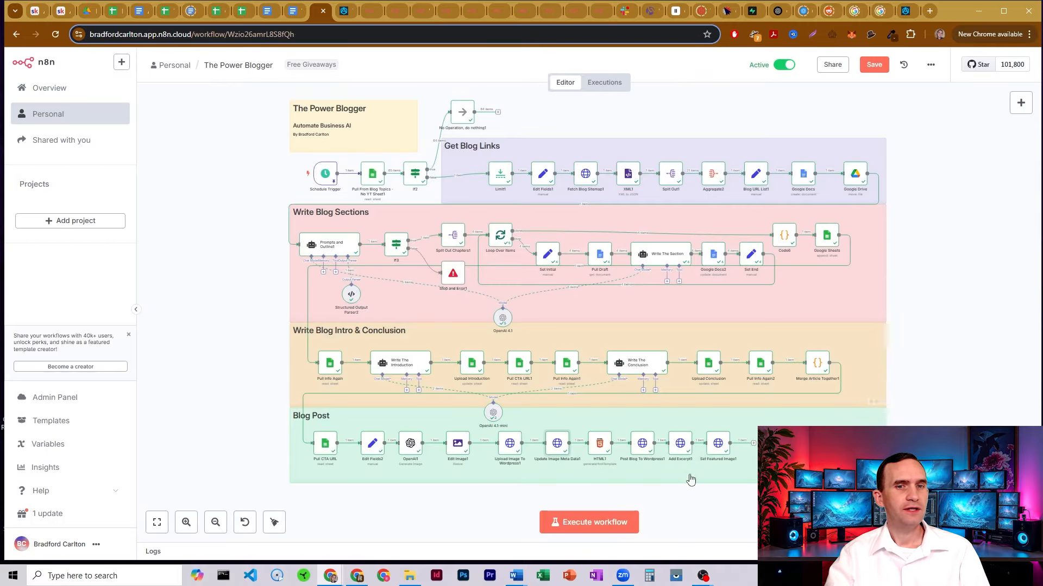
double_click(717, 443)
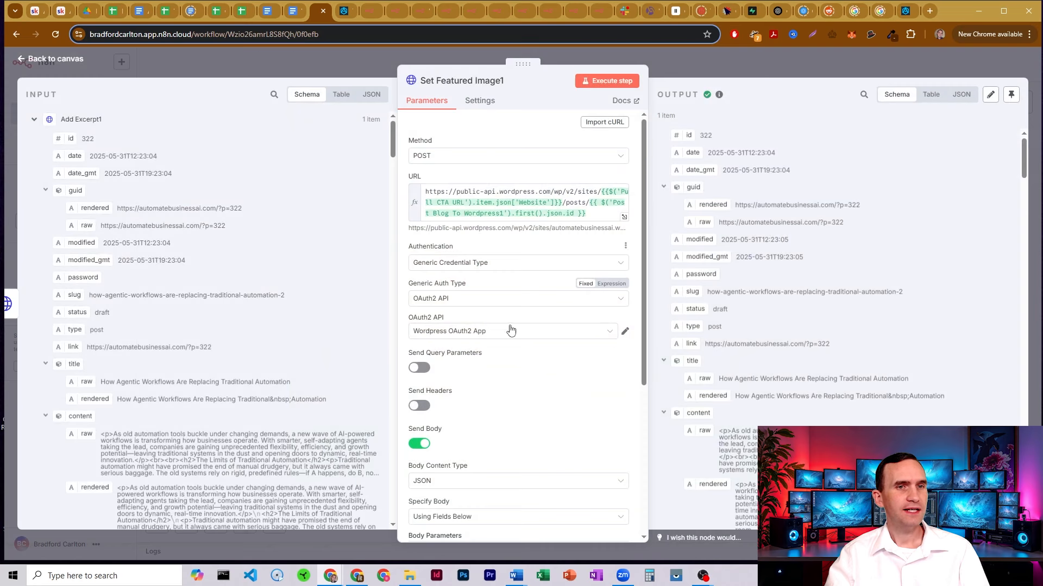
scroll(569, 230, "down", 3)
scroll(500, 345, "down", 2)
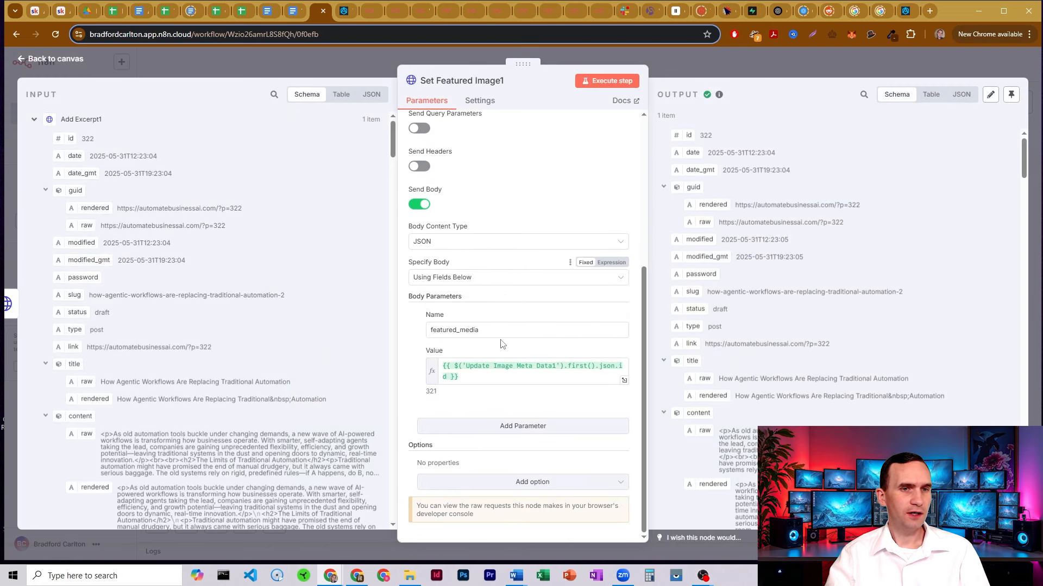
left_click(691, 68)
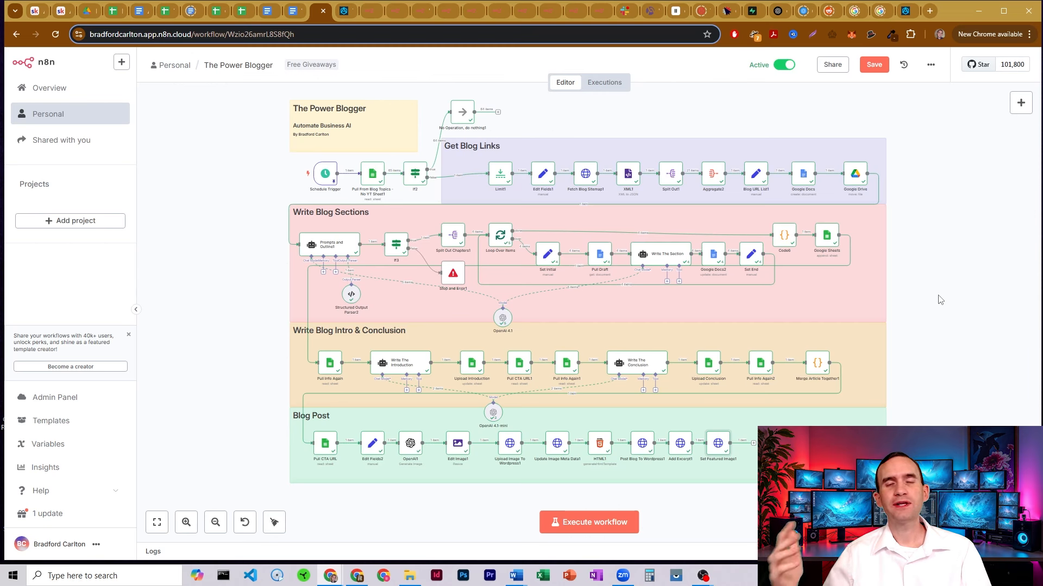
left_click(112, 8)
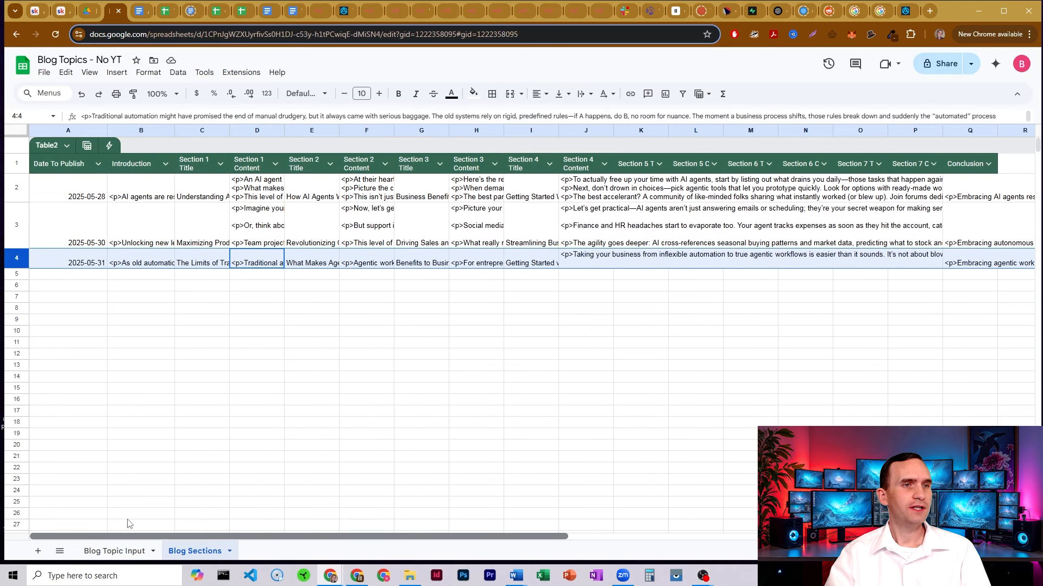
View the Blog Topic Input sheet scrolled fully left, then return to the n8n workflow
left_click(114, 551)
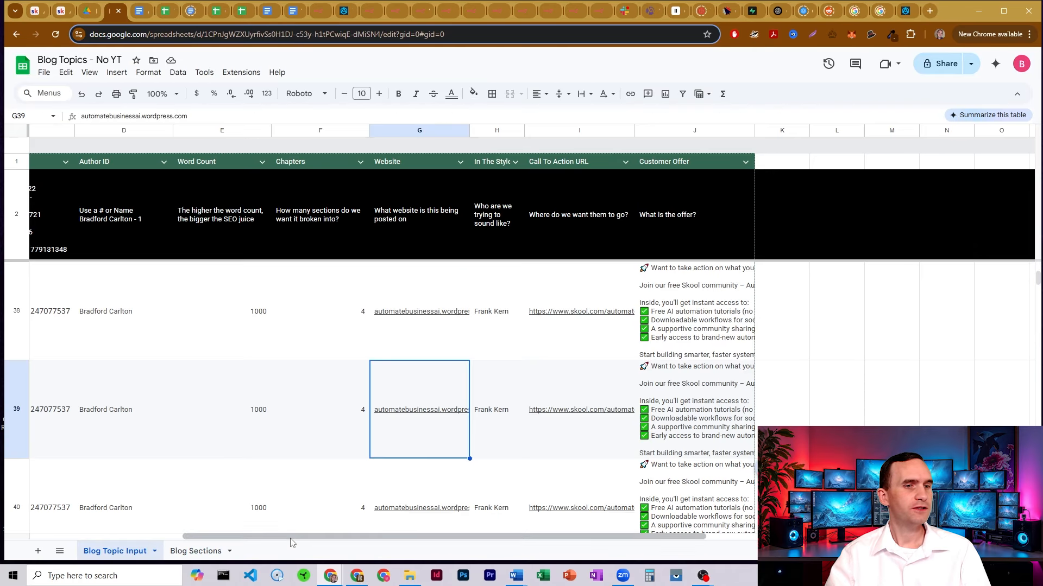
left_click_drag(290, 539, 22, 514)
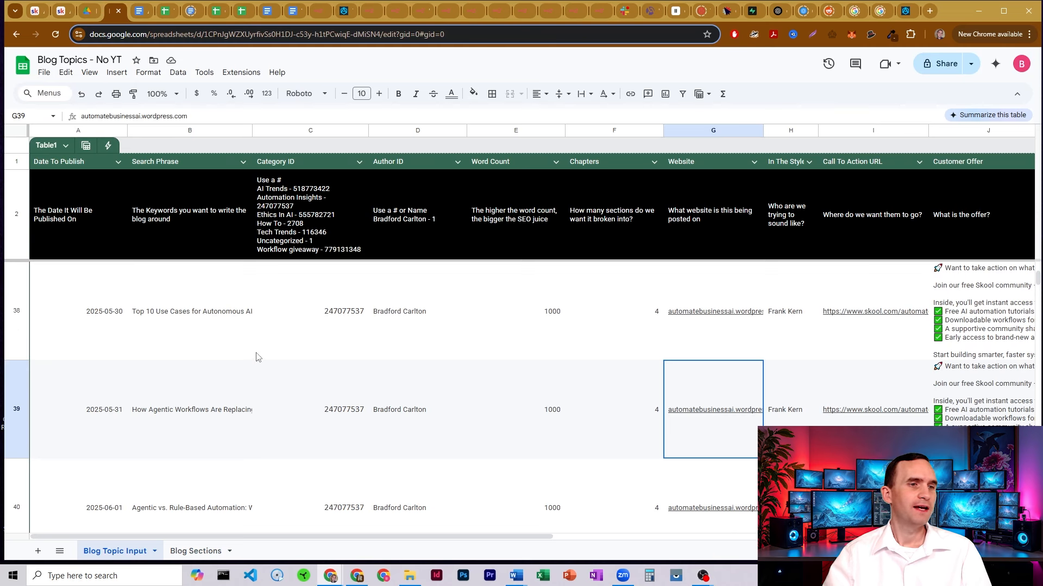
left_click(316, 10)
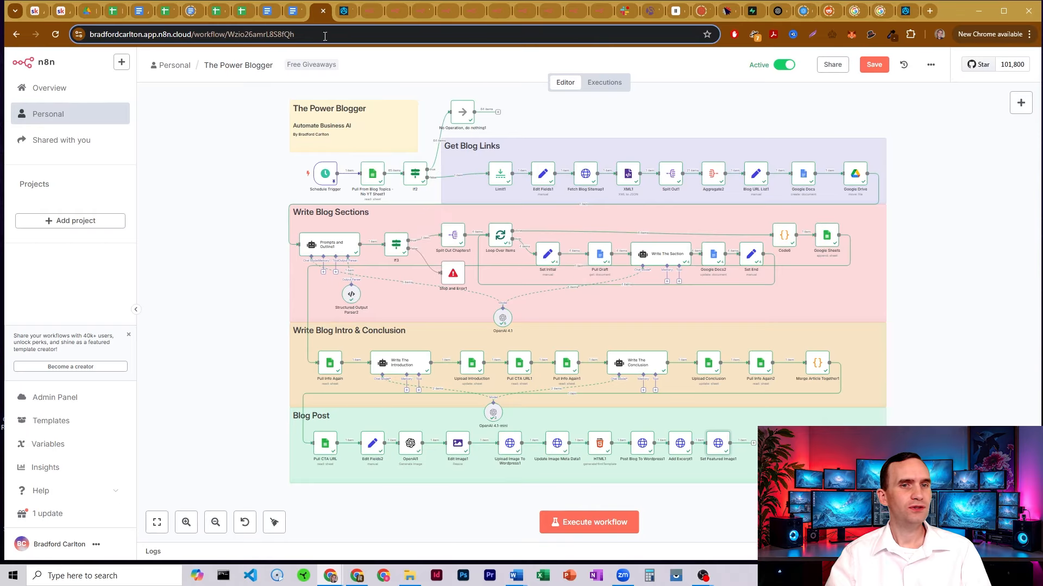